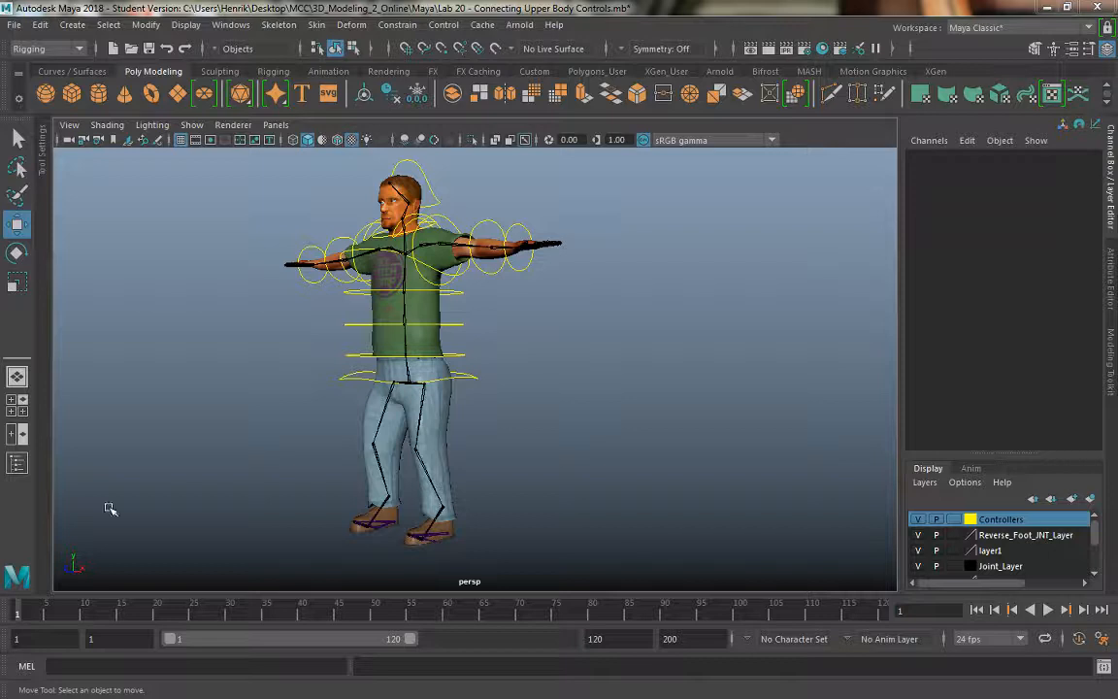
# Create a 3D Type object and open its type1 text settings.
pyautogui.click(72, 26)
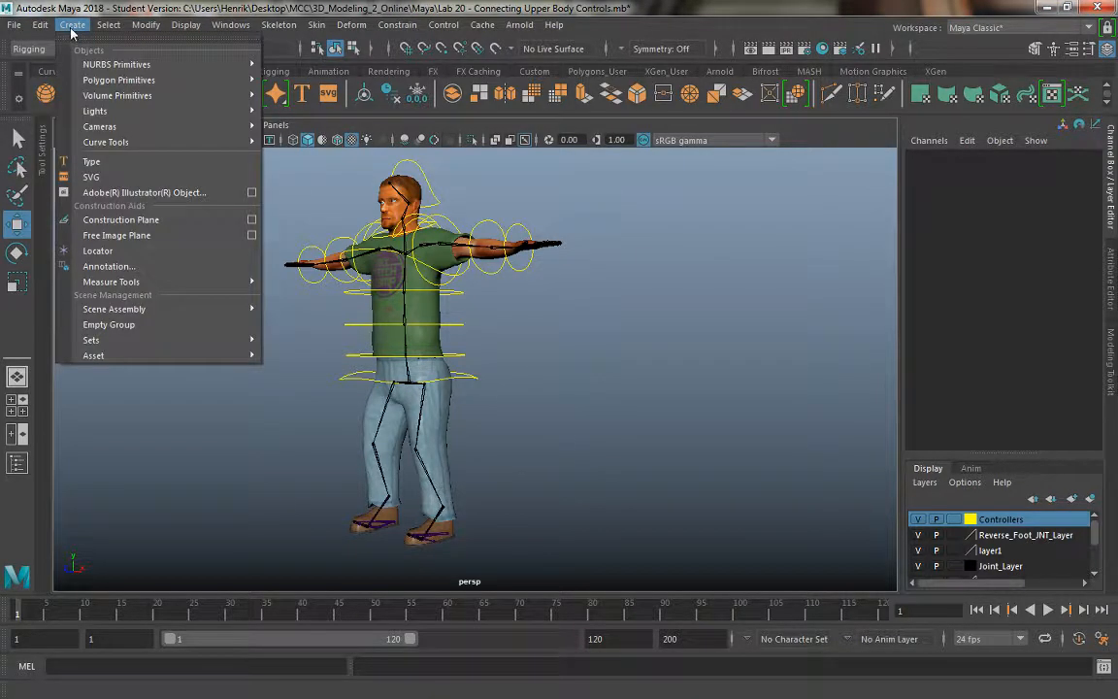
pyautogui.click(126, 160)
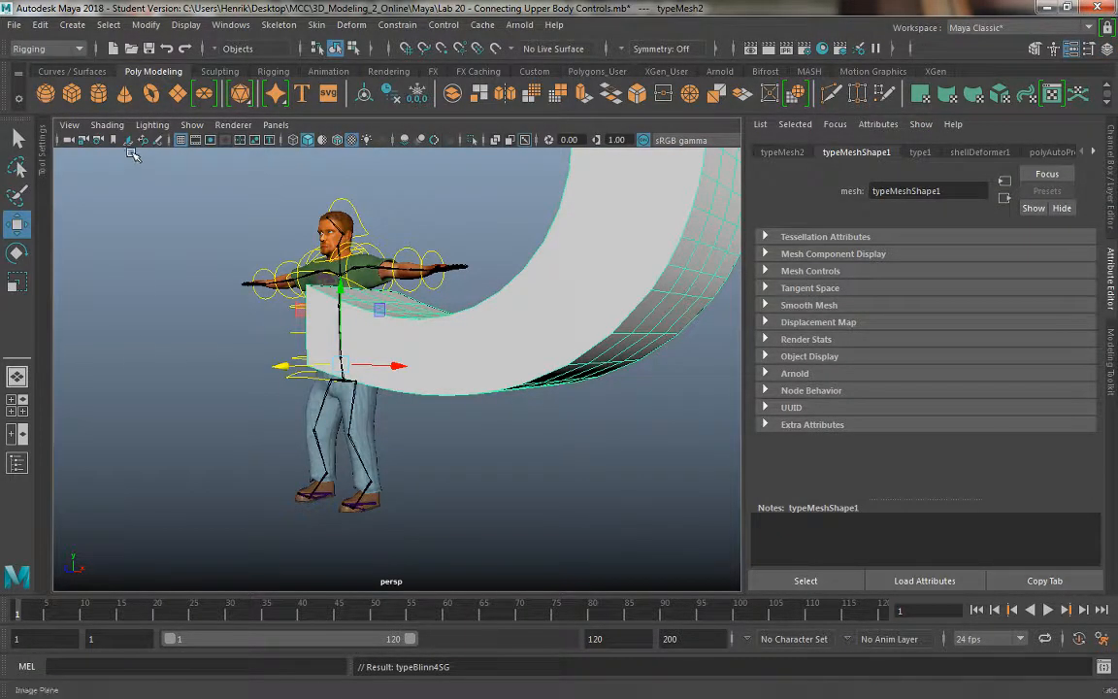
pyautogui.click(783, 152)
pyautogui.click(852, 155)
pyautogui.click(919, 155)
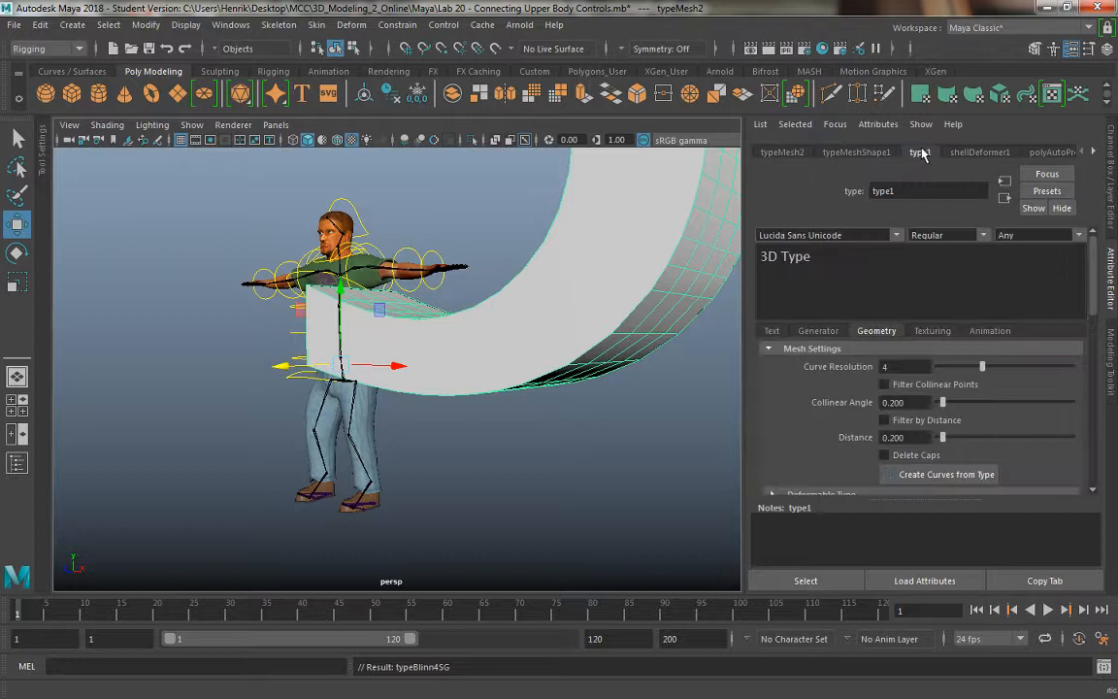
# Replace the type object's default text with the single letter F.
pyautogui.click(880, 249)
pyautogui.press('f')
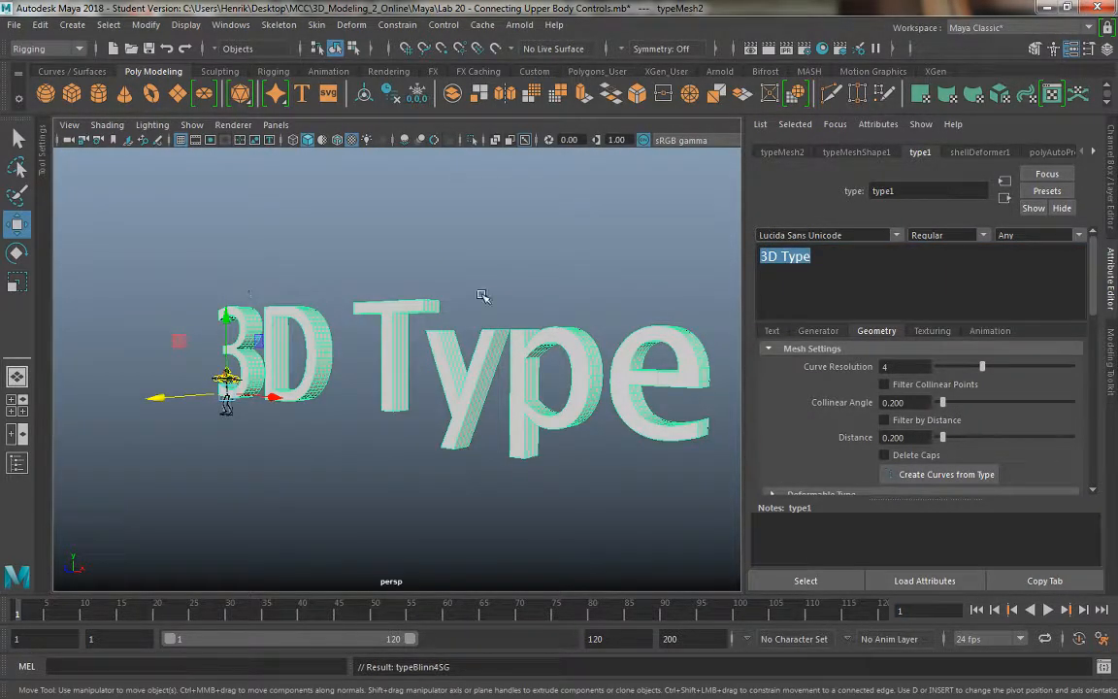
pyautogui.click(871, 254)
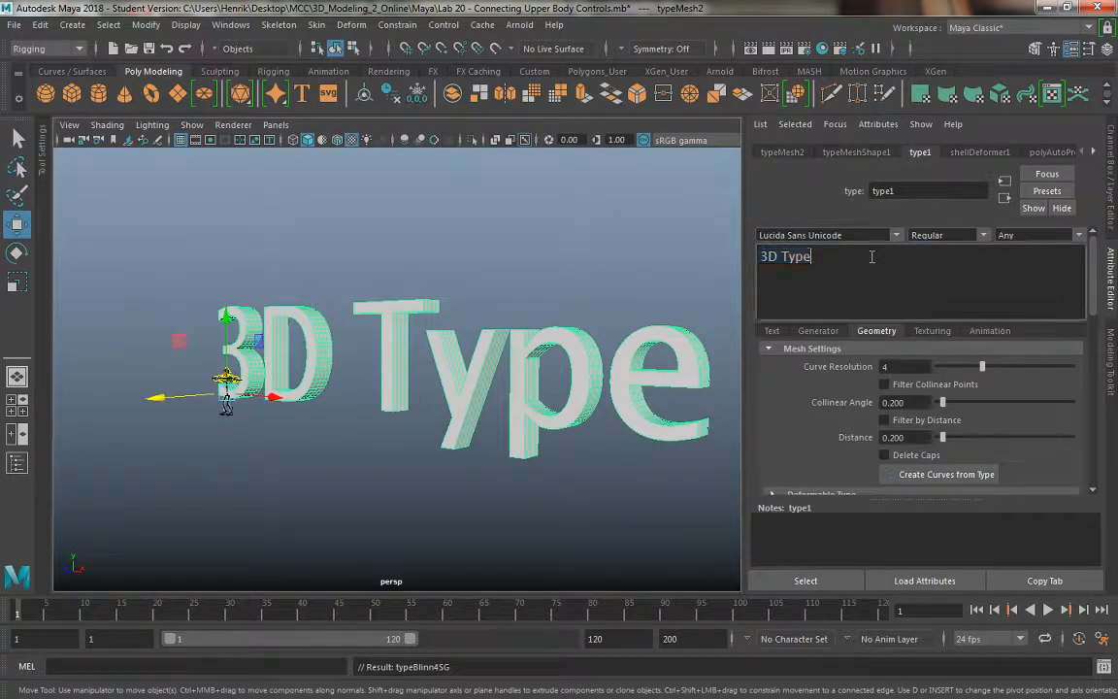
pyautogui.press('BackSpace')
pyautogui.press('BackSpace')
pyautogui.press('BackSpace')
pyautogui.press('BackSpace')
pyautogui.press('BackSpace')
pyautogui.press('BackSpace')
pyautogui.press('BackSpace')
pyautogui.write('F')
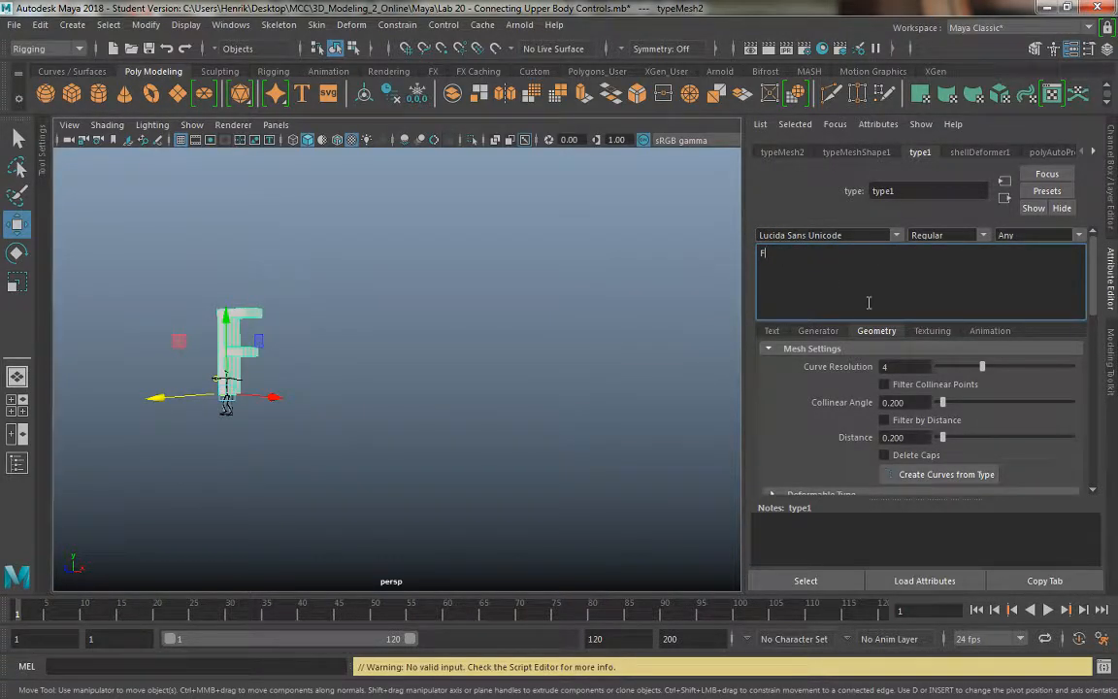
# Create curves from the F type and move them behind the mesh to about -7.174 in Z.
pyautogui.click(930, 476)
pyautogui.keyDown('alt'); pyautogui.moveTo(390, 324); pyautogui.dragTo(206, 318); pyautogui.keyUp('alt')
pyautogui.keyDown('alt'); pyautogui.moveTo(206, 317); pyautogui.dragTo(407, 423, button='right'); pyautogui.keyUp('alt')
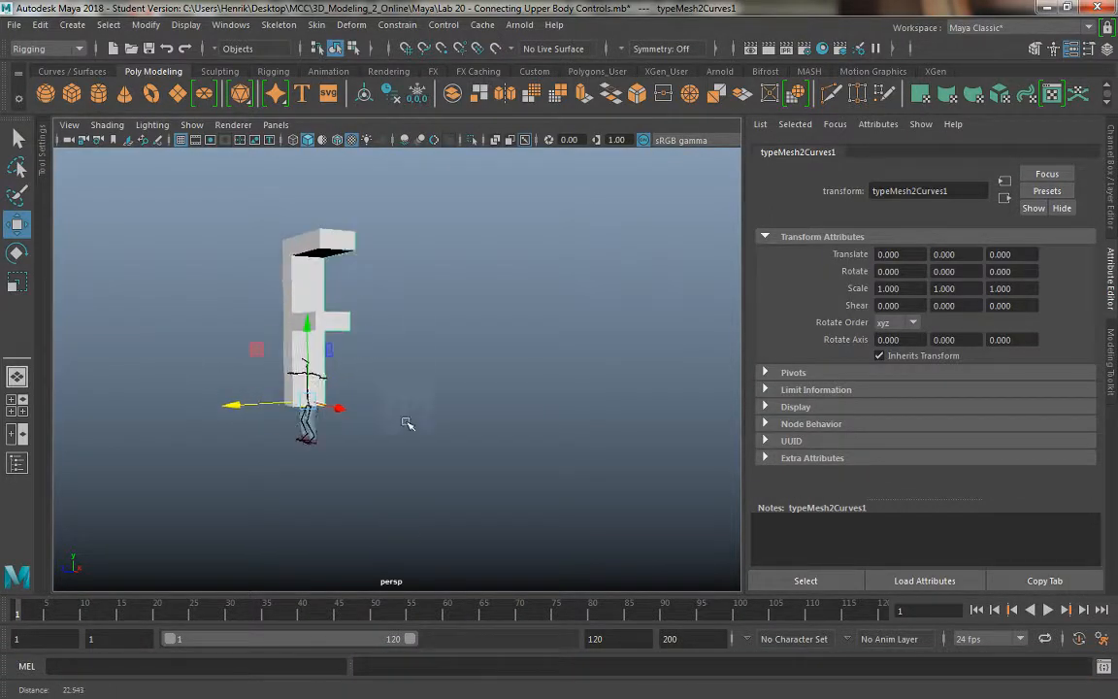
pyautogui.keyDown('alt'); pyautogui.moveTo(407, 423); pyautogui.dragTo(443, 438, button='middle'); pyautogui.keyUp('alt')
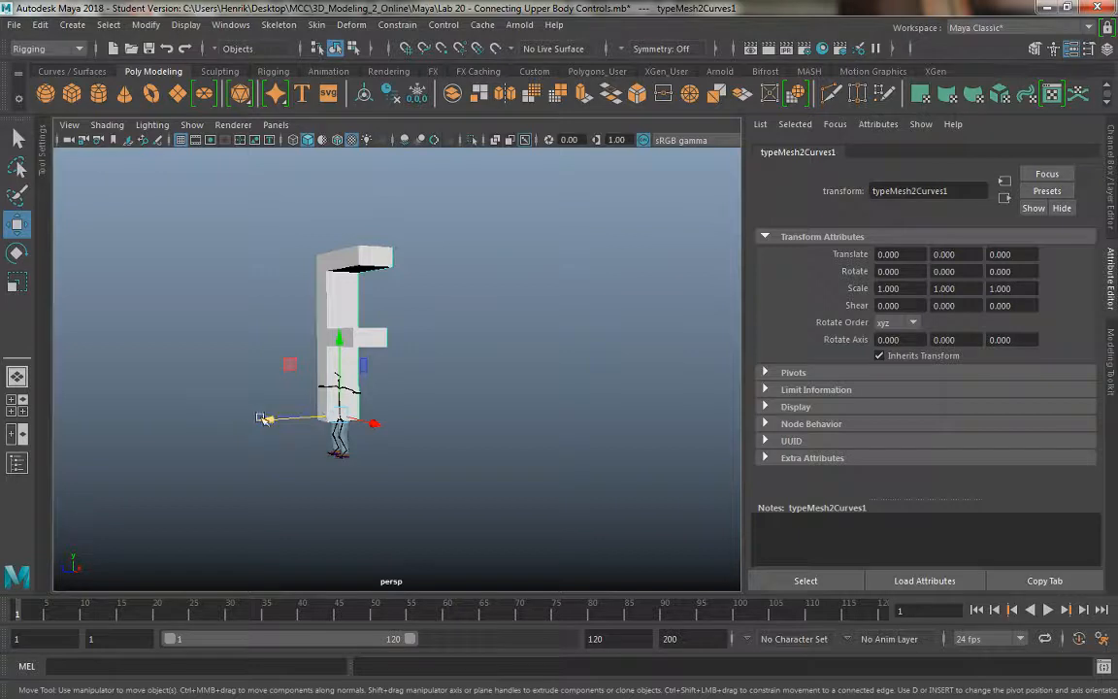
pyautogui.moveTo(262, 419); pyautogui.dragTo(427, 307)
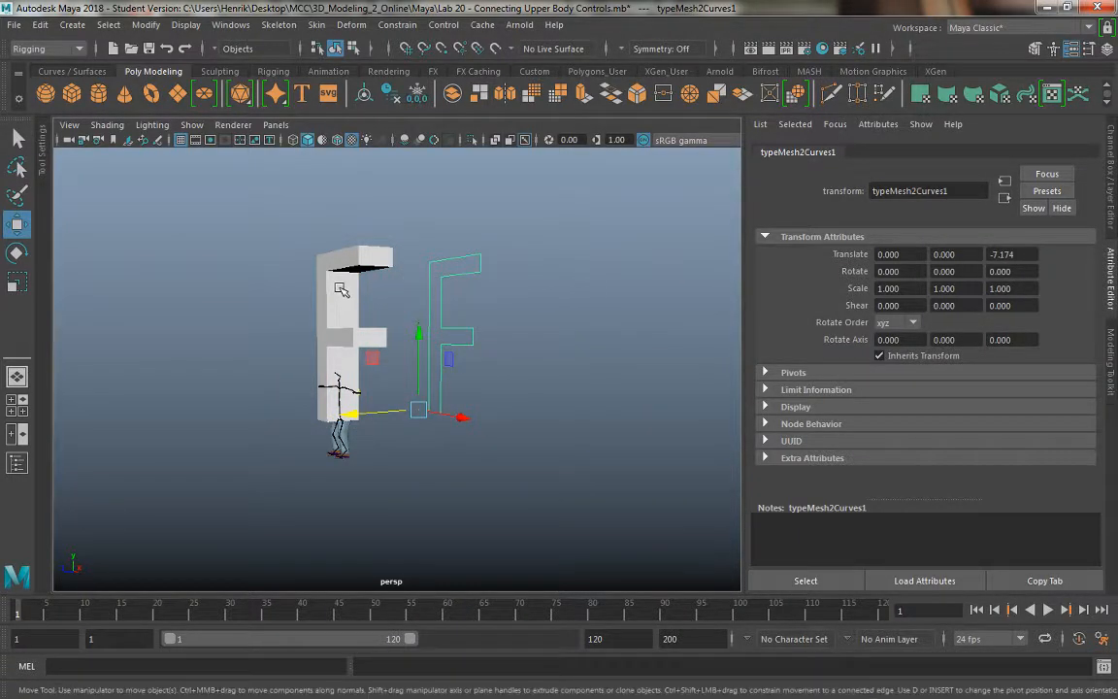
# Delete the solid F mesh and center the pivot of the remaining F curve.
pyautogui.click(340, 290)
pyautogui.press('Delete')
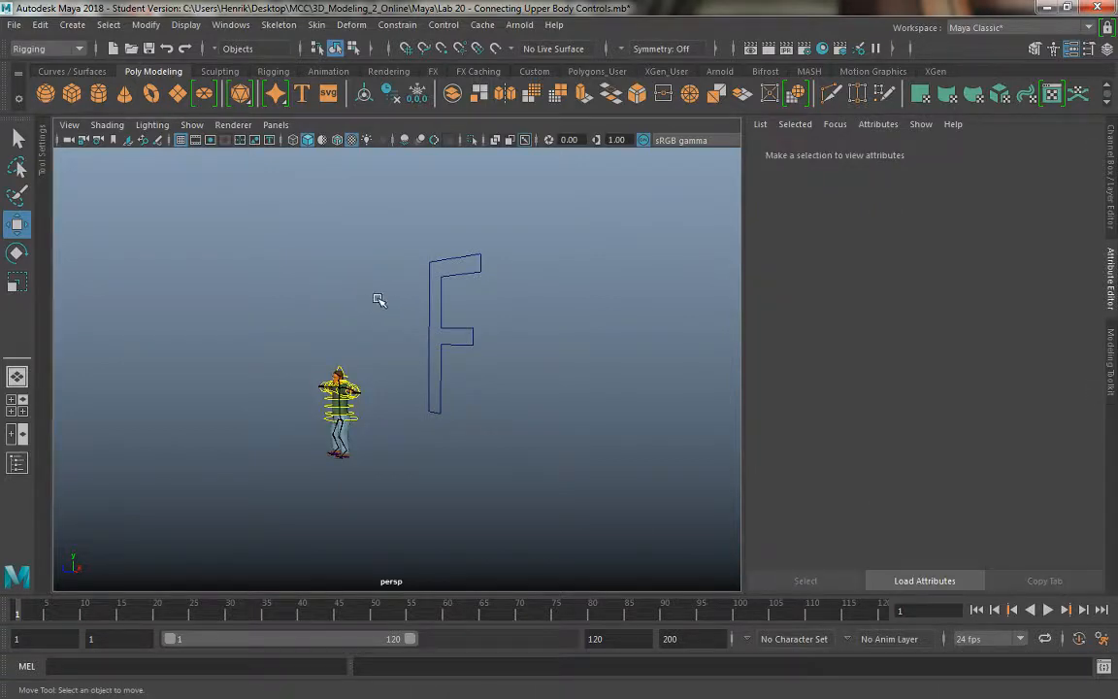
pyautogui.moveTo(379, 299); pyautogui.dragTo(309, 322)
pyautogui.press('f')
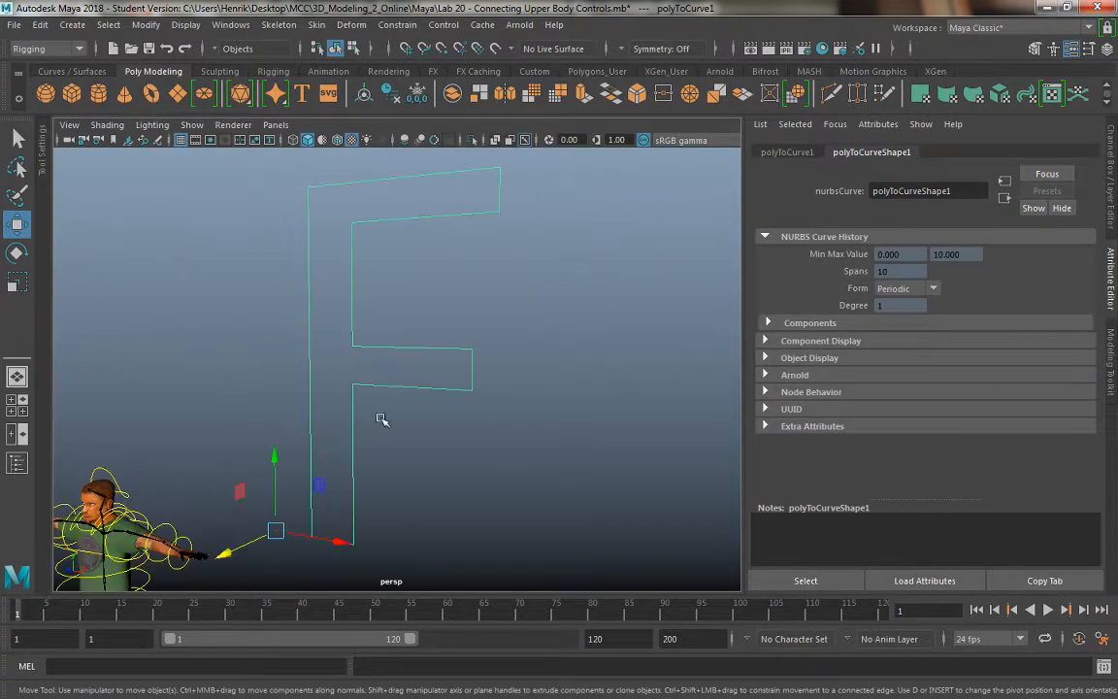
pyautogui.keyDown('alt'); pyautogui.moveTo(381, 419); pyautogui.dragTo(427, 320); pyautogui.keyUp('alt')
pyautogui.click(147, 26)
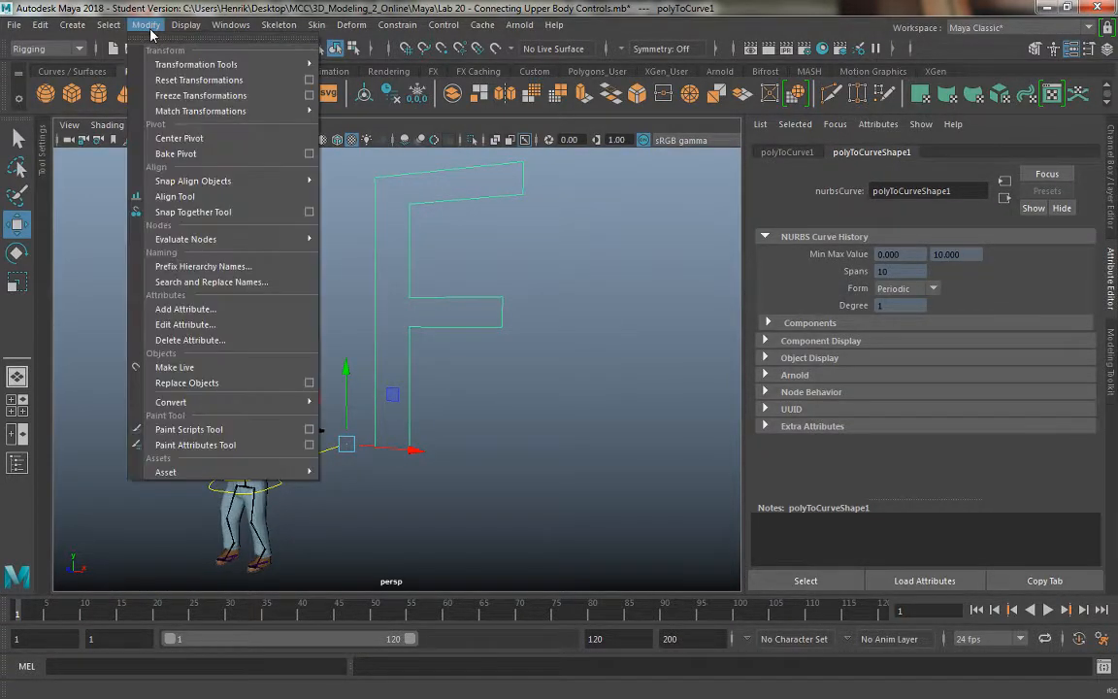
pyautogui.click(175, 138)
# Snap the F curve onto the fingertip joint of the character's left hand.
pyautogui.keyDown('alt'); pyautogui.moveTo(368, 315); pyautogui.dragTo(476, 330); pyautogui.keyUp('alt')
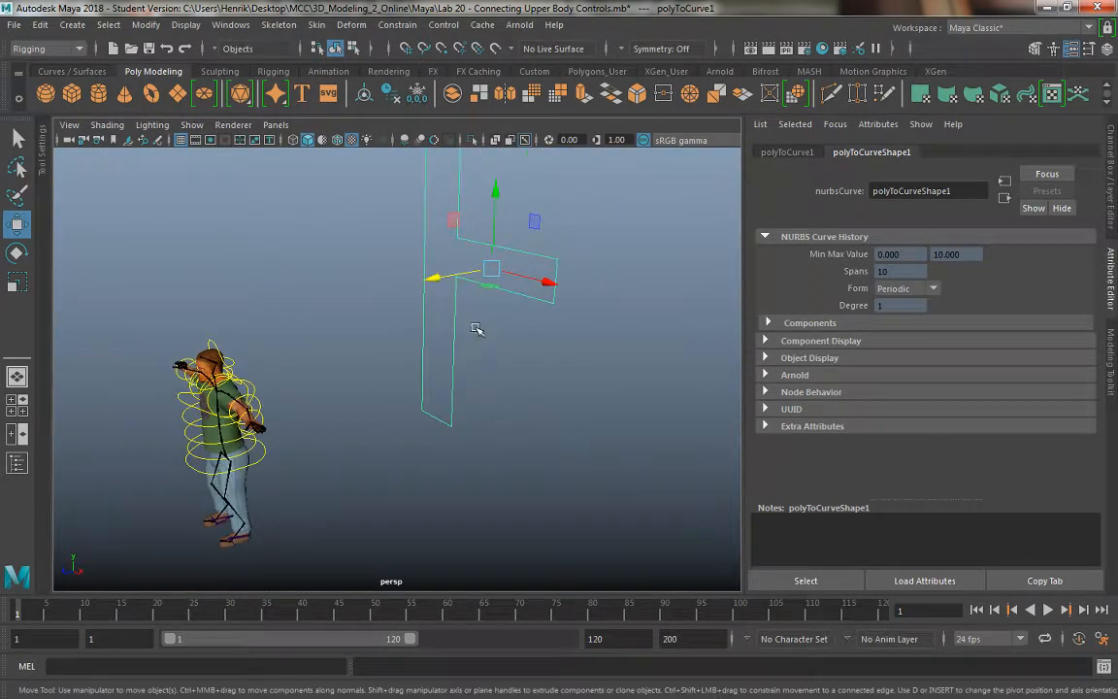
pyautogui.press('v')
pyautogui.moveTo(491, 269); pyautogui.dragTo(262, 428)
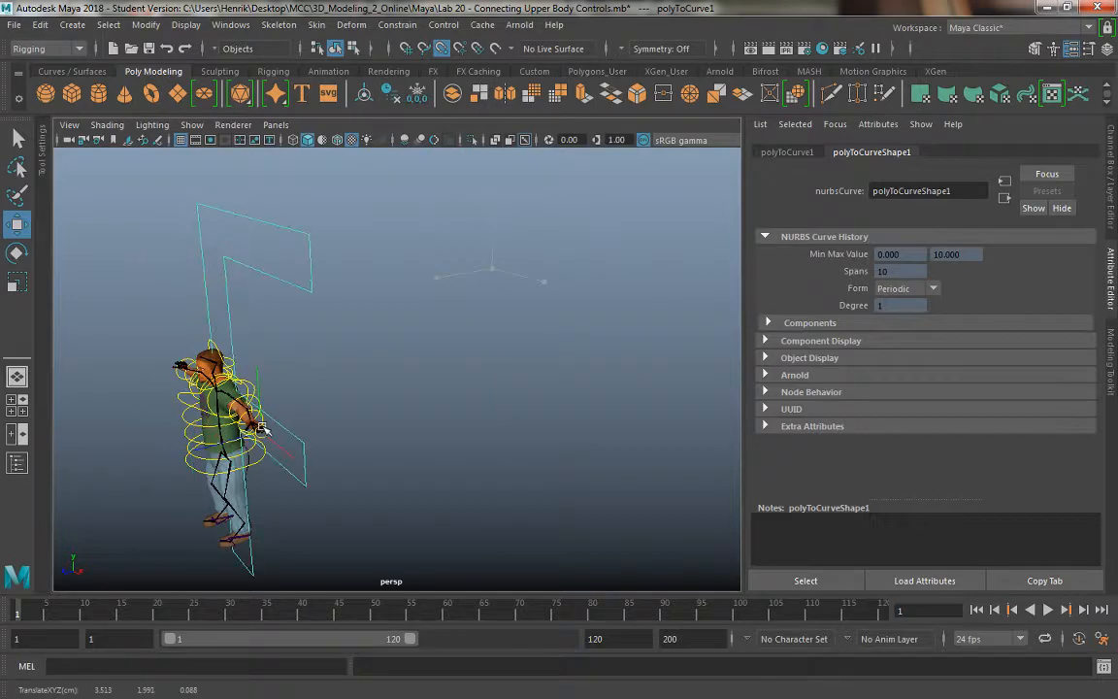
pyautogui.press('f')
pyautogui.keyDown('alt'); pyautogui.moveTo(339, 491); pyautogui.dragTo(524, 490); pyautogui.keyUp('alt')
pyautogui.scroll(5, 466, 468)
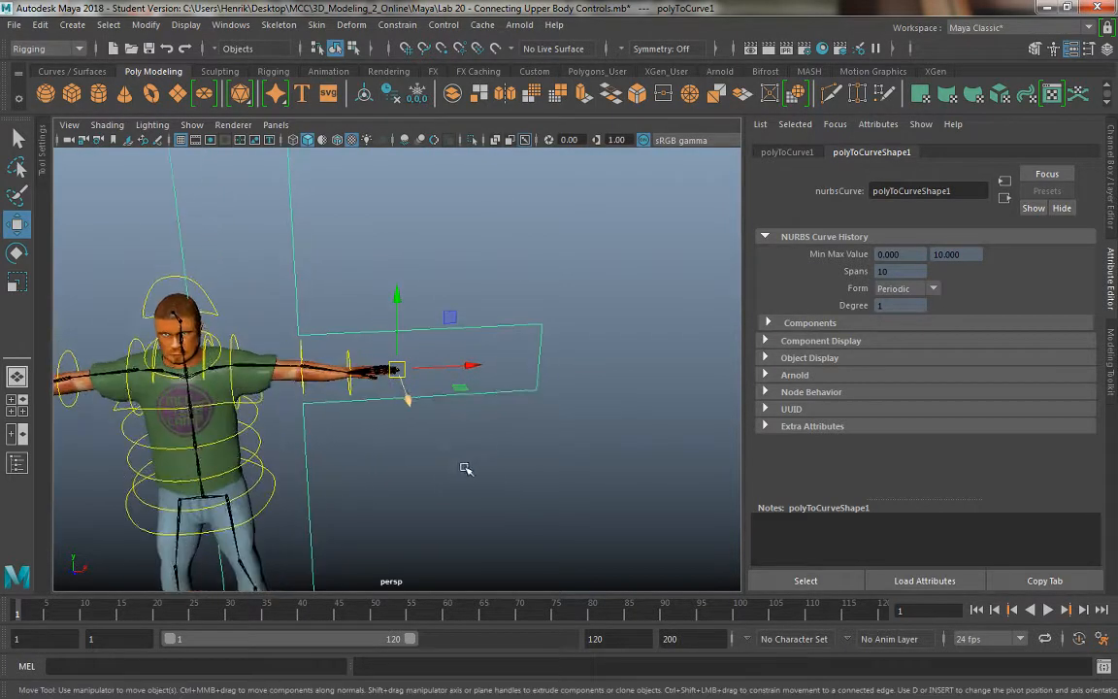
# Scale the F curve down uniformly until it is roughly the size of the character's hand.
pyautogui.scroll(4, 466, 469)
pyautogui.press('r')
pyautogui.moveTo(397, 370); pyautogui.dragTo(318, 362)
pyautogui.press('w')
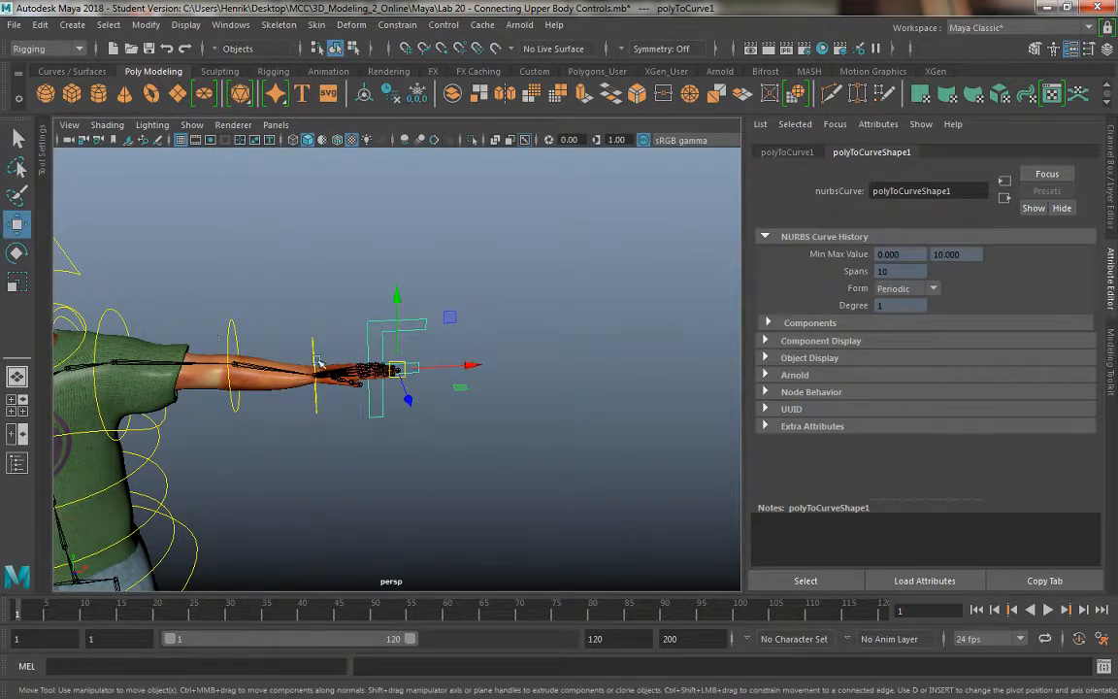
# Adjust the F curve's depth to line up with the hand and raise it above the fingers.
pyautogui.keyDown('alt'); pyautogui.moveTo(395, 372); pyautogui.dragTo(187, 424); pyautogui.keyUp('alt')
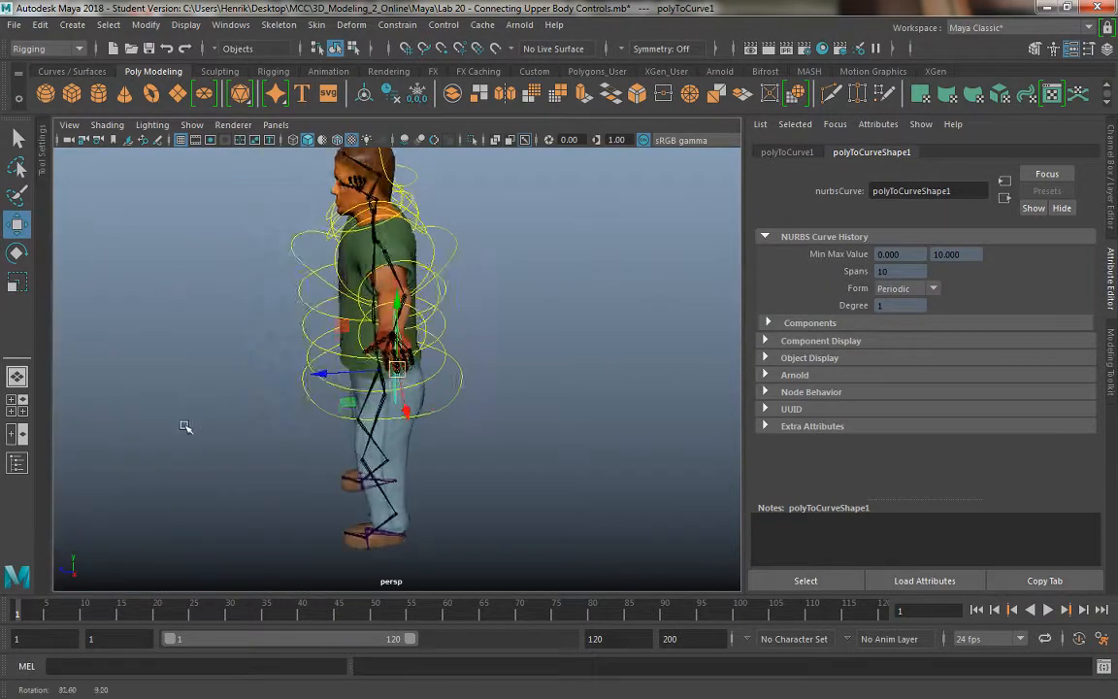
pyautogui.moveTo(319, 374); pyautogui.dragTo(481, 458)
pyautogui.moveTo(430, 322); pyautogui.dragTo(429, 199)
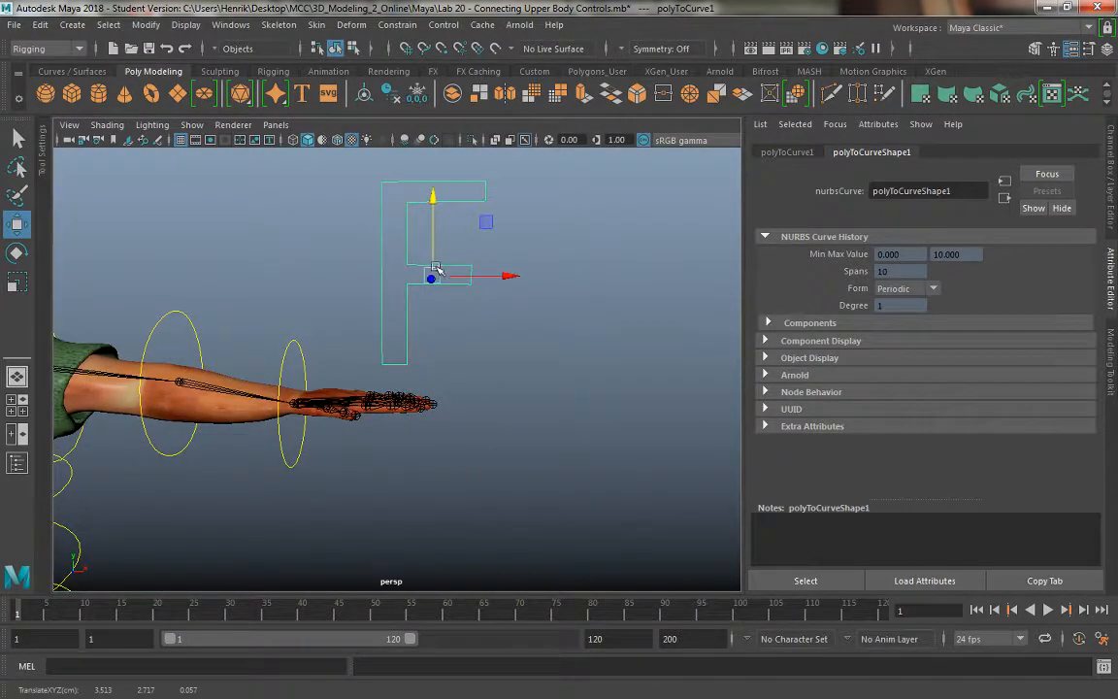
# Shrink the F curve slightly and shift it along X toward the wrist so it sits over the hand.
pyautogui.press('r')
pyautogui.keyDown('alt'); pyautogui.moveTo(437, 287); pyautogui.dragTo(395, 269); pyautogui.keyUp('alt')
pyautogui.keyDown('alt'); pyautogui.moveTo(445, 355); pyautogui.dragTo(399, 359); pyautogui.keyUp('alt')
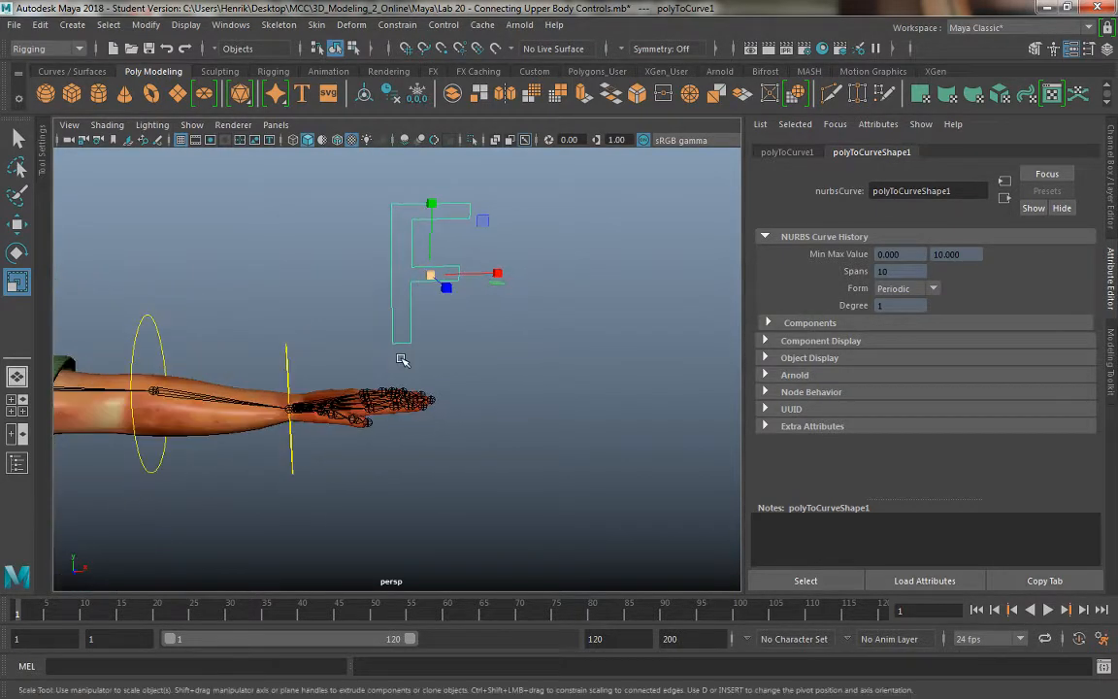
pyautogui.press('w')
pyautogui.moveTo(491, 273); pyautogui.dragTo(459, 275)
# Scale the F curve down further and lower it closer to the back of the left hand.
pyautogui.keyDown('alt'); pyautogui.moveTo(462, 432); pyautogui.dragTo(476, 408); pyautogui.keyUp('alt')
pyautogui.press('r')
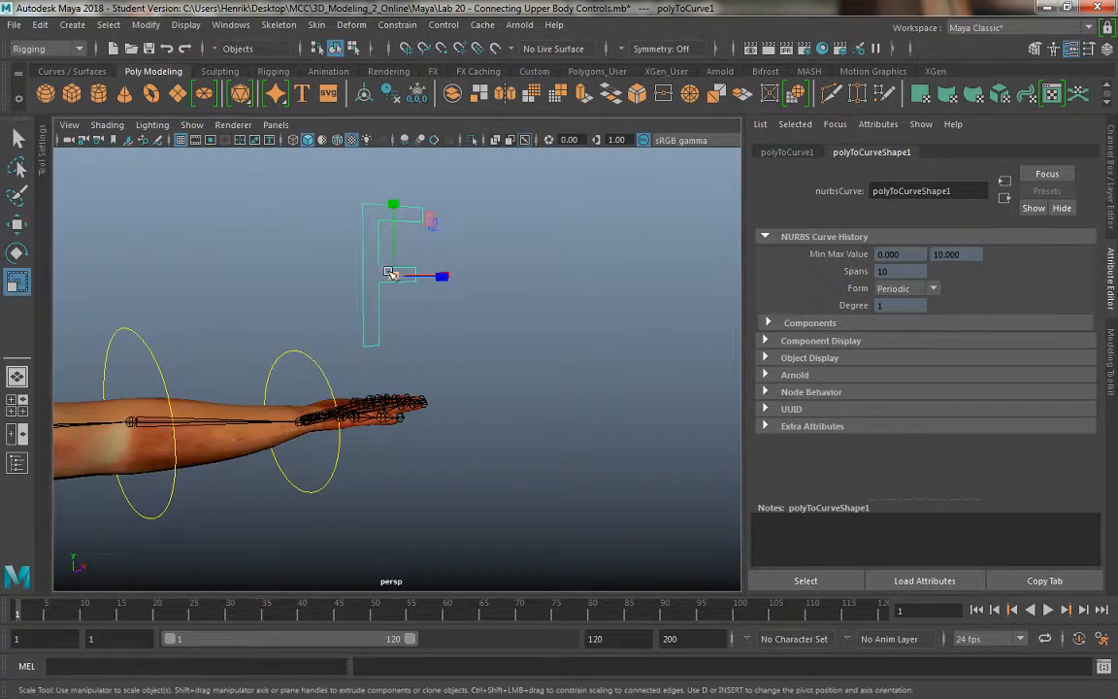
pyautogui.moveTo(392, 272); pyautogui.dragTo(392, 267)
pyautogui.press('w')
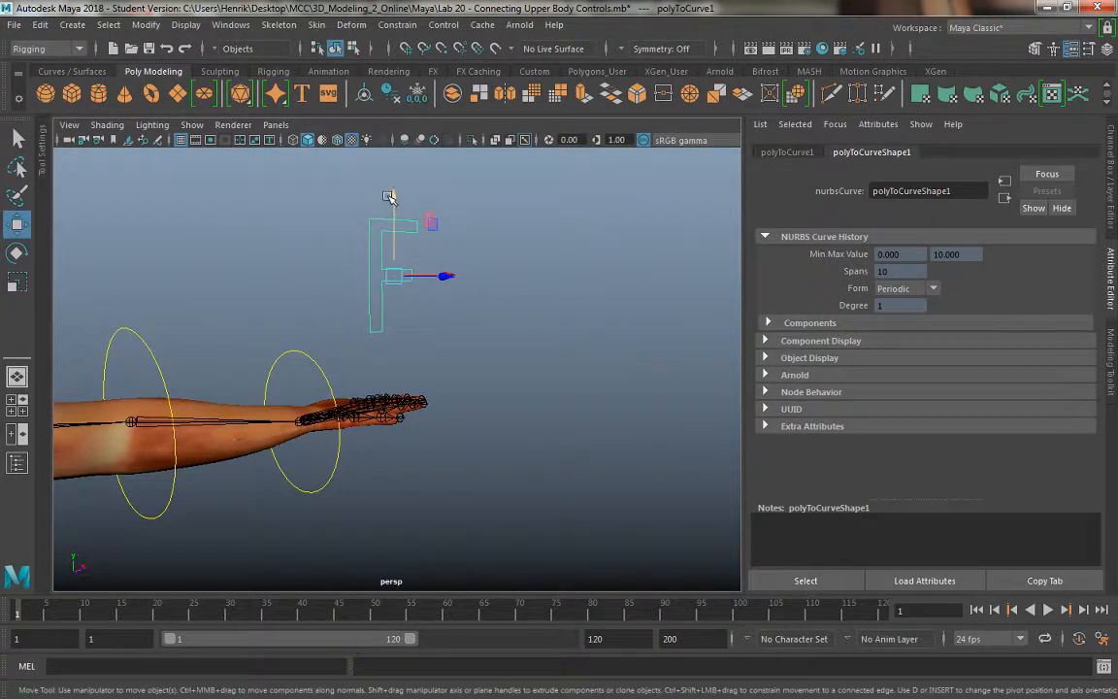
pyautogui.moveTo(392, 195)
pyautogui.mouseDown()
pyautogui.moveTo(392, 219)
pyautogui.moveTo(392, 209)
pyautogui.mouseUp()
pyautogui.keyDown('alt'); pyautogui.moveTo(486, 417); pyautogui.dragTo(442, 414); pyautogui.keyUp('alt')
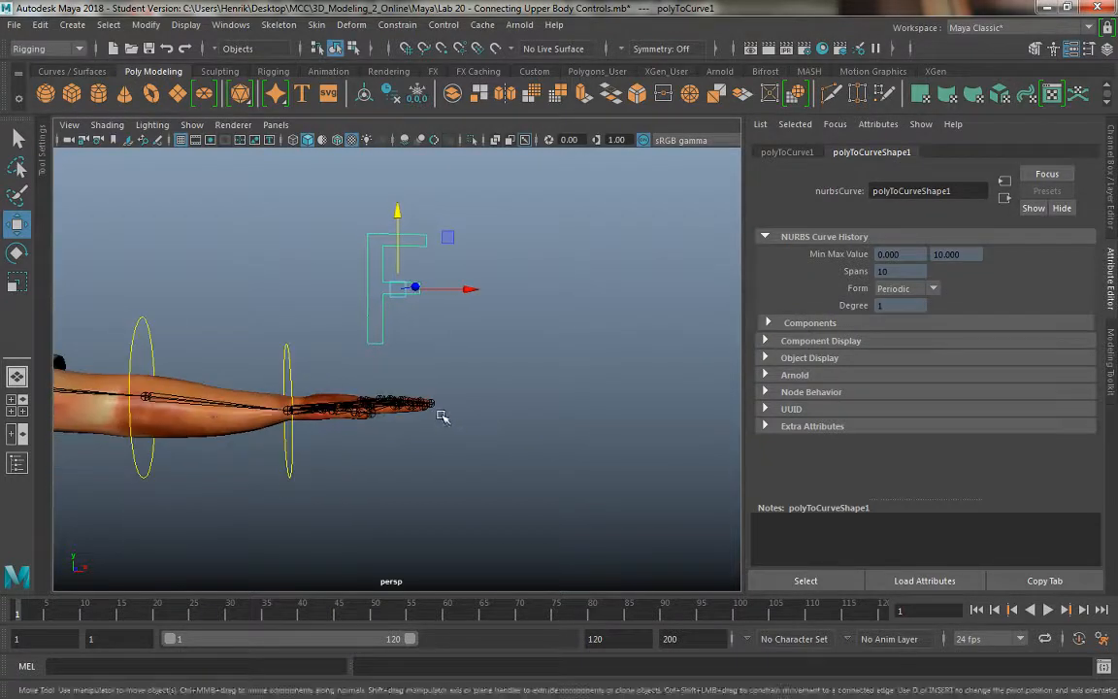
# Reselect the F curve and grid-snap its pivot along X to the character's center line.
pyautogui.keyDown('alt'); pyautogui.moveTo(442, 414); pyautogui.dragTo(303, 371, button='right'); pyautogui.keyUp('alt')
pyautogui.keyDown('alt'); pyautogui.moveTo(303, 372); pyautogui.dragTo(262, 369); pyautogui.keyUp('alt')
pyautogui.click(410, 446)
pyautogui.moveTo(356, 302); pyautogui.dragTo(404, 328)
pyautogui.keyDown('alt'); pyautogui.moveTo(314, 309); pyautogui.dragTo(335, 302); pyautogui.keyUp('alt')
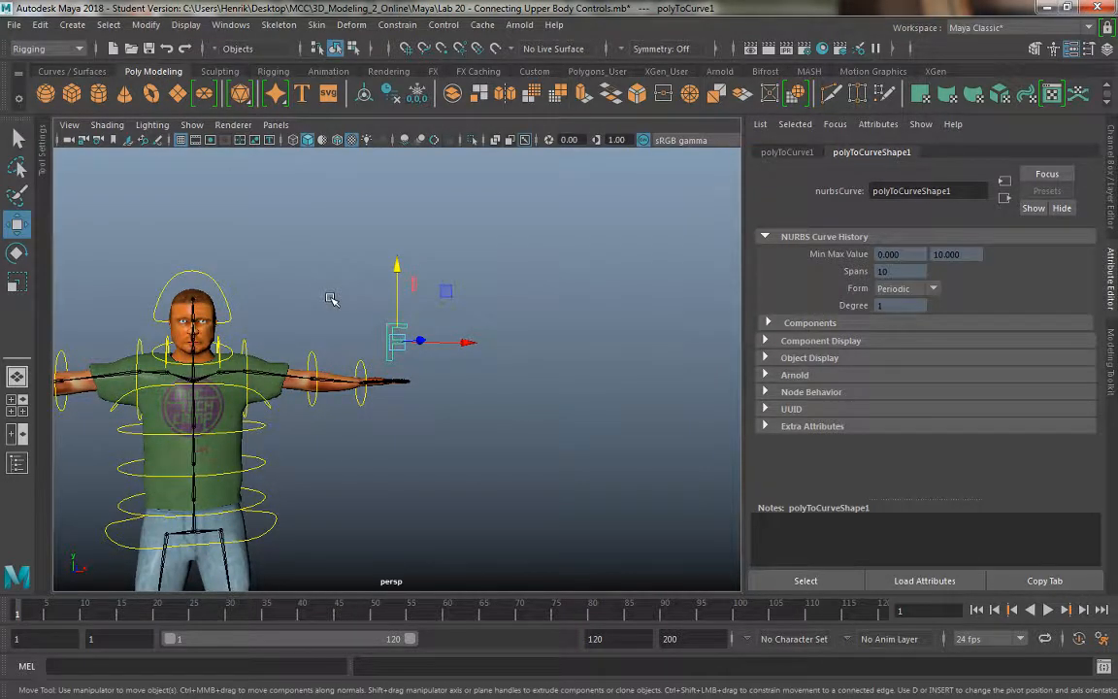
pyautogui.press('d')
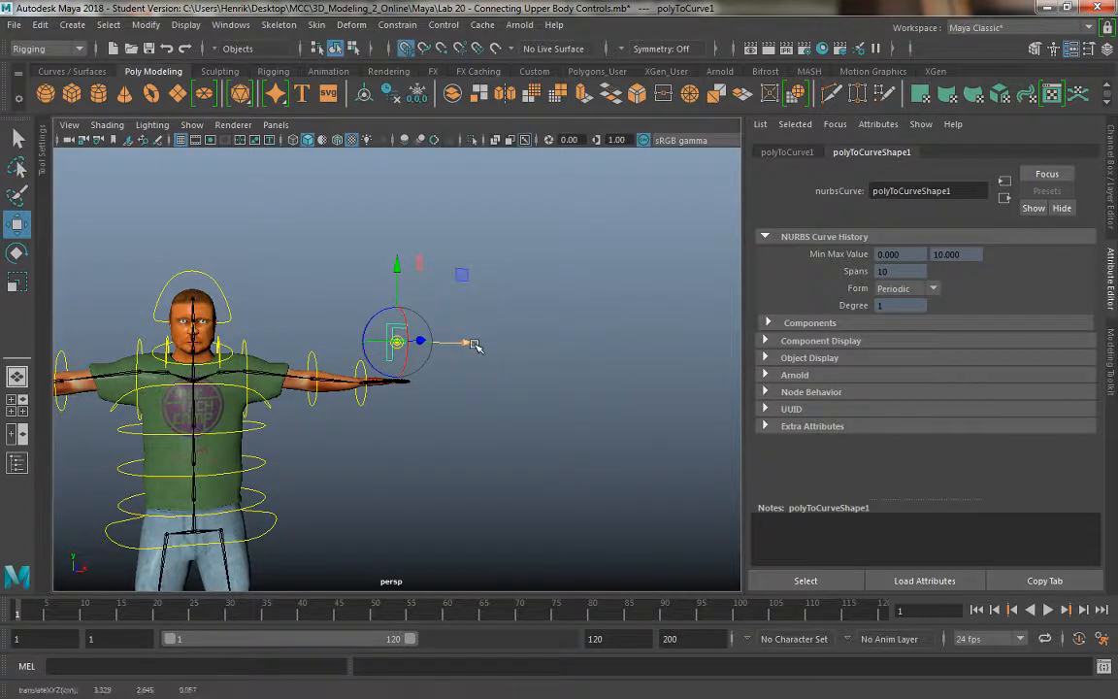
pyautogui.moveTo(472, 341); pyautogui.dragTo(199, 351)
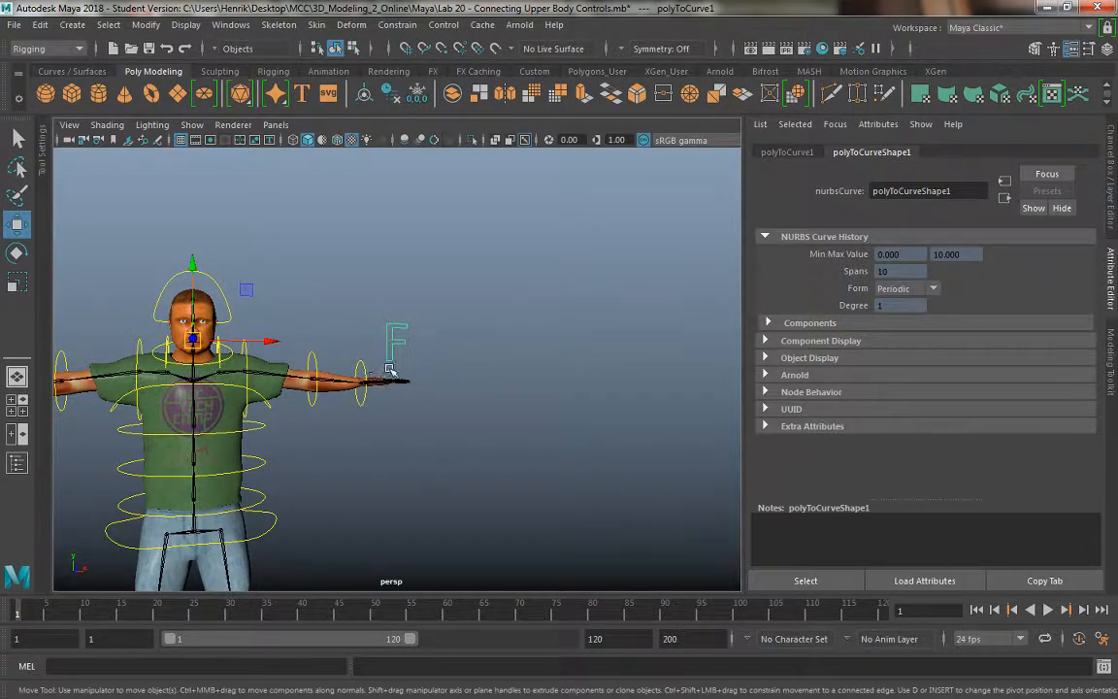
# Duplicate the F curve and freeze the duplicate's transformations.
pyautogui.keyDown('alt'); pyautogui.moveTo(352, 334); pyautogui.dragTo(473, 428); pyautogui.keyUp('alt')
pyautogui.hotkey('ctrl', 'd')
pyautogui.hotkey('ctrl', 'a')
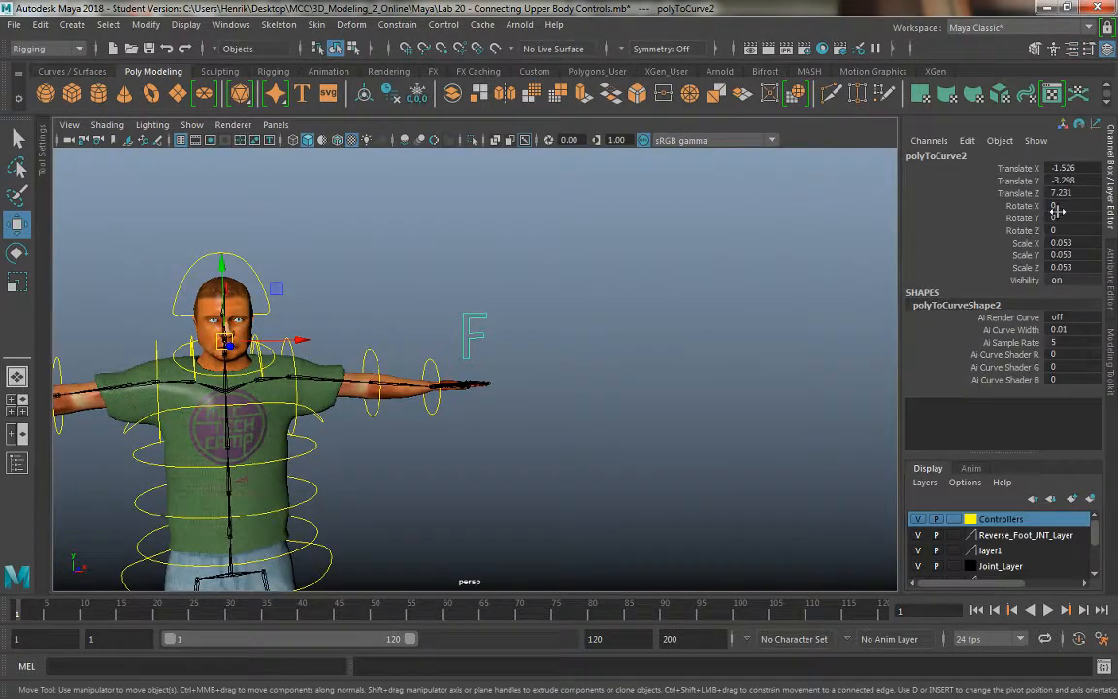
pyautogui.click(133, 26)
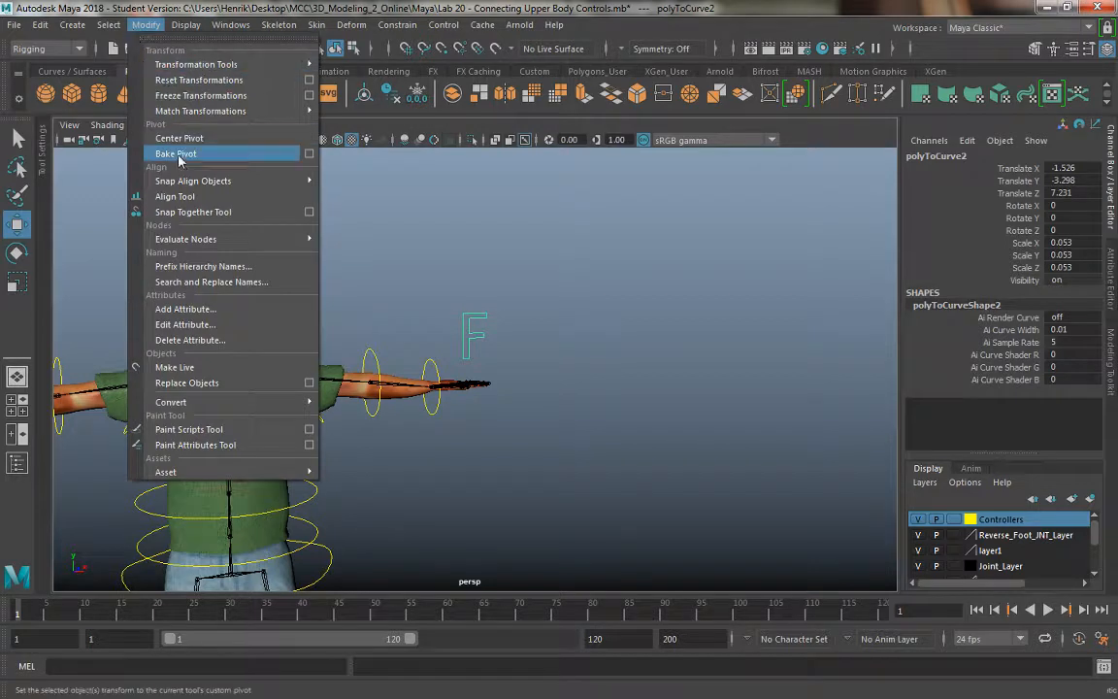
pyautogui.moveTo(186, 243)
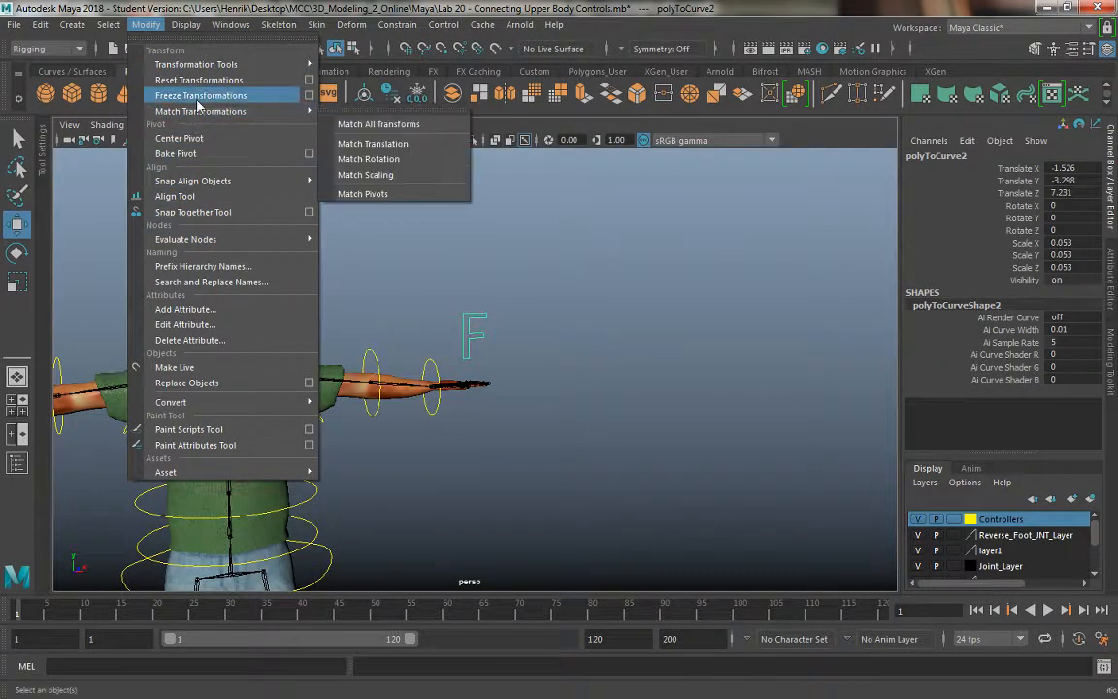
pyautogui.click(185, 95)
# Mirror the duplicate F curve to the character's right hand by setting its Scale X to -1.
pyautogui.doubleClick(1058, 243)
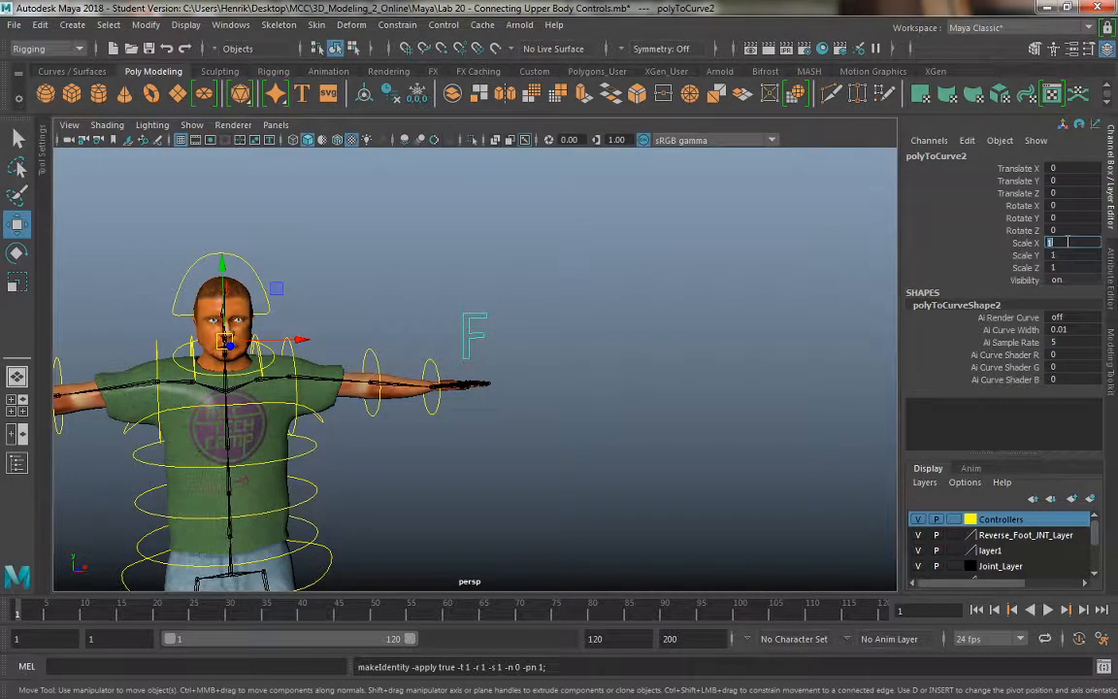
pyautogui.press('Return')
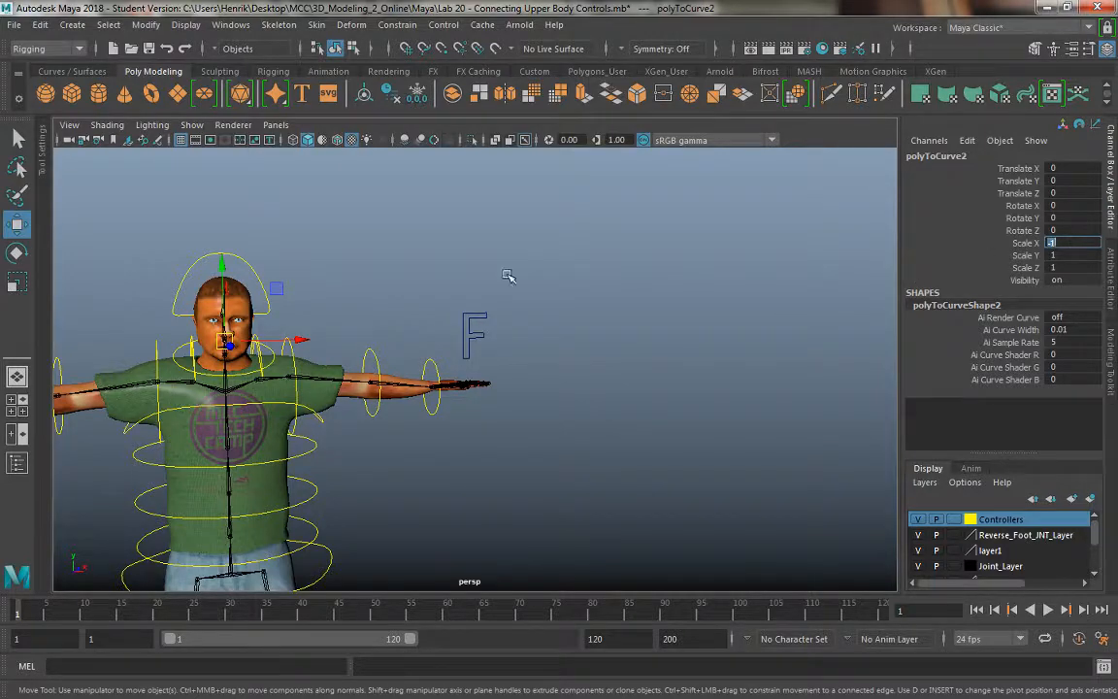
pyautogui.keyDown('alt'); pyautogui.moveTo(509, 275); pyautogui.dragTo(729, 235, button='middle'); pyautogui.keyUp('alt')
pyautogui.keyDown('alt'); pyautogui.moveTo(729, 235); pyautogui.dragTo(544, 265, button='right'); pyautogui.keyUp('alt')
pyautogui.keyDown('alt'); pyautogui.moveTo(548, 270); pyautogui.dragTo(418, 279); pyautogui.keyUp('alt')
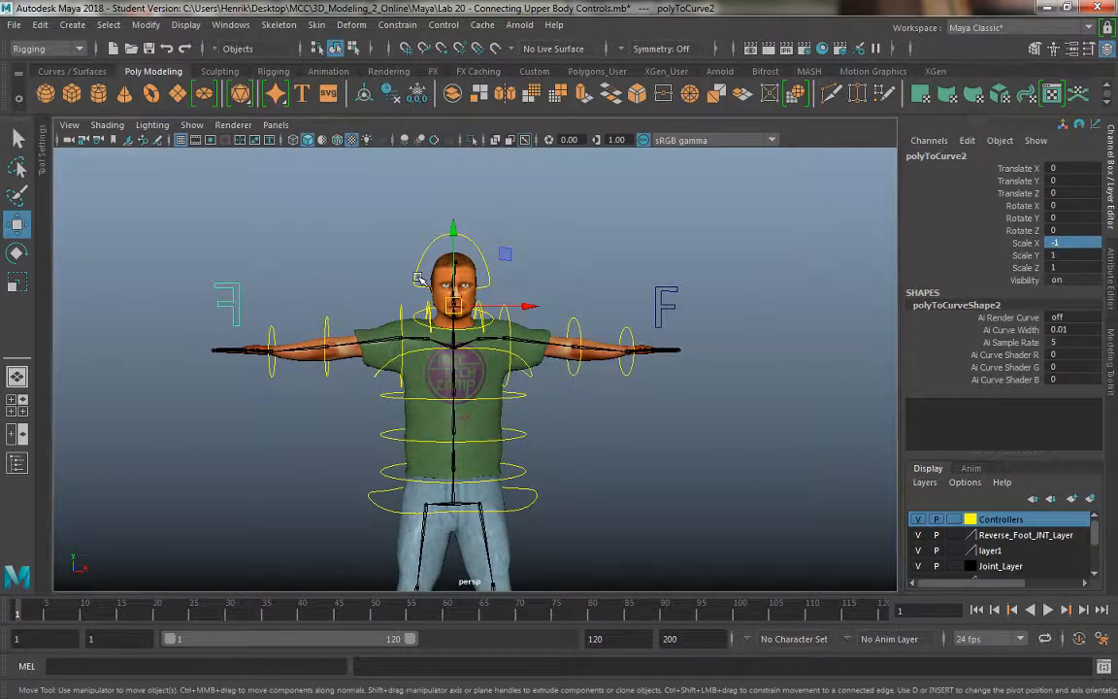
pyautogui.keyDown('alt'); pyautogui.moveTo(260, 263); pyautogui.dragTo(626, 338); pyautogui.keyUp('alt')
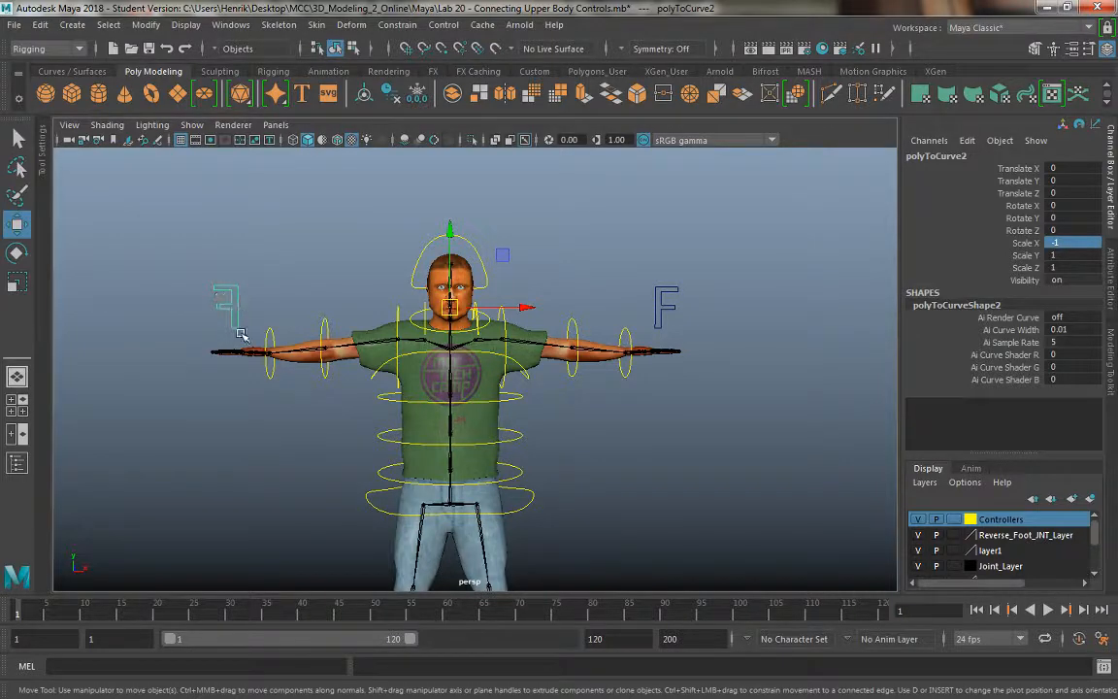
pyautogui.moveTo(194, 346)
pyautogui.keyDown('alt'); pyautogui.mouseDown()
pyautogui.moveTo(514, 363)
pyautogui.moveTo(191, 351)
pyautogui.mouseUp(); pyautogui.keyUp('alt')
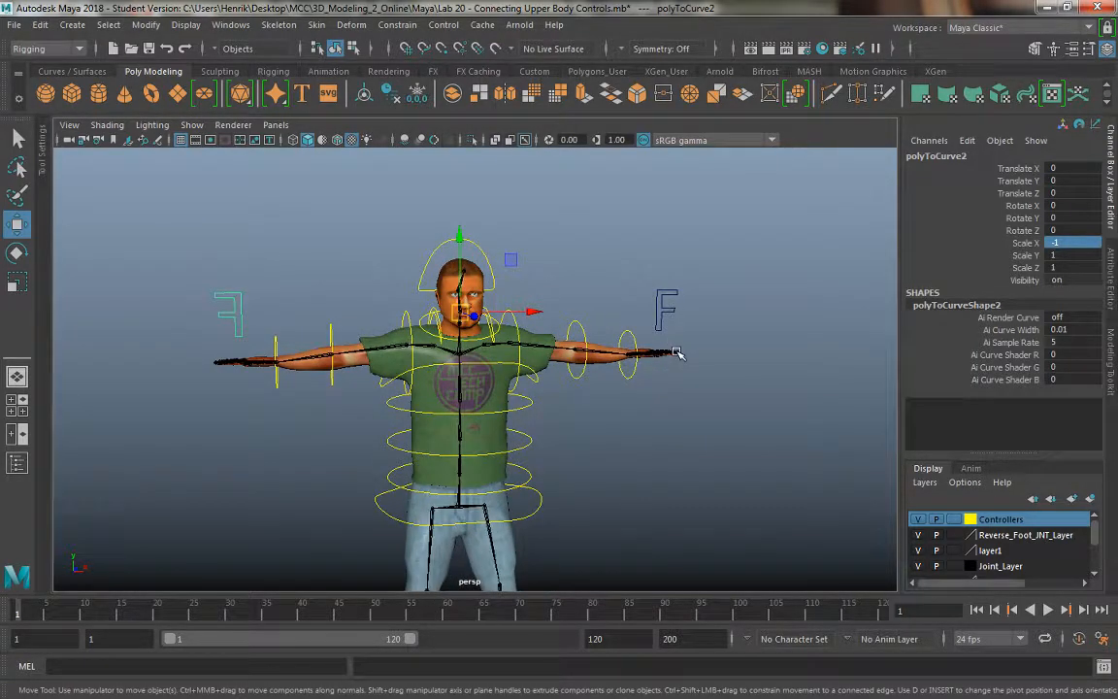
# Freeze the transformations of the F curve above the character's left hand.
pyautogui.click(679, 311)
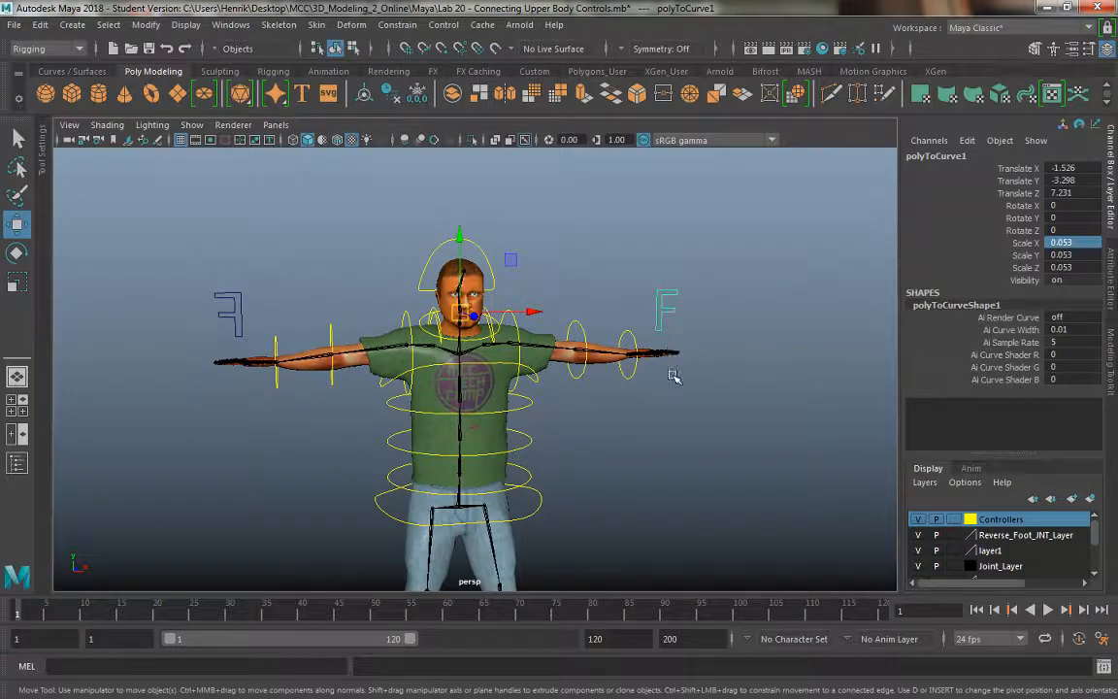
pyautogui.keyDown('alt'); pyautogui.moveTo(561, 361); pyautogui.dragTo(603, 387); pyautogui.keyUp('alt')
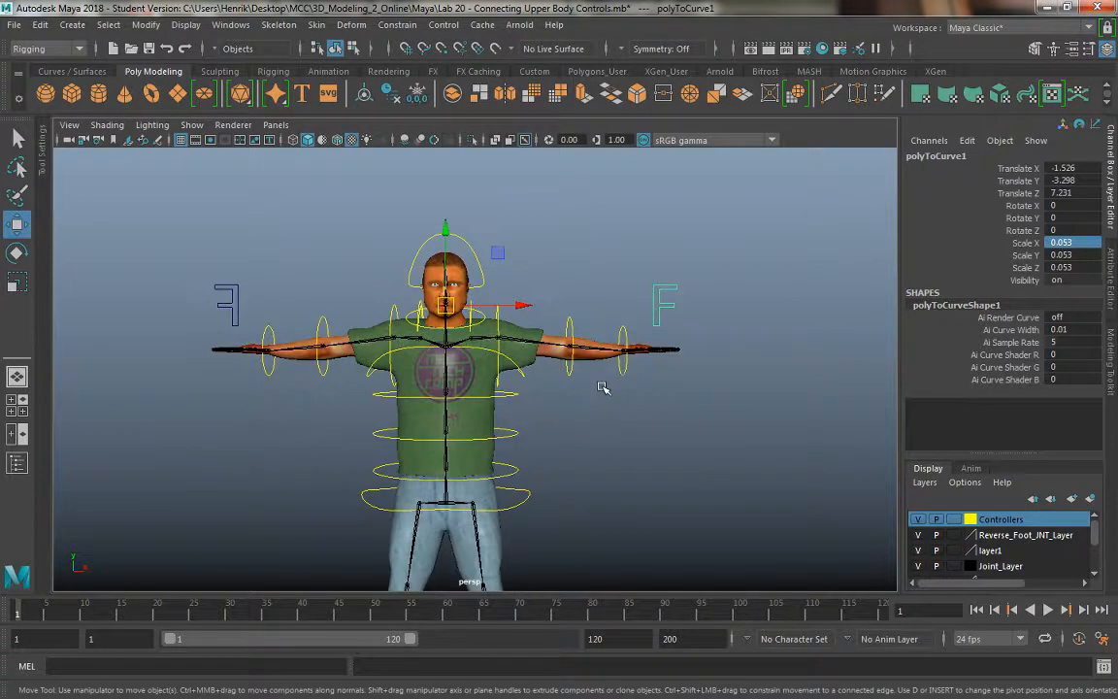
pyautogui.keyDown('alt'); pyautogui.moveTo(603, 388); pyautogui.dragTo(654, 449, button='right'); pyautogui.keyUp('alt')
pyautogui.click(145, 24)
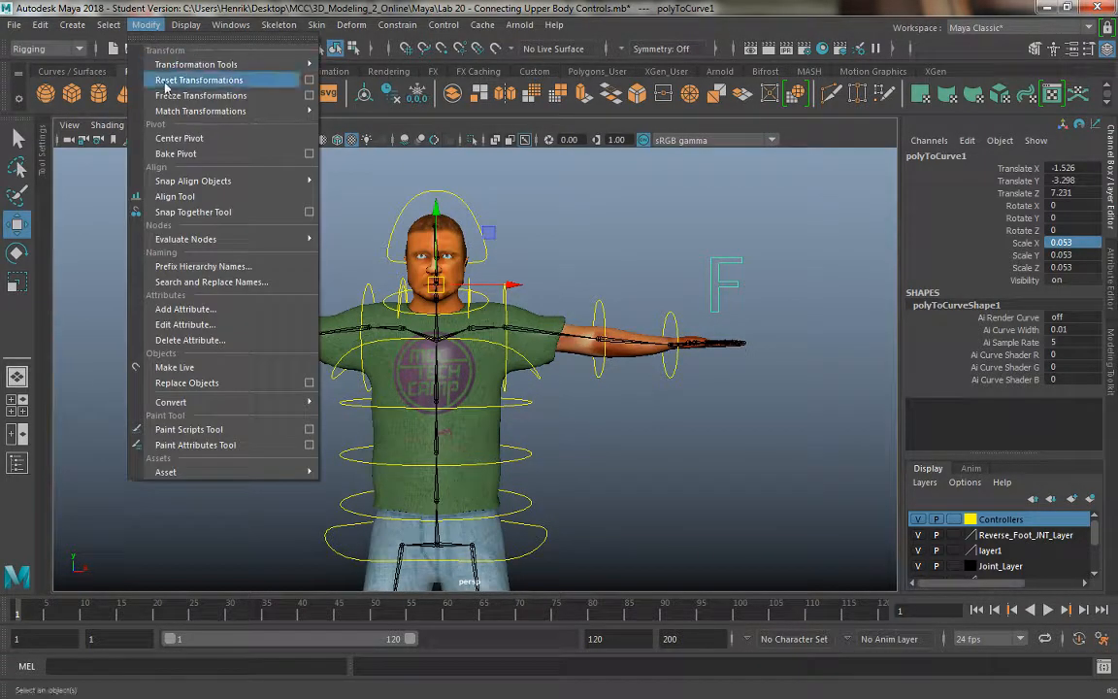
pyautogui.click(201, 95)
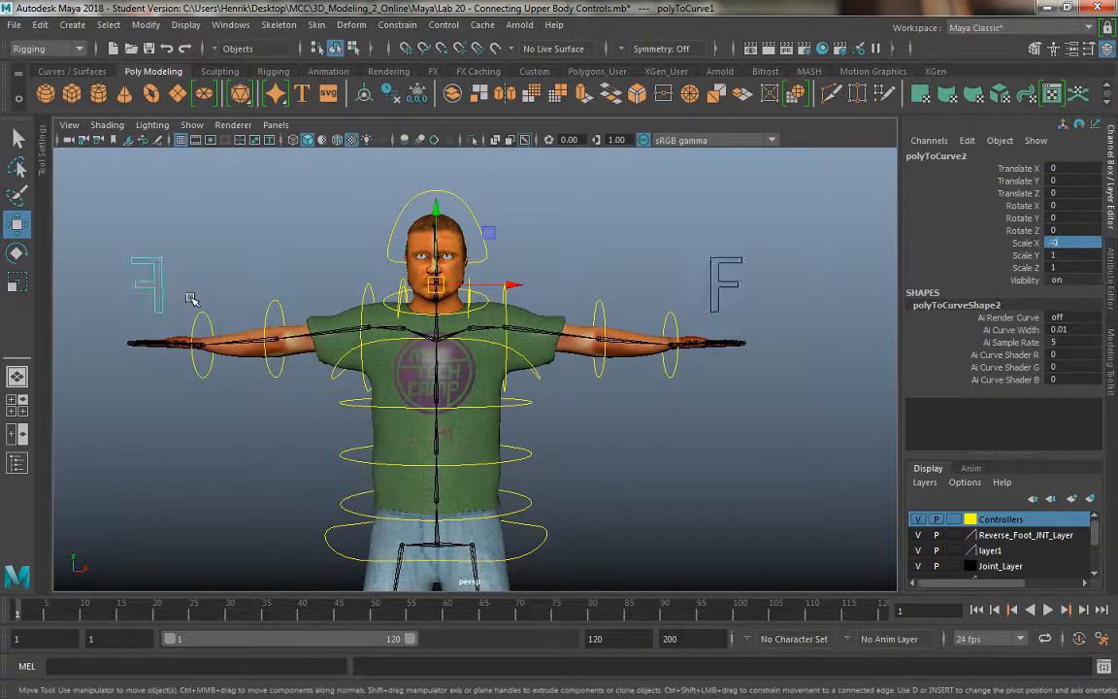
pyautogui.click(582, 230)
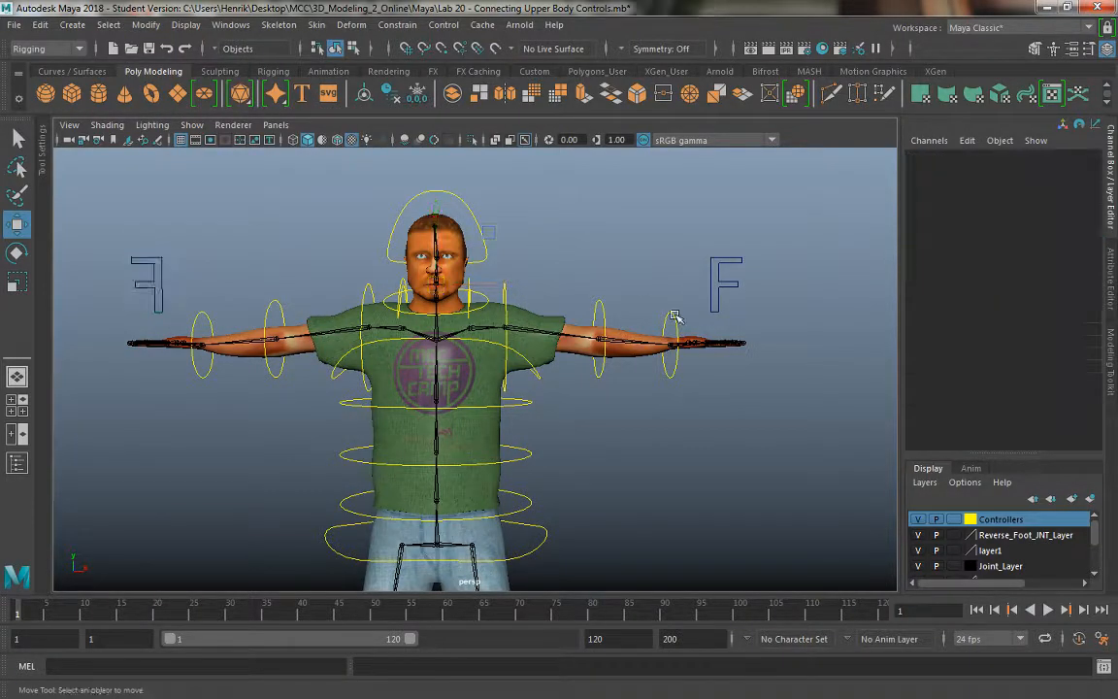
# Add a displayable float attribute named lIndex to the F curve above the left hand.
pyautogui.keyDown('alt'); pyautogui.moveTo(674, 316); pyautogui.dragTo(639, 324); pyautogui.keyUp('alt')
pyautogui.keyDown('alt'); pyautogui.moveTo(638, 325); pyautogui.dragTo(502, 254, button='middle'); pyautogui.keyUp('alt')
pyautogui.click(569, 290)
pyautogui.keyDown('alt'); pyautogui.moveTo(433, 244); pyautogui.dragTo(456, 251); pyautogui.keyUp('alt')
pyautogui.click(145, 25)
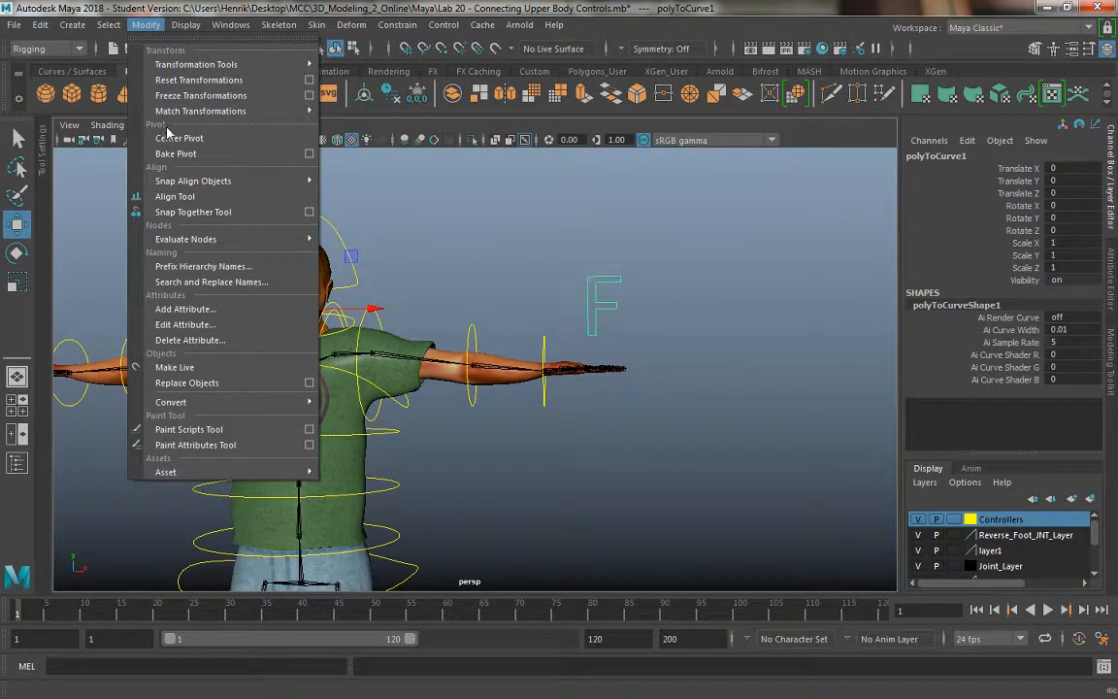
pyautogui.click(194, 309)
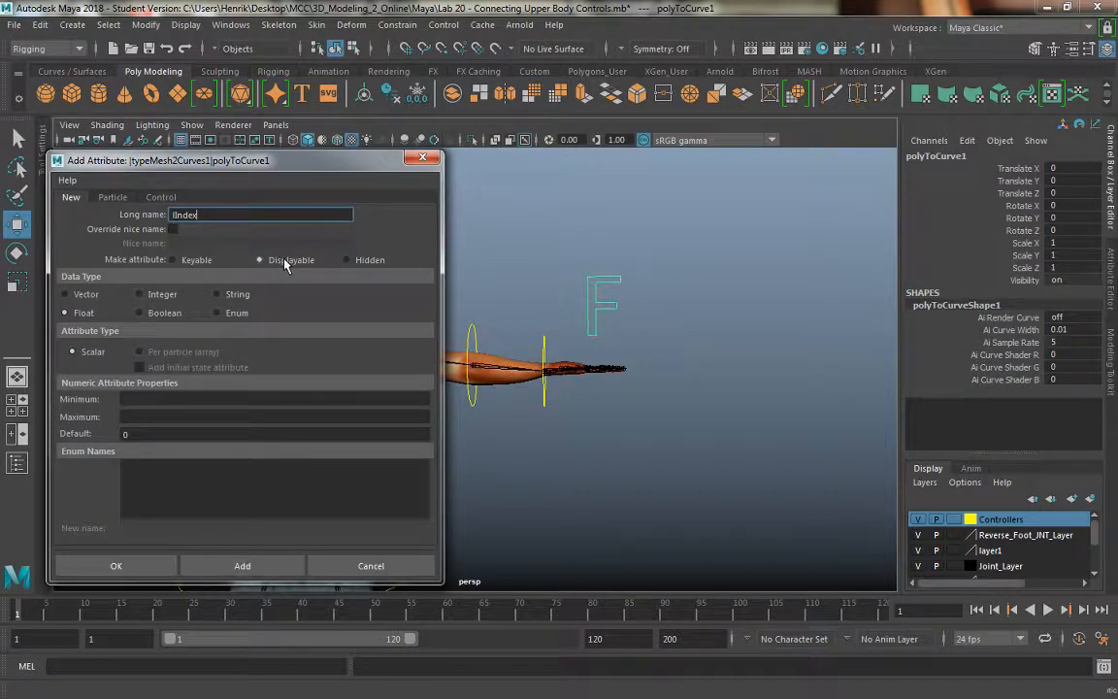
pyautogui.click(274, 567)
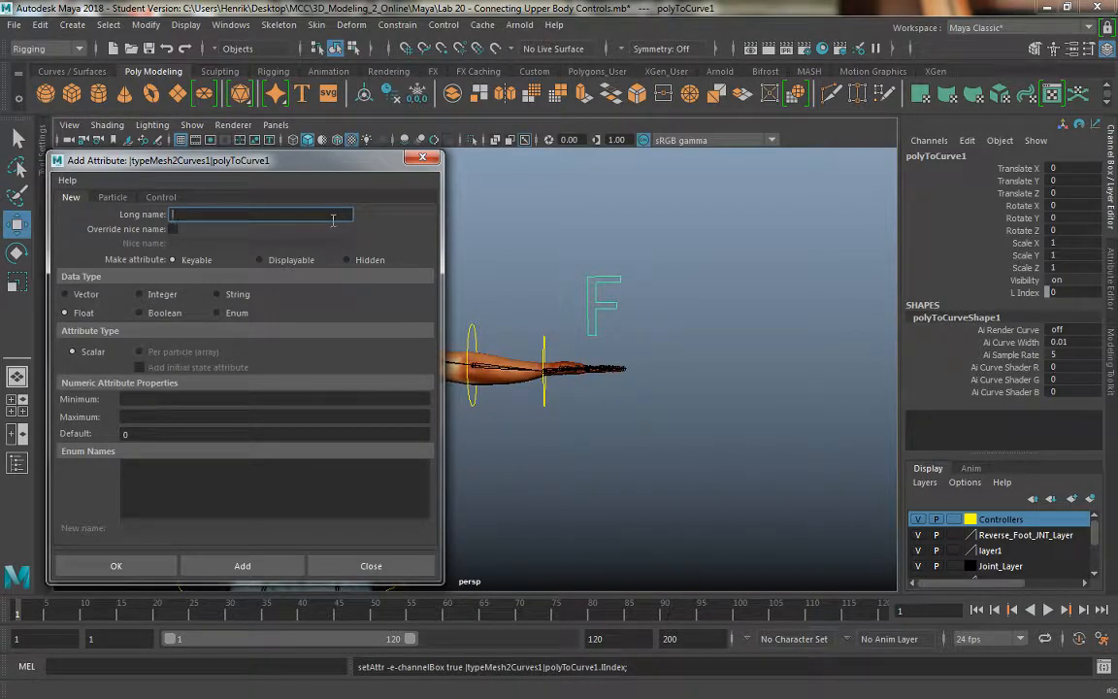
# Add keyable float attributes lIndex1 and lIndex2 to the left-hand F curve.
pyautogui.click(277, 214)
pyautogui.write('lIndex1')
pyautogui.click(244, 566)
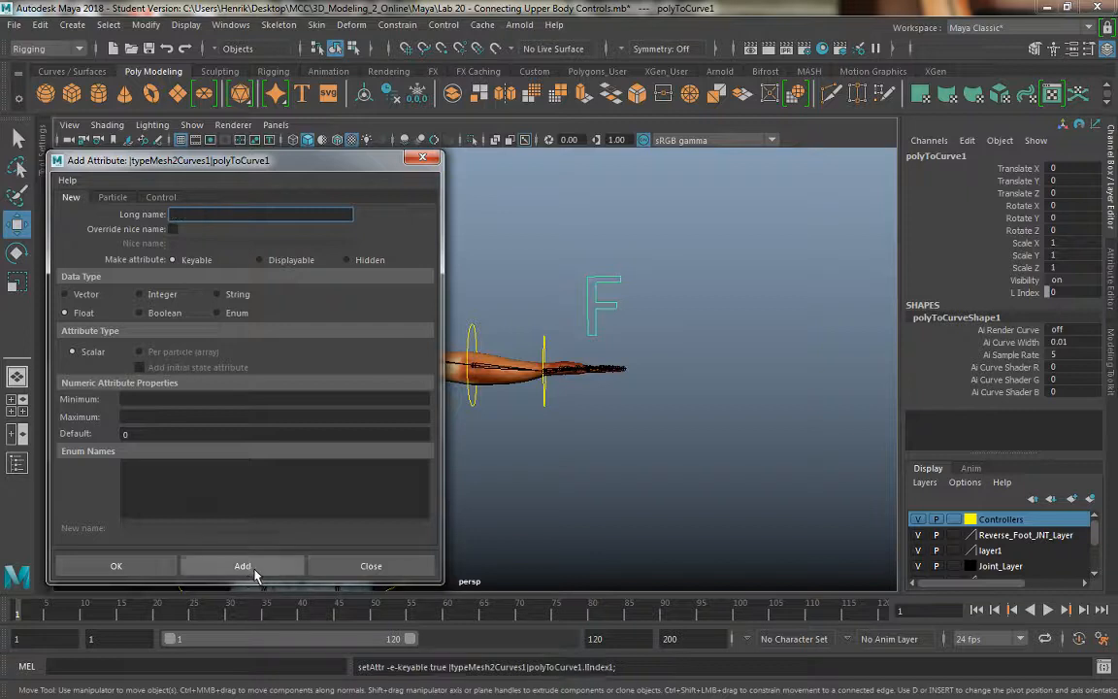
pyautogui.click(199, 214)
pyautogui.write('lIndex')
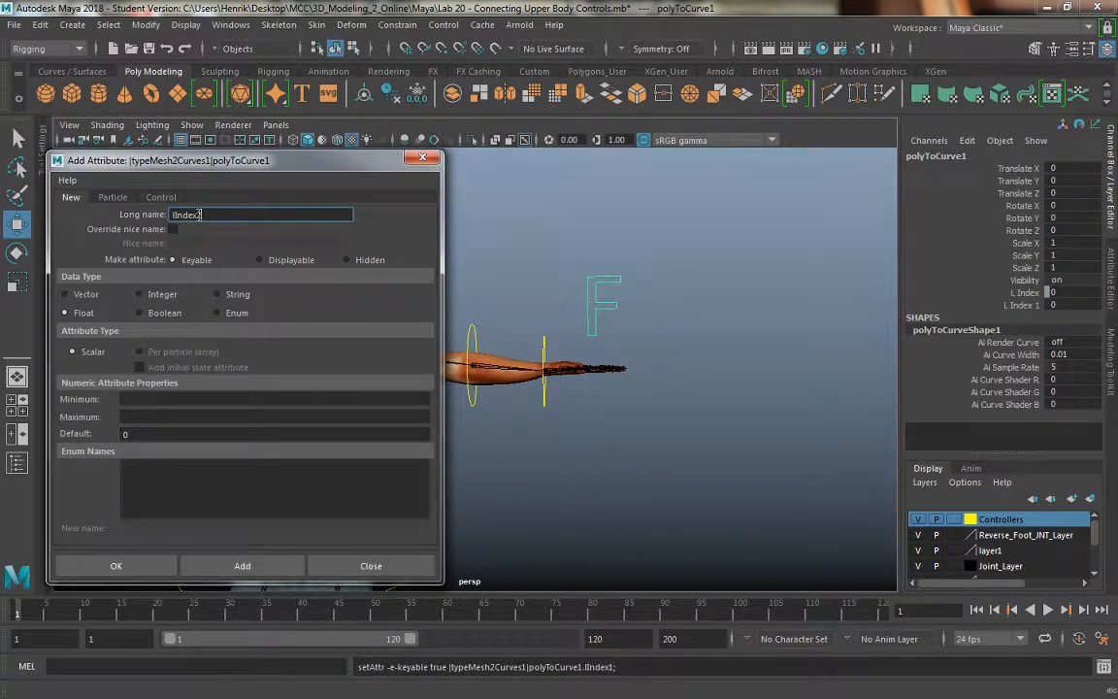
pyautogui.write('2')
pyautogui.click(242, 566)
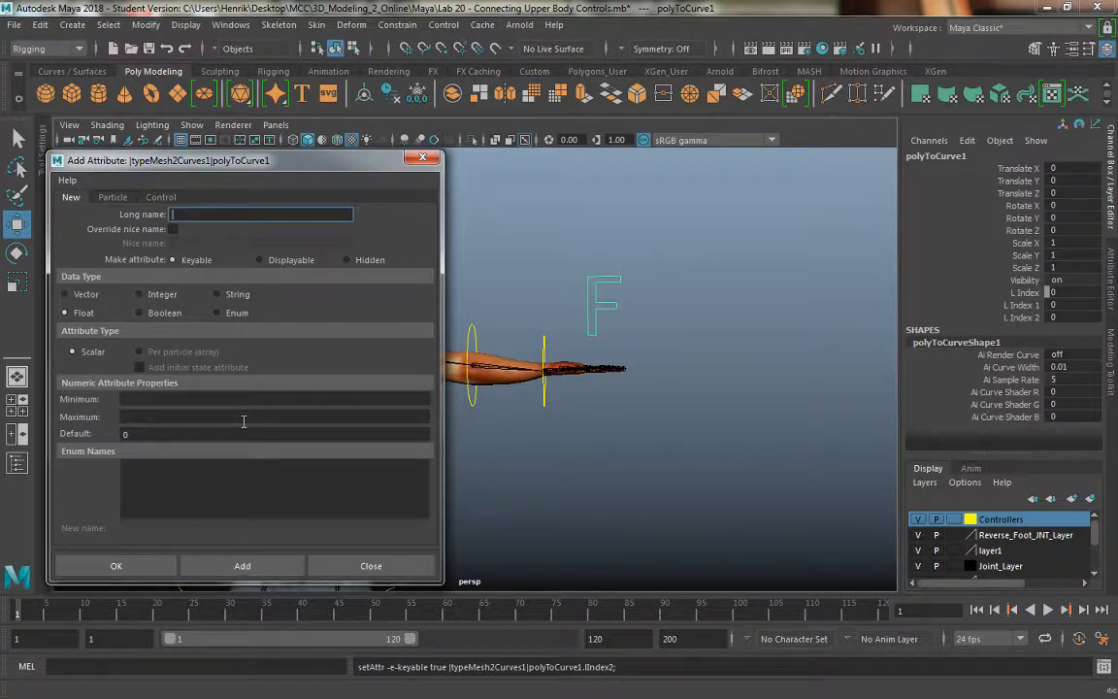
# Add keyable float attributes lIndex3 and lIndexSpread to the left-hand F curve.
pyautogui.write('lIndex3')
pyautogui.click(241, 566)
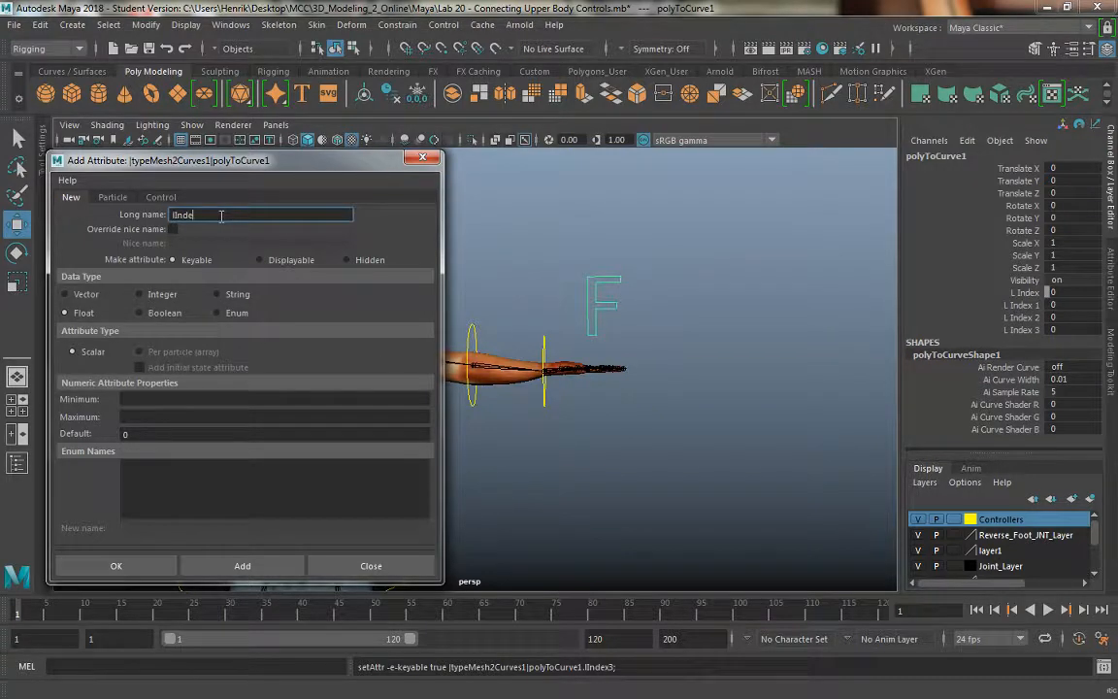
pyautogui.write('lIndexSpread')
pyautogui.click(248, 566)
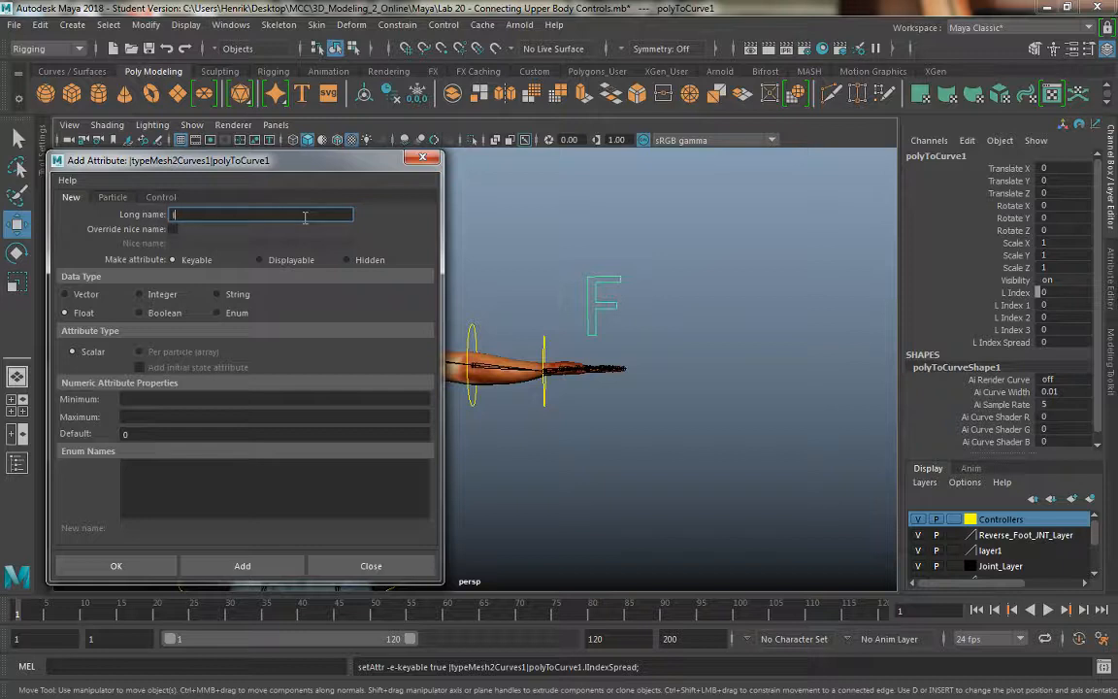
# Add a displayable float attribute lMiddle and a keyable float attribute lMiddle1 to the left-hand F curve.
pyautogui.write('Middle')
pyautogui.click(215, 563)
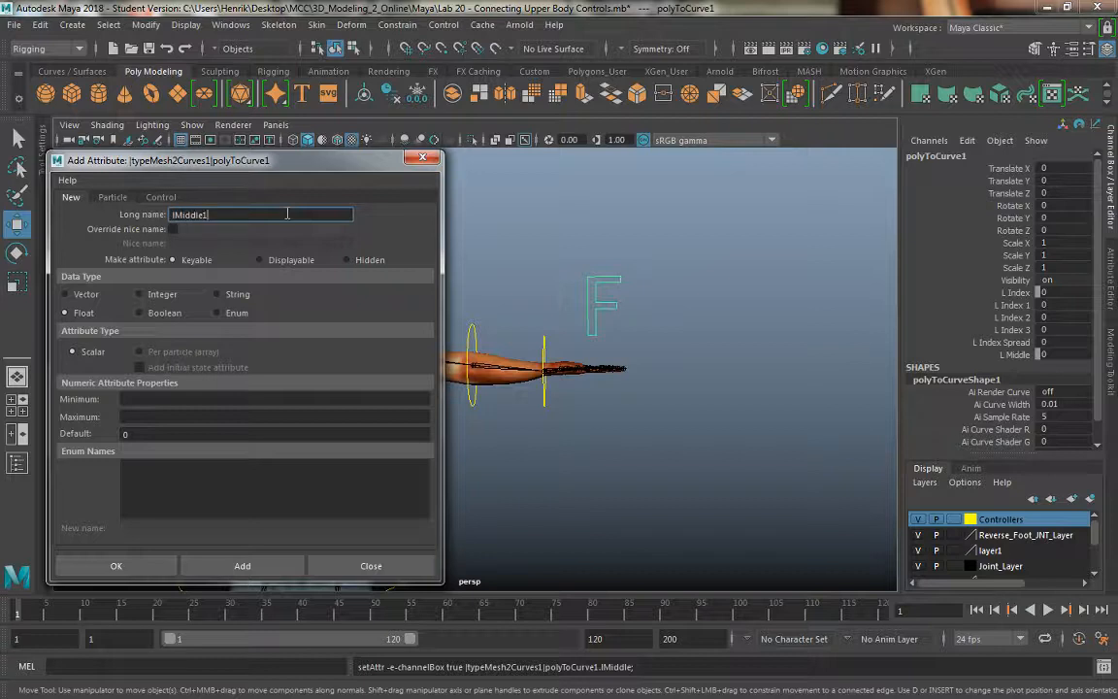
pyautogui.doubleClick(287, 214)
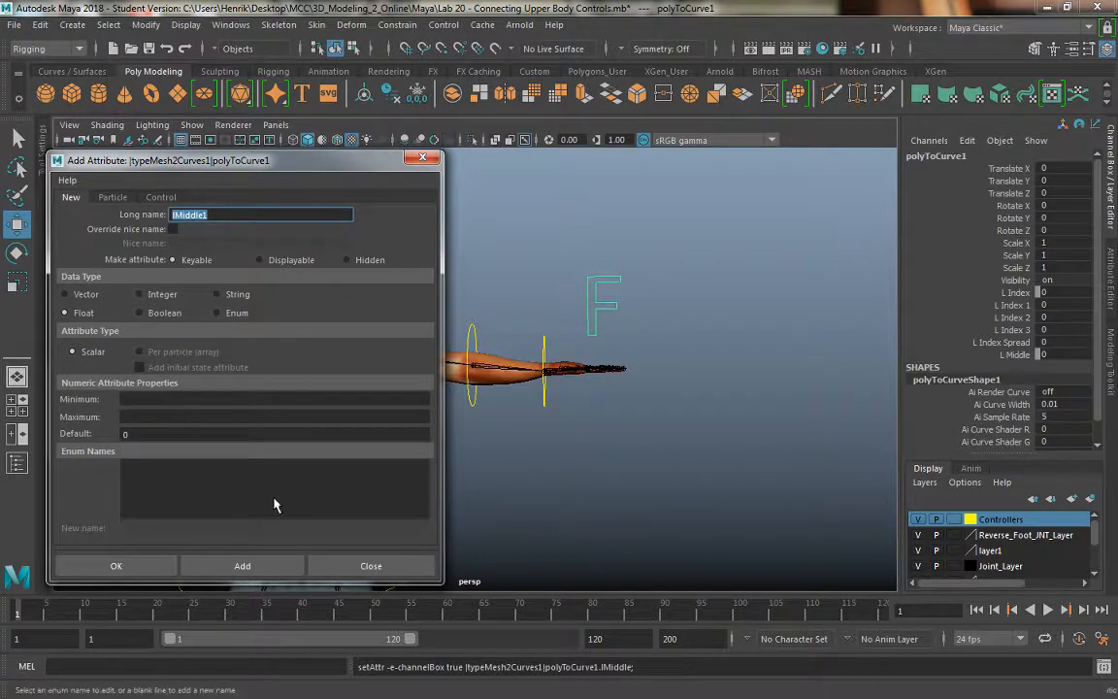
pyautogui.click(245, 566)
# Add keyable float attributes lMiddle2 and lMiddle3 to the left-hand F curve.
pyautogui.click(236, 219)
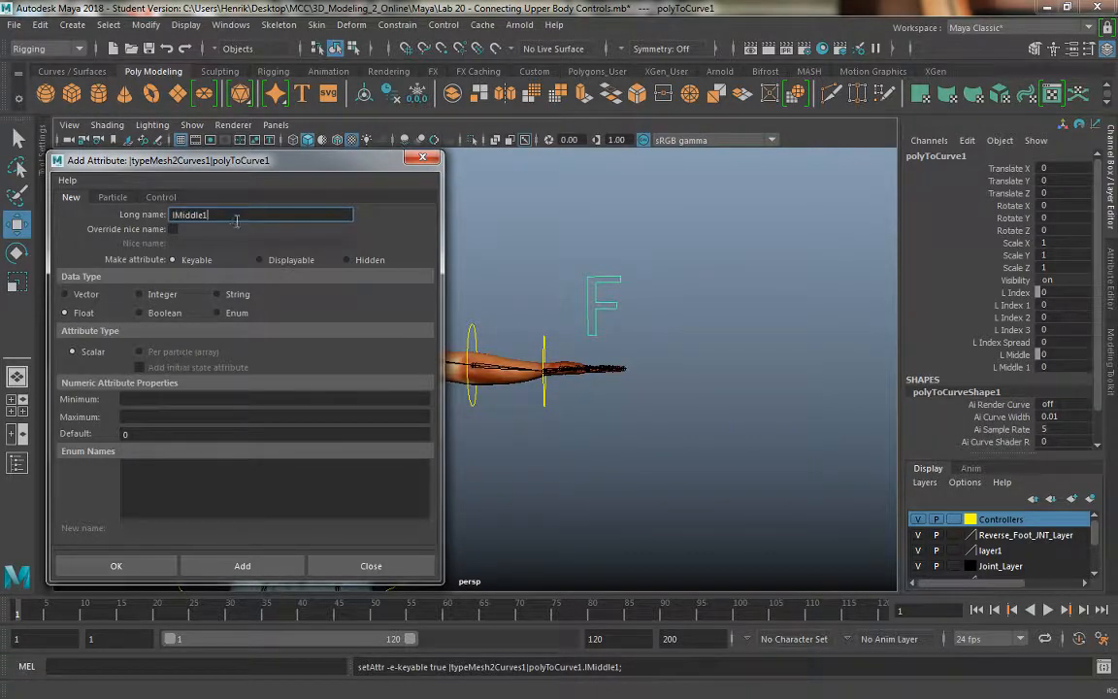
pyautogui.write('2')
pyautogui.click(238, 566)
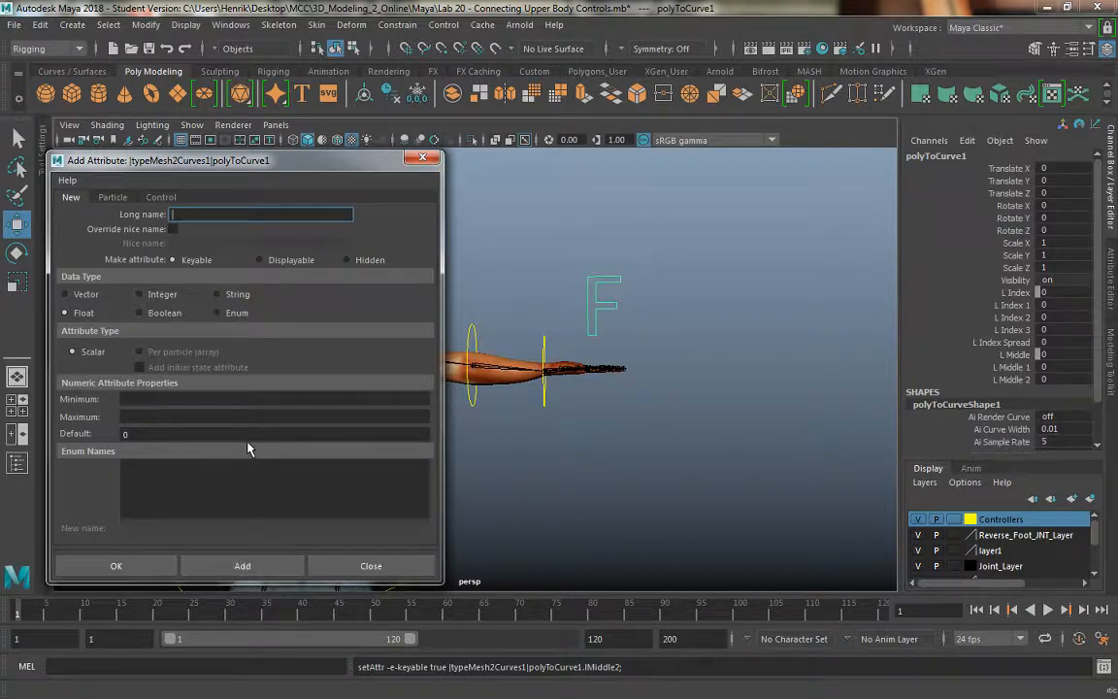
pyautogui.press('BackSpace')
pyautogui.write('3')
pyautogui.click(242, 567)
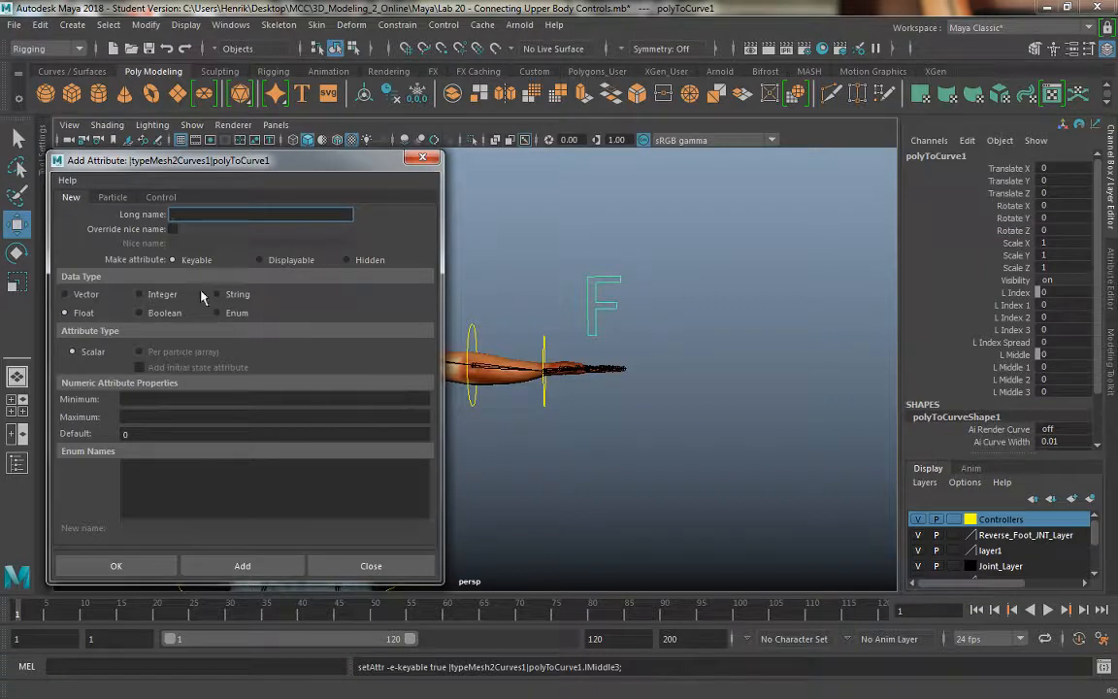
# Add a displayable lRing attribute and keyable lRing1 and lRing2 attributes to the left-hand F curve.
pyautogui.write('lRing')
pyautogui.click(275, 263)
pyautogui.moveTo(242, 215); pyautogui.dragTo(17, 192)
pyautogui.click(279, 567)
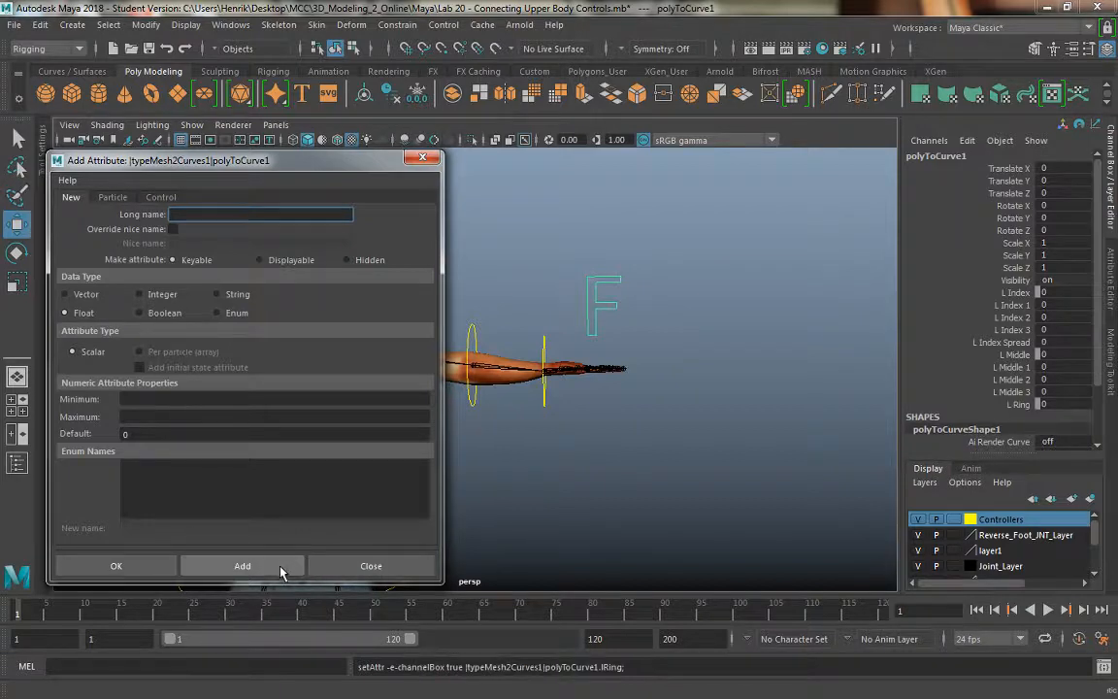
pyautogui.write('lRing1')
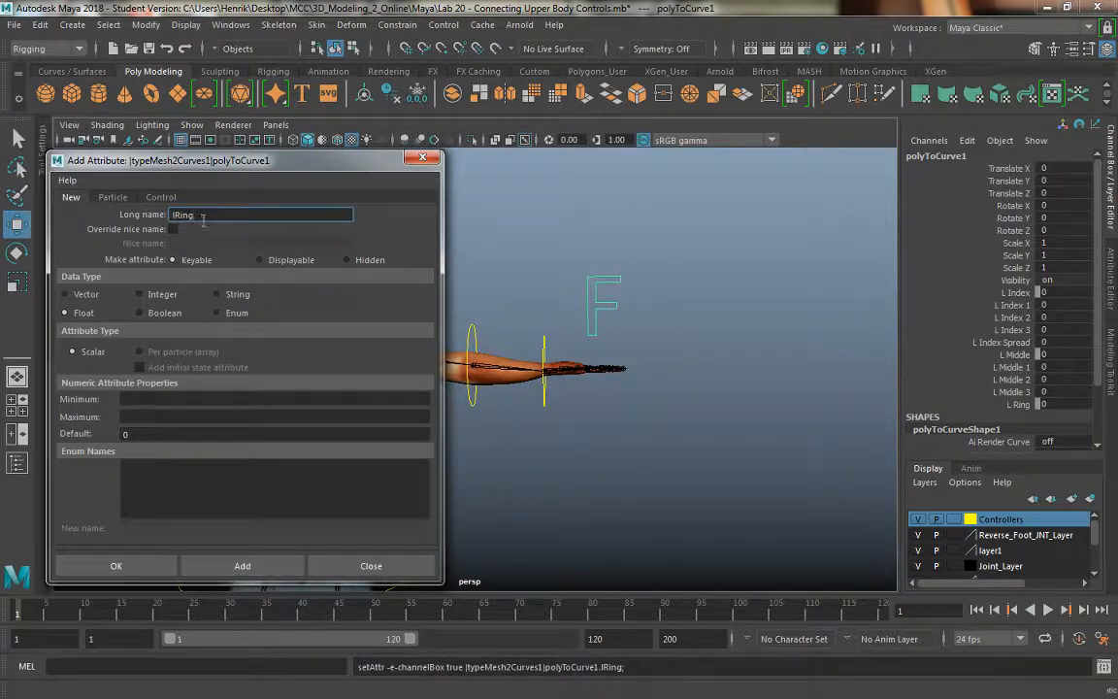
pyautogui.click(242, 566)
pyautogui.write('lRing2')
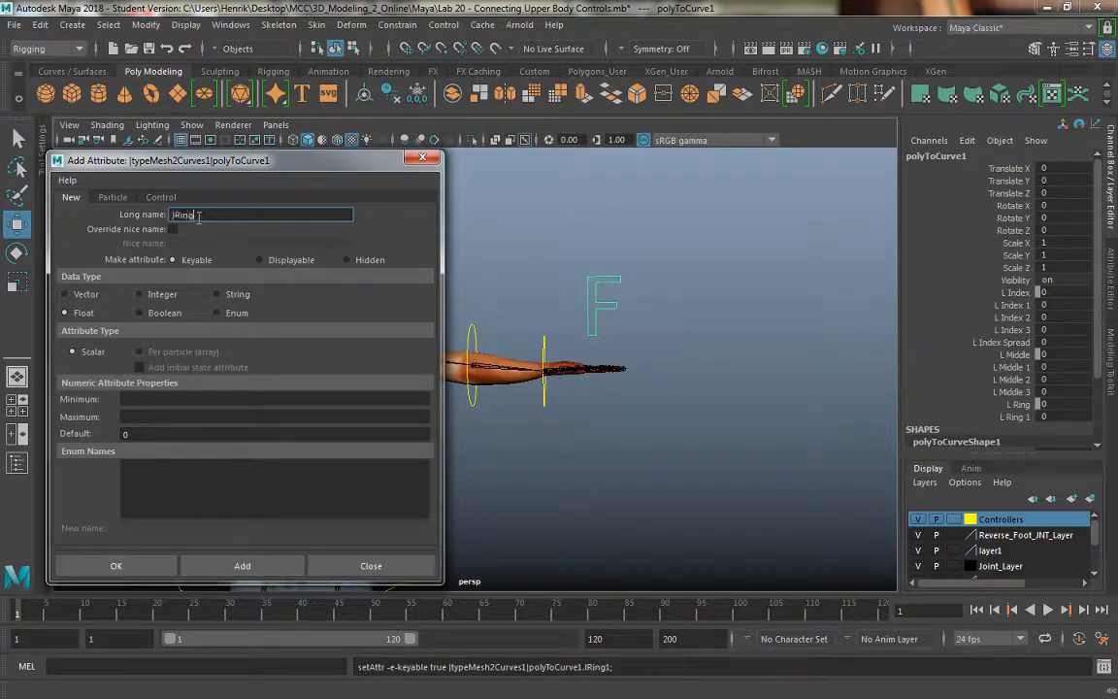
pyautogui.click(272, 568)
pyautogui.write('lRing')
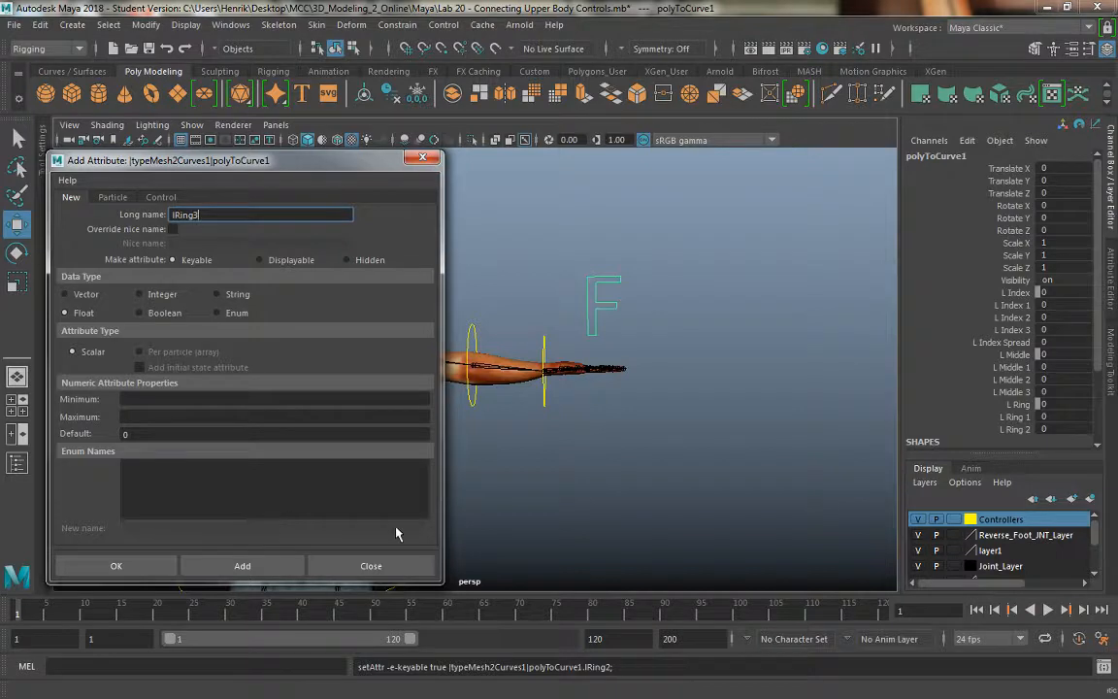
# Undo the ring finger attributes on the left-hand F curve, keeping lMiddle3 as the last attribute.
pyautogui.keyDown('alt'); pyautogui.moveTo(741, 437); pyautogui.dragTo(731, 437); pyautogui.keyUp('alt')
pyautogui.hotkey('ctrl', 'z')
pyautogui.hotkey('ctrl', 'z')
pyautogui.hotkey('ctrl', 'z')
pyautogui.hotkey('ctrl', 'z')
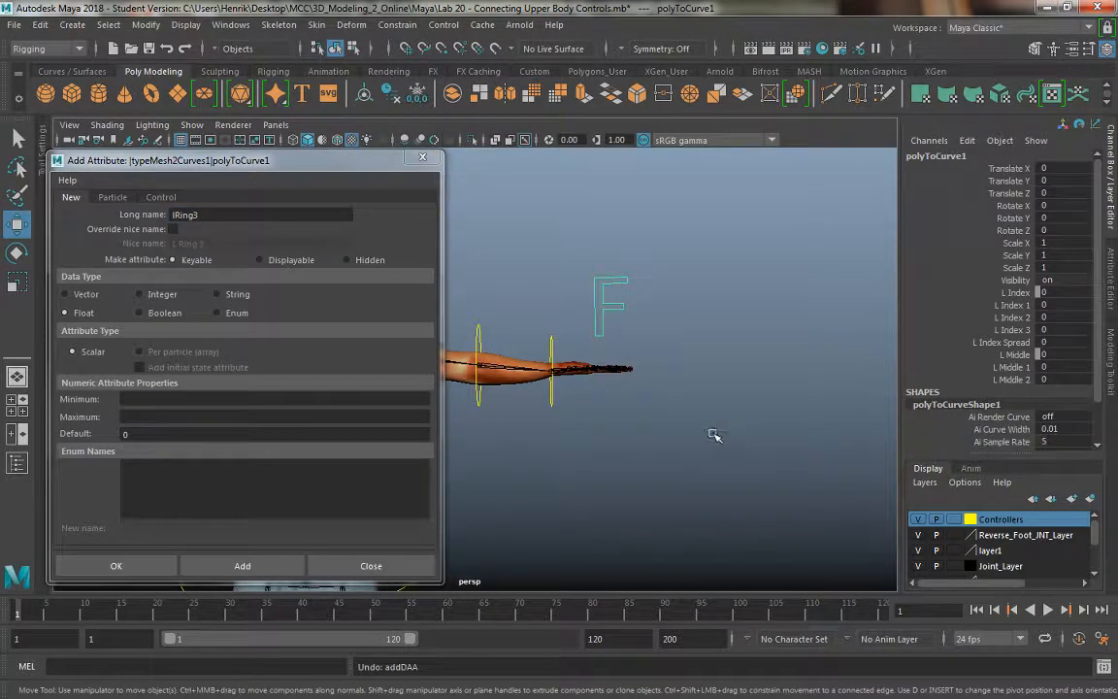
pyautogui.hotkey('shift', 'z')
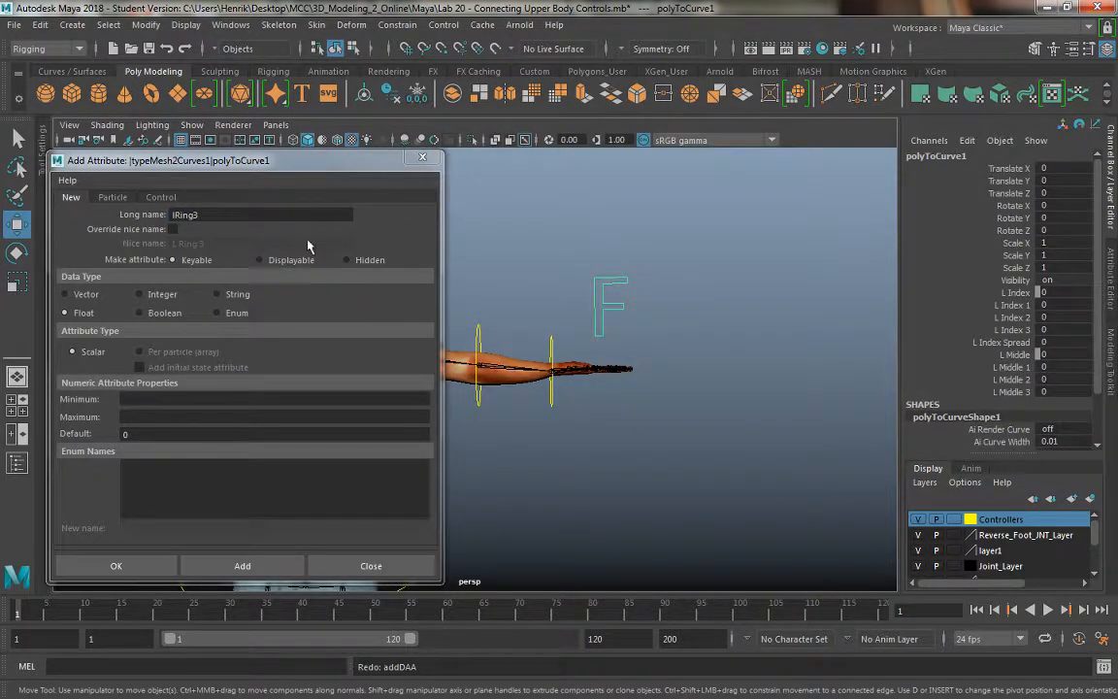
# Replace the pending attribute name with lMiddleSpread and add it to the left-hand F curve as a keyable float.
pyautogui.moveTo(244, 213); pyautogui.dragTo(30, 178)
pyautogui.write('l')
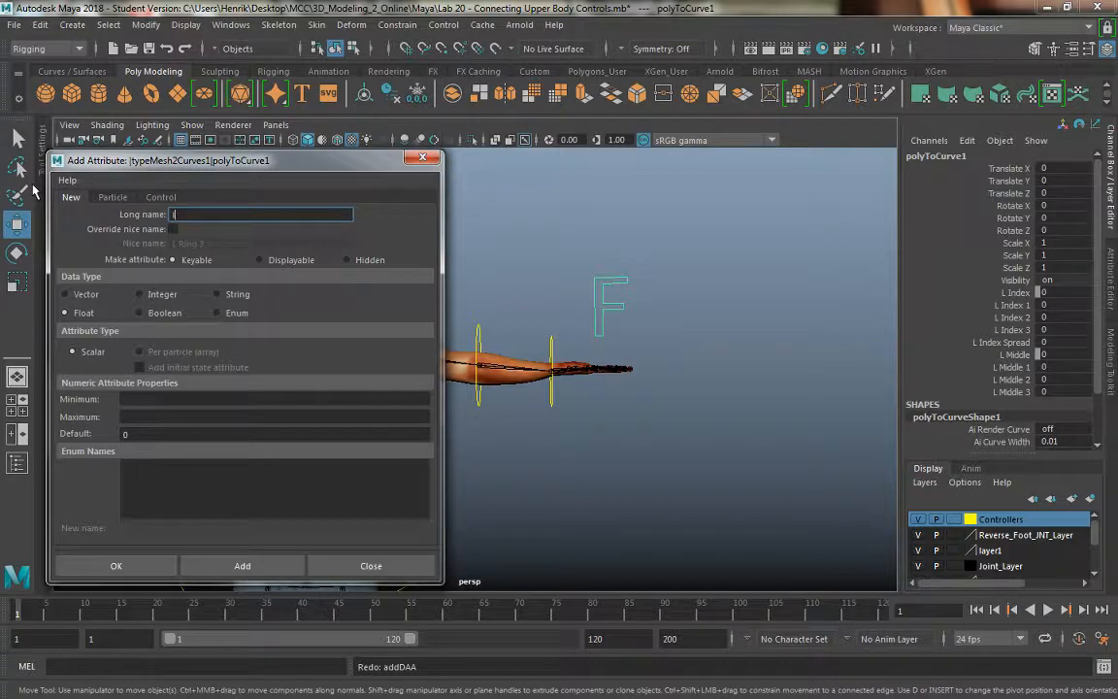
pyautogui.write('MiddleSpread')
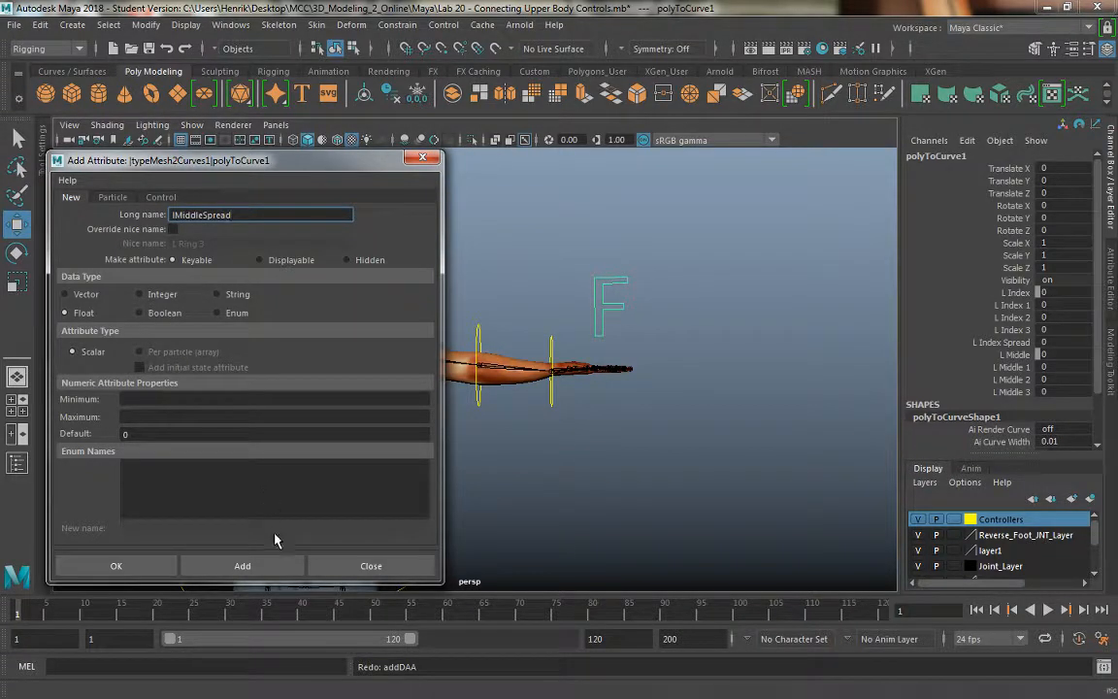
pyautogui.click(270, 565)
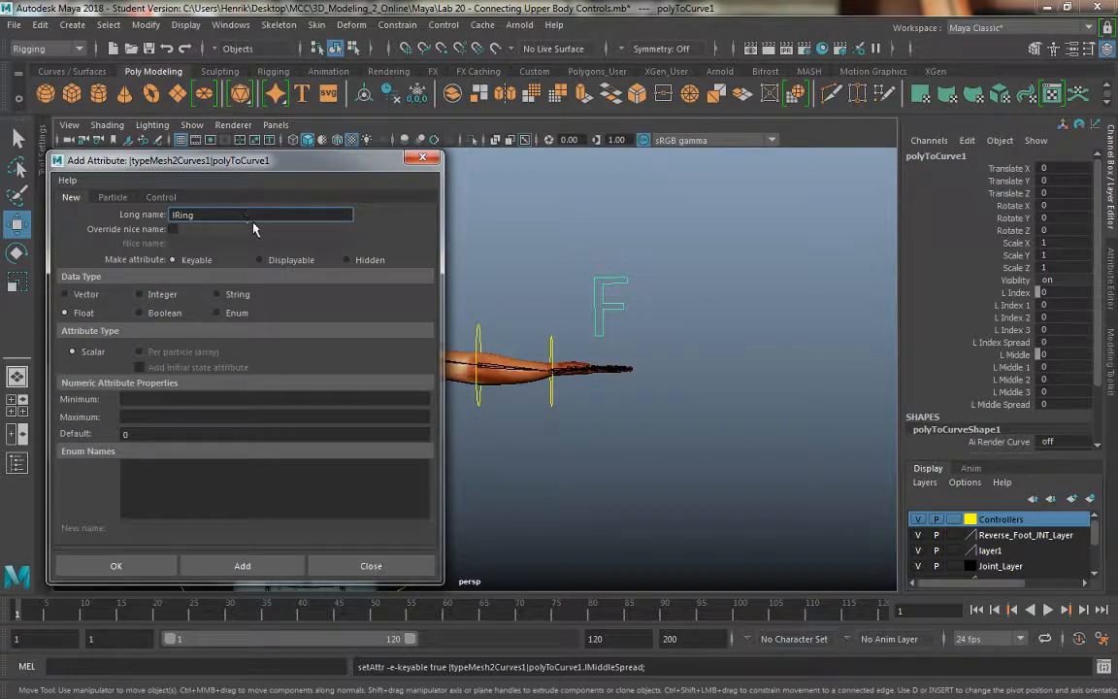
# Add a displayable float attribute lRing and a keyable float attribute lRing1 to the left-hand F curve.
pyautogui.click(281, 259)
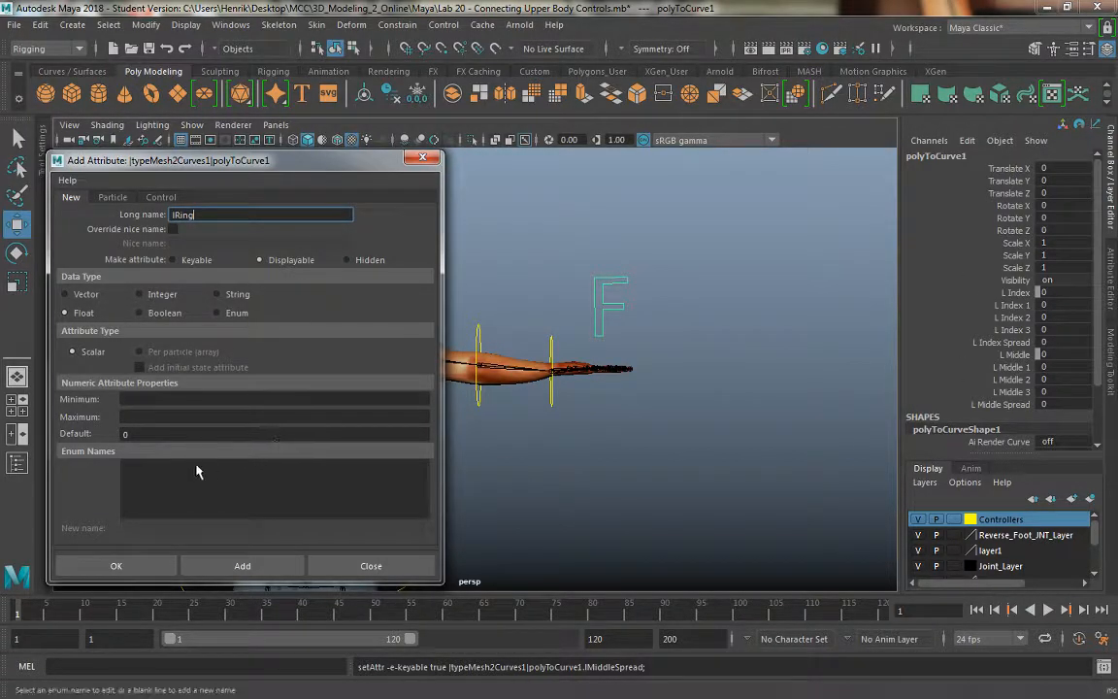
pyautogui.click(239, 565)
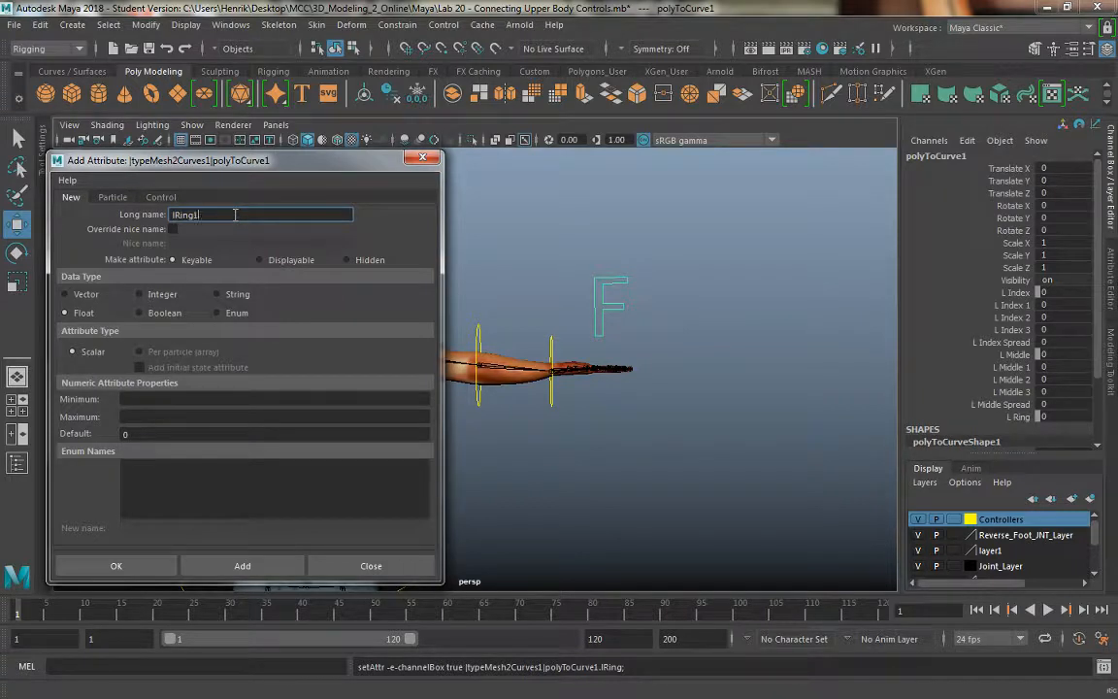
pyautogui.doubleClick(184, 213)
pyautogui.hotkey('ctrl', 'c')
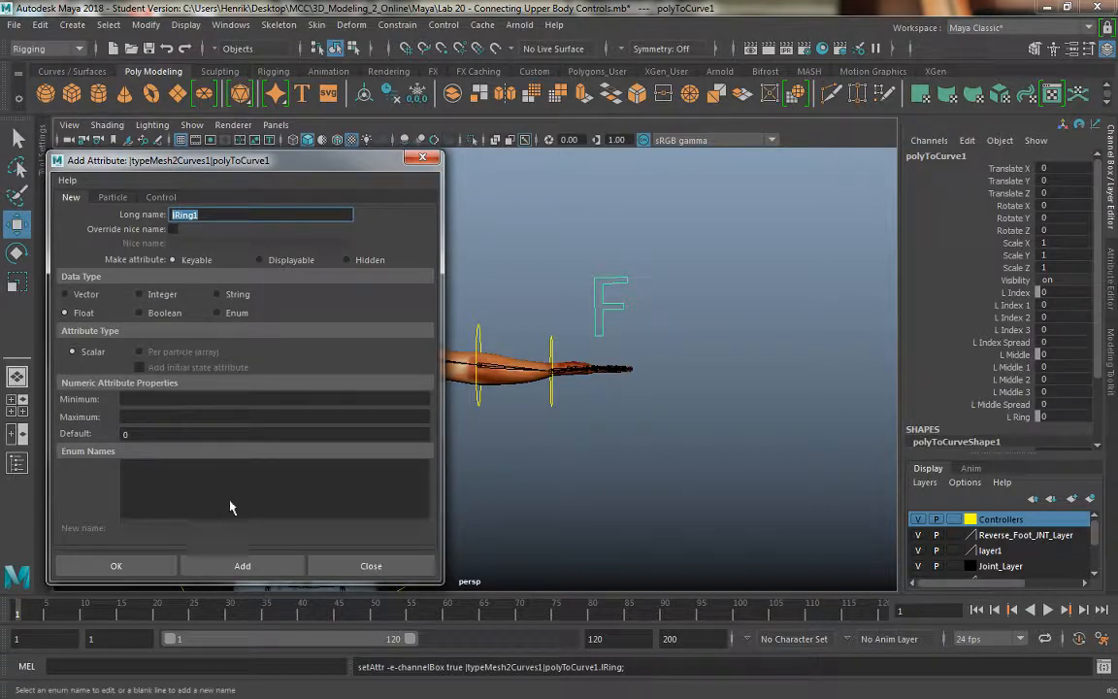
pyautogui.click(249, 568)
# Add keyable float attributes lRing2, lRing3 and lRingSpread to the left-hand F curve.
pyautogui.hotkey('ctrl', 'v')
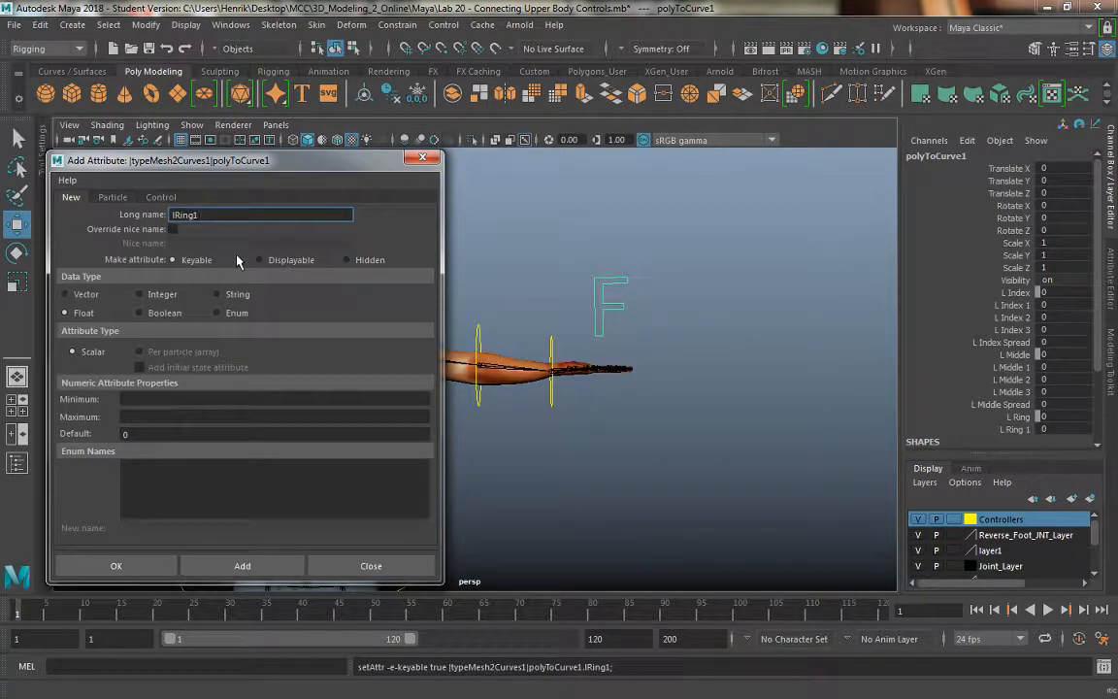
pyautogui.click(255, 563)
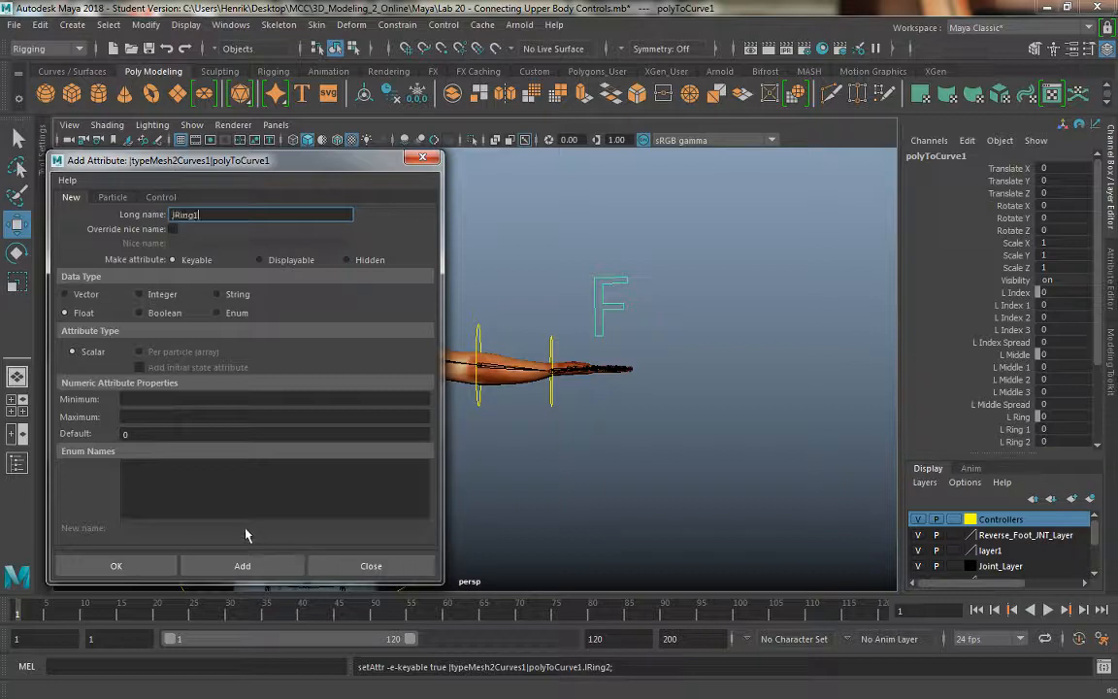
pyautogui.write('lRing3')
pyautogui.click(257, 568)
pyautogui.write('lRing1Spread')
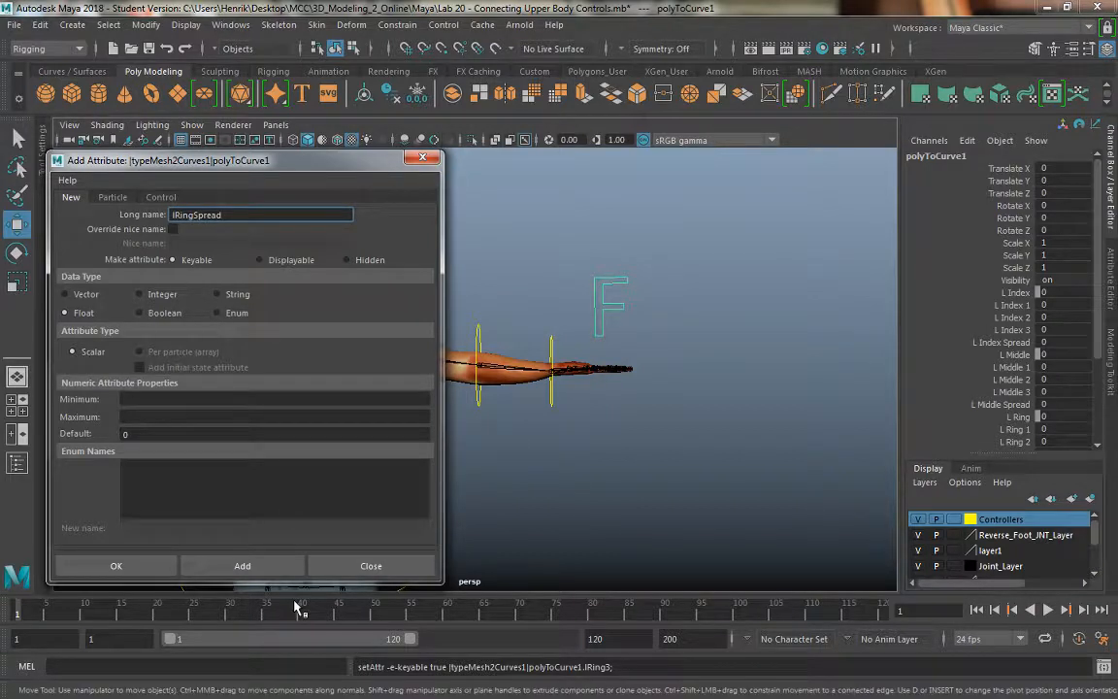
pyautogui.click(243, 566)
# Add a displayable float attribute named lPinky to the left-hand F curve.
pyautogui.scroll(-3, 1000, 364)
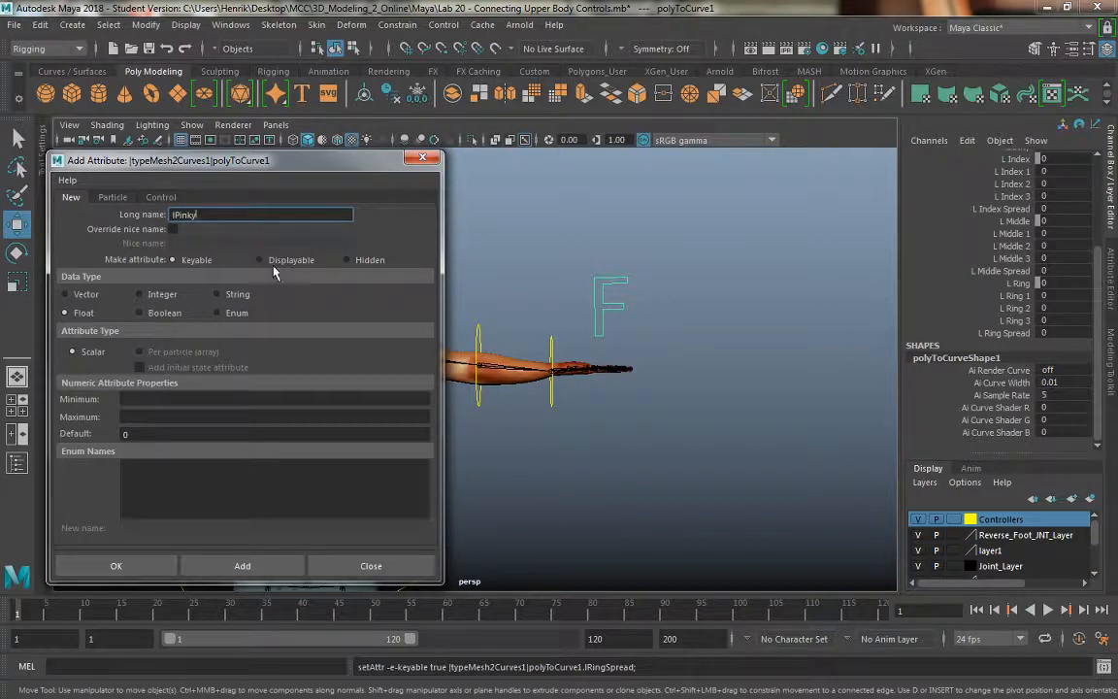
pyautogui.click(259, 259)
pyautogui.hotkey('ctrl', 'c')
pyautogui.click(263, 573)
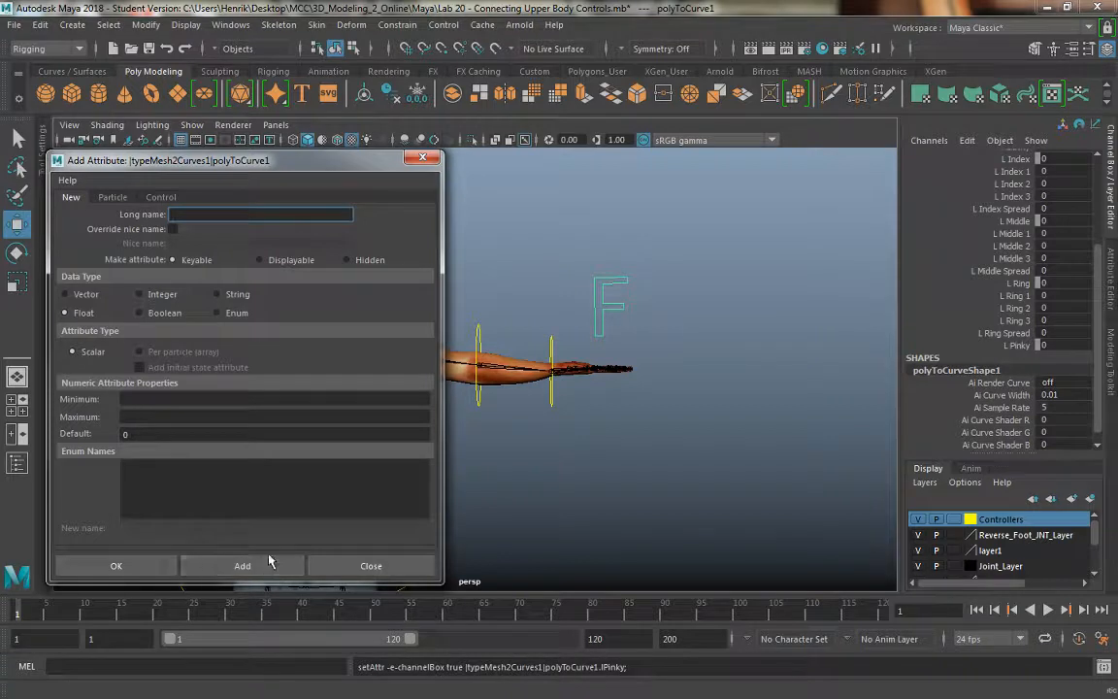
# Add keyable float attributes lPinky1, lPinky2, lPinky3 and lPinkySpread to the left-hand F curve.
pyautogui.hotkey('ctrl', 'v')
pyautogui.write('1')
pyautogui.click(244, 560)
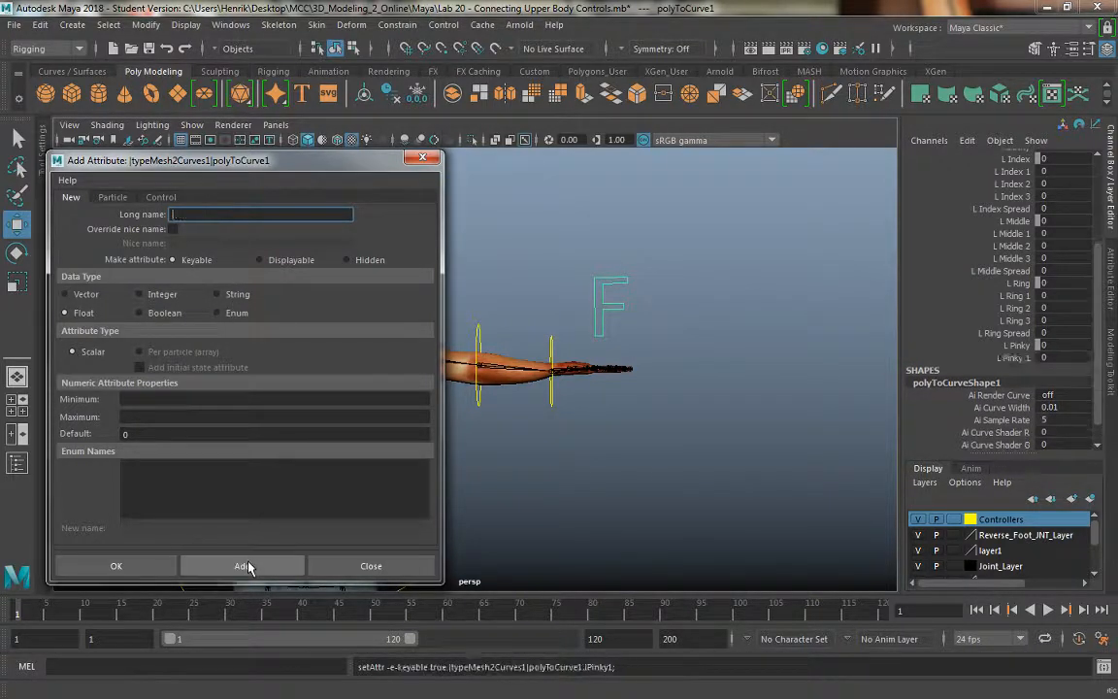
pyautogui.write('2')
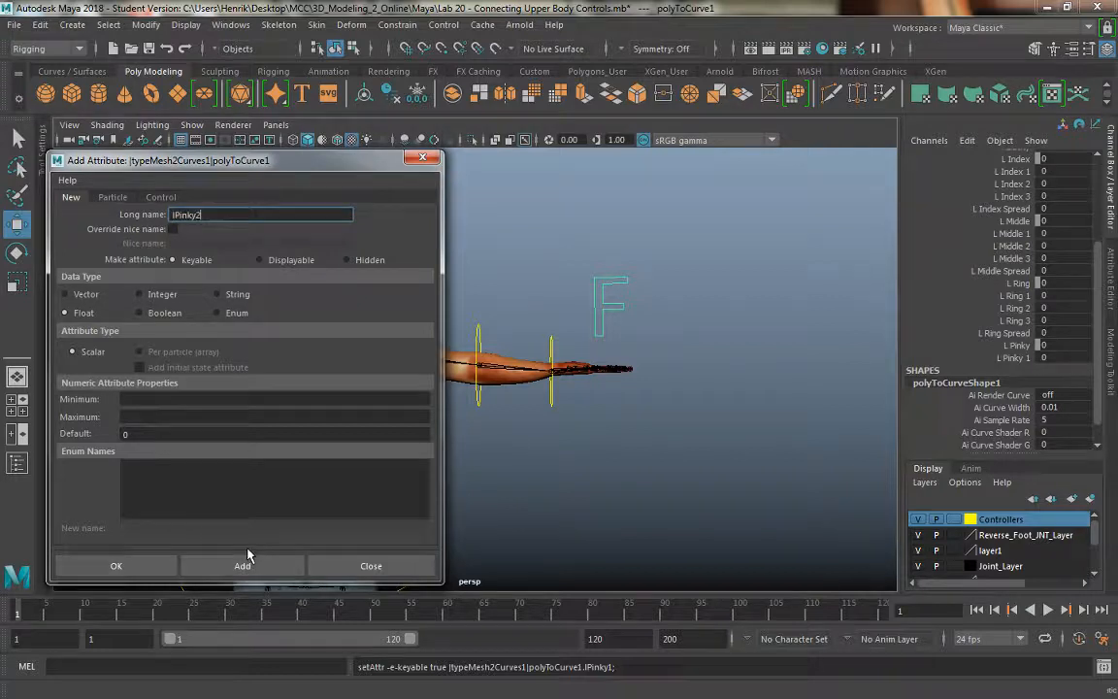
pyautogui.click(245, 563)
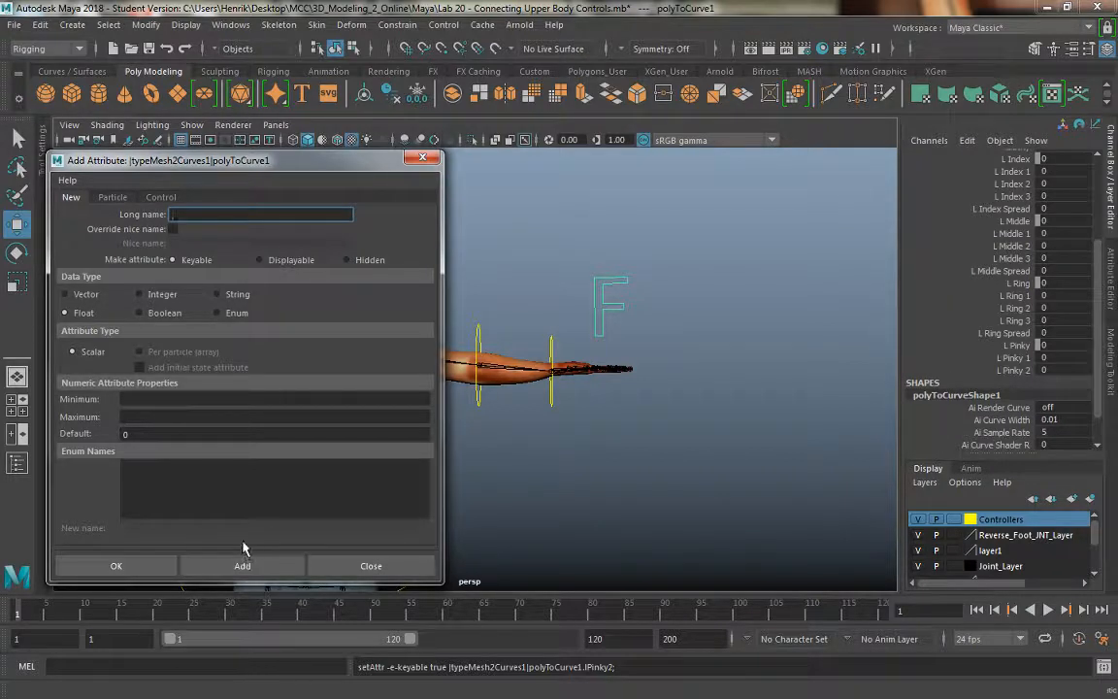
pyautogui.press('BackSpace')
pyautogui.write('3')
pyautogui.click(240, 559)
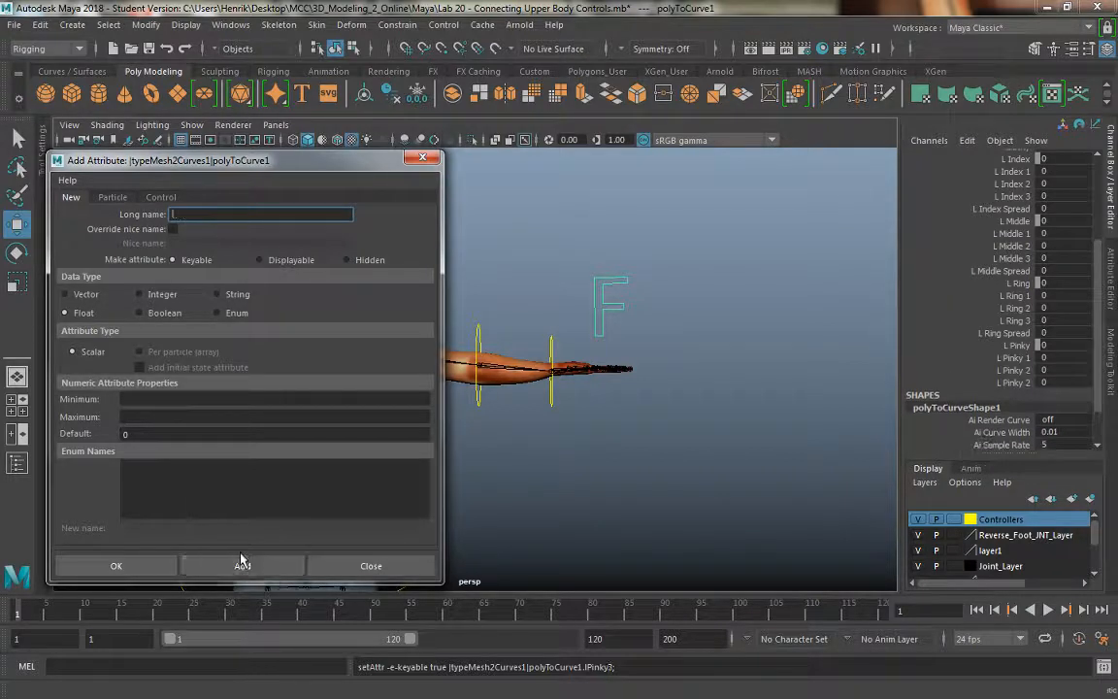
pyautogui.write('lPinkySpread')
pyautogui.click(240, 563)
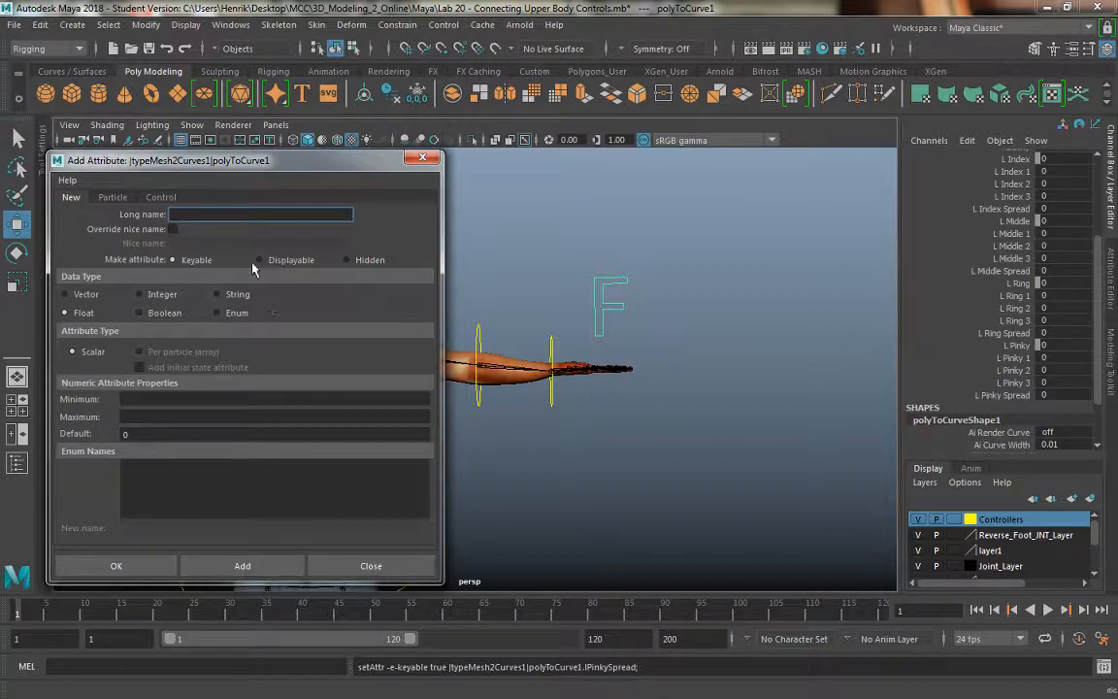
# Add a displayable float attribute named lThumb to the left-hand F curve.
pyautogui.write('lThumb')
pyautogui.click(277, 259)
pyautogui.click(243, 566)
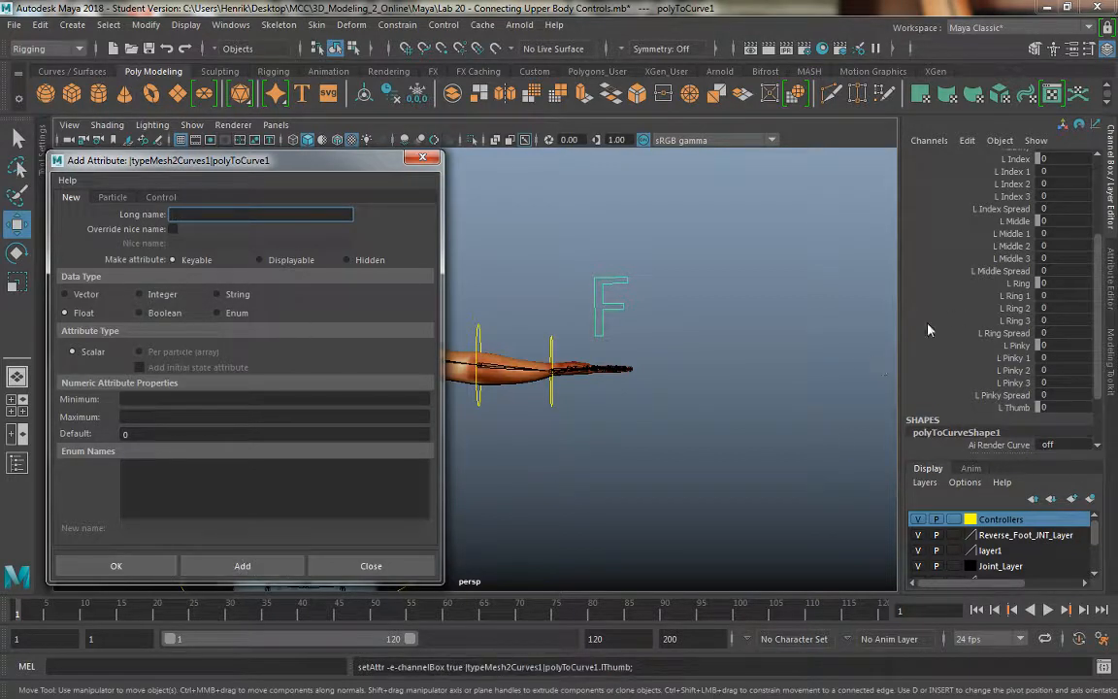
# Examine the left hand's thumb joints up close and select the base joint L_Thumb_1_JNT.
pyautogui.keyDown('alt'); pyautogui.moveTo(641, 301); pyautogui.dragTo(606, 375); pyautogui.keyUp('alt')
pyautogui.keyDown('alt'); pyautogui.moveTo(607, 375); pyautogui.dragTo(587, 317, button='middle'); pyautogui.keyUp('alt')
pyautogui.keyDown('alt'); pyautogui.moveTo(586, 317); pyautogui.dragTo(835, 563, button='right'); pyautogui.keyUp('alt')
pyautogui.keyDown('alt'); pyautogui.moveTo(753, 506); pyautogui.dragTo(625, 490, button='middle'); pyautogui.keyUp('alt')
pyautogui.keyDown('alt'); pyautogui.moveTo(625, 489); pyautogui.dragTo(713, 544, button='right'); pyautogui.keyUp('alt')
pyautogui.keyDown('alt'); pyautogui.moveTo(713, 543); pyautogui.dragTo(681, 462, button='middle'); pyautogui.keyUp('alt')
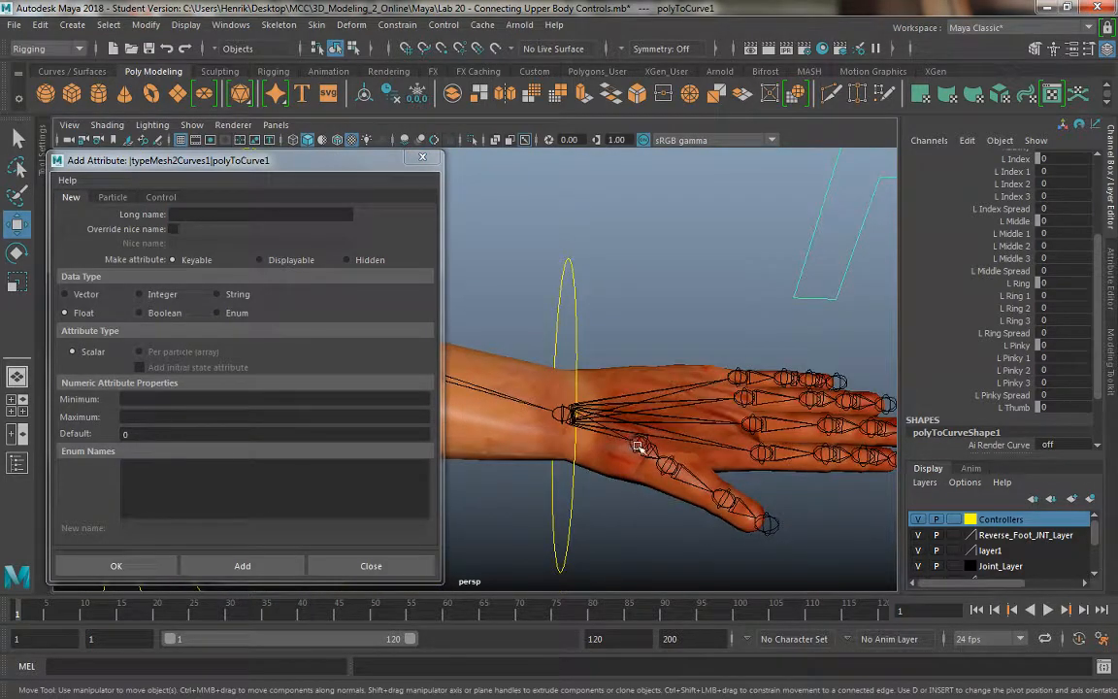
pyautogui.click(638, 446)
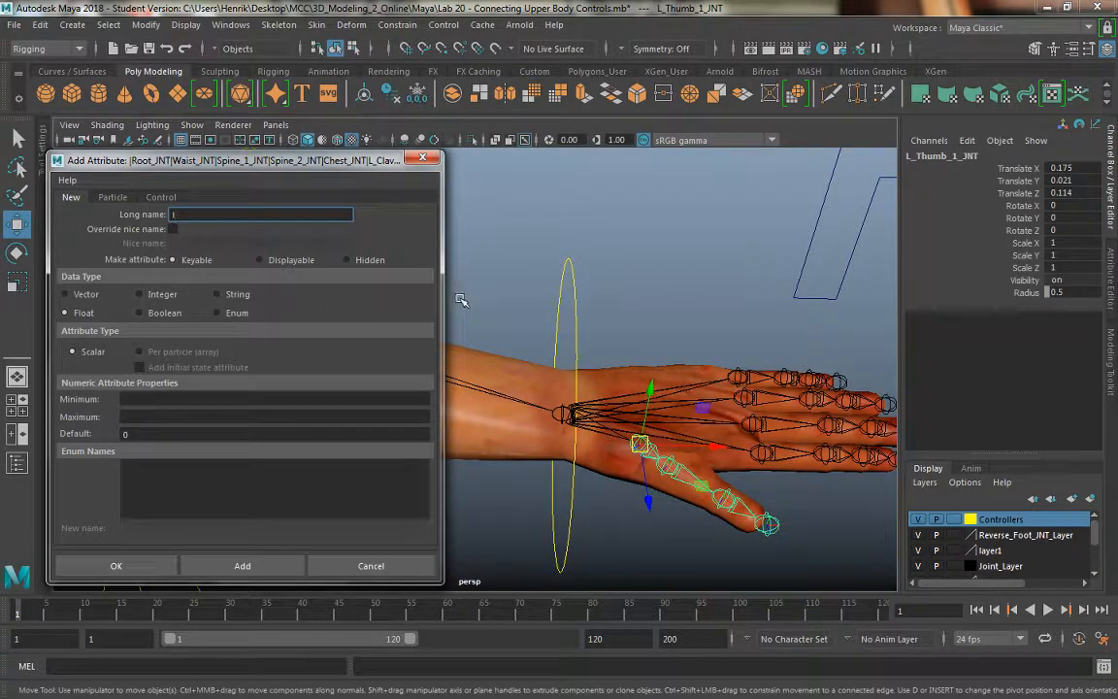
# Reselect the left-hand F curve and add keyable float attributes lThumbSpread, lThumbUpDown and lThumbTwist.
pyautogui.moveTo(767, 226); pyautogui.dragTo(836, 262)
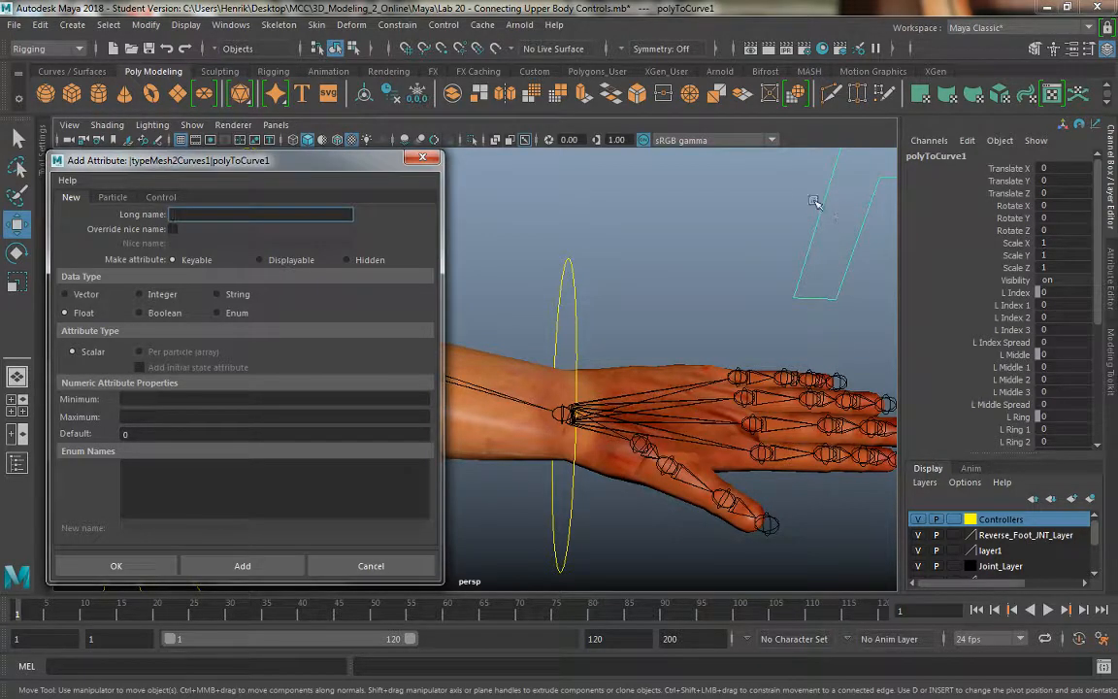
pyautogui.click(253, 216)
pyautogui.write('ThumbSpread')
pyautogui.click(264, 565)
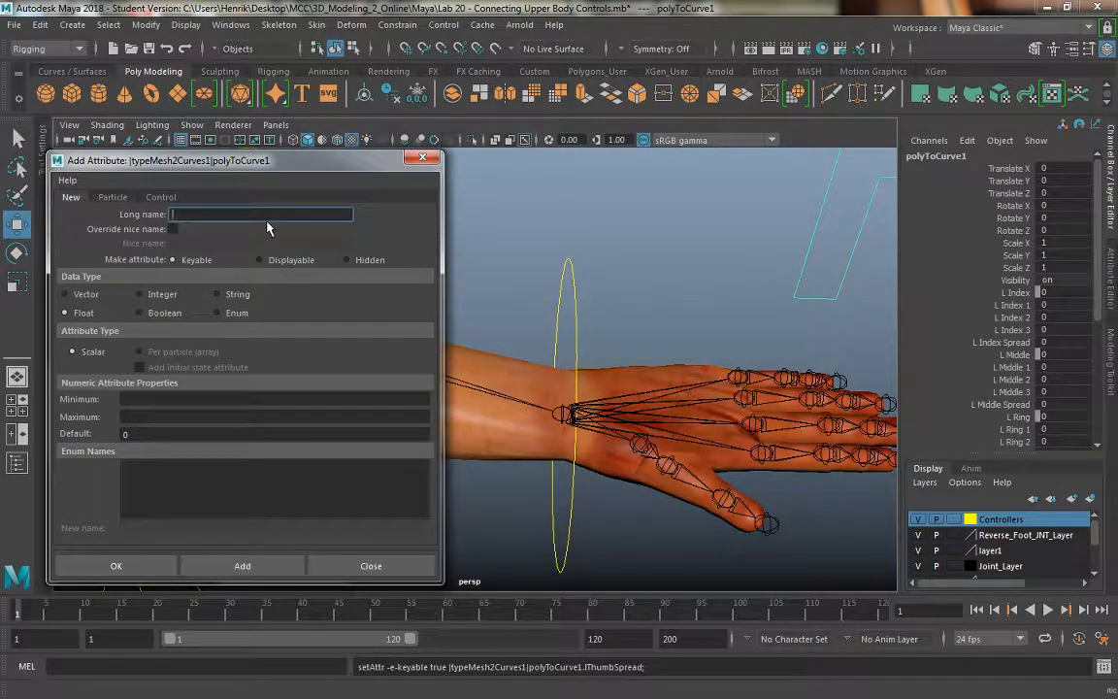
pyautogui.write('lThumbUpDown')
pyautogui.click(240, 563)
pyautogui.click(248, 565)
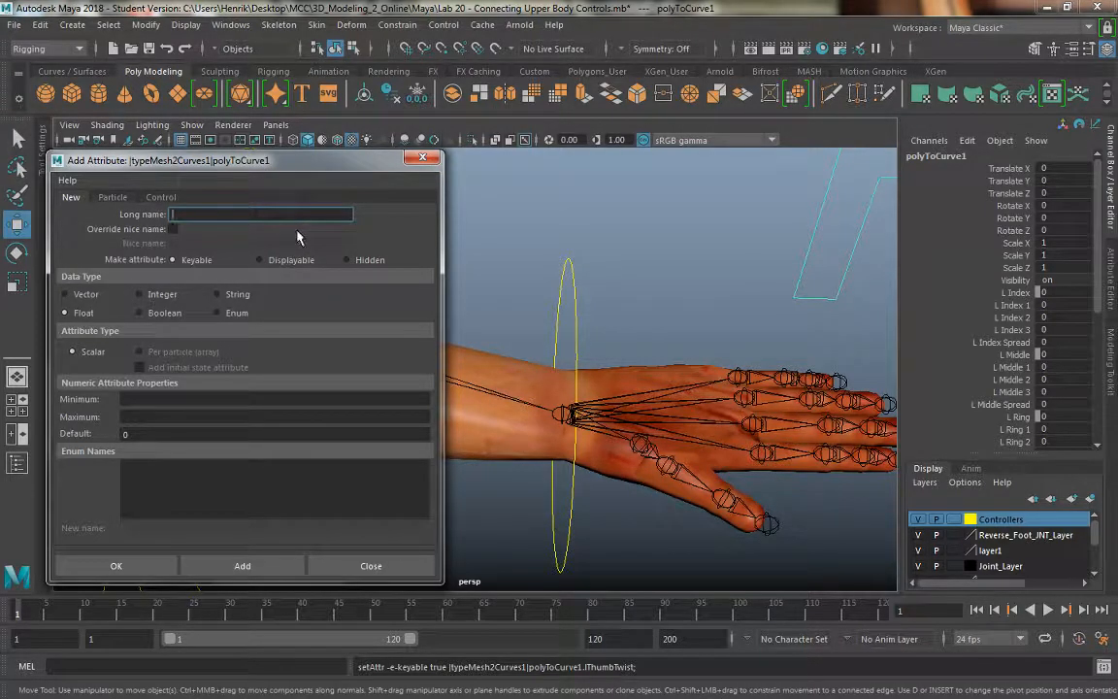
# Add keyable float attributes lThumb2 and lThumb3 to the left-hand F curve, and finish adding attributes.
pyautogui.write('lThumb2')
pyautogui.click(260, 567)
pyautogui.click(268, 563)
pyautogui.moveTo(1098, 268); pyautogui.dragTo(1101, 393)
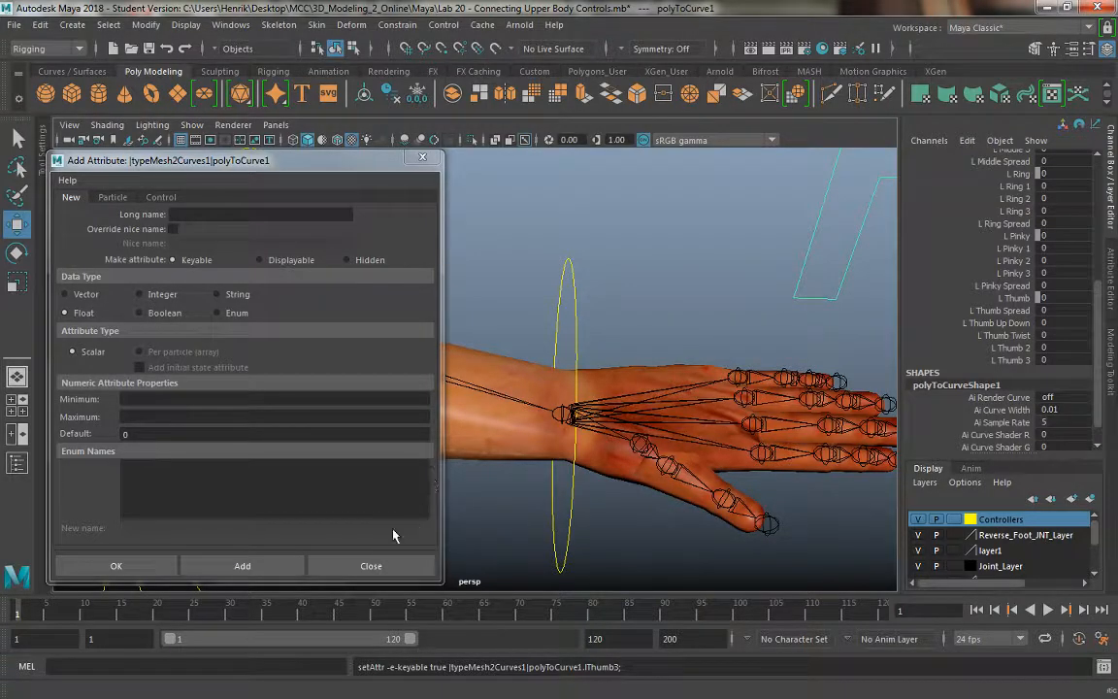
pyautogui.click(388, 566)
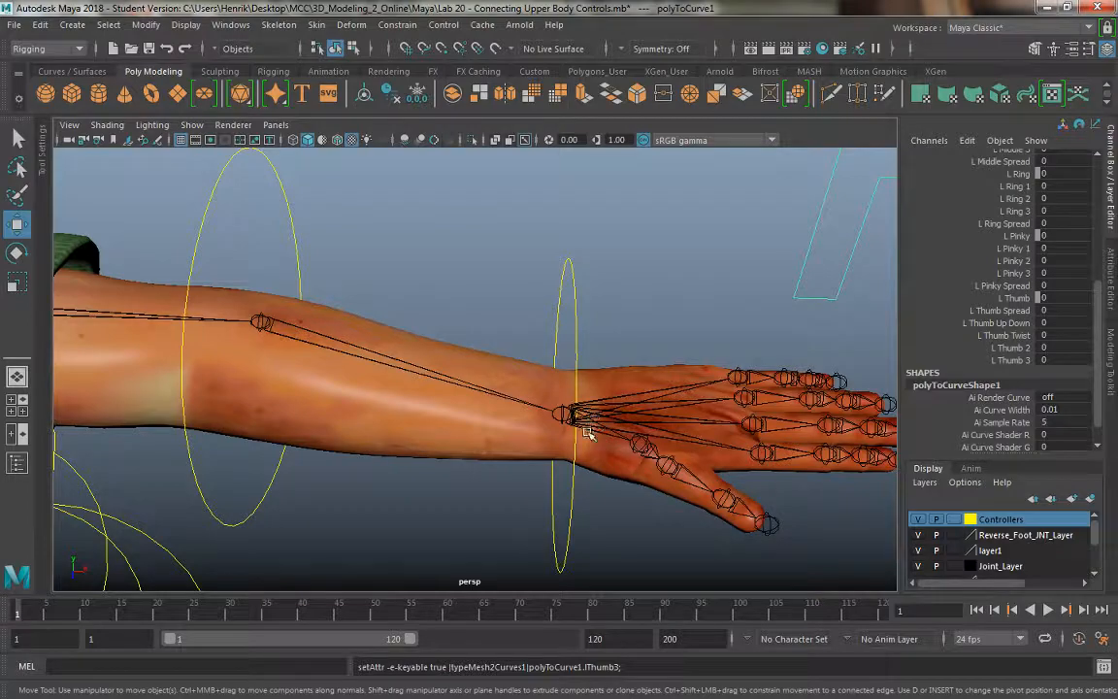
# Look over the rig's upper body and both arms, then inspect the left hand and its F curve.
pyautogui.keyDown('alt'); pyautogui.moveTo(566, 427); pyautogui.dragTo(568, 386); pyautogui.keyUp('alt')
pyautogui.keyDown('alt'); pyautogui.moveTo(568, 387); pyautogui.dragTo(456, 408, button='right'); pyautogui.keyUp('alt')
pyautogui.keyDown('alt'); pyautogui.moveTo(456, 408); pyautogui.dragTo(566, 505, button='middle'); pyautogui.keyUp('alt')
pyautogui.keyDown('alt'); pyautogui.moveTo(566, 505); pyautogui.dragTo(473, 419, button='right'); pyautogui.keyUp('alt')
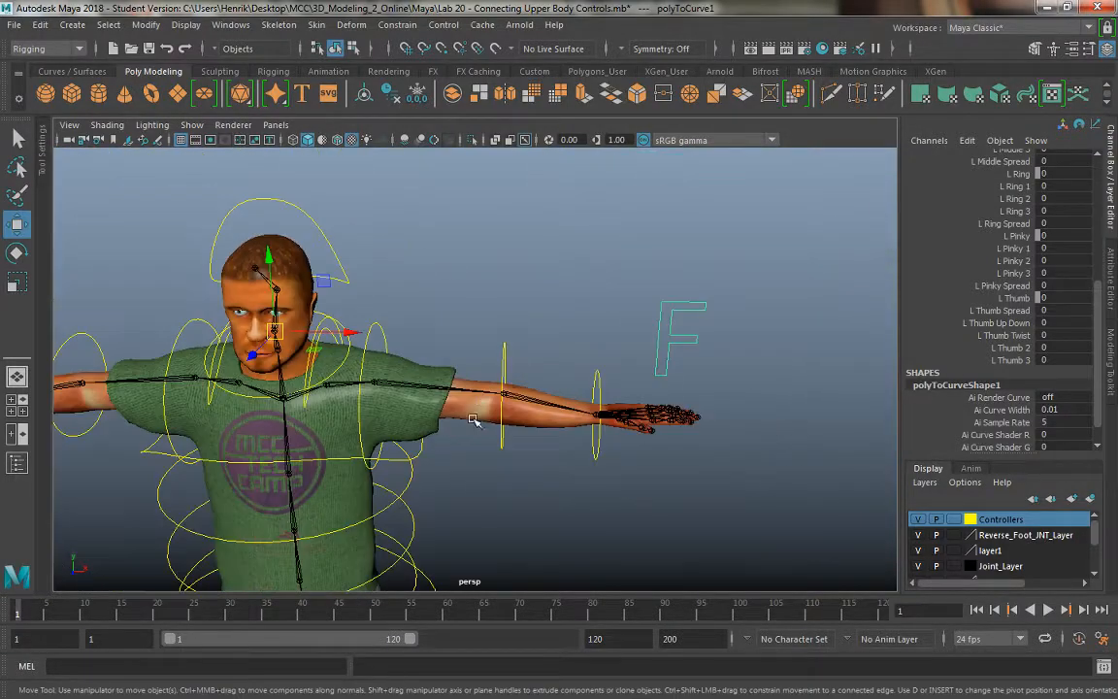
pyautogui.keyDown('alt'); pyautogui.moveTo(473, 419); pyautogui.dragTo(546, 415); pyautogui.keyUp('alt')
pyautogui.keyDown('alt'); pyautogui.moveTo(546, 414); pyautogui.dragTo(701, 384, button='middle'); pyautogui.keyUp('alt')
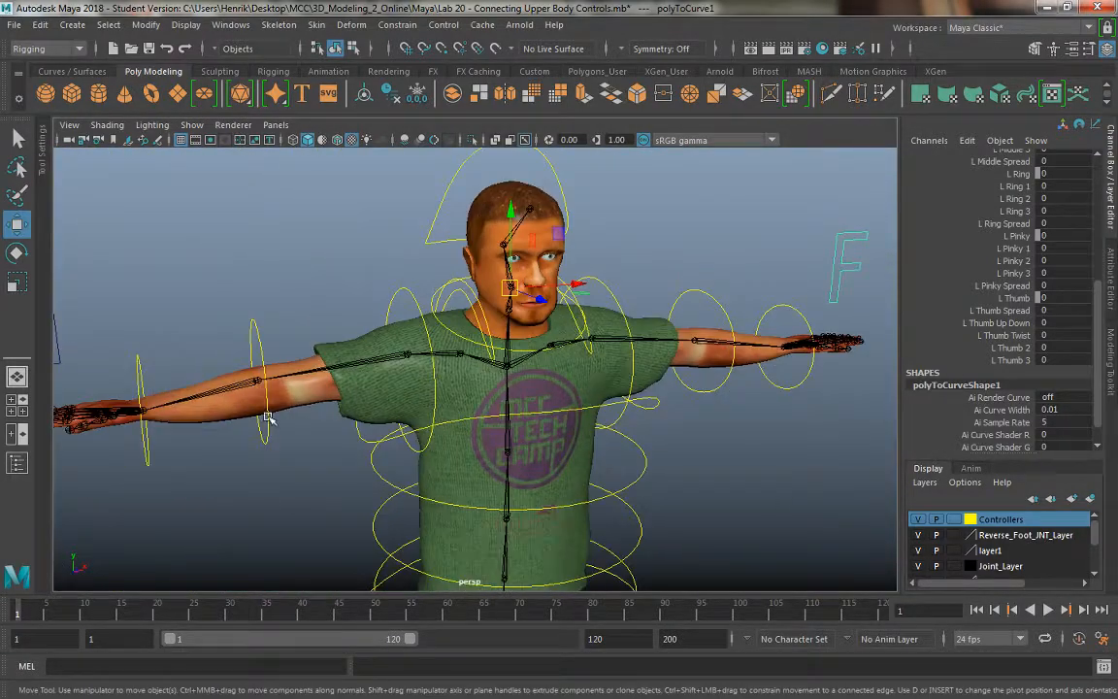
pyautogui.keyDown('alt'); pyautogui.moveTo(267, 417); pyautogui.dragTo(291, 432); pyautogui.keyUp('alt')
pyautogui.keyDown('alt'); pyautogui.moveTo(639, 467); pyautogui.dragTo(422, 474, button='middle'); pyautogui.keyUp('alt')
pyautogui.keyDown('alt'); pyautogui.moveTo(379, 376); pyautogui.dragTo(542, 497, button='right'); pyautogui.keyUp('alt')
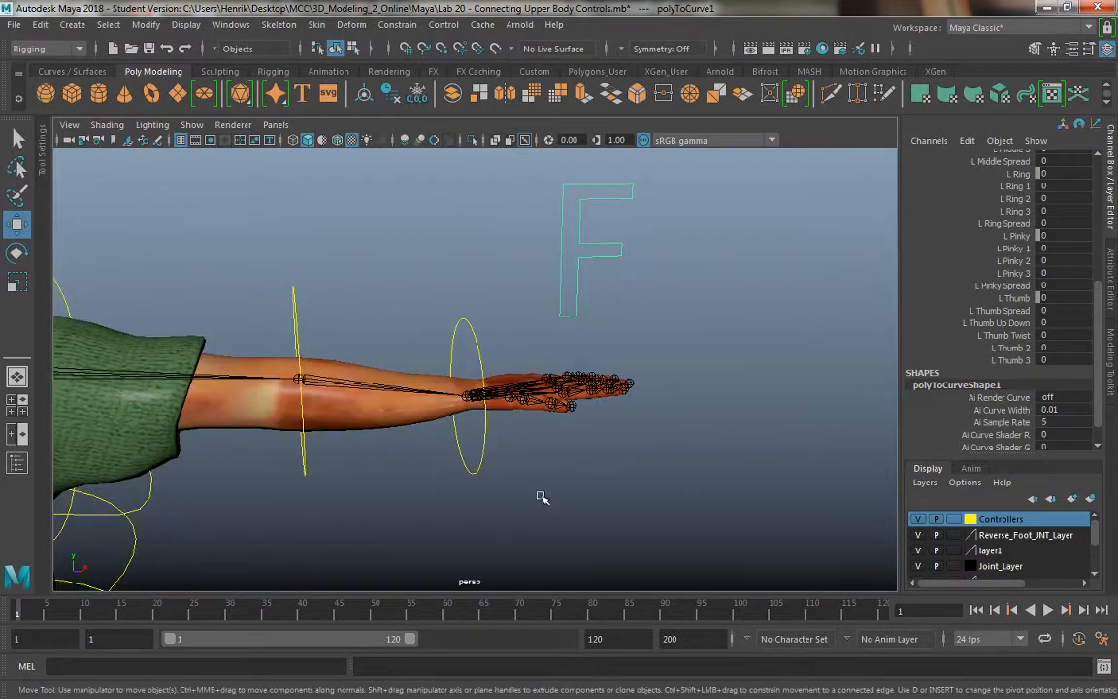
pyautogui.keyDown('alt'); pyautogui.moveTo(542, 497); pyautogui.dragTo(493, 514); pyautogui.keyUp('alt')
pyautogui.keyDown('alt'); pyautogui.moveTo(493, 514); pyautogui.dragTo(574, 532, button='right'); pyautogui.keyUp('alt')
pyautogui.keyDown('alt'); pyautogui.moveTo(574, 532); pyautogui.dragTo(502, 497, button='middle'); pyautogui.keyUp('alt')
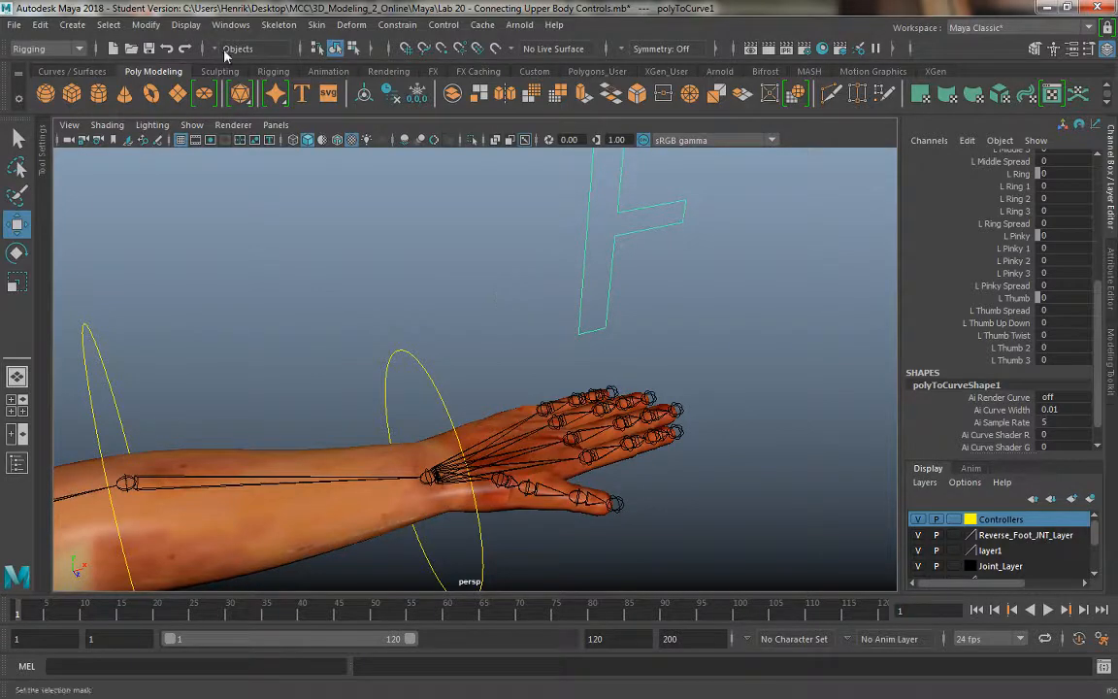
# Open the Connection Editor and load the left-hand F curve as the output object.
pyautogui.click(146, 26)
pyautogui.moveTo(66, 23)
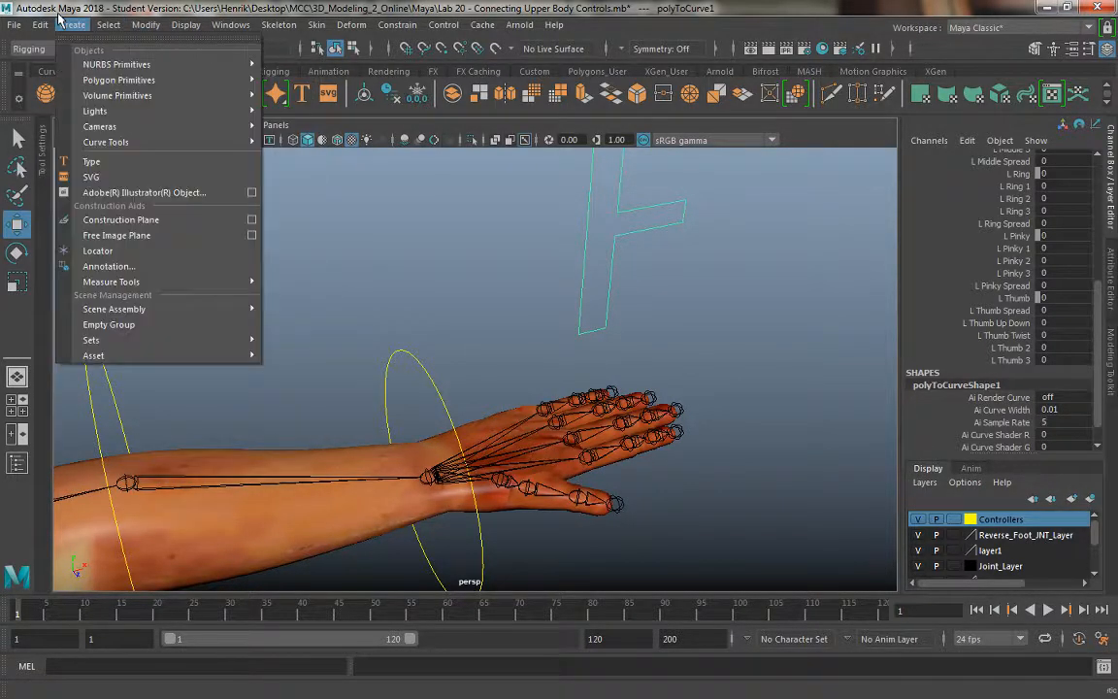
pyautogui.moveTo(180, 29)
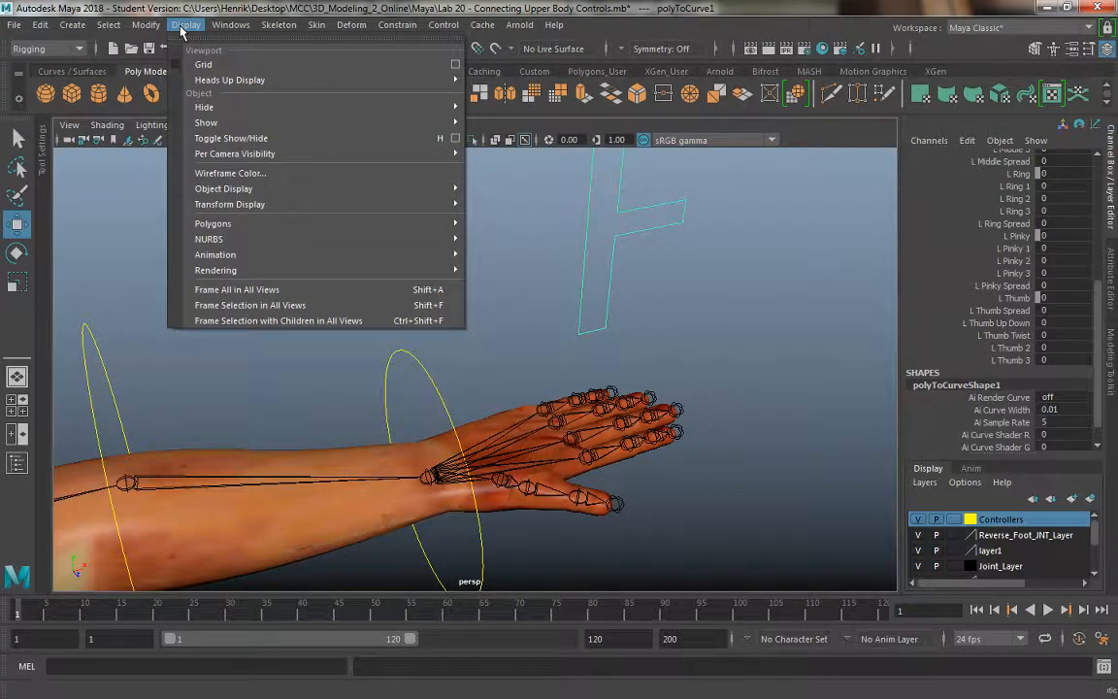
pyautogui.moveTo(238, 29)
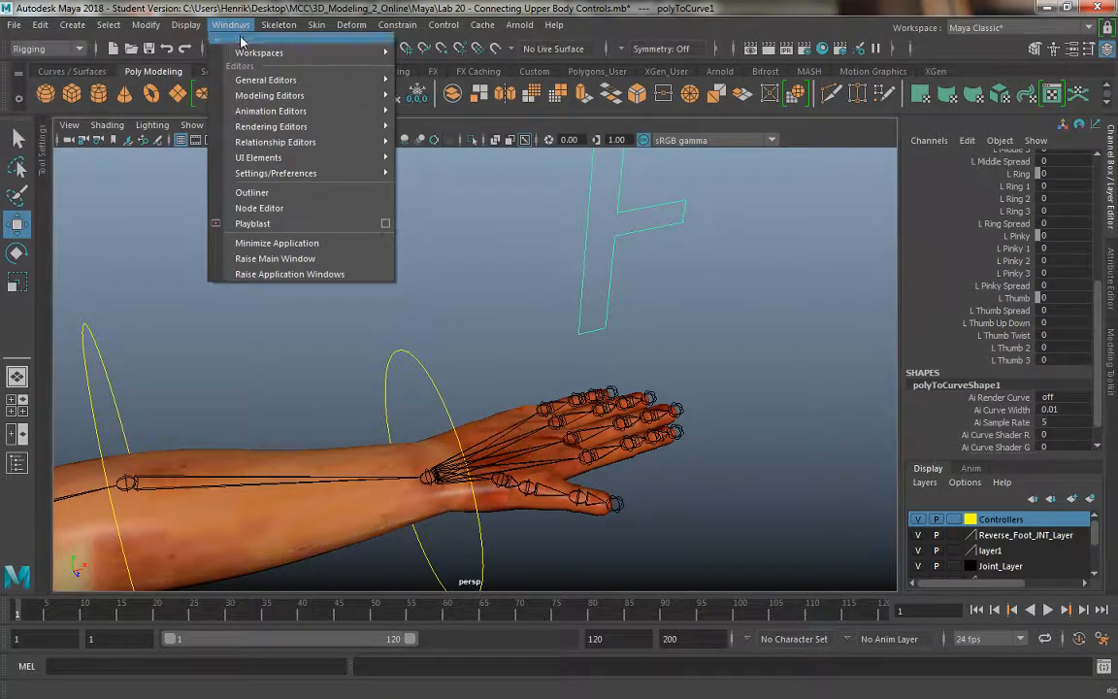
pyautogui.moveTo(275, 83)
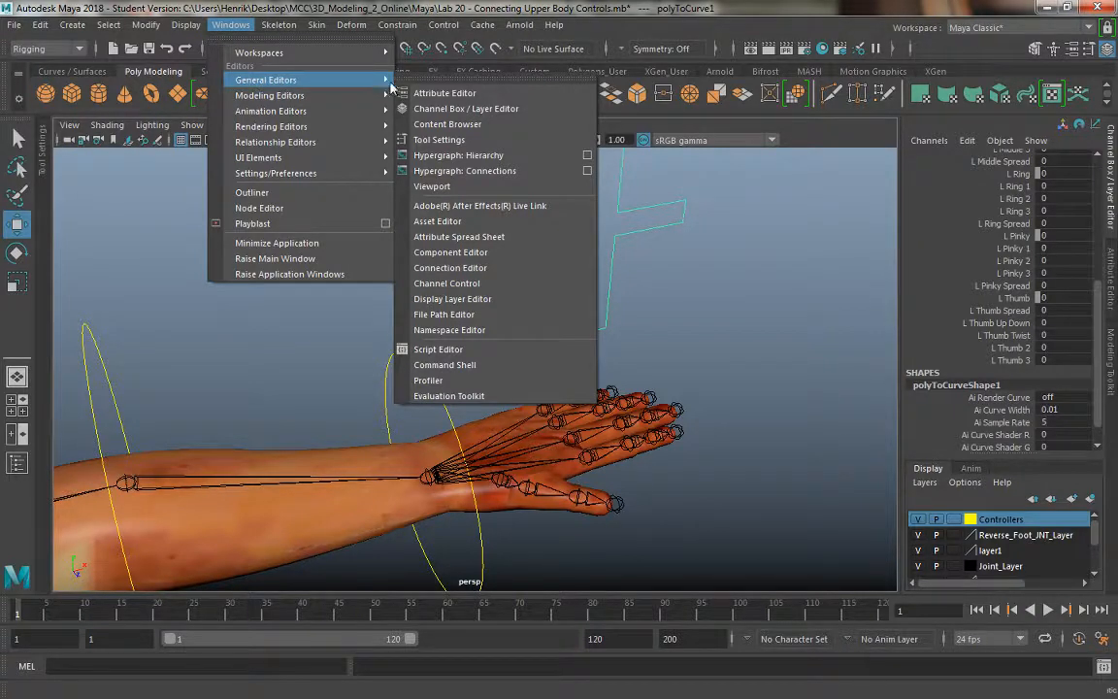
pyautogui.click(457, 268)
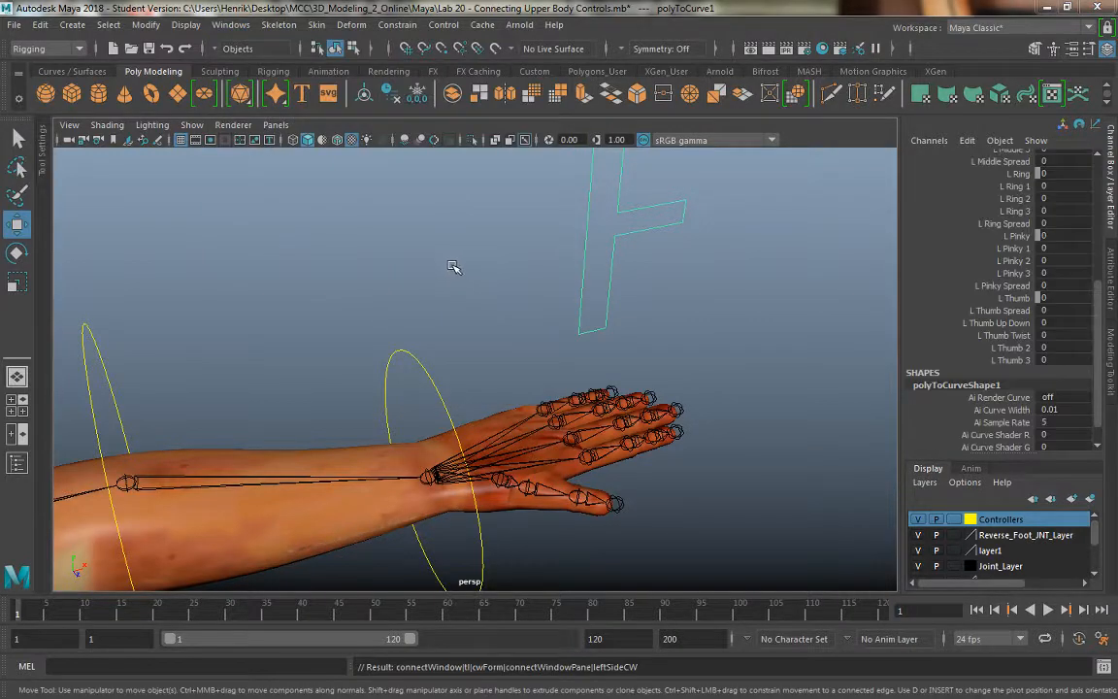
pyautogui.moveTo(138, 244); pyautogui.dragTo(310, 143)
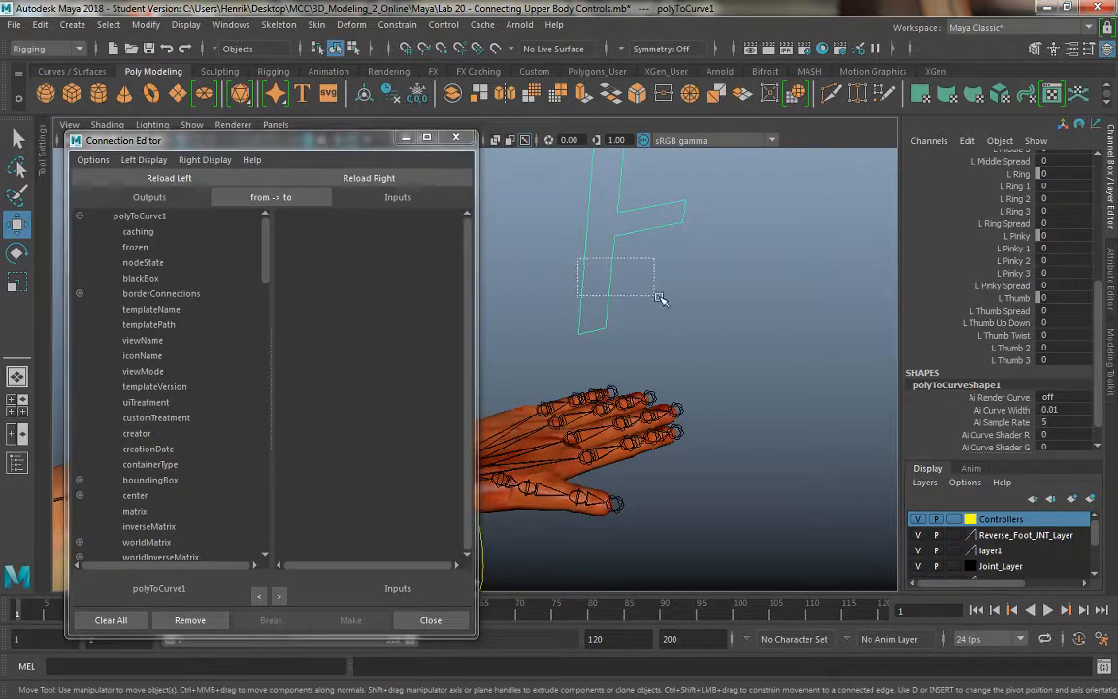
pyautogui.click(177, 178)
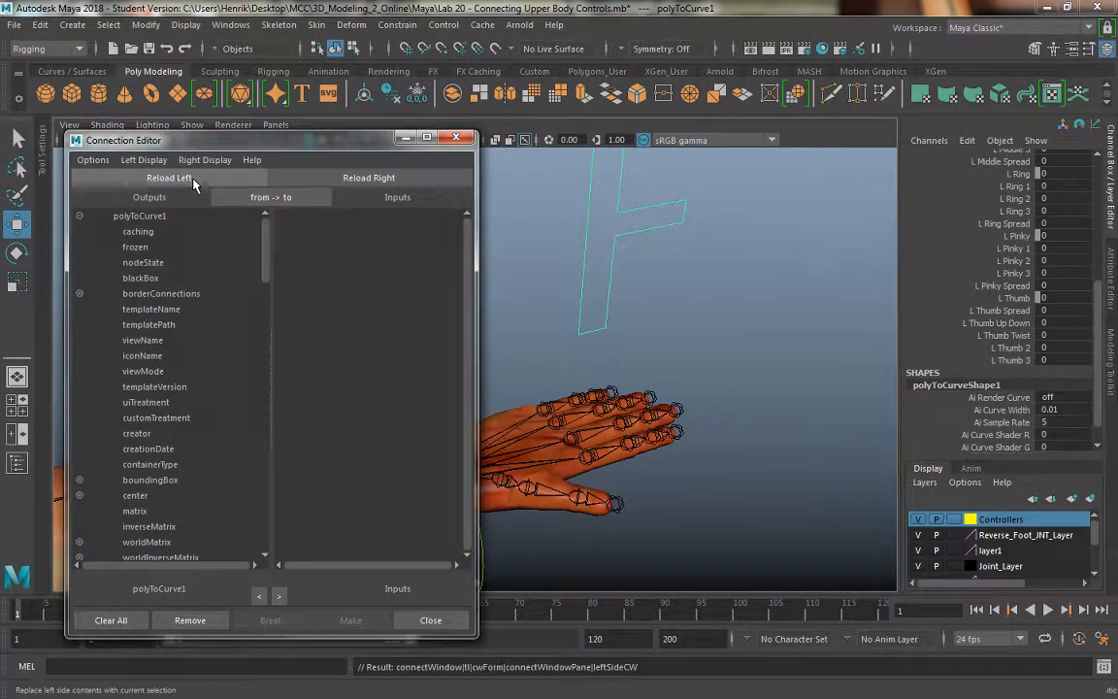
# Rename the left-hand F curve as L_Finger_CTRL.
pyautogui.click(1113, 281)
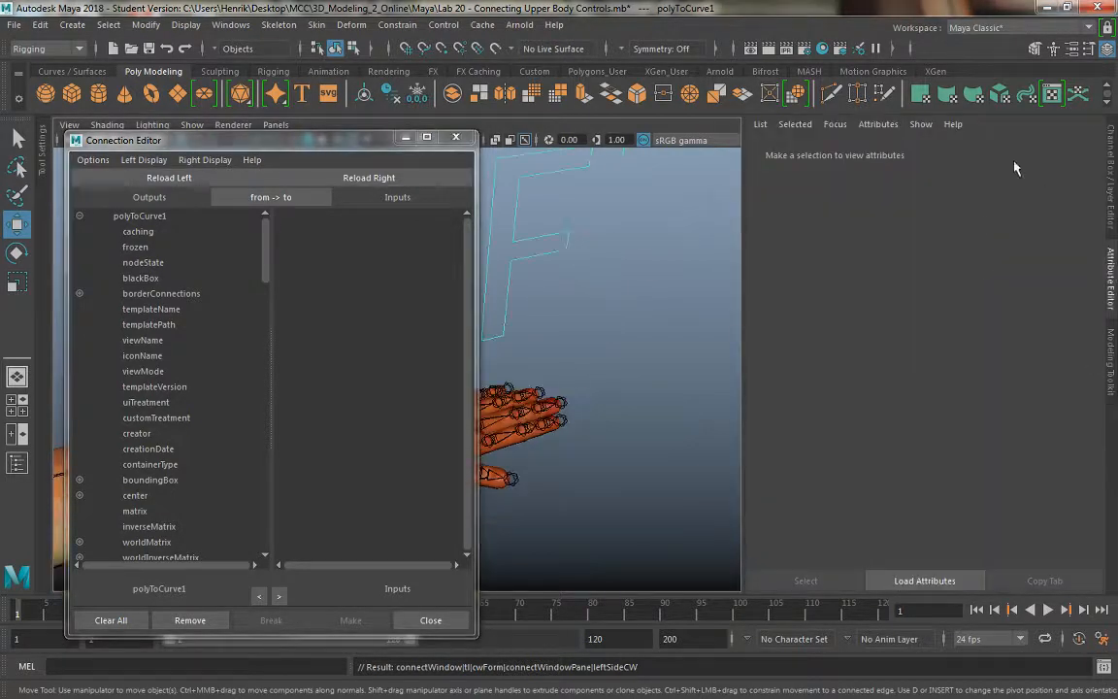
pyautogui.click(787, 152)
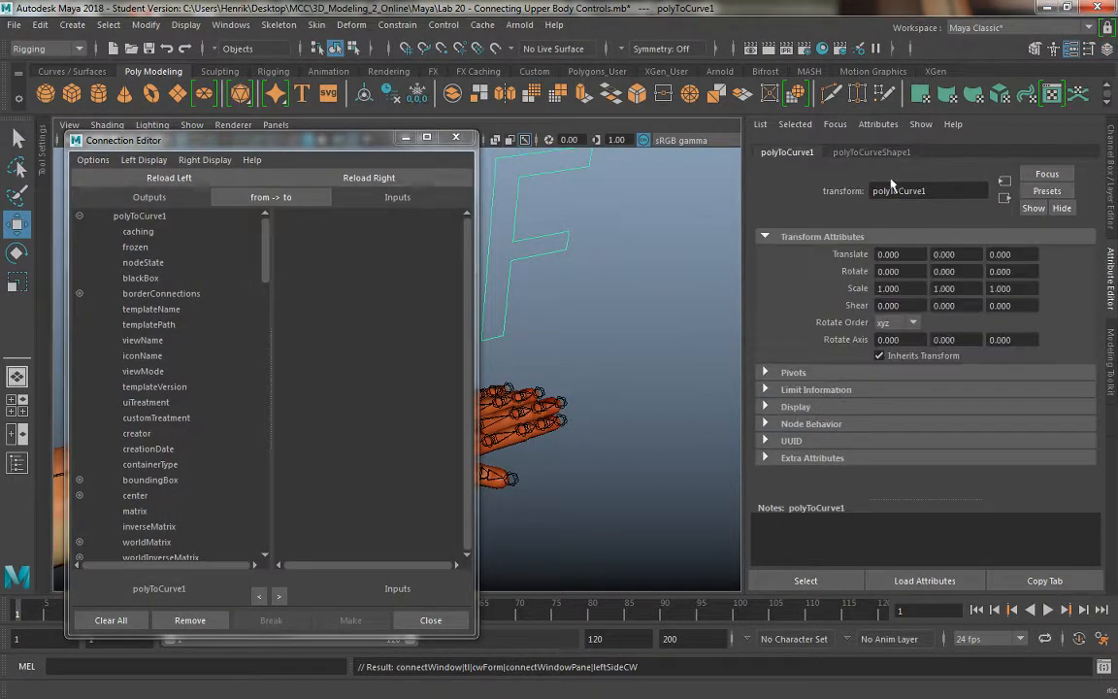
pyautogui.write('l')
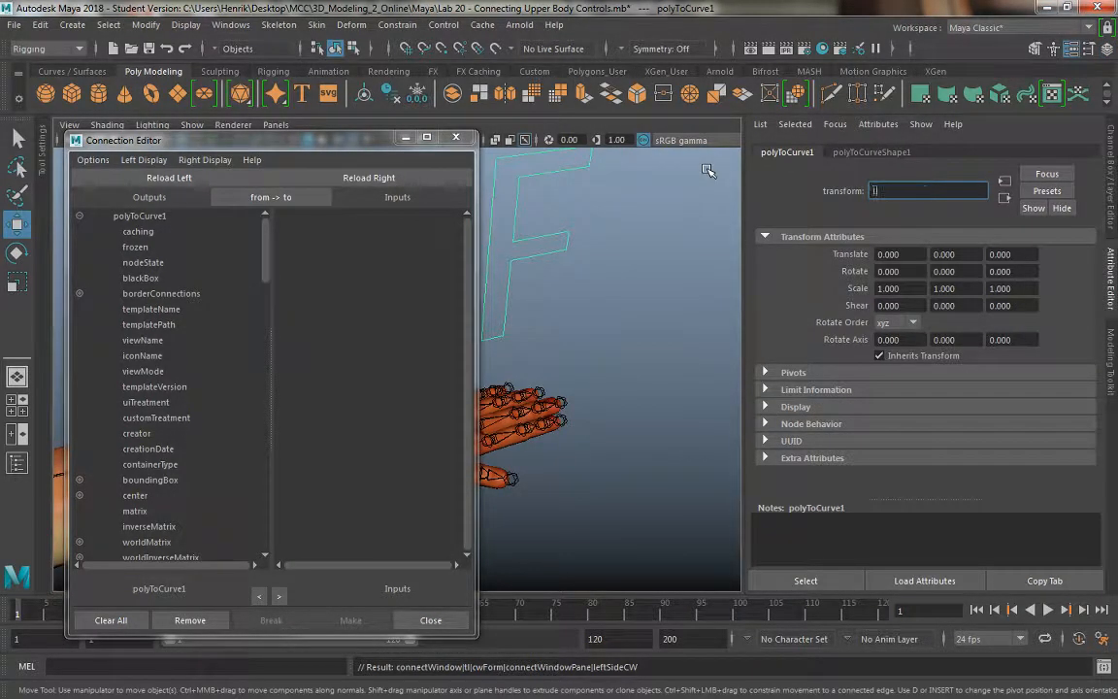
pyautogui.write('_Finger_CTRL')
pyautogui.press('Return')
# Reload L_Finger_CTRL as the Connection Editor's output object and choose its lIndex1 attribute.
pyautogui.click(135, 218)
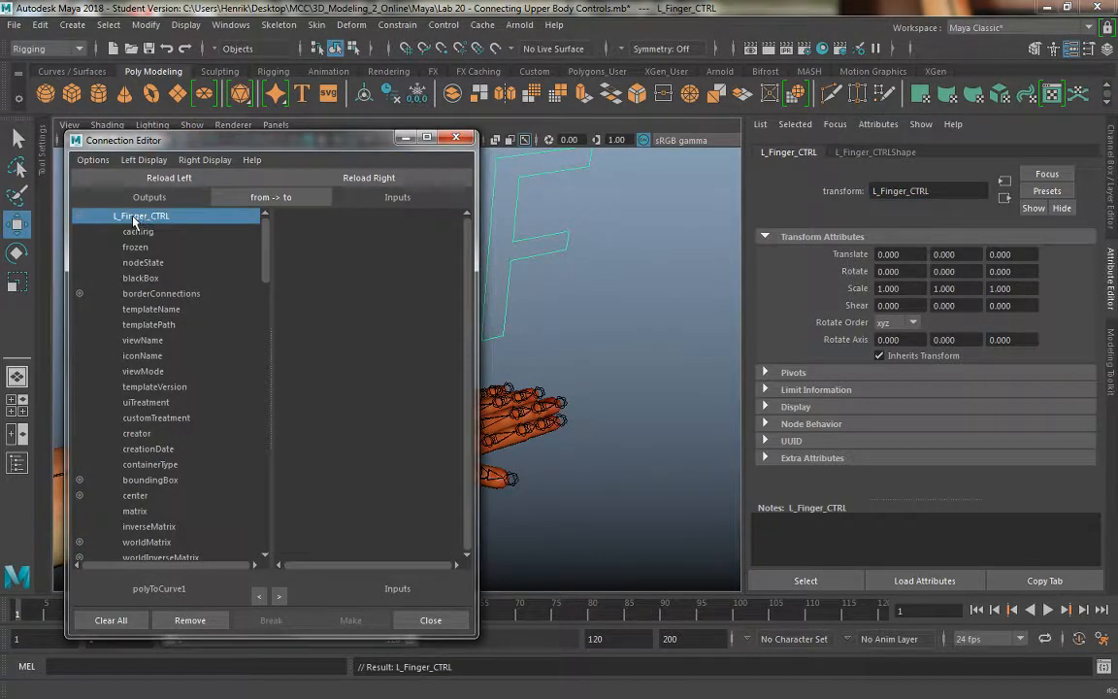
pyautogui.click(567, 235)
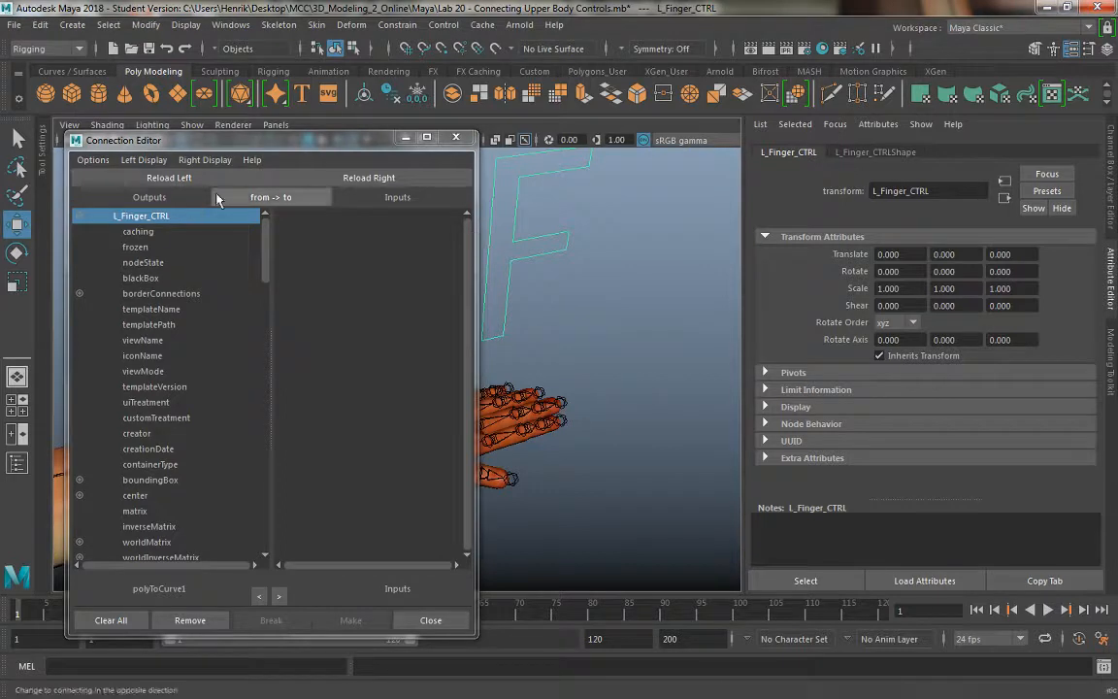
pyautogui.click(142, 181)
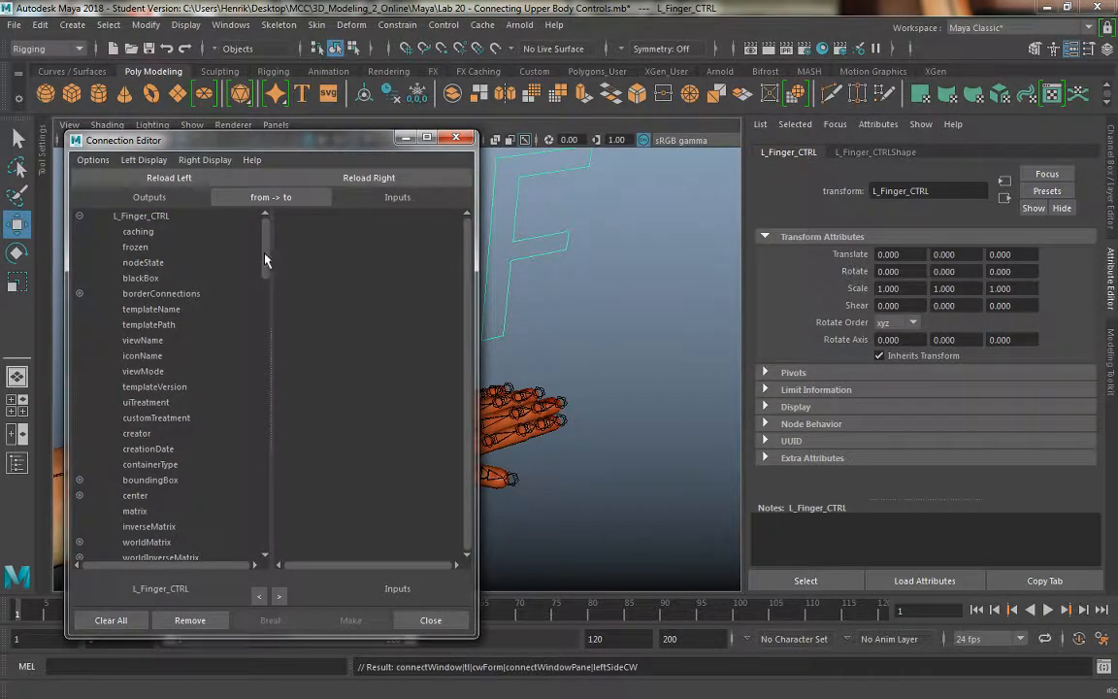
pyautogui.moveTo(267, 260); pyautogui.dragTo(250, 537)
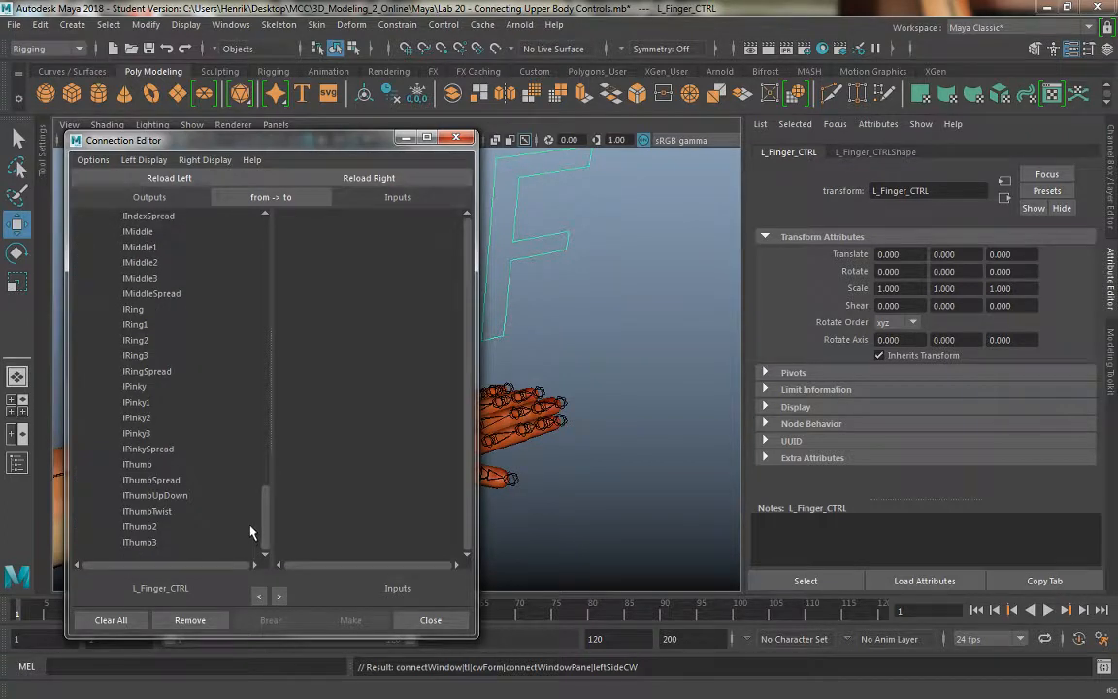
pyautogui.scroll(3, 250, 531)
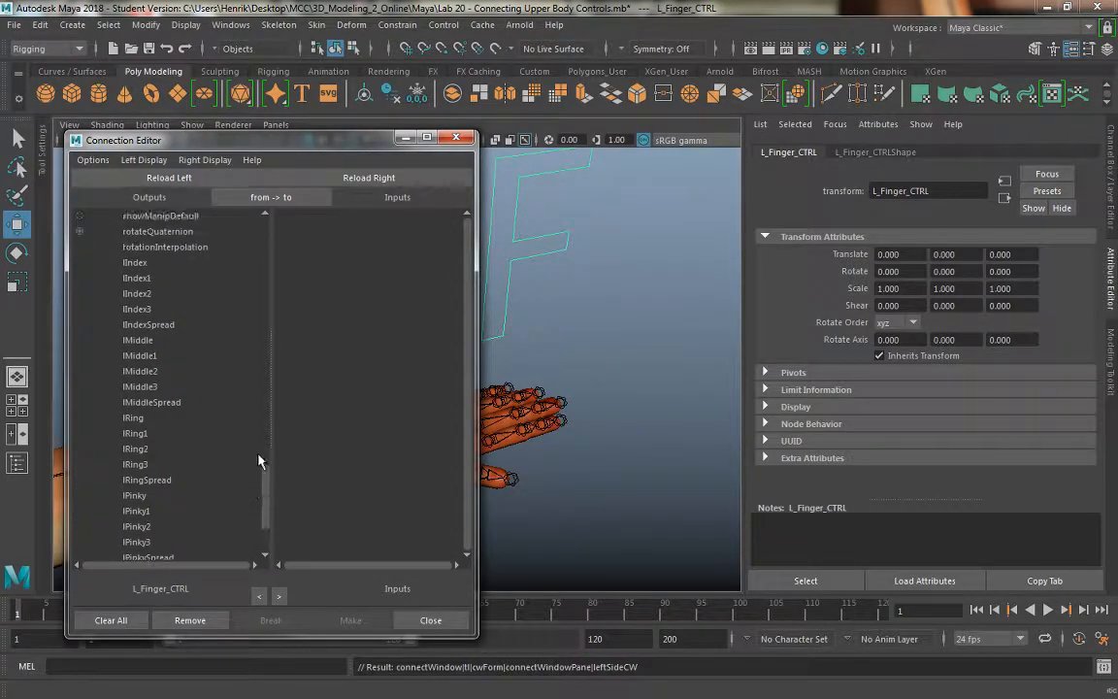
pyautogui.click(156, 280)
# Select L_Index_1_JNT at the left index finger's base and test its bend about Z, undoing the trial rotation.
pyautogui.keyDown('alt'); pyautogui.moveTo(570, 323); pyautogui.dragTo(566, 363); pyautogui.keyUp('alt')
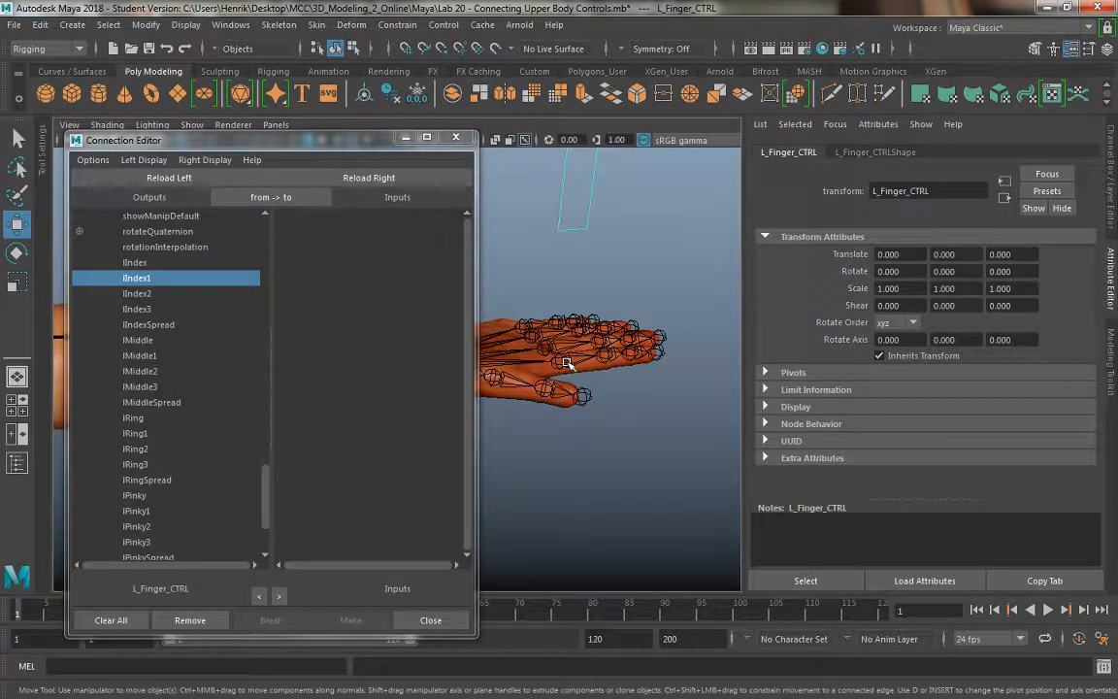
pyautogui.click(566, 362)
pyautogui.press('e')
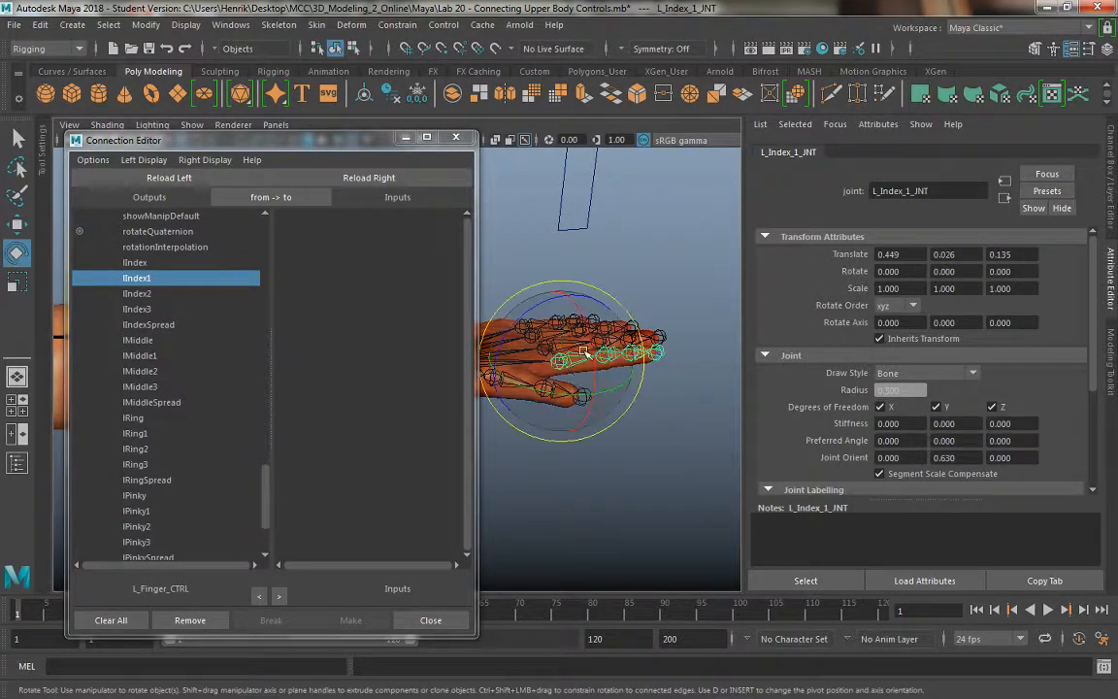
pyautogui.click(1113, 174)
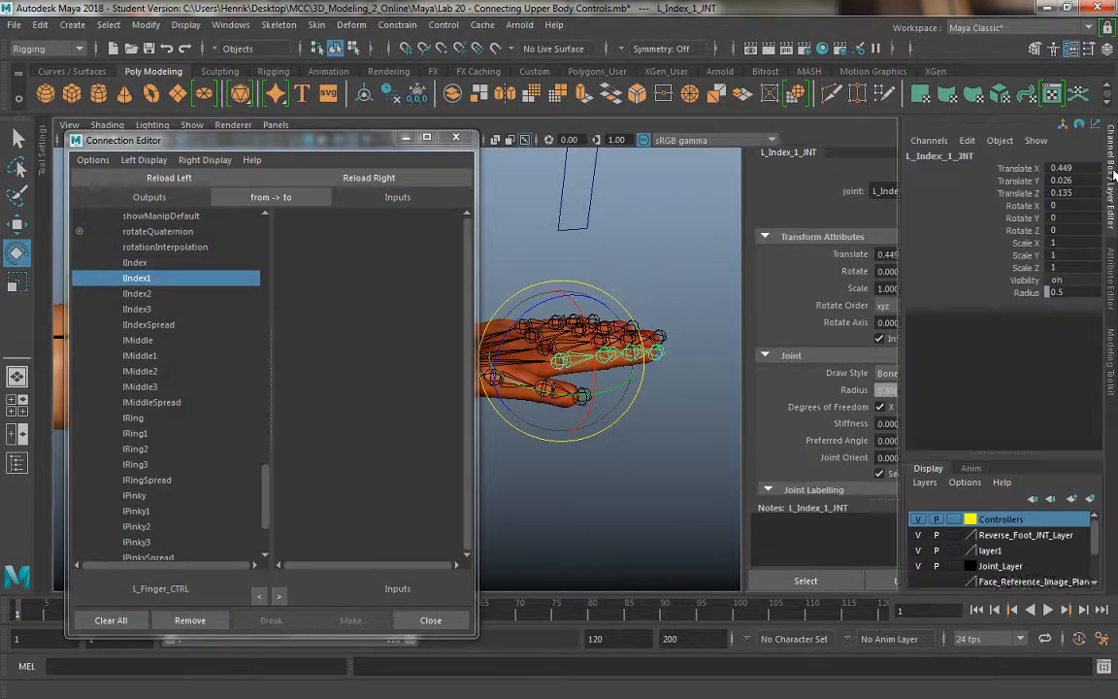
pyautogui.click(643, 313)
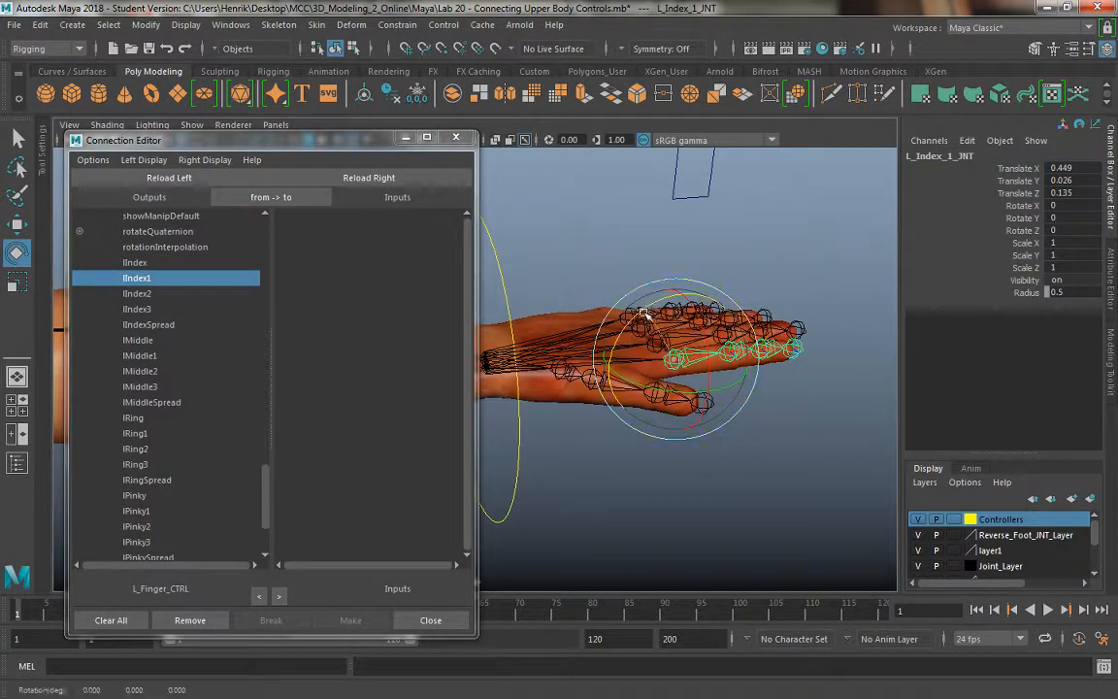
pyautogui.moveTo(643, 313); pyautogui.dragTo(580, 318)
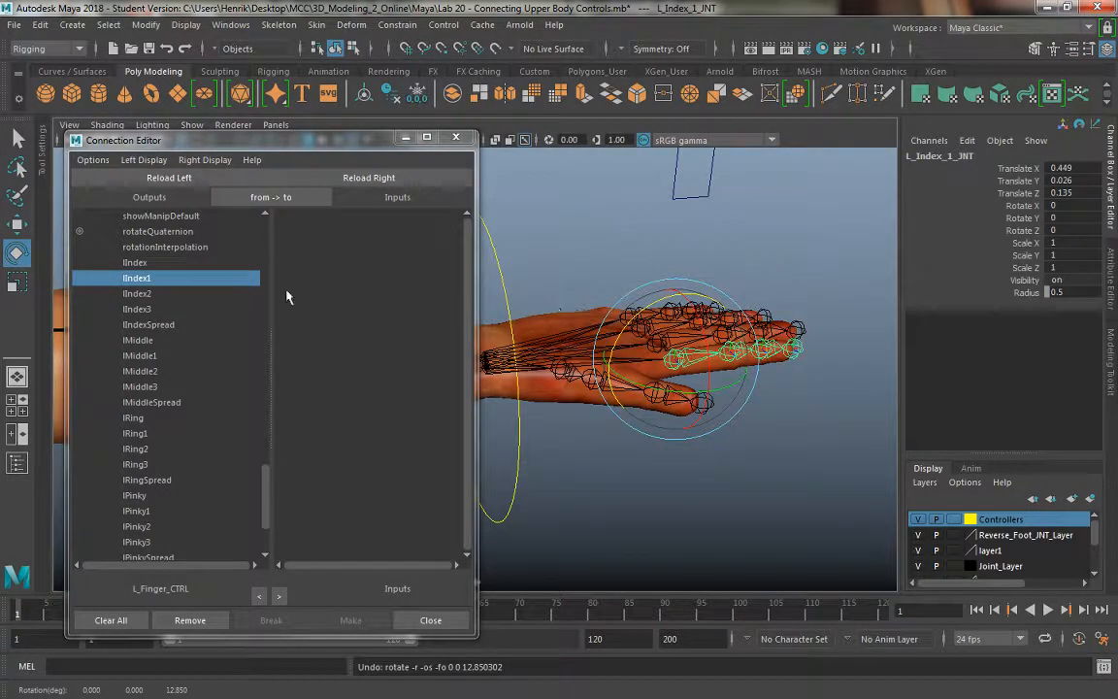
# Load L_Index_1_JNT as the Connection Editor's input object and connect lIndex1 to its rotateZ.
pyautogui.click(389, 180)
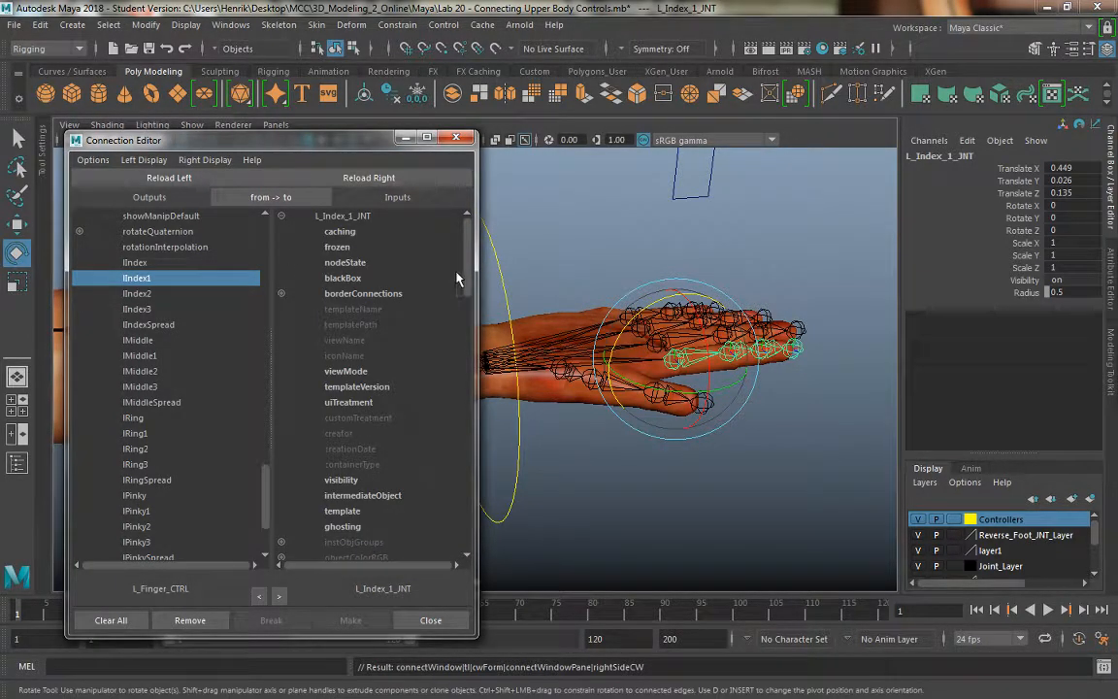
pyautogui.moveTo(468, 282)
pyautogui.mouseDown()
pyautogui.moveTo(470, 330)
pyautogui.moveTo(472, 253)
pyautogui.moveTo(476, 275)
pyautogui.mouseUp()
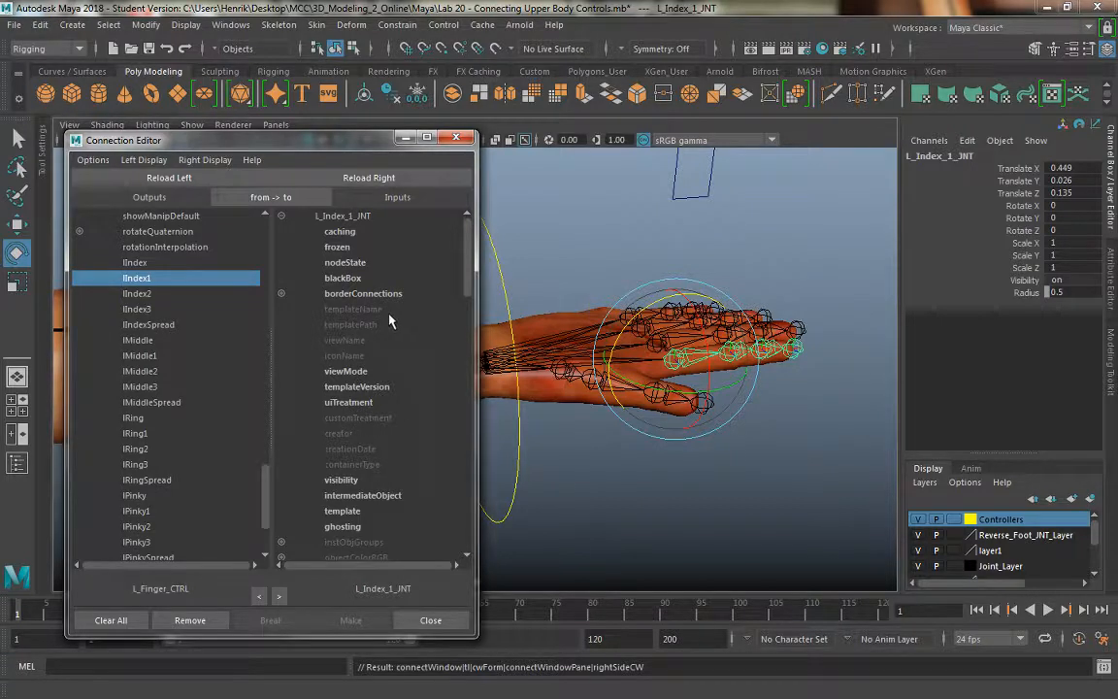
pyautogui.click(467, 557)
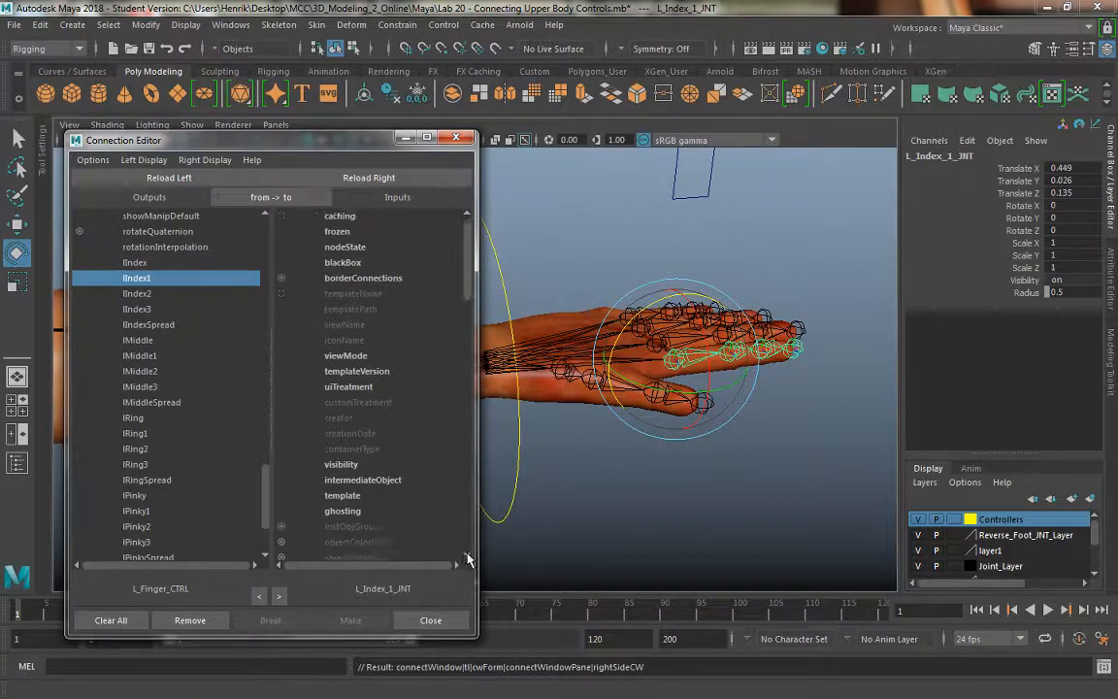
pyautogui.click(467, 557)
pyautogui.click(466, 557)
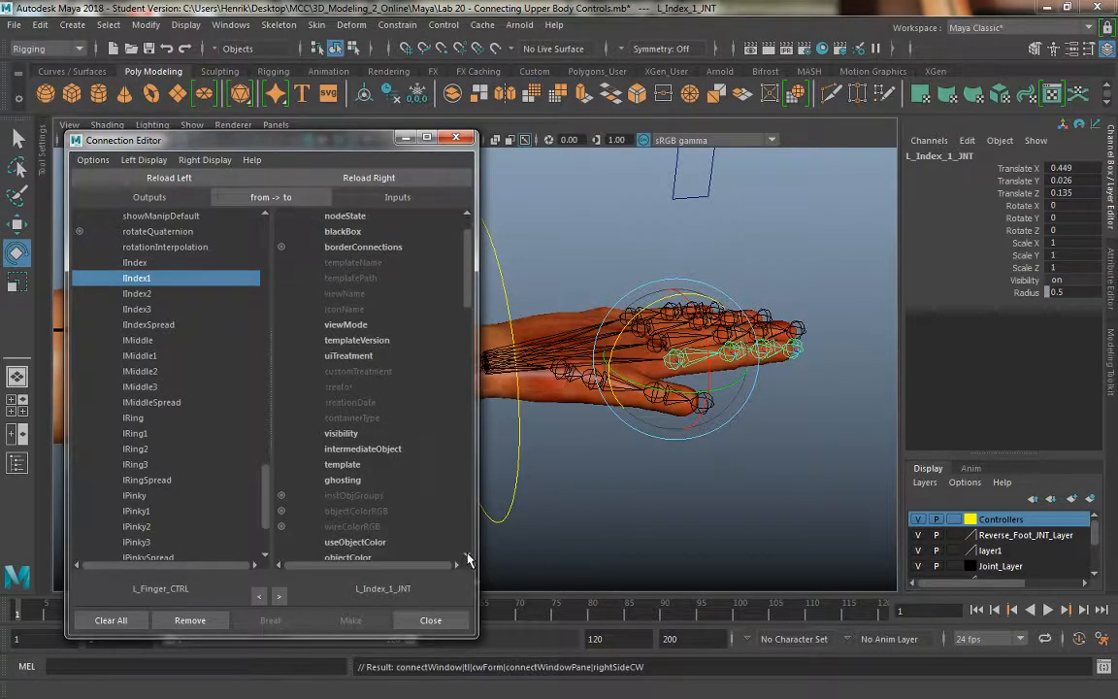
pyautogui.click(467, 557)
pyautogui.click(467, 557)
pyautogui.click(467, 558)
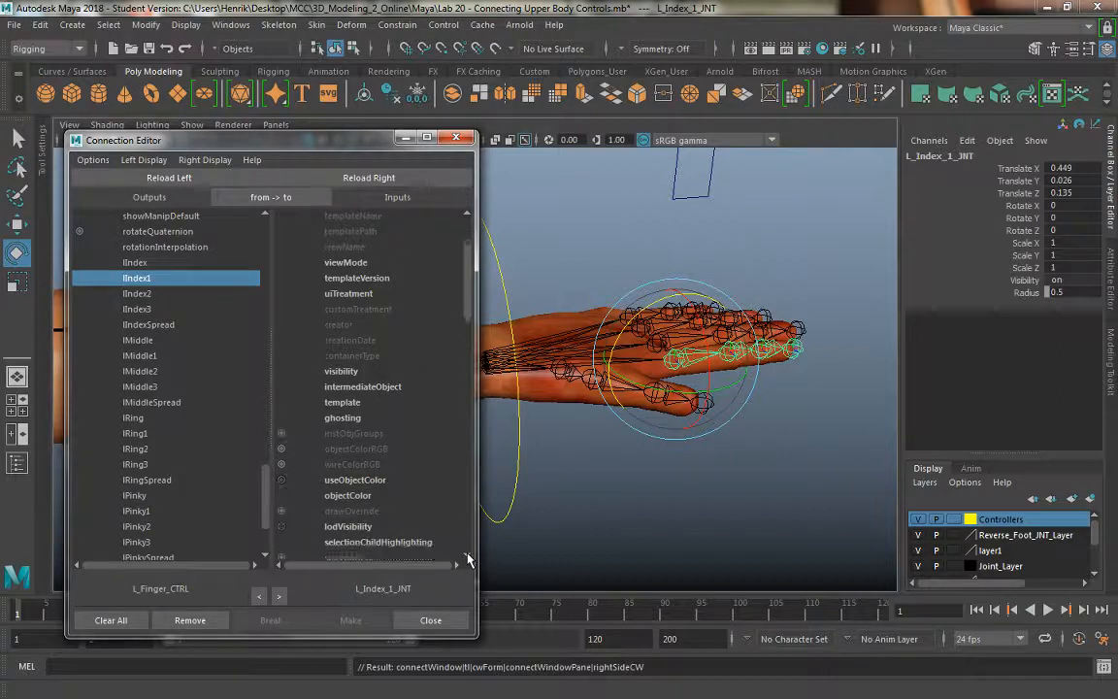
pyautogui.click(467, 557)
pyautogui.click(467, 557)
pyautogui.moveTo(467, 557); pyautogui.dragTo(467, 557)
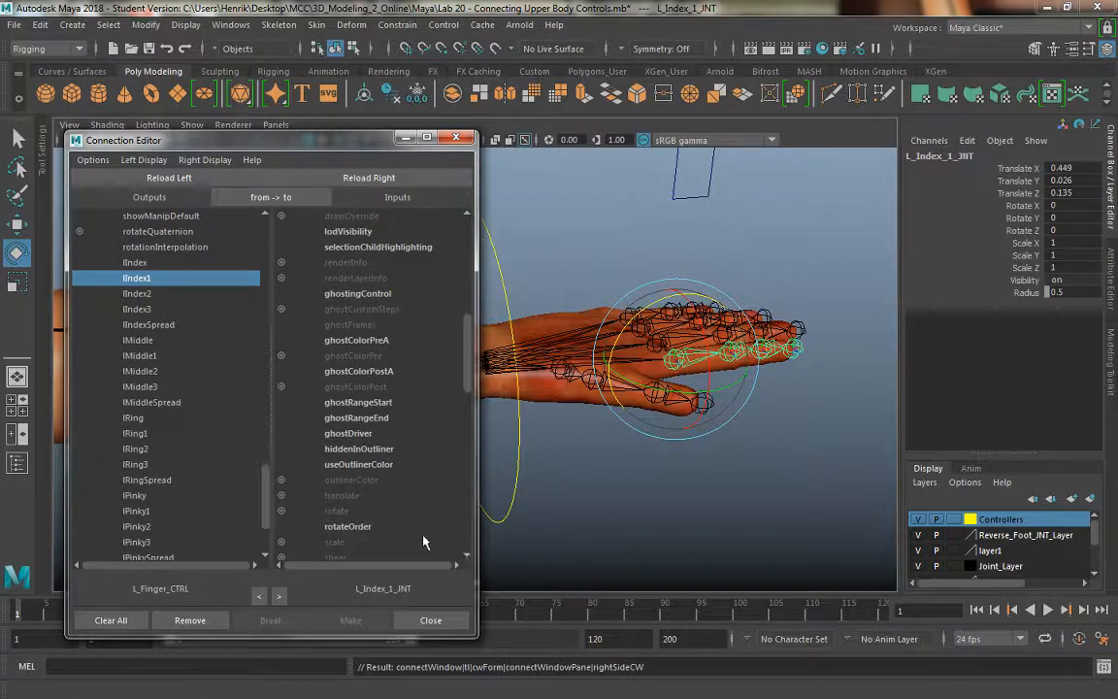
pyautogui.click(282, 511)
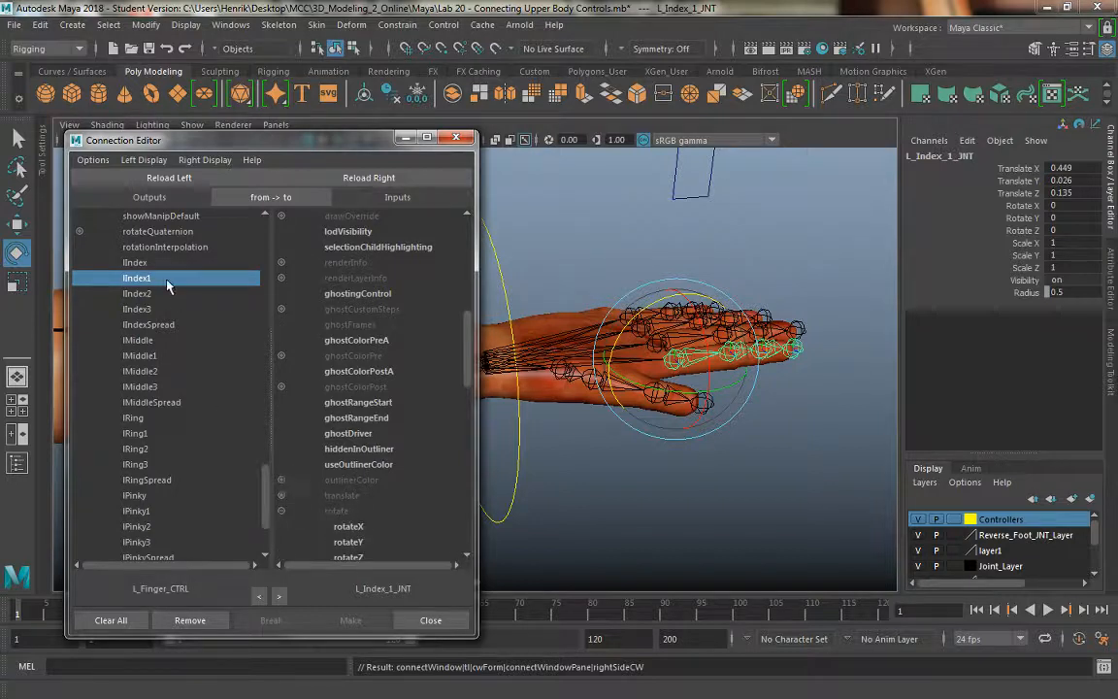
pyautogui.click(361, 557)
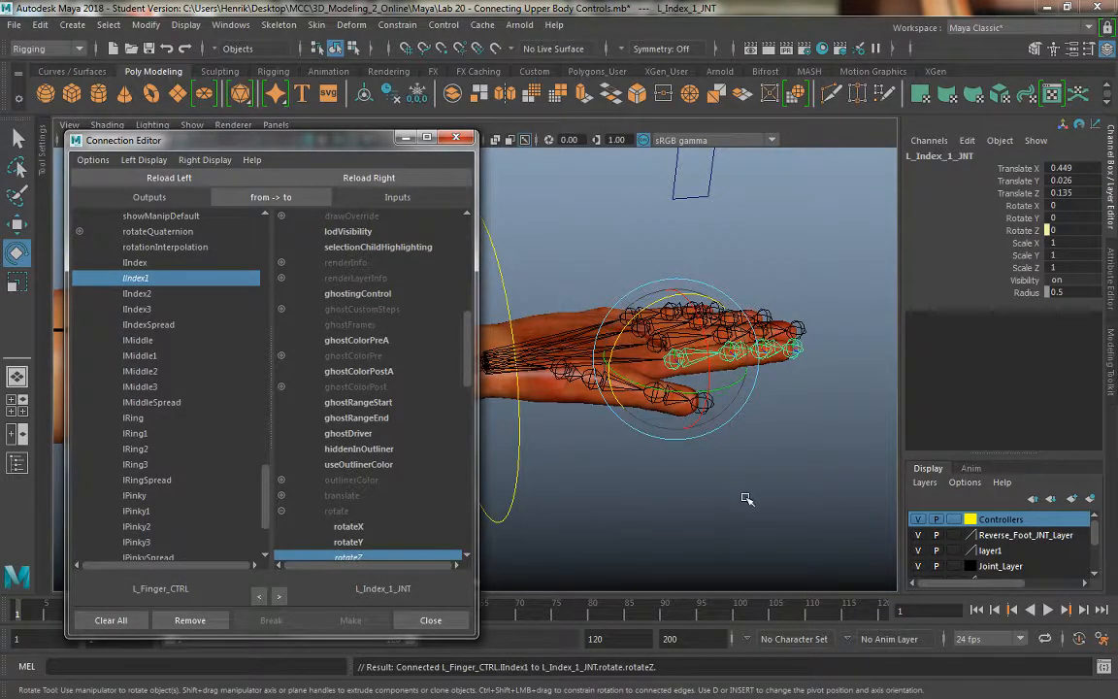
# Try out the L Index 1 attribute on L_Finger_CTRL and undo the trial change.
pyautogui.click(685, 367)
pyautogui.click(617, 332)
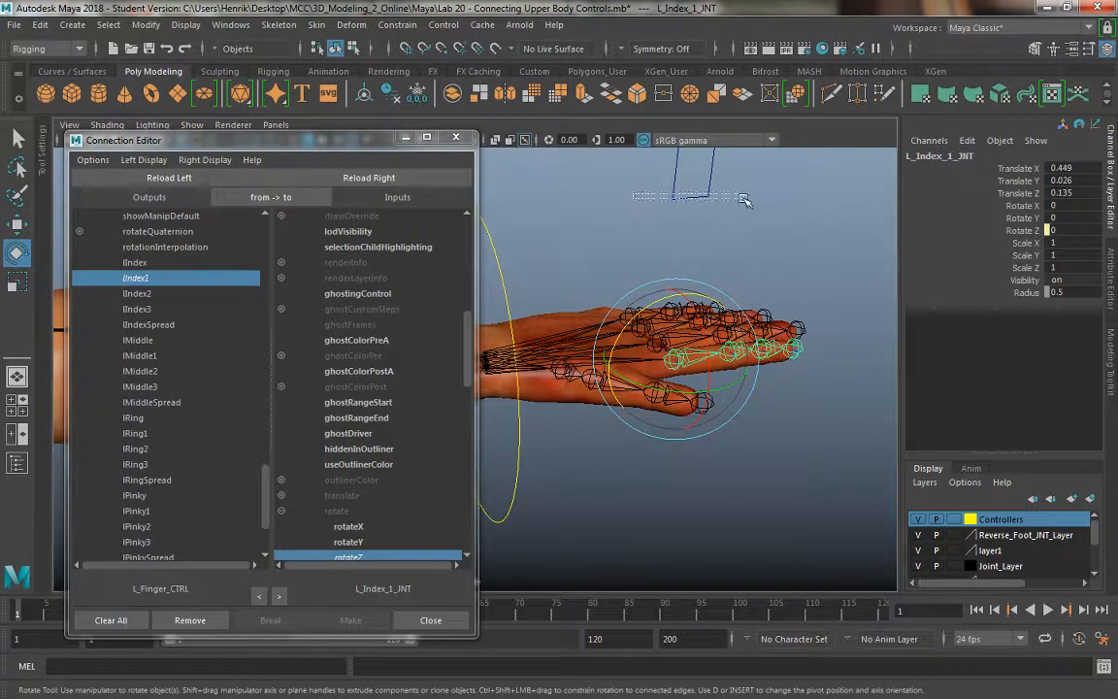
pyautogui.moveTo(665, 185); pyautogui.dragTo(747, 237)
pyautogui.click(913, 304)
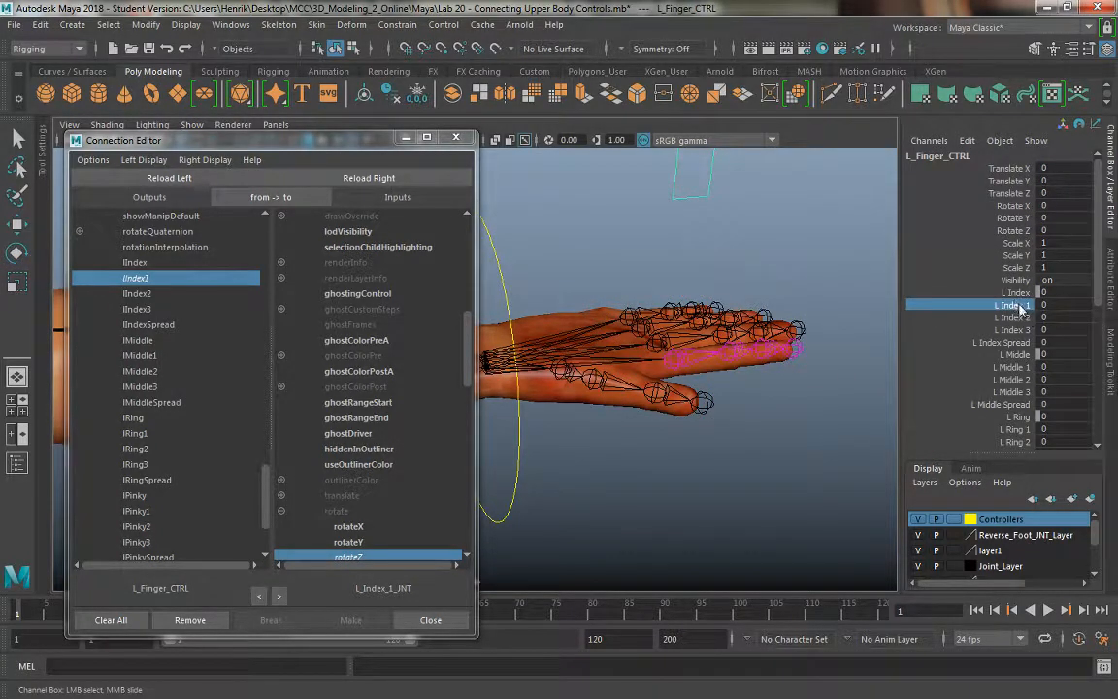
pyautogui.moveTo(743, 241); pyautogui.dragTo(938, 305, button='middle')
pyautogui.hotkey('ctrl', 'z')
# Connect lIndexSpread to the rotateY of L_Index_1_JNT after checking the joint's sideways rotation axis and undoing the trial rotation.
pyautogui.click(147, 324)
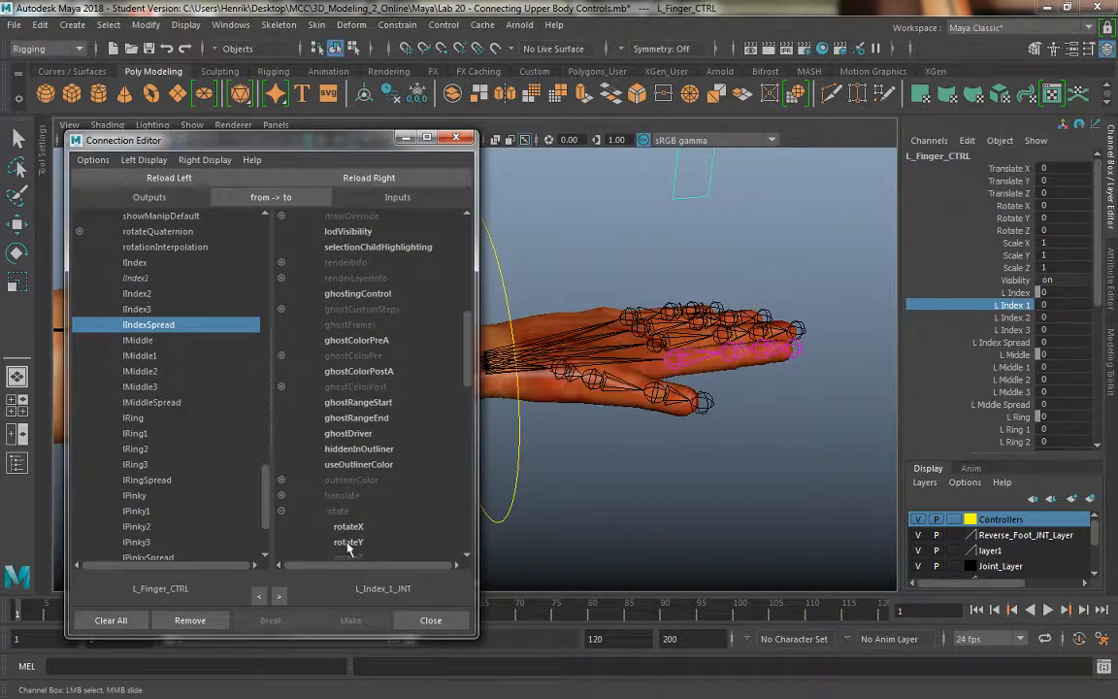
pyautogui.click(698, 404)
pyautogui.press('e')
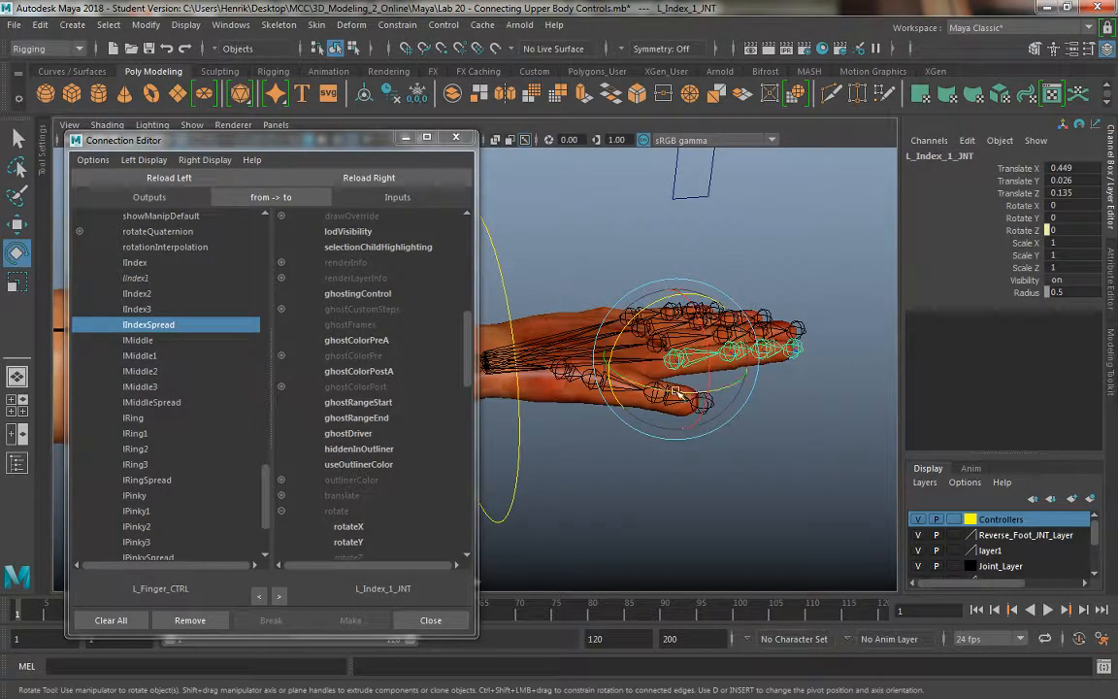
pyautogui.moveTo(676, 392)
pyautogui.mouseDown()
pyautogui.moveTo(654, 389)
pyautogui.moveTo(681, 393)
pyautogui.mouseUp()
pyautogui.hotkey('ctrl', 'z')
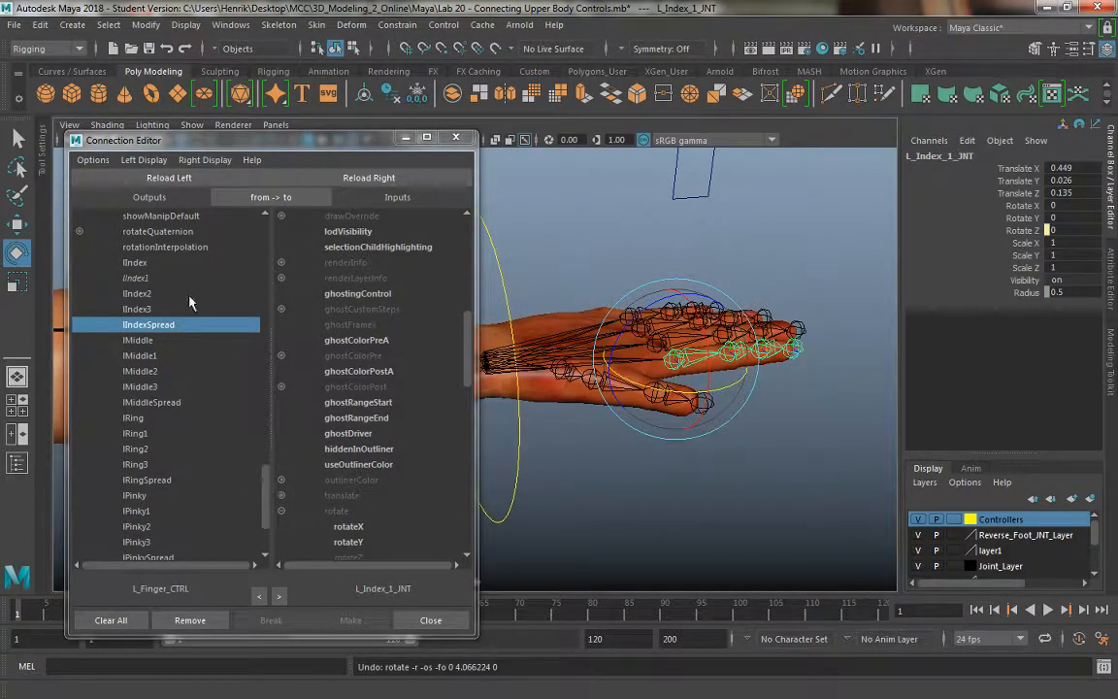
pyautogui.click(365, 544)
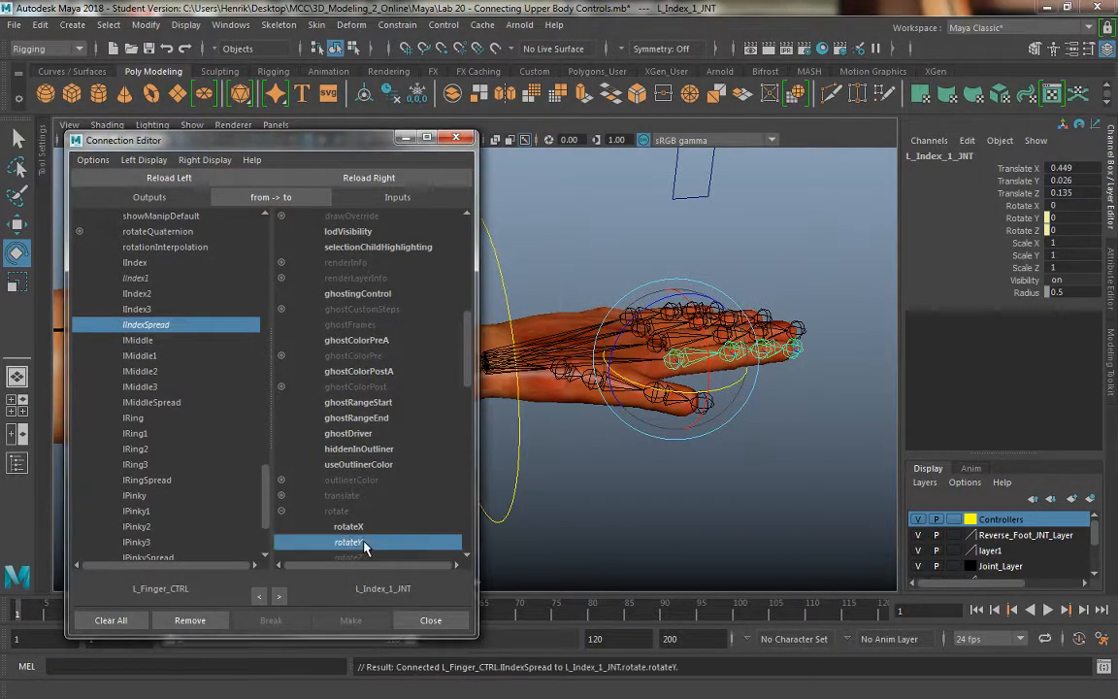
# Load L_Index_2_JNT as the input object and connect lIndex2 to its rotateZ.
pyautogui.click(602, 437)
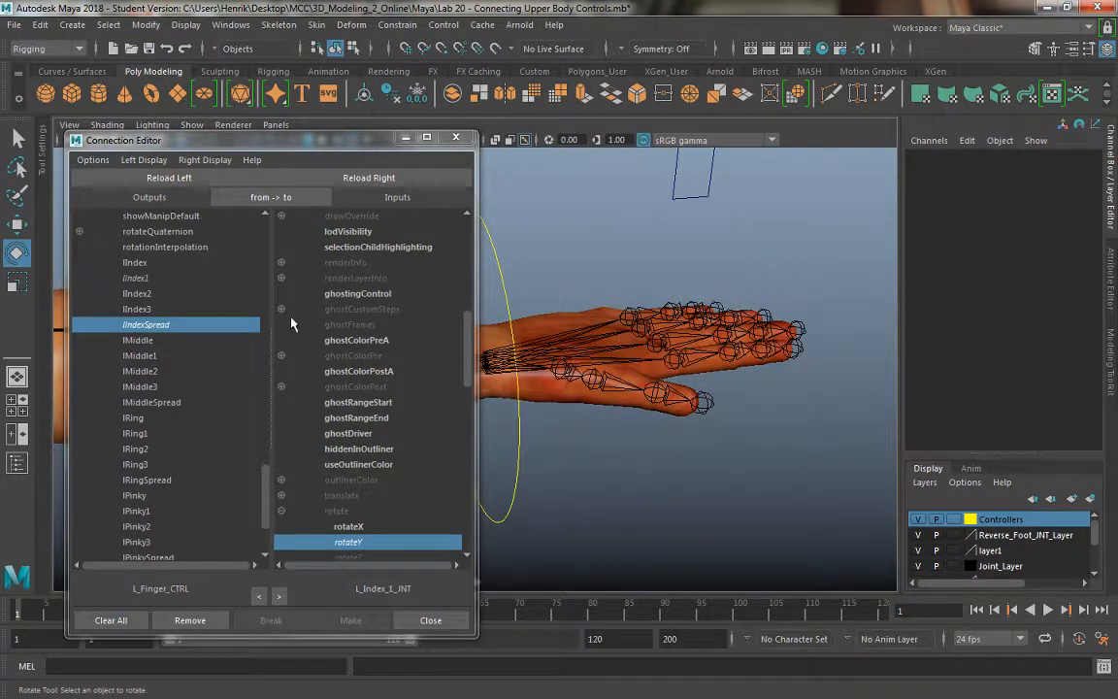
pyautogui.click(654, 324)
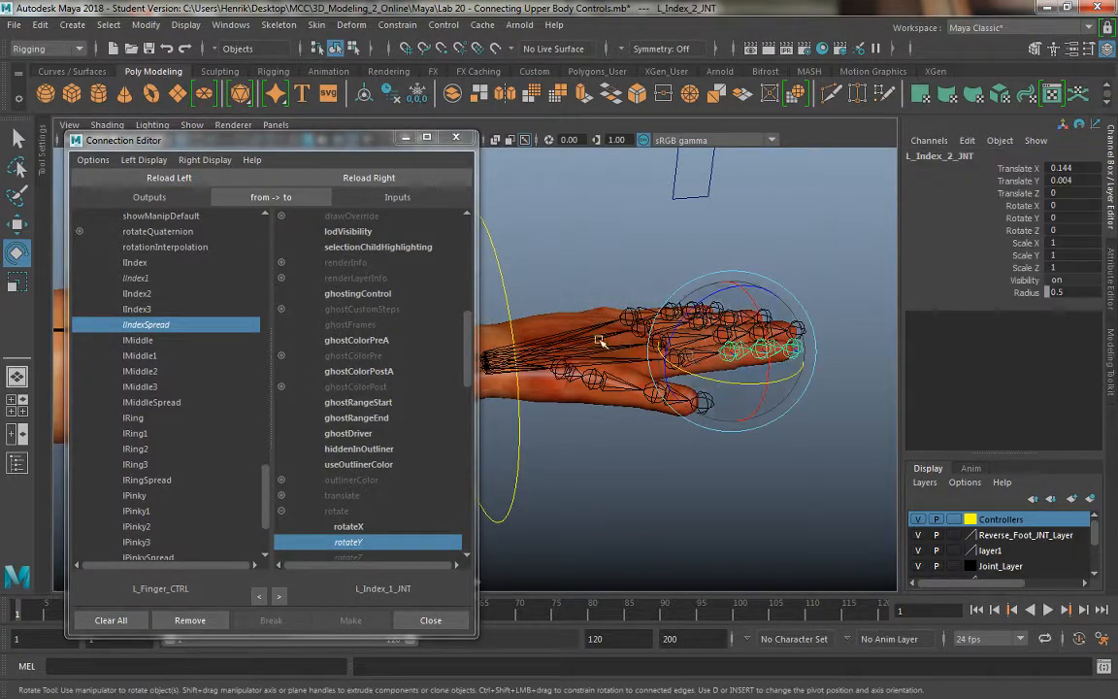
pyautogui.click(369, 177)
pyautogui.click(281, 512)
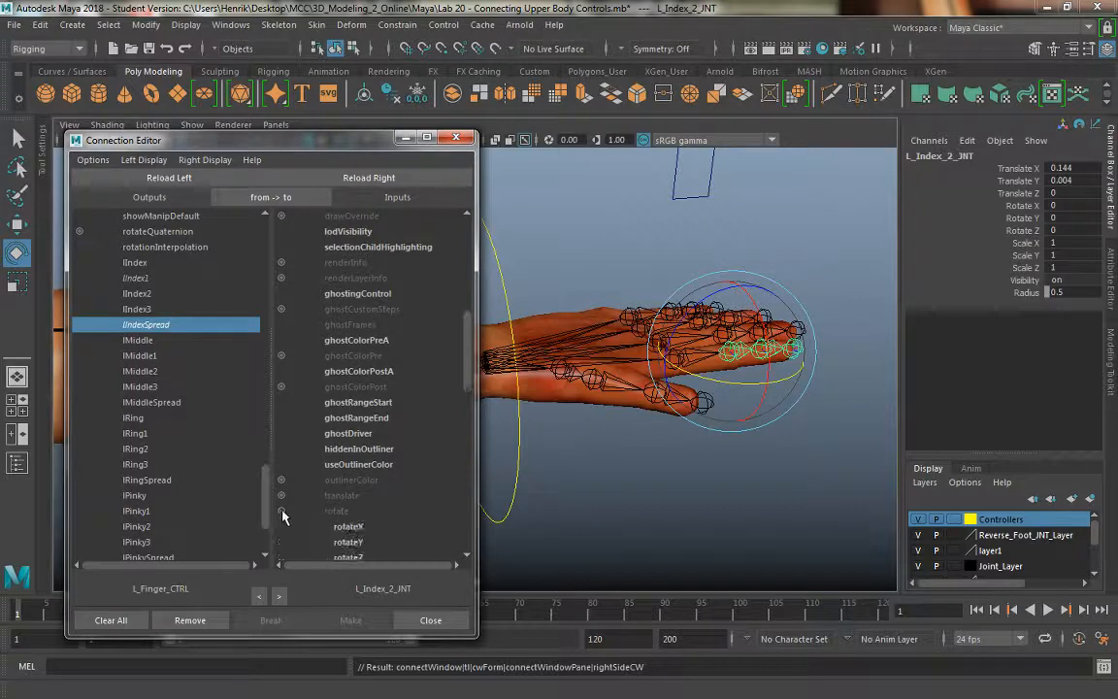
pyautogui.click(143, 293)
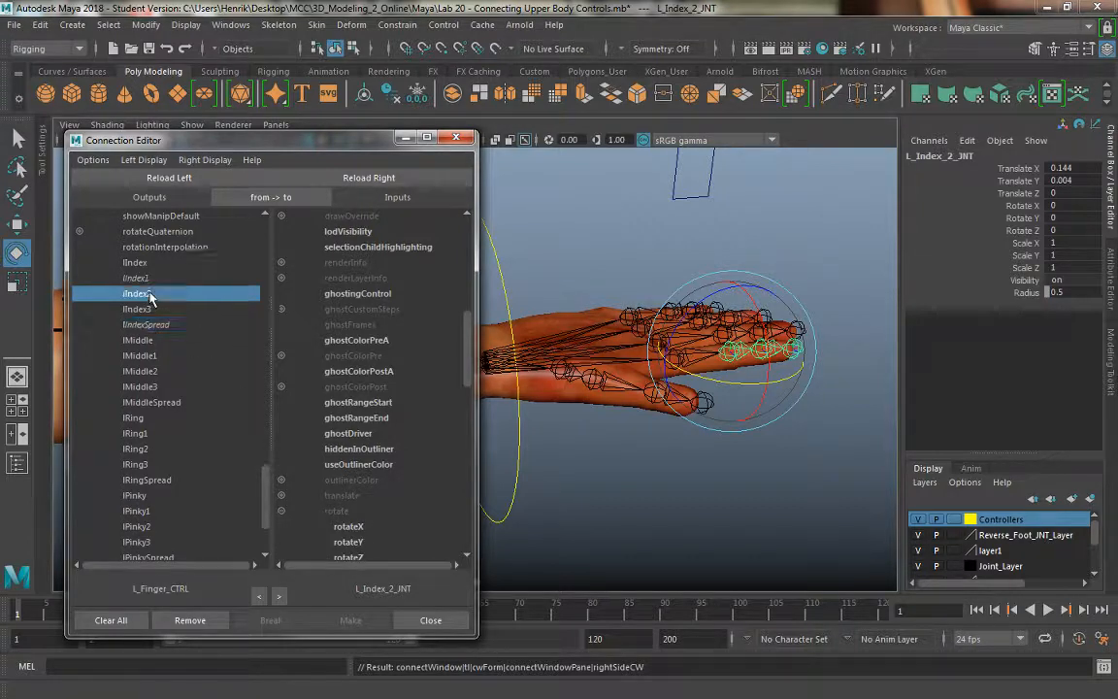
pyautogui.click(408, 558)
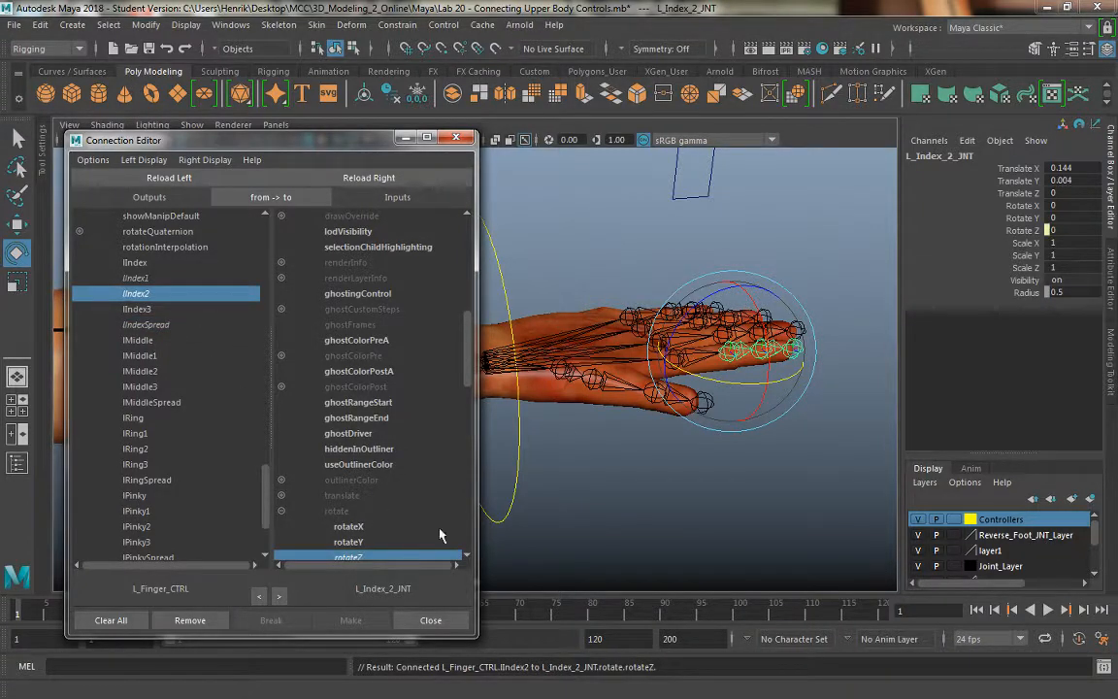
# Load L_Index_3_JNT as the input object and connect lIndex3 to its rotateZ.
pyautogui.click(701, 401)
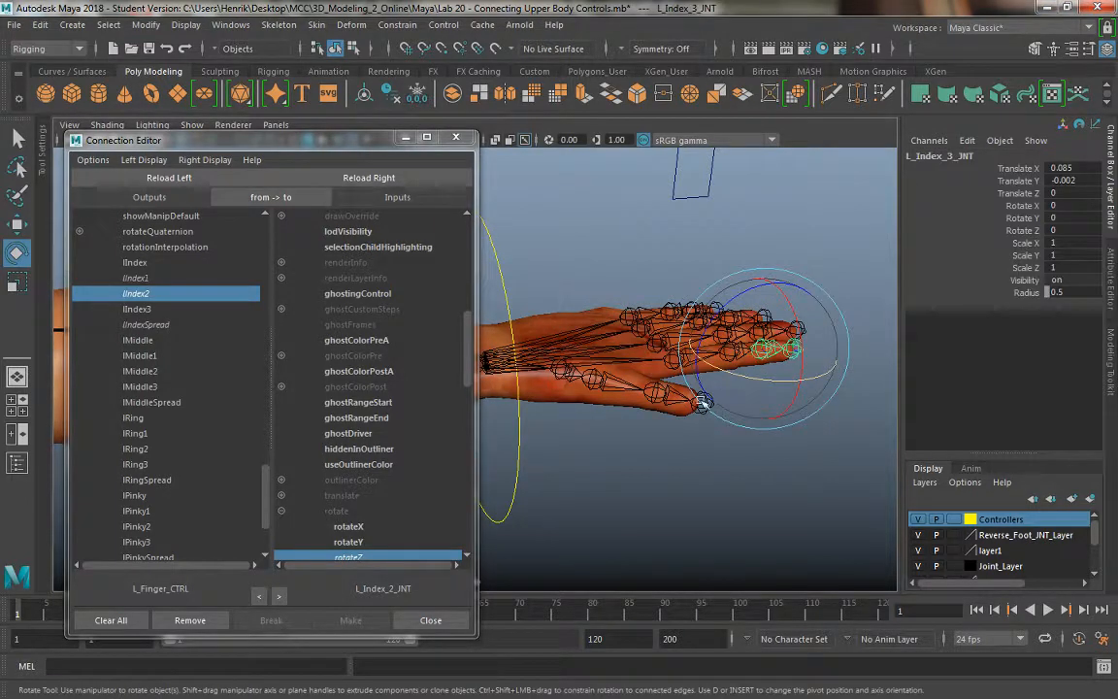
pyautogui.click(140, 308)
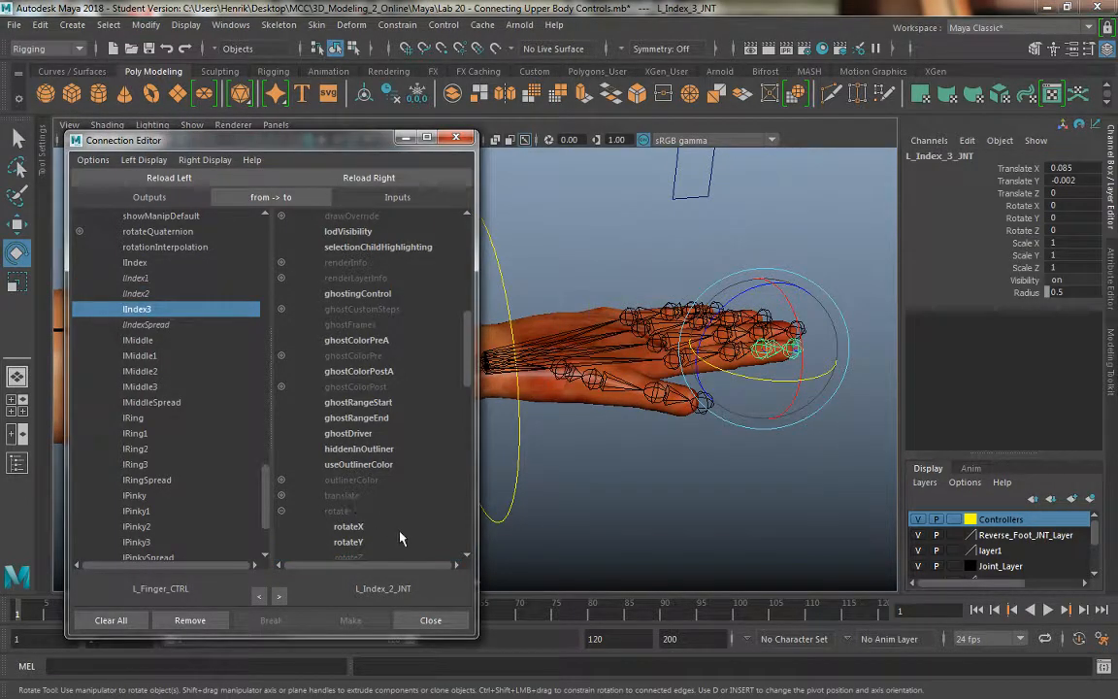
pyautogui.click(394, 178)
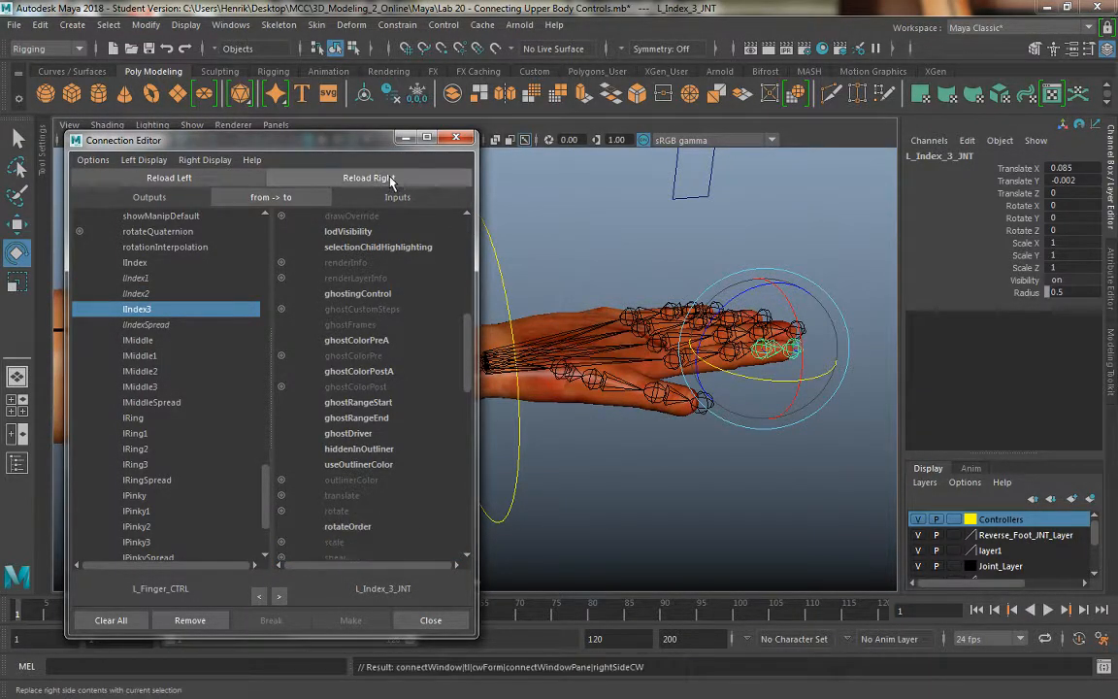
pyautogui.click(281, 511)
pyautogui.click(347, 556)
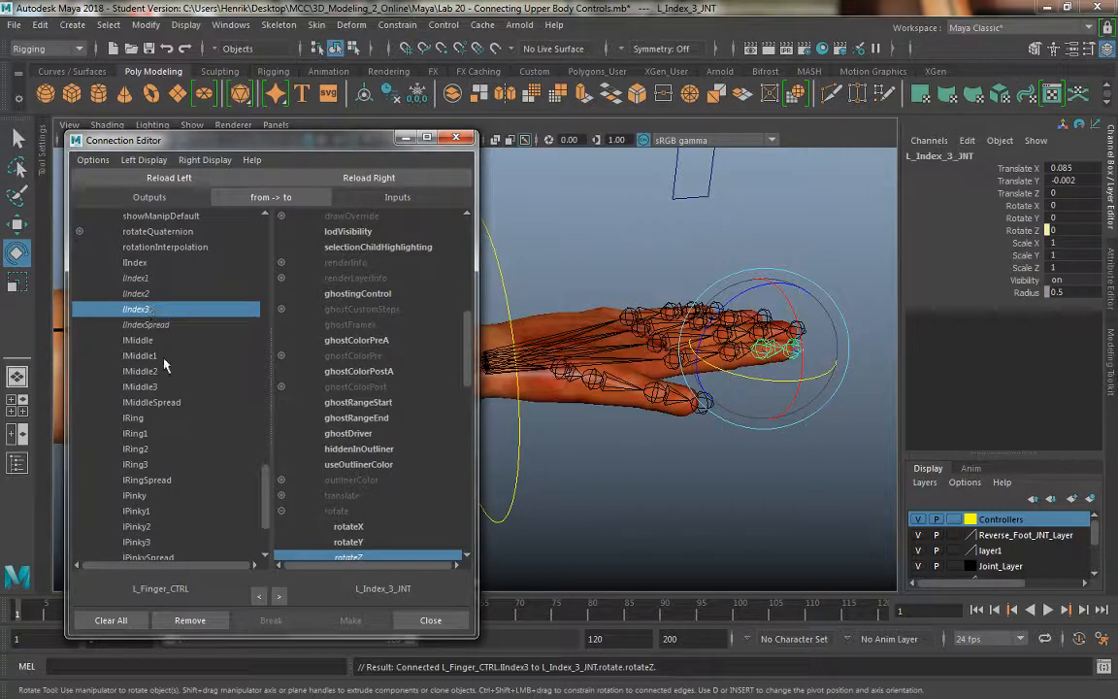
# Load L_Middle_1_JNT as the input object and connect lMiddle1 to its rotateZ and lMiddleSpread to its rotateY.
pyautogui.keyDown('alt'); pyautogui.moveTo(584, 433); pyautogui.dragTo(656, 472); pyautogui.keyUp('alt')
pyautogui.keyDown('alt'); pyautogui.moveTo(656, 472); pyautogui.dragTo(626, 456, button='middle'); pyautogui.keyUp('alt')
pyautogui.click(640, 398)
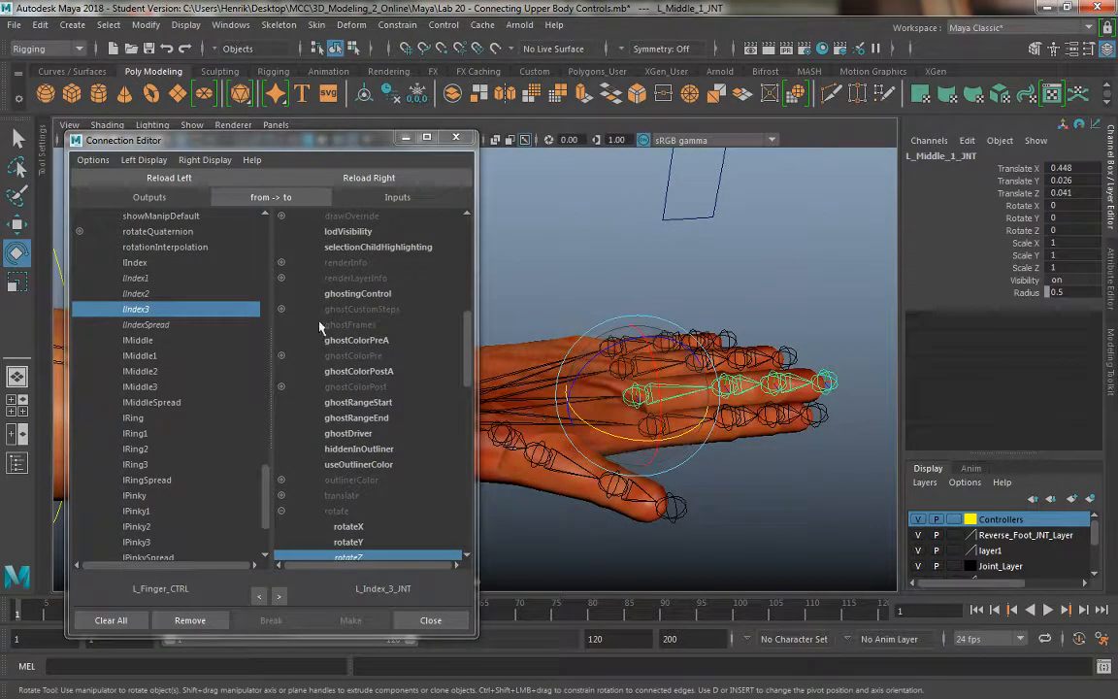
pyautogui.click(354, 178)
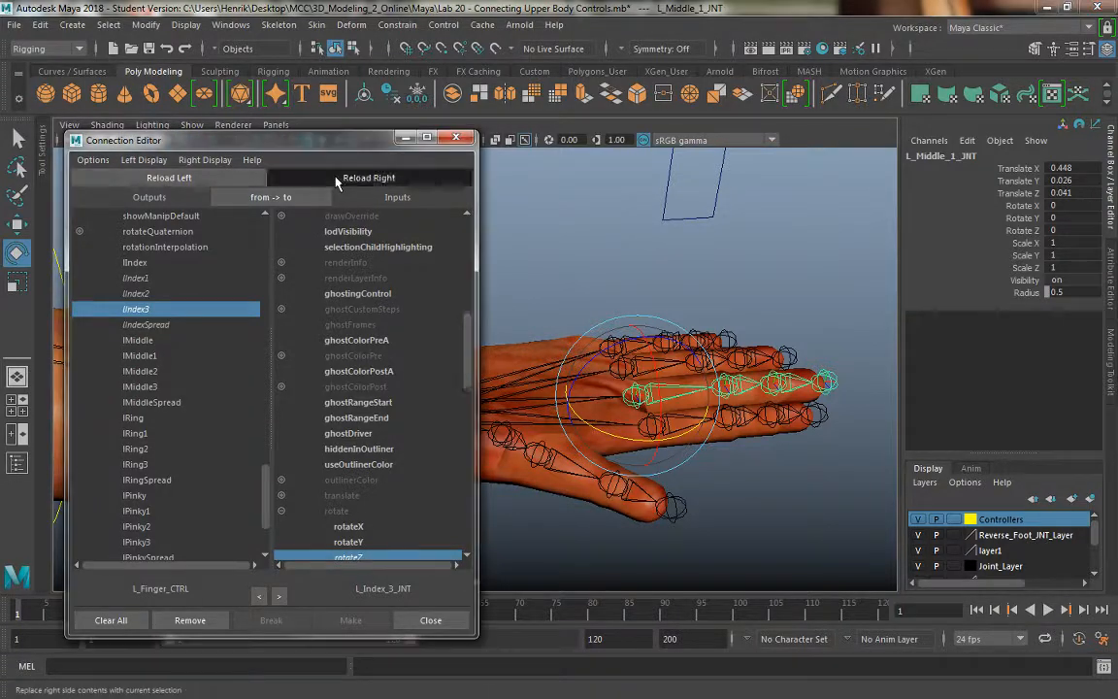
pyautogui.click(156, 357)
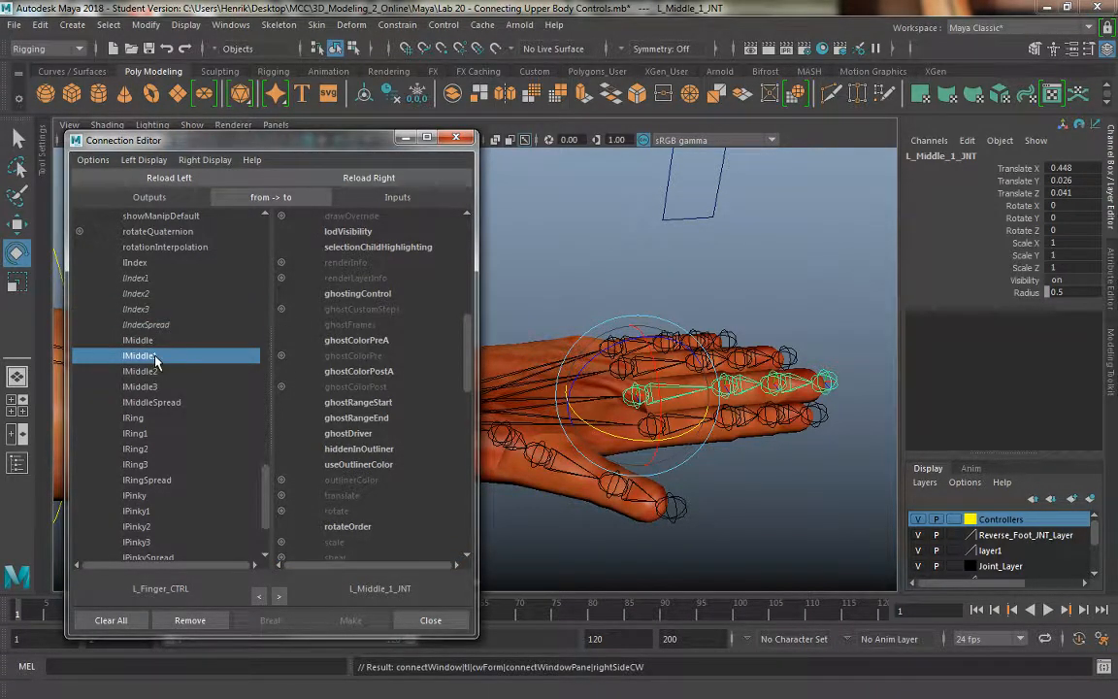
pyautogui.click(281, 511)
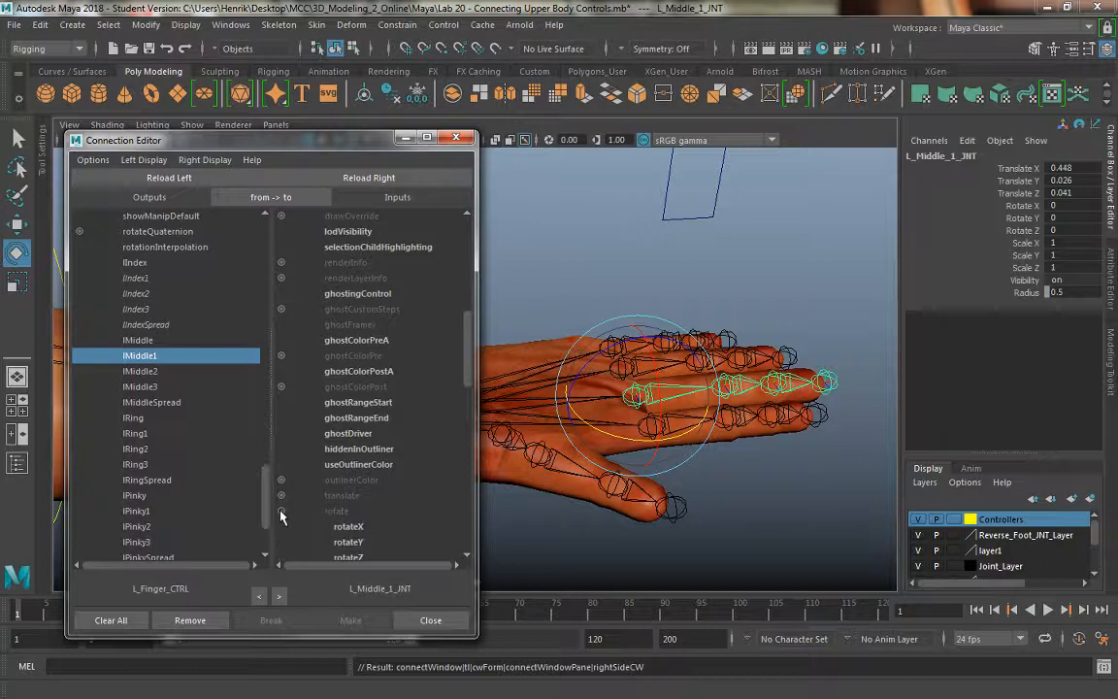
pyautogui.click(349, 557)
pyautogui.click(153, 402)
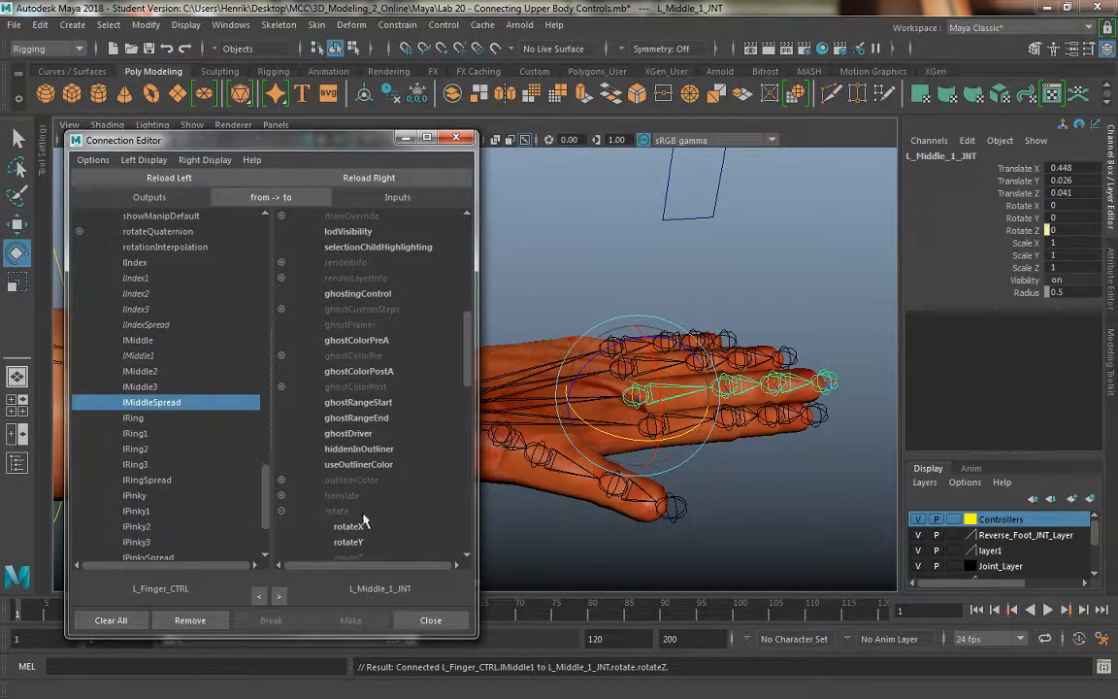
pyautogui.click(360, 541)
# Load L_Middle_2_JNT as the input object and connect lMiddle2 to its rotateZ.
pyautogui.click(772, 486)
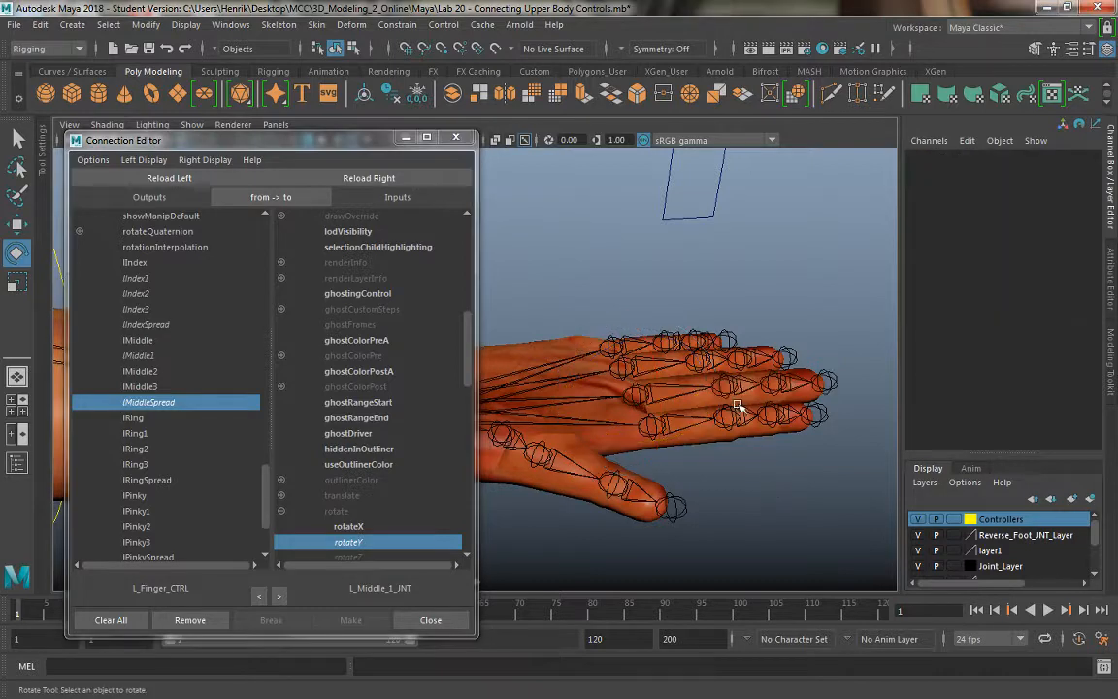
pyautogui.click(720, 381)
pyautogui.click(369, 178)
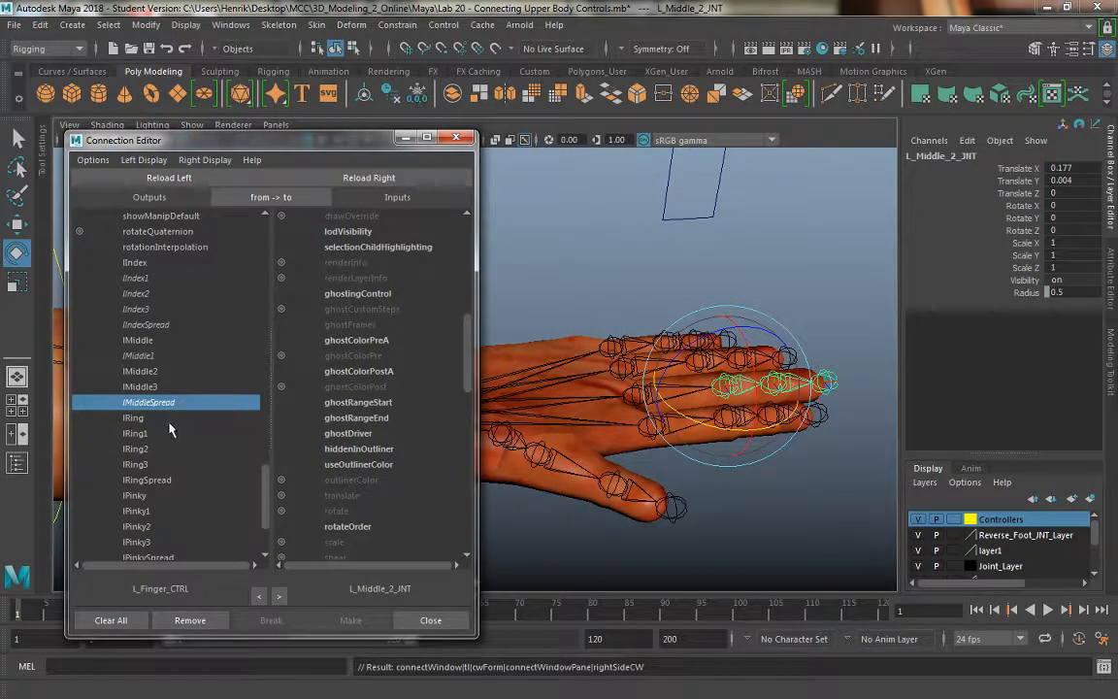
pyautogui.click(145, 371)
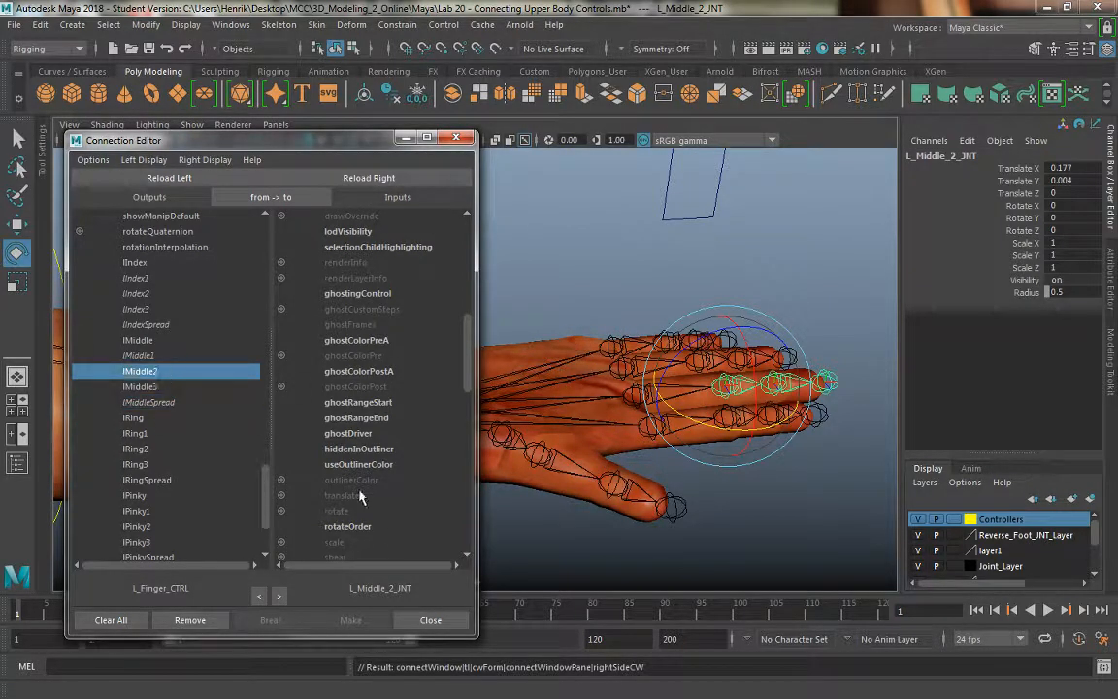
pyautogui.click(283, 511)
pyautogui.click(348, 556)
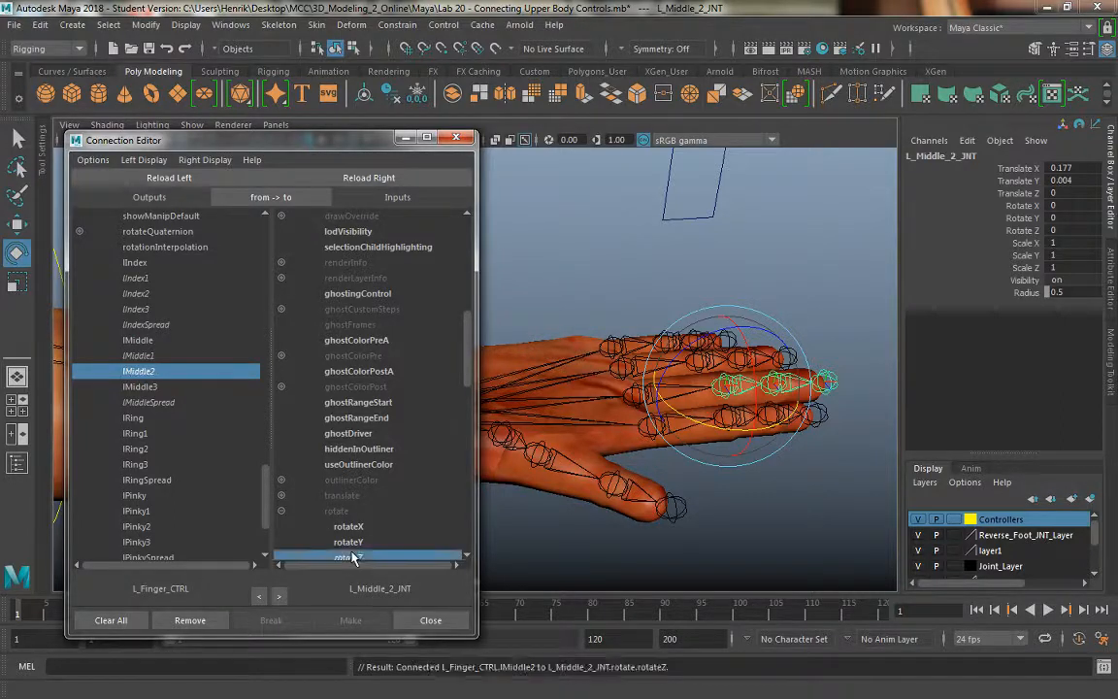
# Load L_Middle_3_JNT as the input object and connect lMiddle3 to its rotateZ.
pyautogui.click(779, 385)
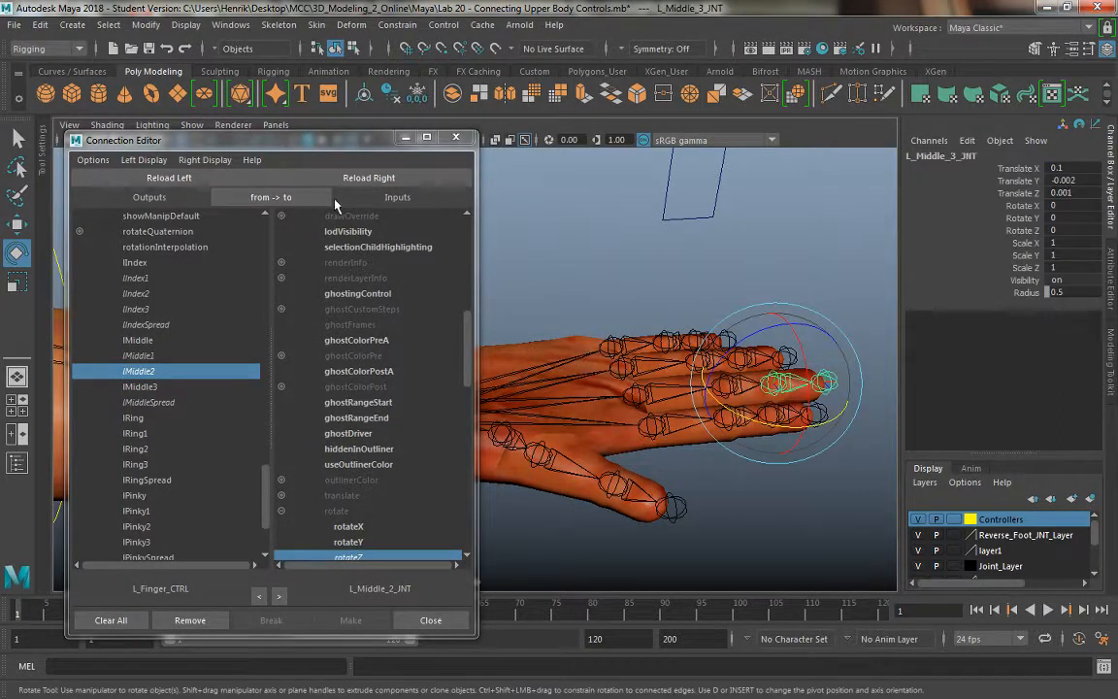
pyautogui.click(369, 178)
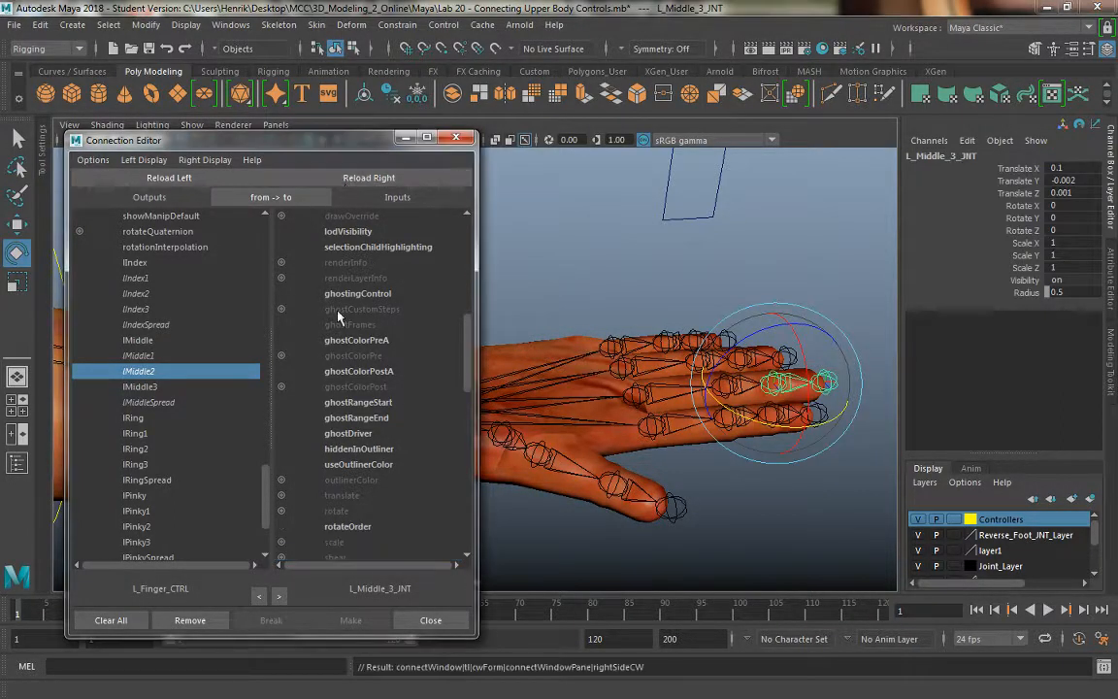
pyautogui.click(281, 511)
pyautogui.click(153, 388)
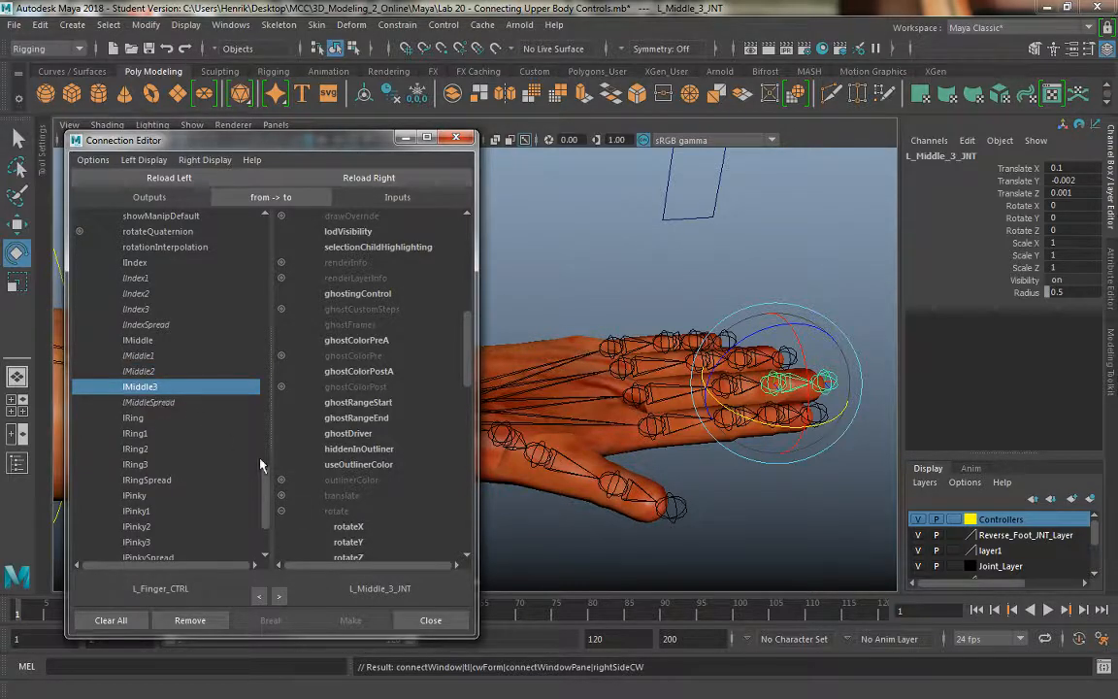
pyautogui.click(347, 557)
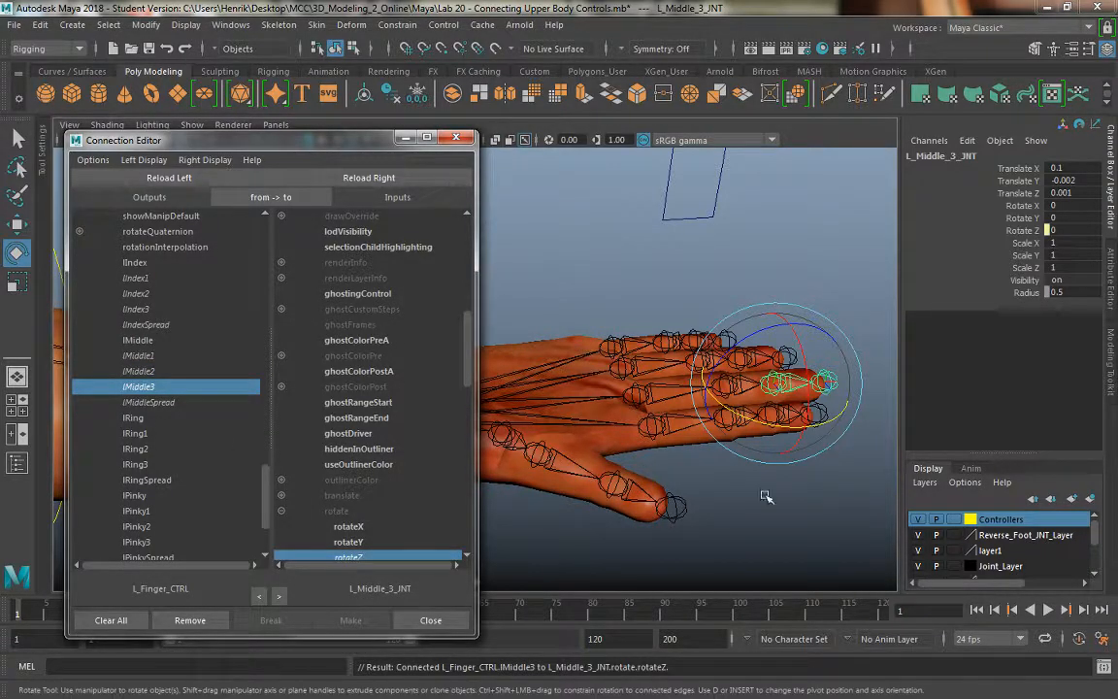
# Load L_Ring_1_JNT as the input object and connect lRing1 to its rotateZ and lRingSpread to its rotateY.
pyautogui.keyDown('alt'); pyautogui.moveTo(704, 449); pyautogui.dragTo(751, 507); pyautogui.keyUp('alt')
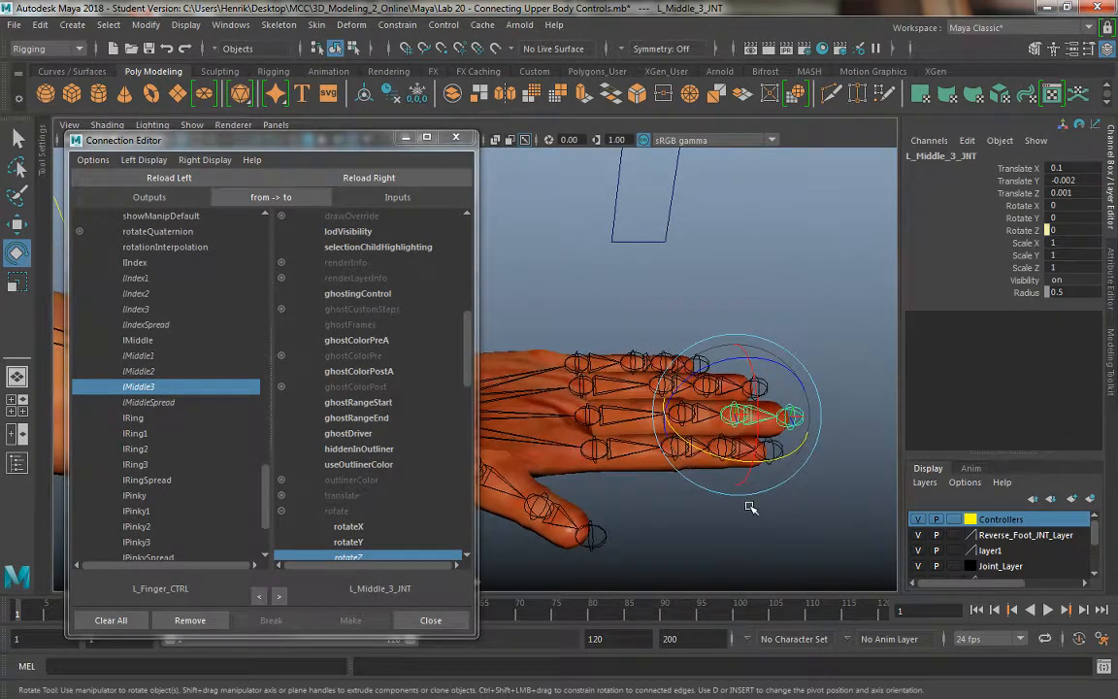
pyautogui.click(587, 388)
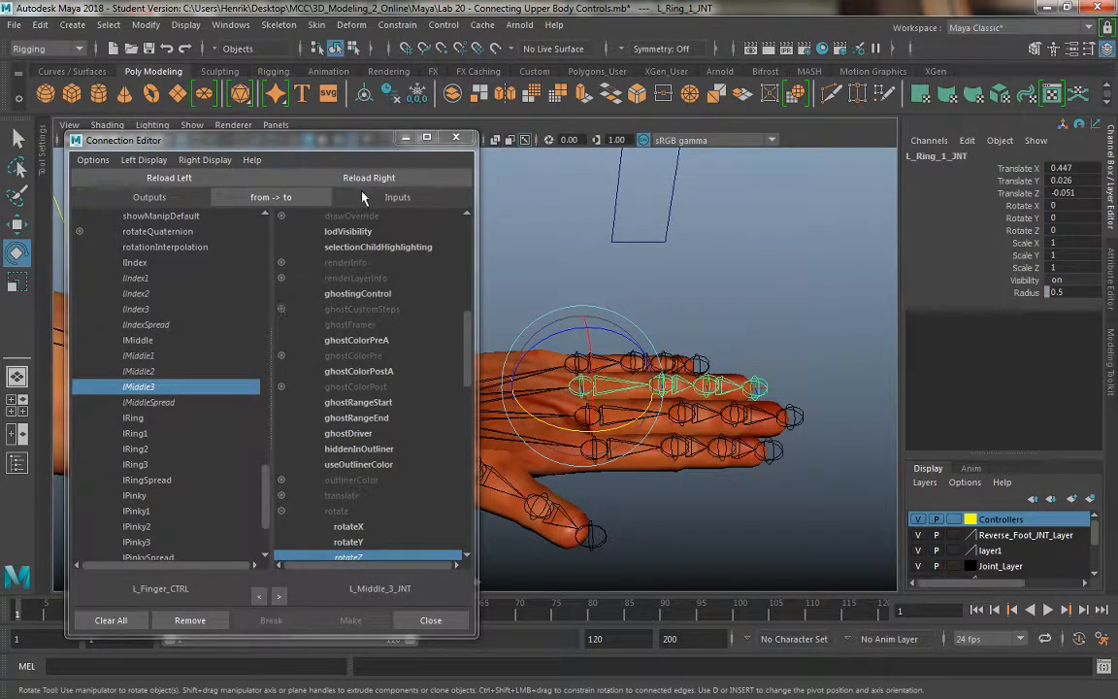
pyautogui.click(328, 178)
pyautogui.click(282, 511)
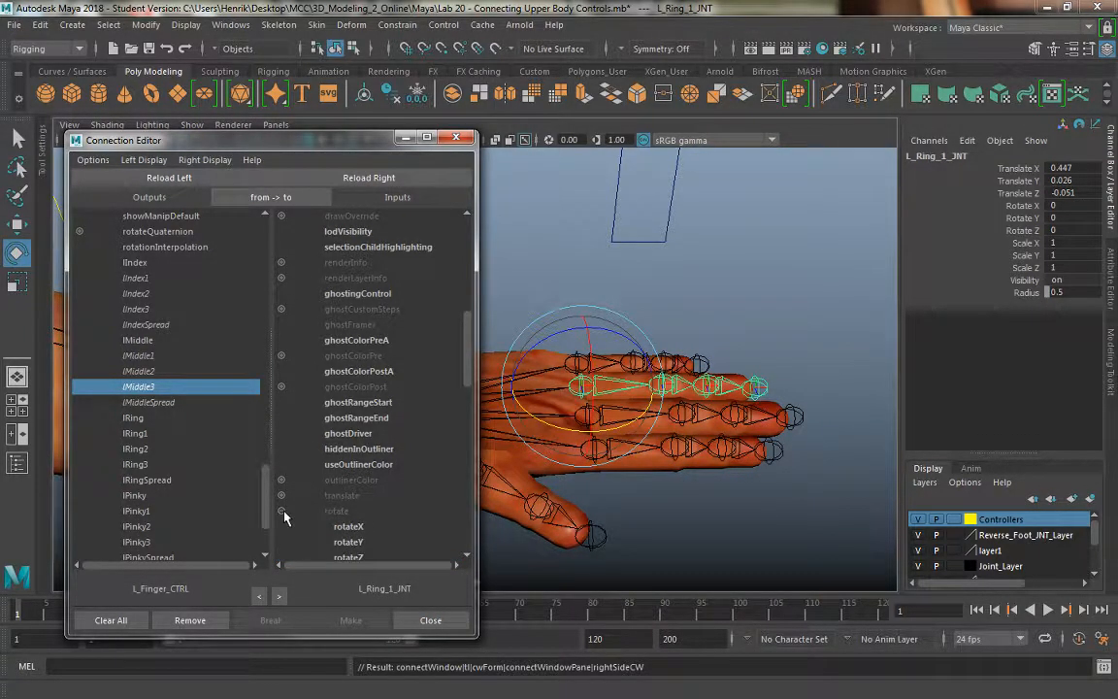
pyautogui.click(136, 434)
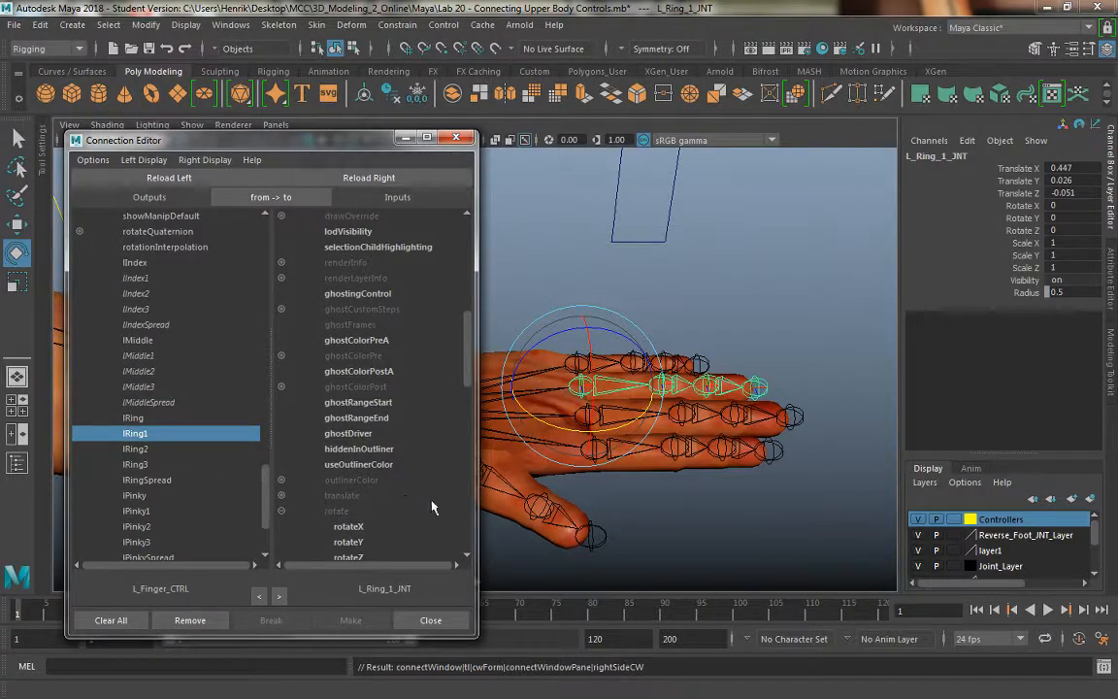
pyautogui.click(348, 555)
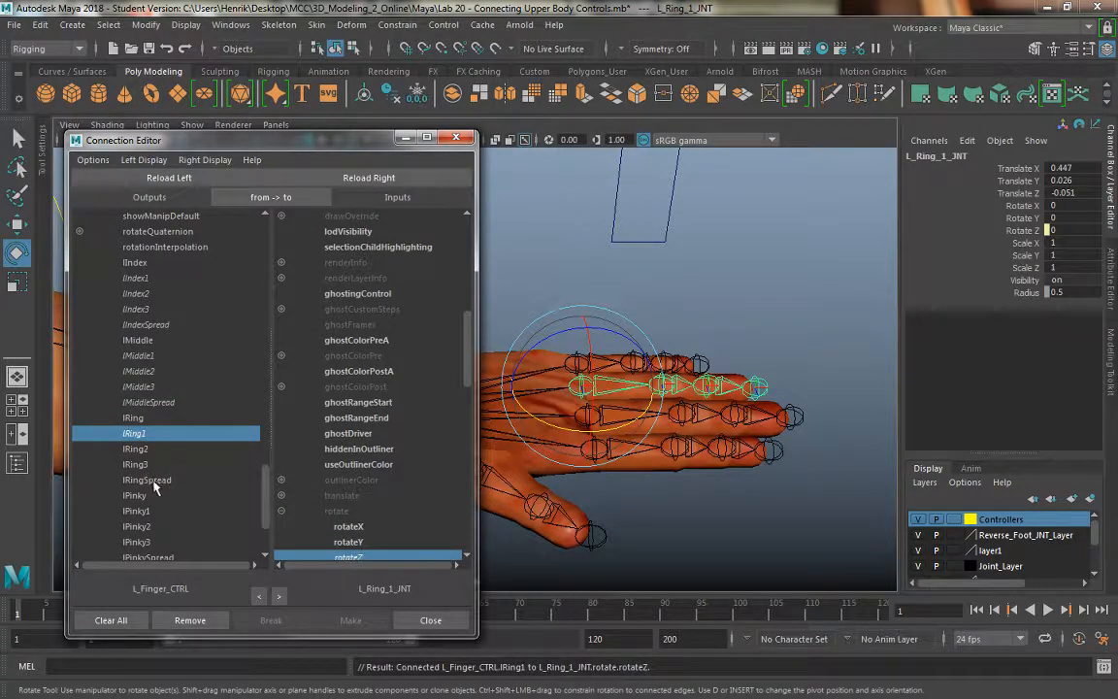
pyautogui.click(150, 480)
pyautogui.click(344, 542)
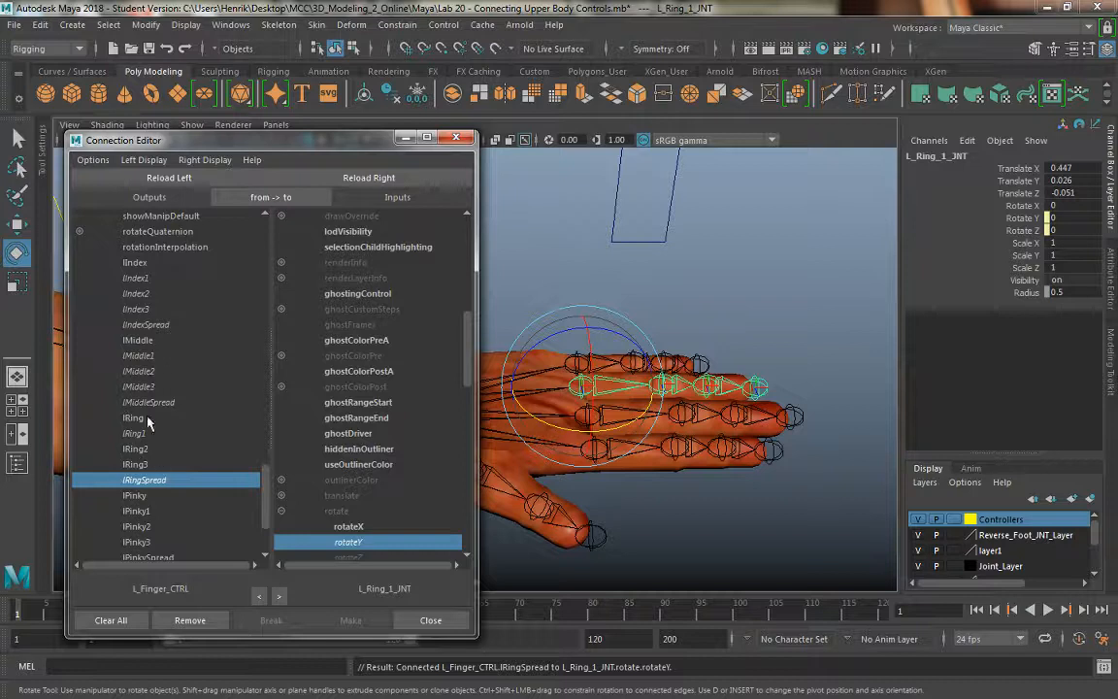
# Load L_Ring_2_JNT as the input object and connect lRing2 to its rotateZ.
pyautogui.click(137, 450)
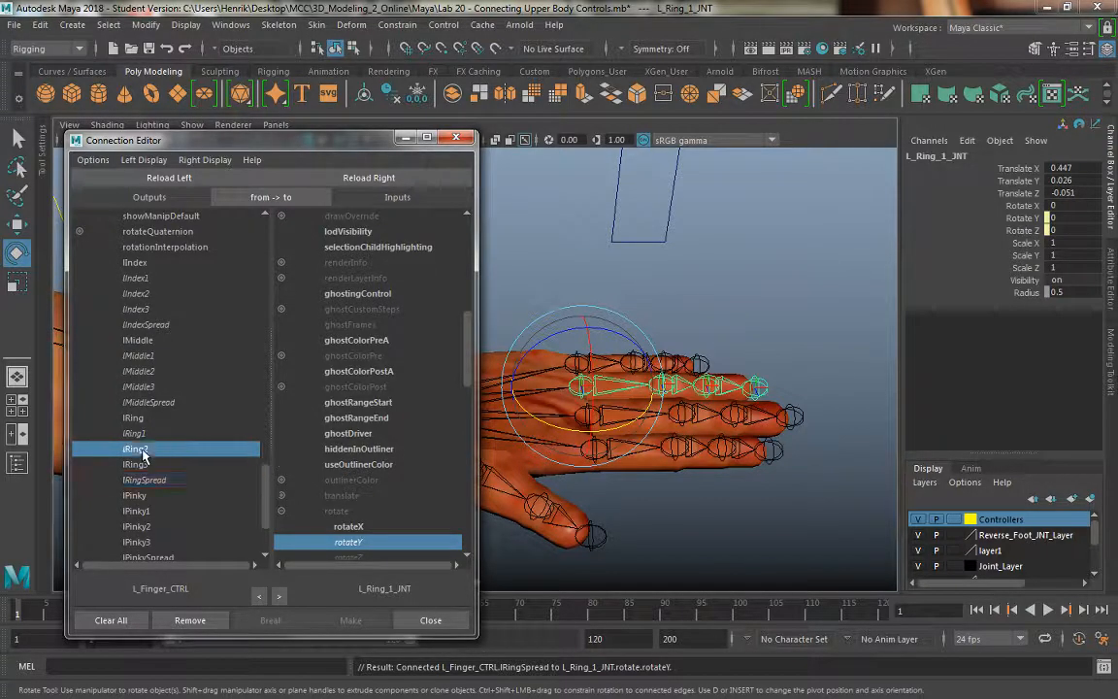
pyautogui.click(670, 386)
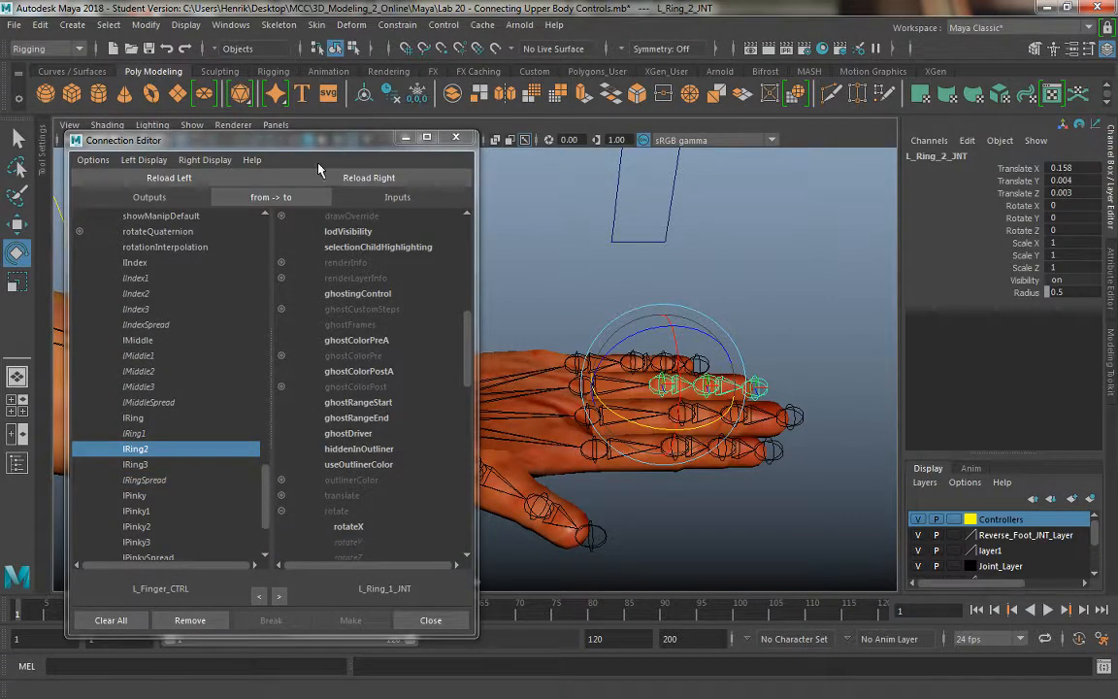
pyautogui.click(368, 178)
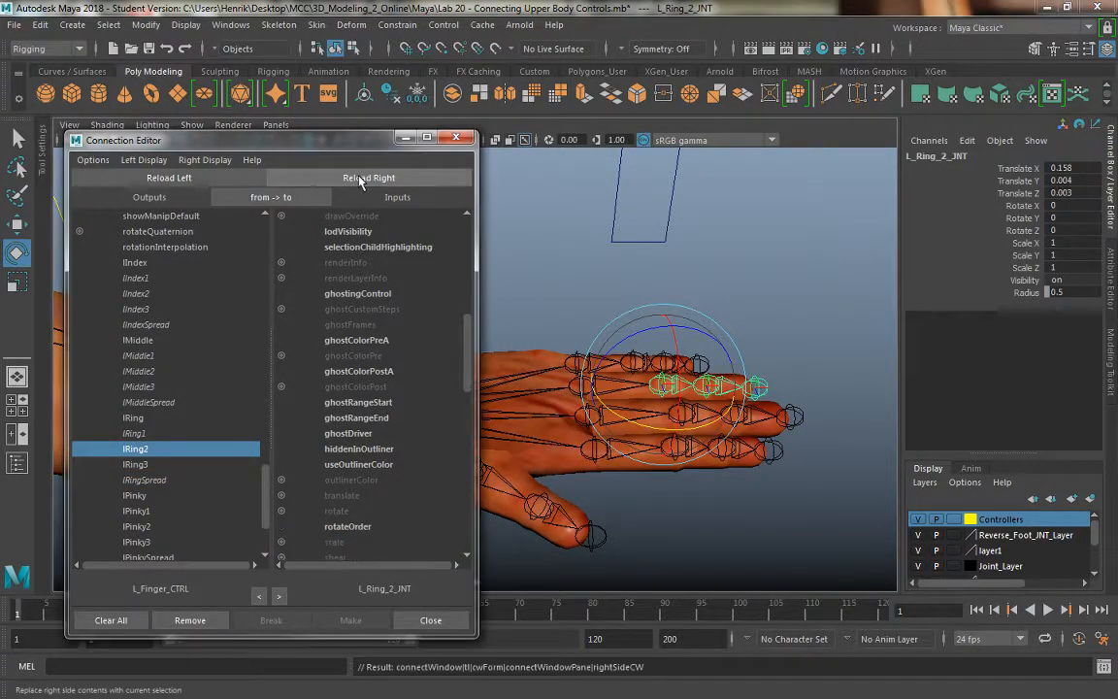
pyautogui.click(281, 510)
pyautogui.click(334, 502)
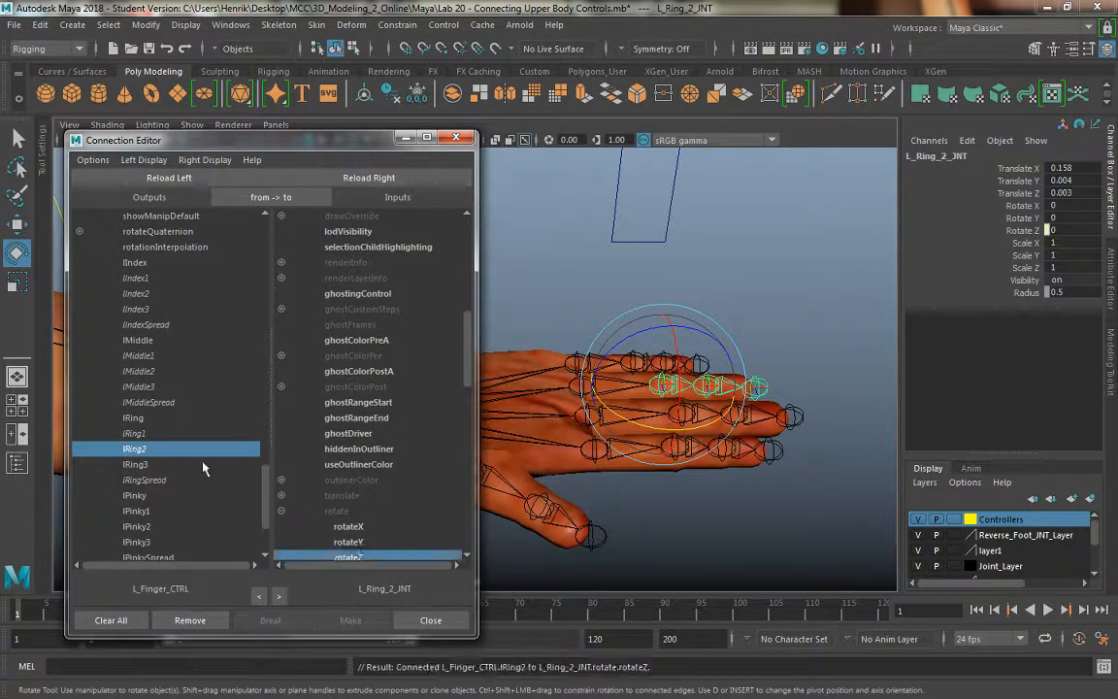
# Load L_Ring_3_JNT as the input object and connect lRing3 to its rotateZ.
pyautogui.click(136, 464)
pyautogui.click(750, 379)
pyautogui.click(720, 383)
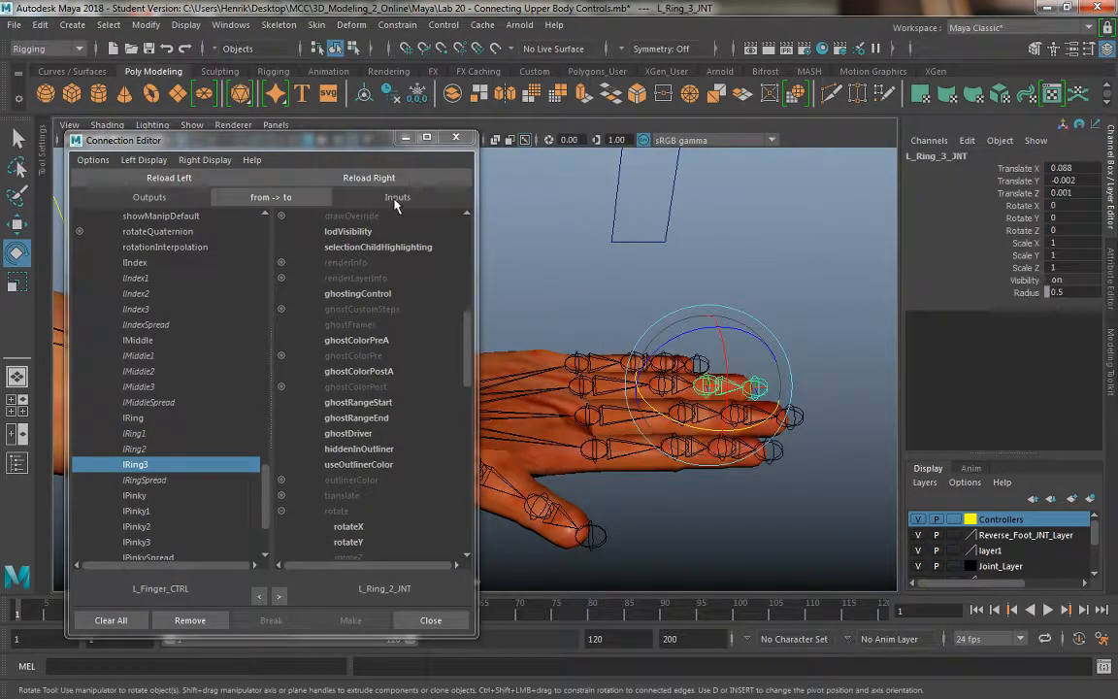
pyautogui.click(393, 180)
pyautogui.click(282, 510)
pyautogui.click(347, 558)
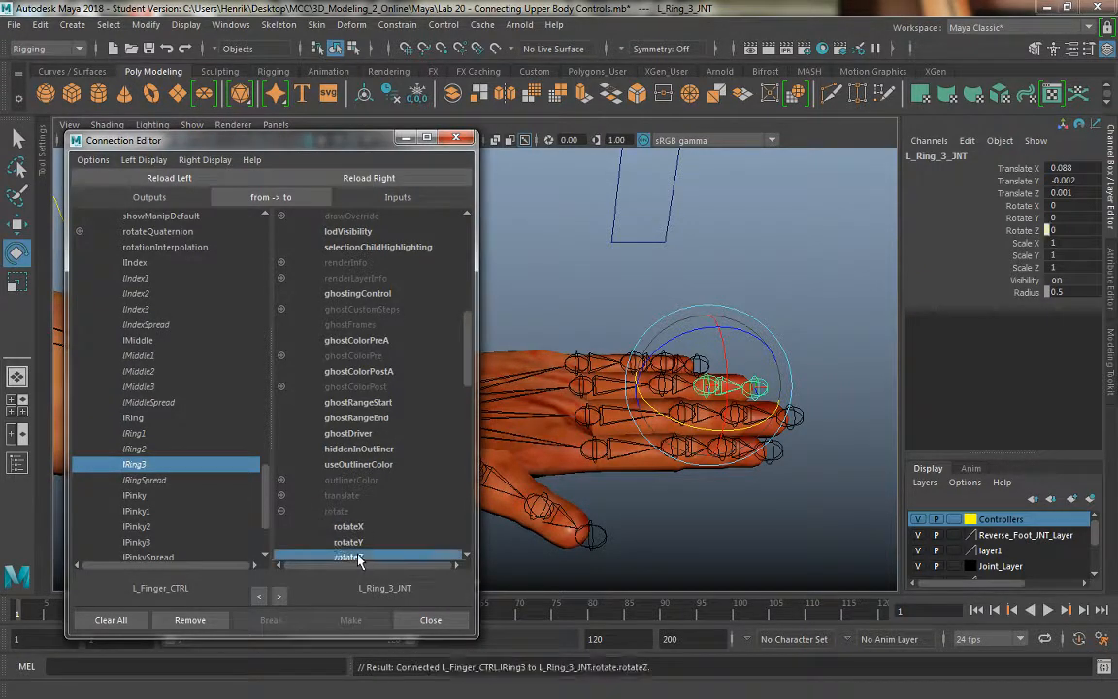
# Load L_Pinky_1_JNT as the input object and connect lPinky1 to its rotateZ and lPinkySpread to its rotateY.
pyautogui.click(153, 511)
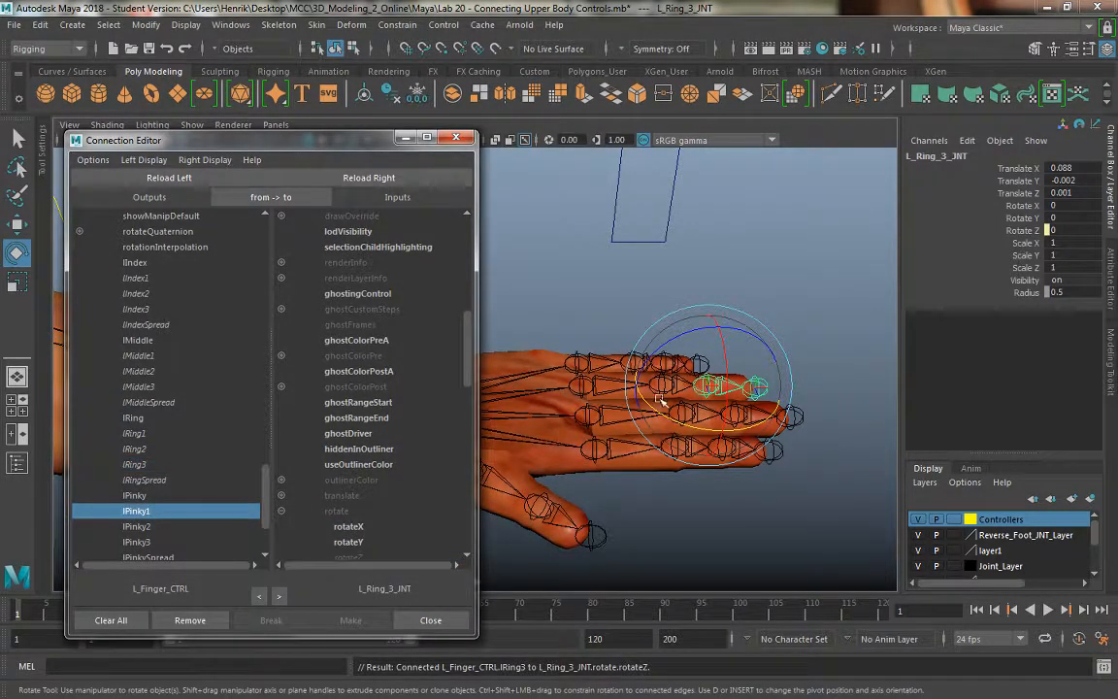
pyautogui.click(524, 322)
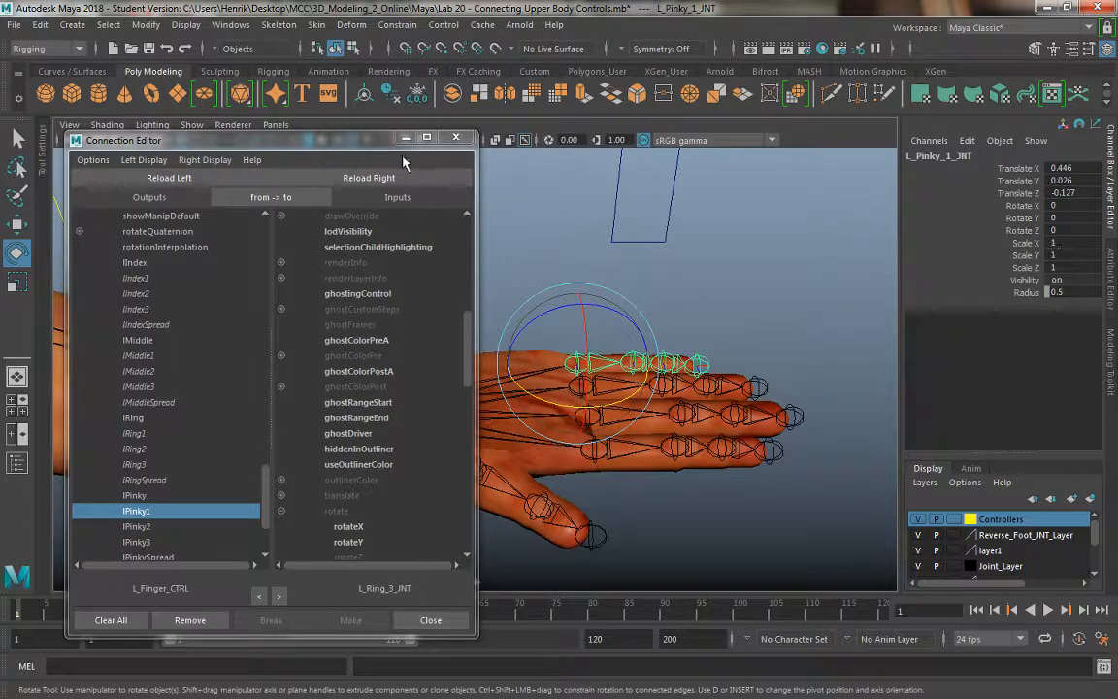
pyautogui.click(369, 178)
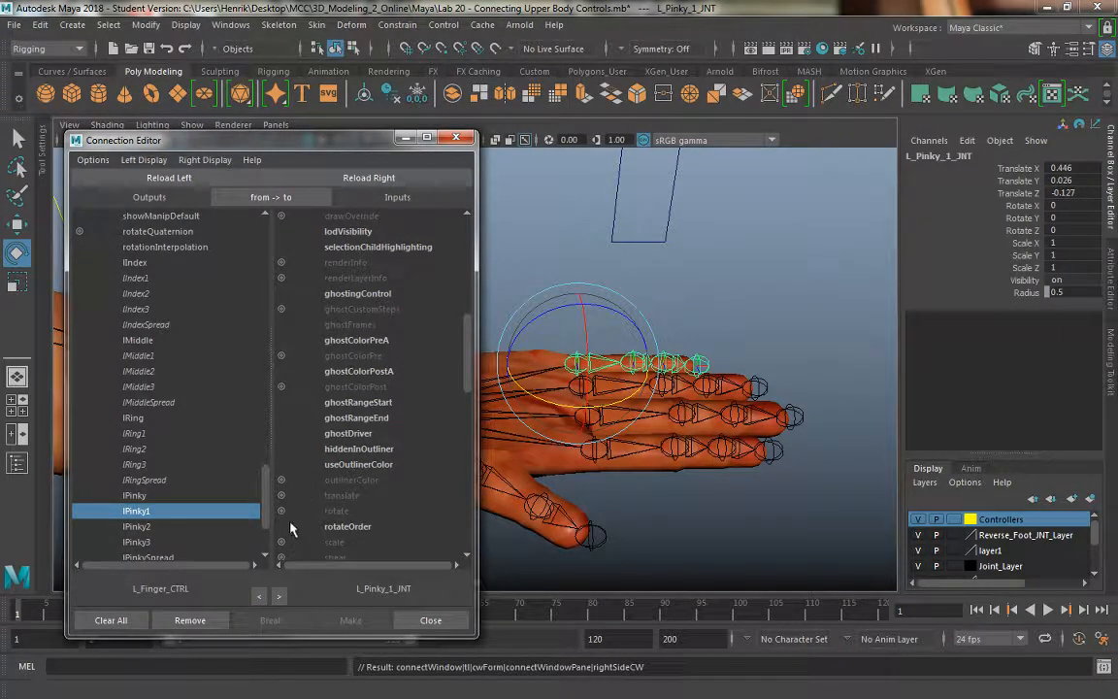
pyautogui.scroll(-5, 379, 493)
pyautogui.scroll(4, 379, 493)
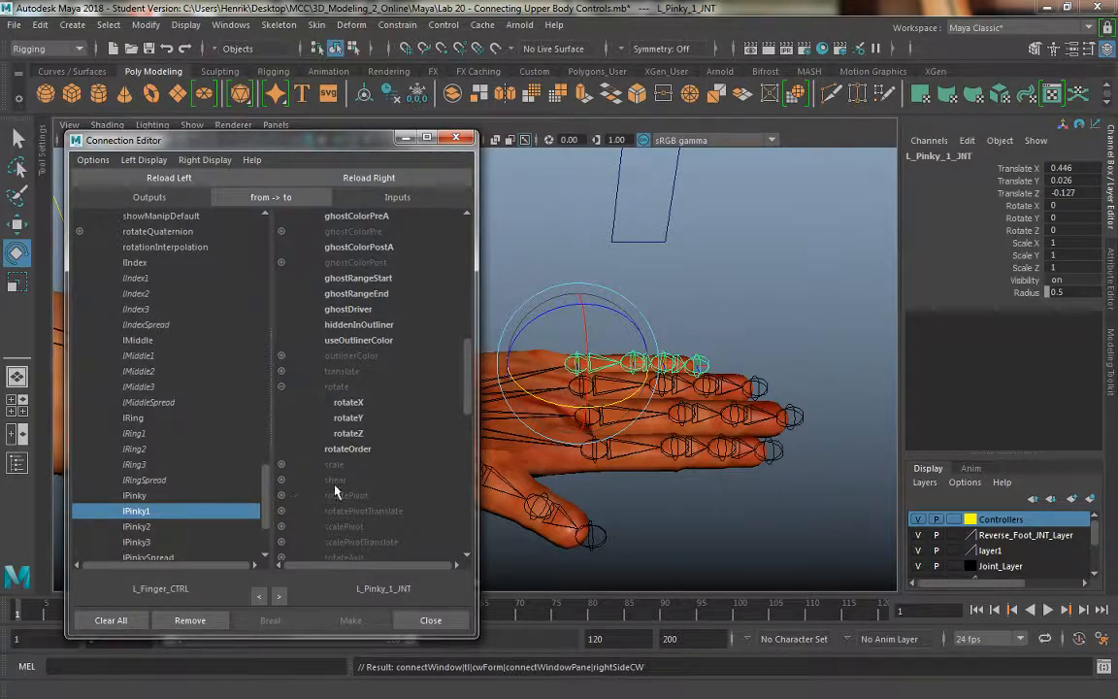
pyautogui.click(349, 433)
pyautogui.click(155, 557)
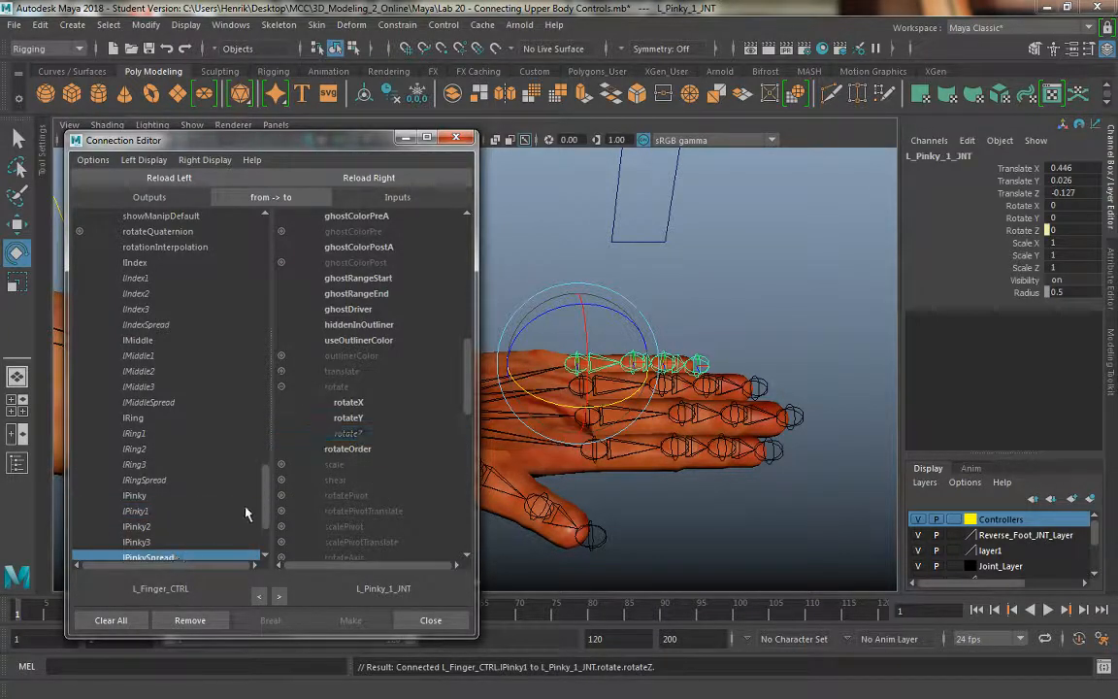
pyautogui.scroll(-3, 263, 527)
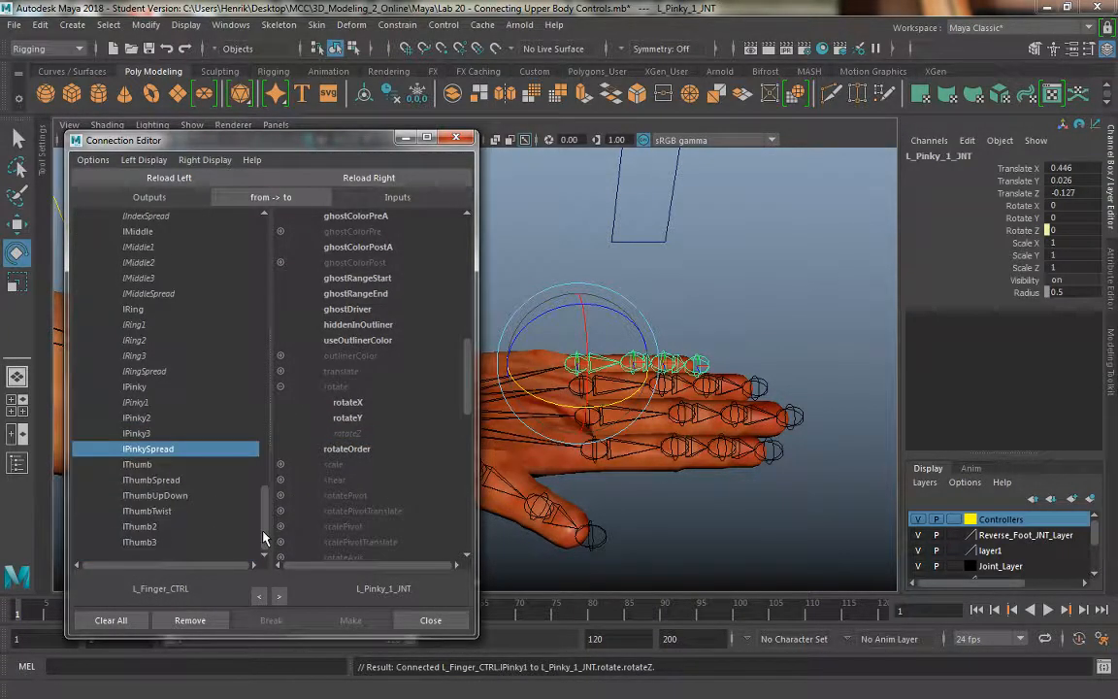
pyautogui.click(349, 418)
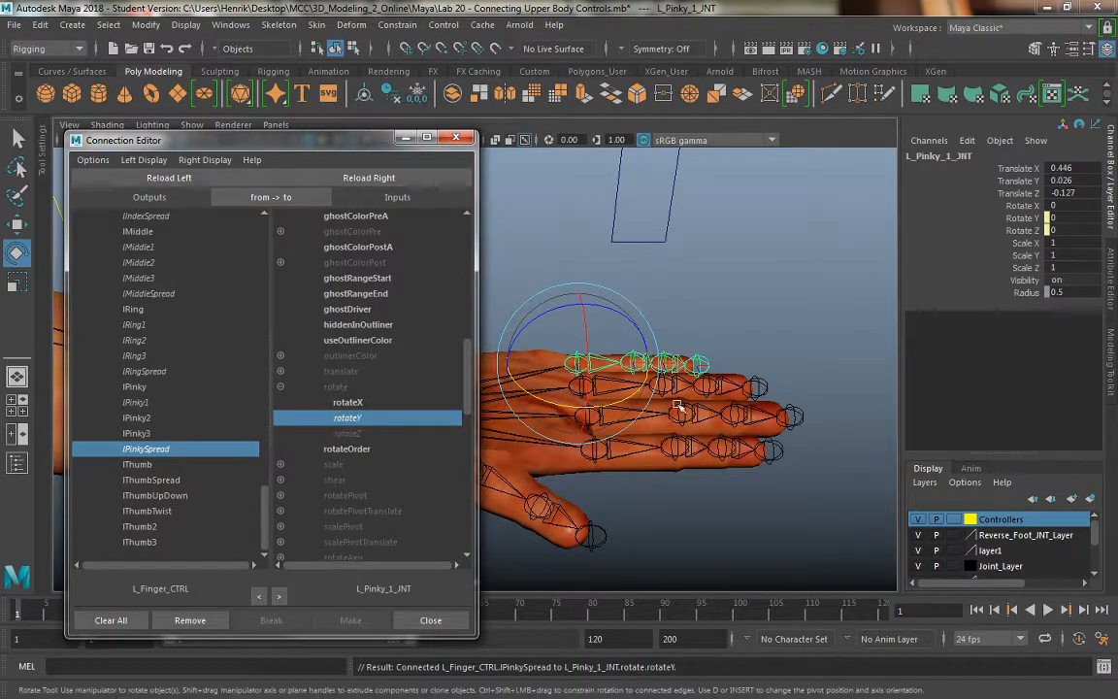
# Load L_Pinky_2_JNT as the input object and connect lPinky2 to its rotateZ.
pyautogui.click(198, 417)
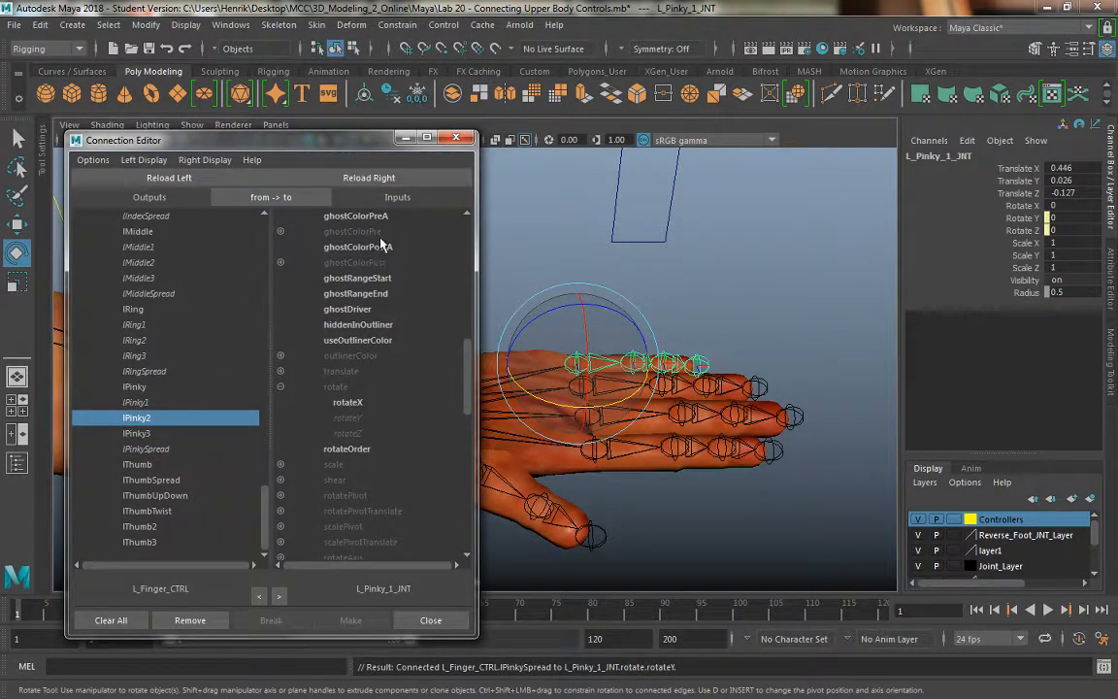
pyautogui.click(704, 342)
pyautogui.click(634, 360)
pyautogui.click(396, 179)
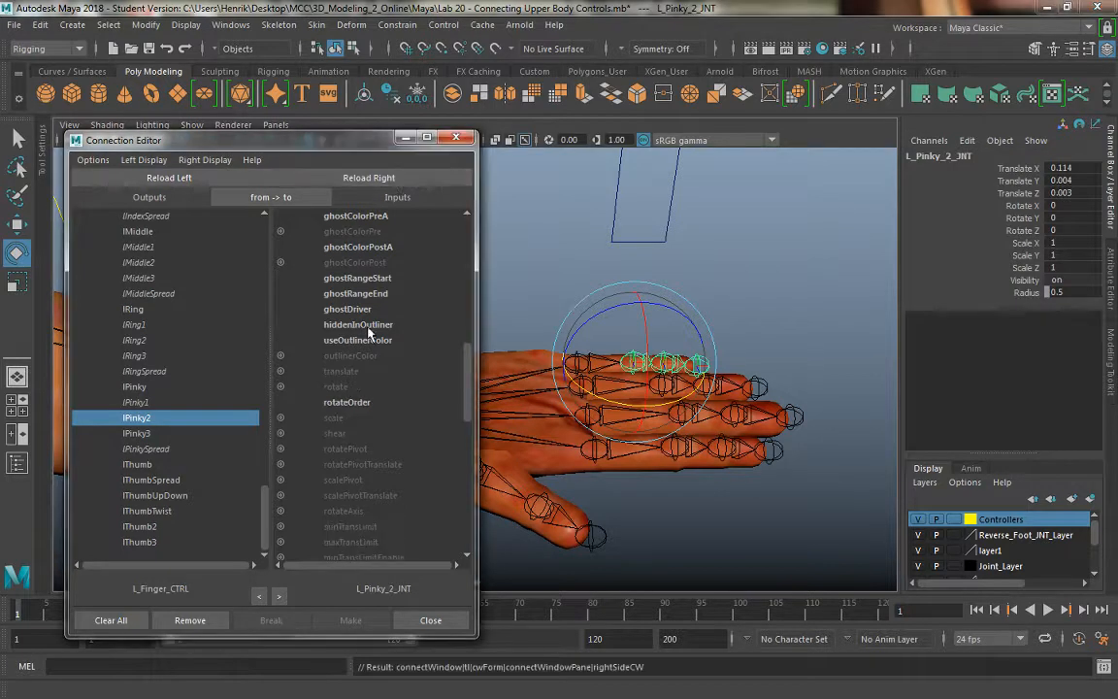
pyautogui.click(281, 387)
pyautogui.click(320, 433)
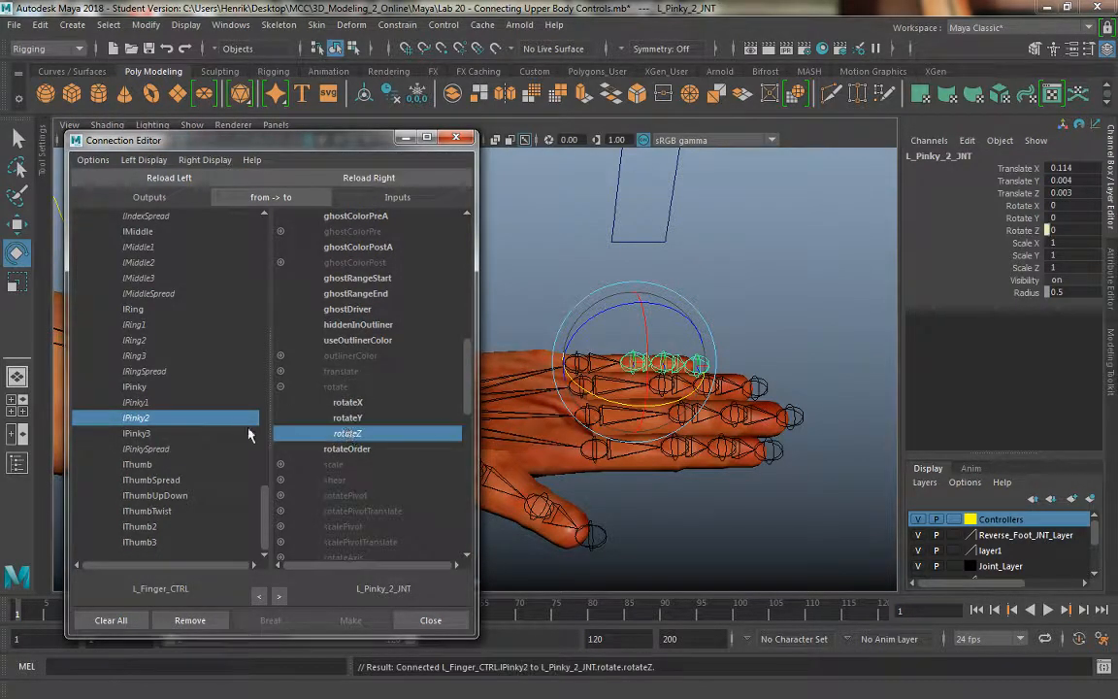
# Load L_Pinky_3_JNT as the input object, connect lPinky3 to its rotateZ, and deselect the joint.
pyautogui.click(774, 320)
pyautogui.click(666, 363)
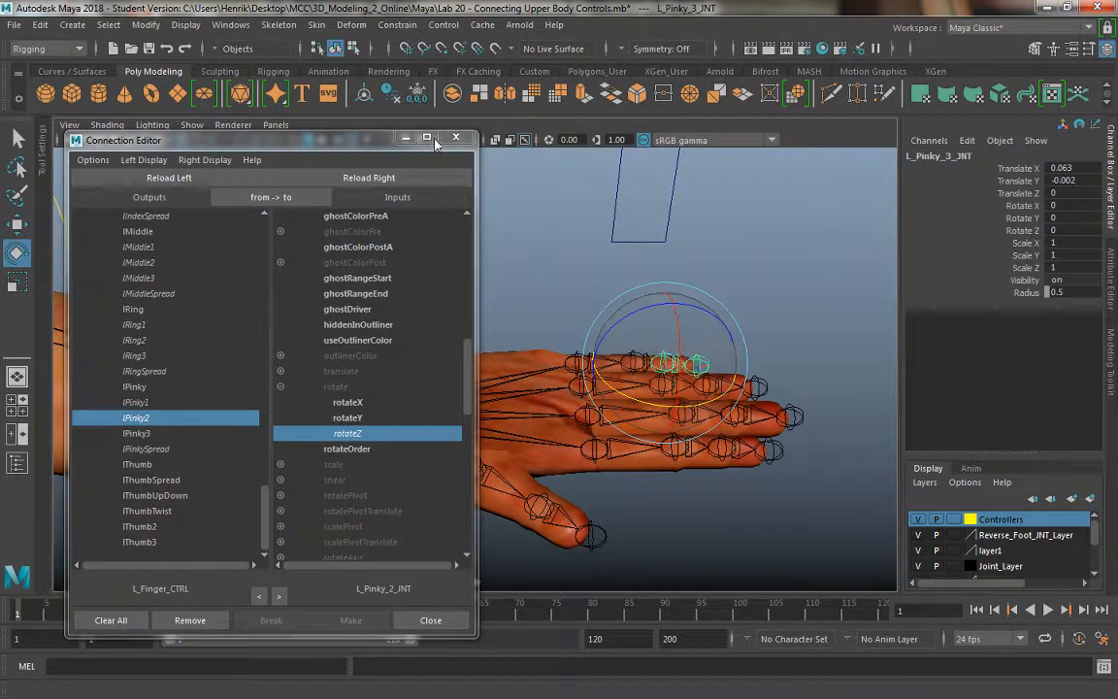
pyautogui.click(372, 180)
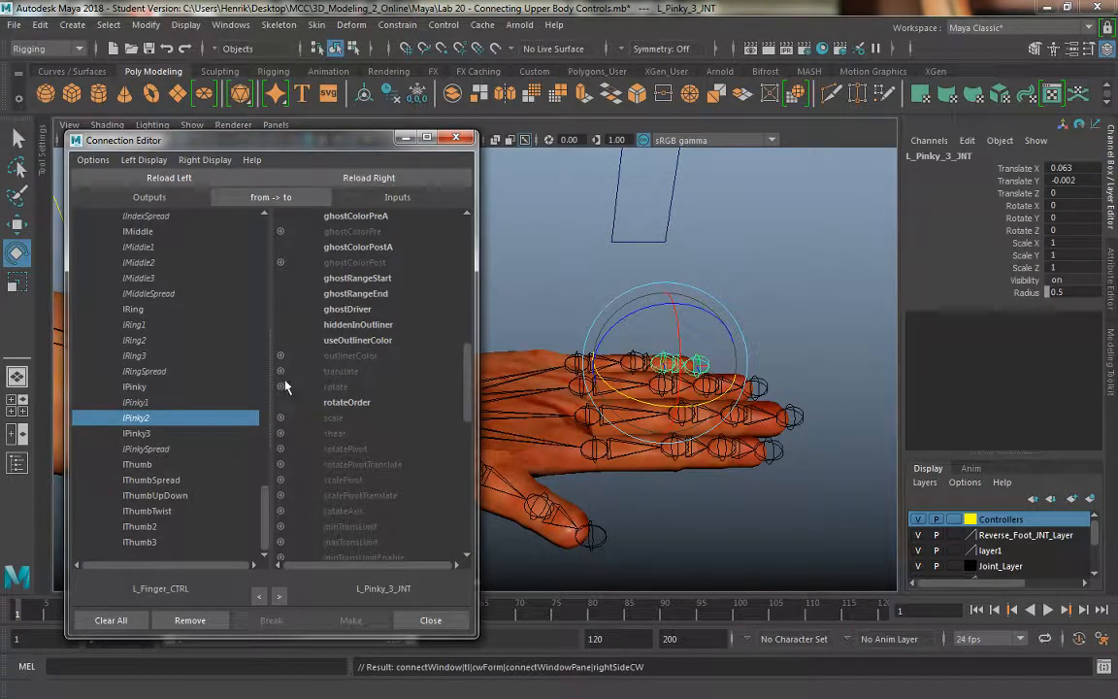
pyautogui.click(209, 434)
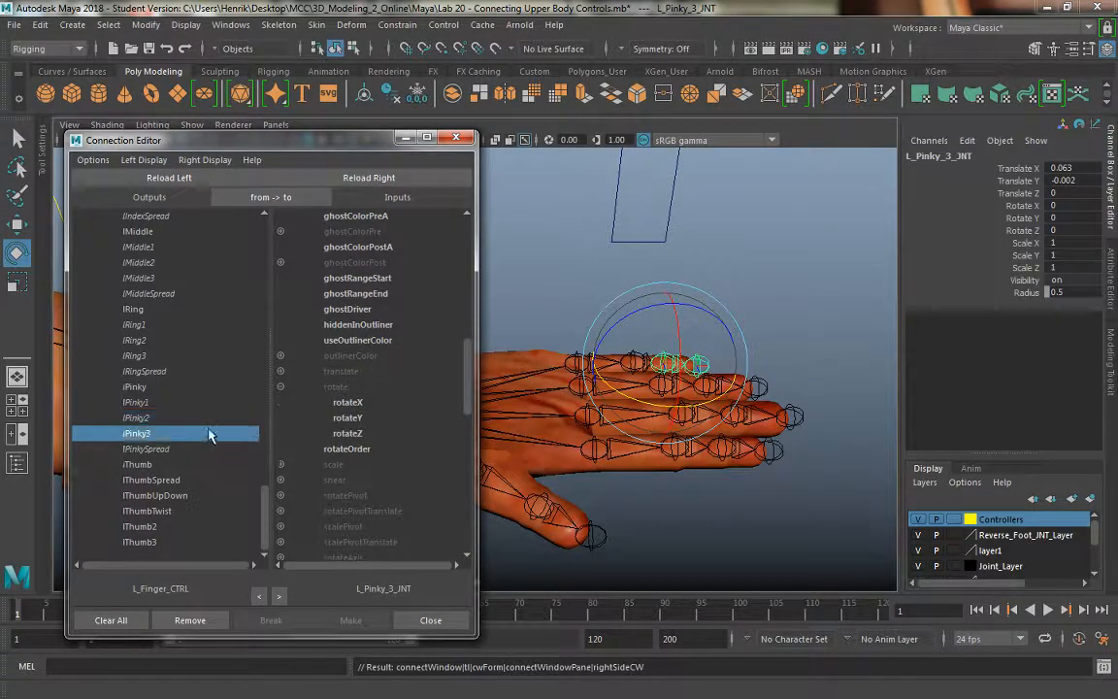
pyautogui.click(351, 434)
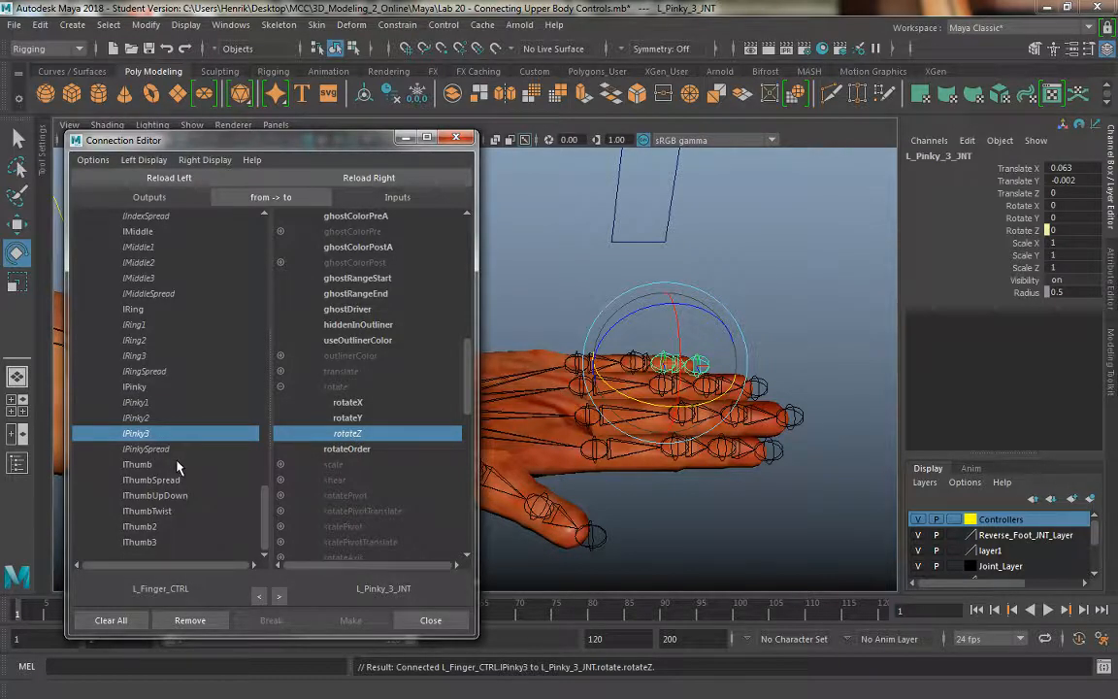
pyautogui.click(688, 524)
pyautogui.keyDown('alt'); pyautogui.moveTo(668, 495); pyautogui.dragTo(742, 493, button='middle'); pyautogui.keyUp('alt')
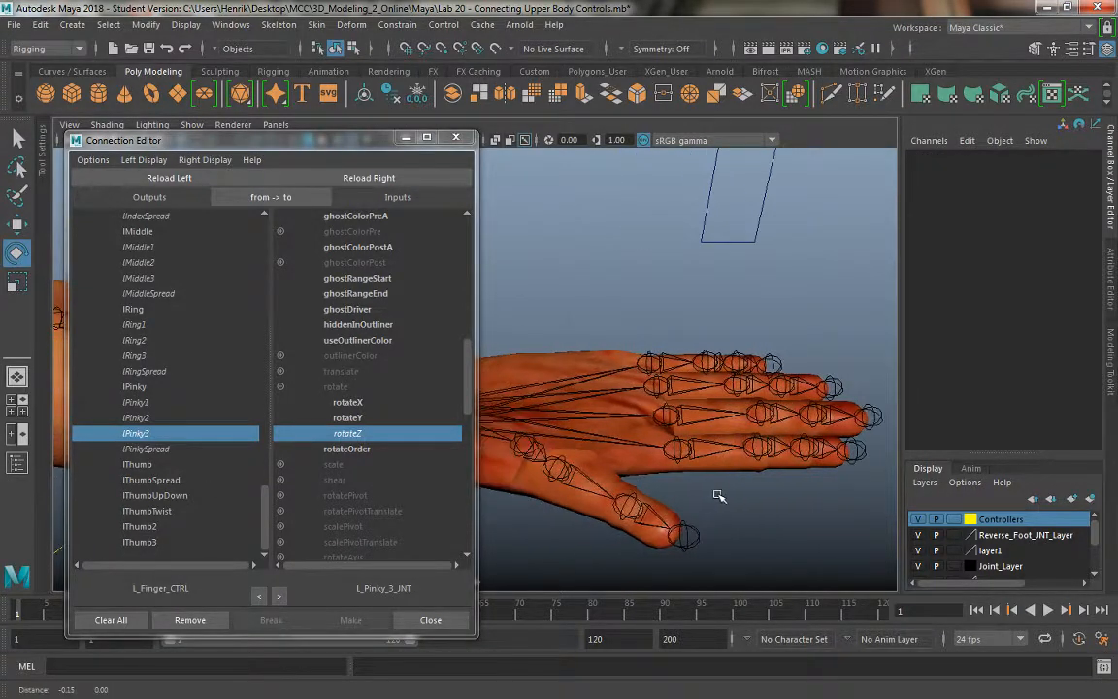
# Try rotating L_Thumb_2_JNT about its Y axis by about -11 degrees and undo the rotation.
pyautogui.click(587, 498)
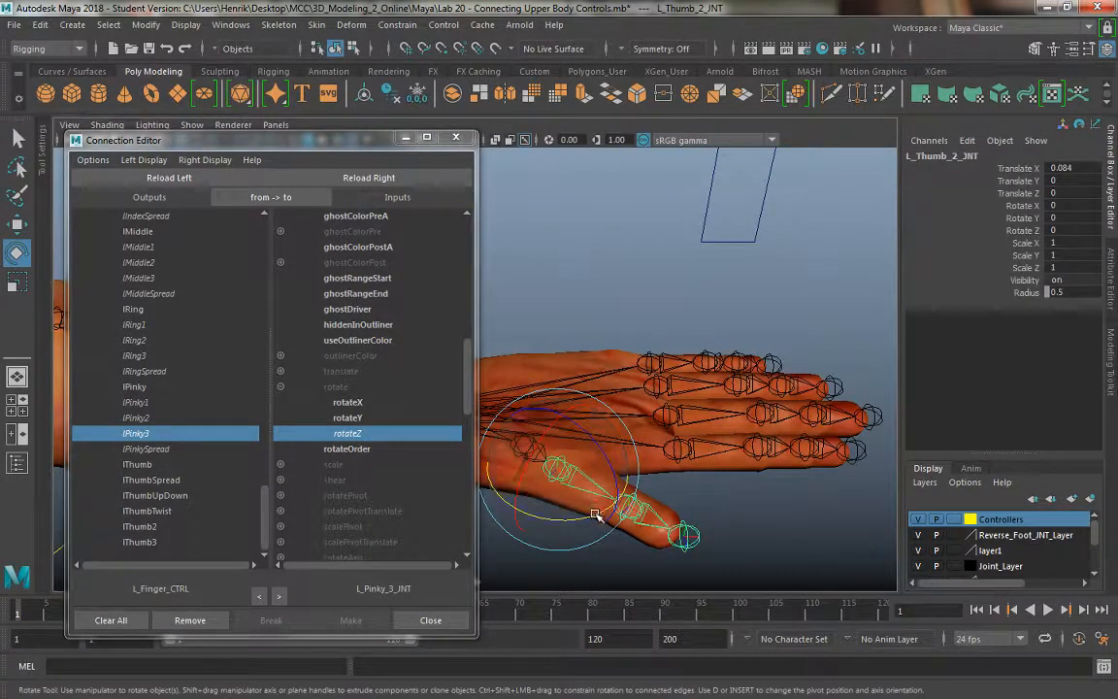
pyautogui.moveTo(595, 517); pyautogui.dragTo(600, 526)
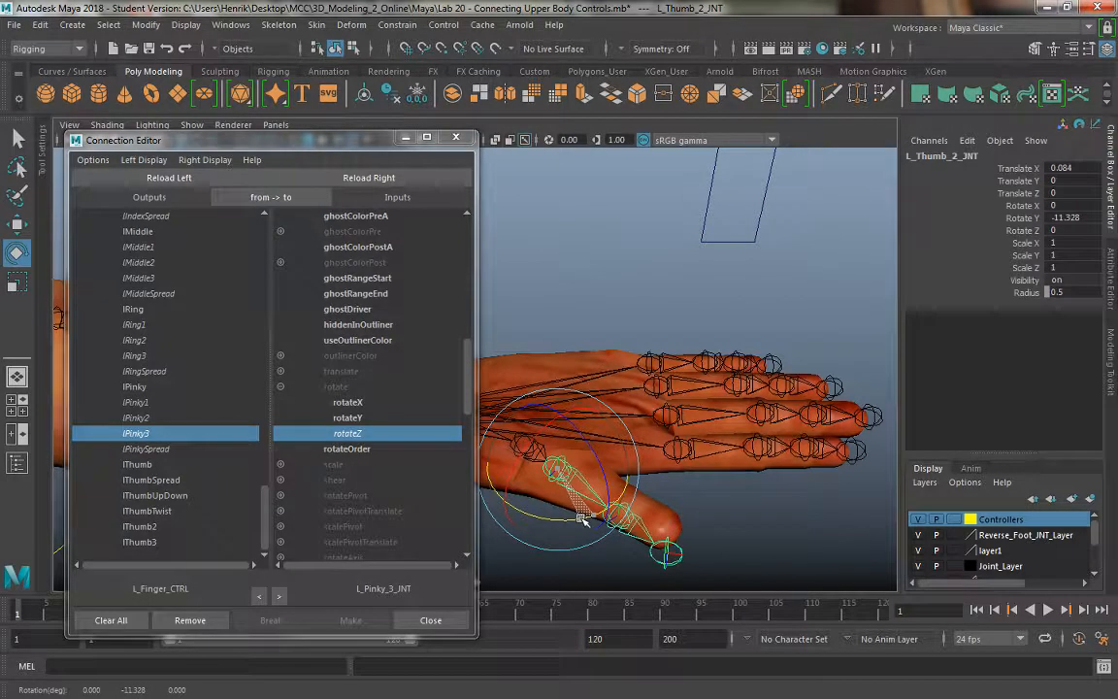
pyautogui.hotkey('ctrl', 'z')
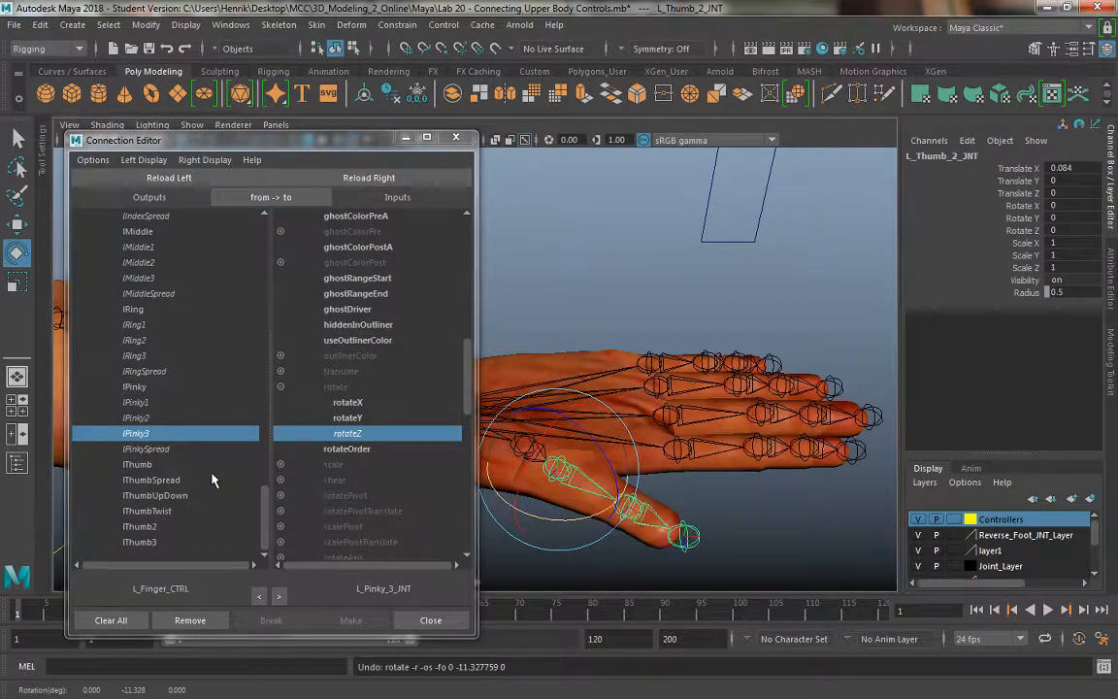
# Load L_Thumb_1_JNT as the input object, check its rotation axis, and connect lThumbSpread to its rotateY.
pyautogui.click(155, 479)
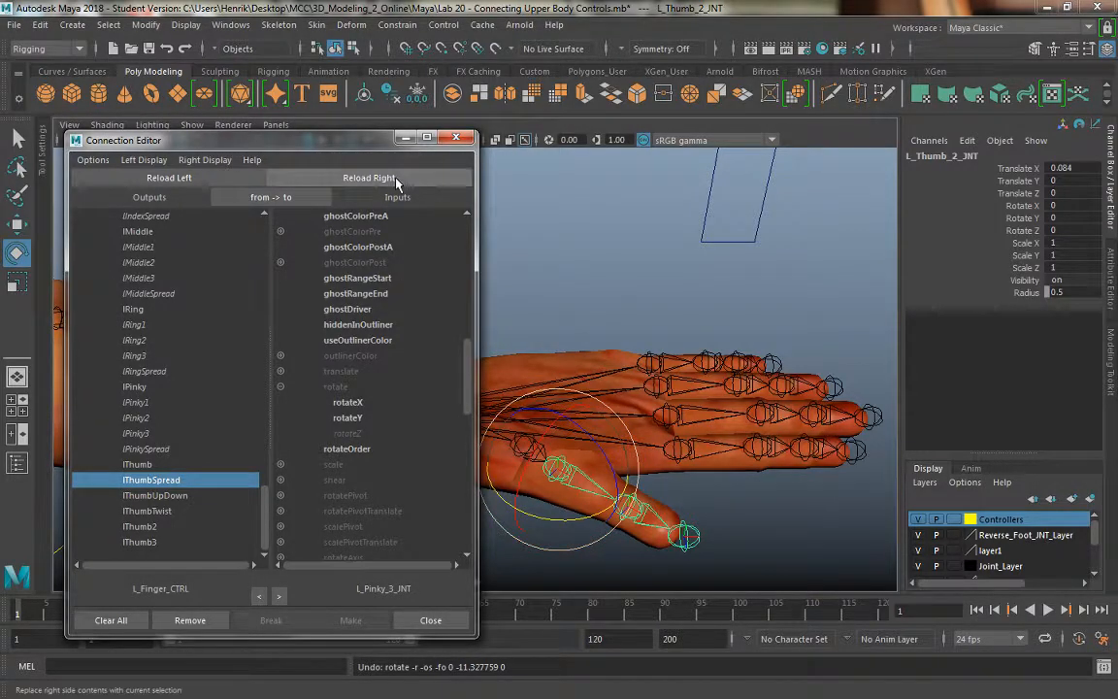
pyautogui.click(364, 177)
pyautogui.keyDown('alt'); pyautogui.moveTo(743, 502); pyautogui.dragTo(798, 489, button='middle'); pyautogui.keyUp('alt')
pyautogui.click(547, 537)
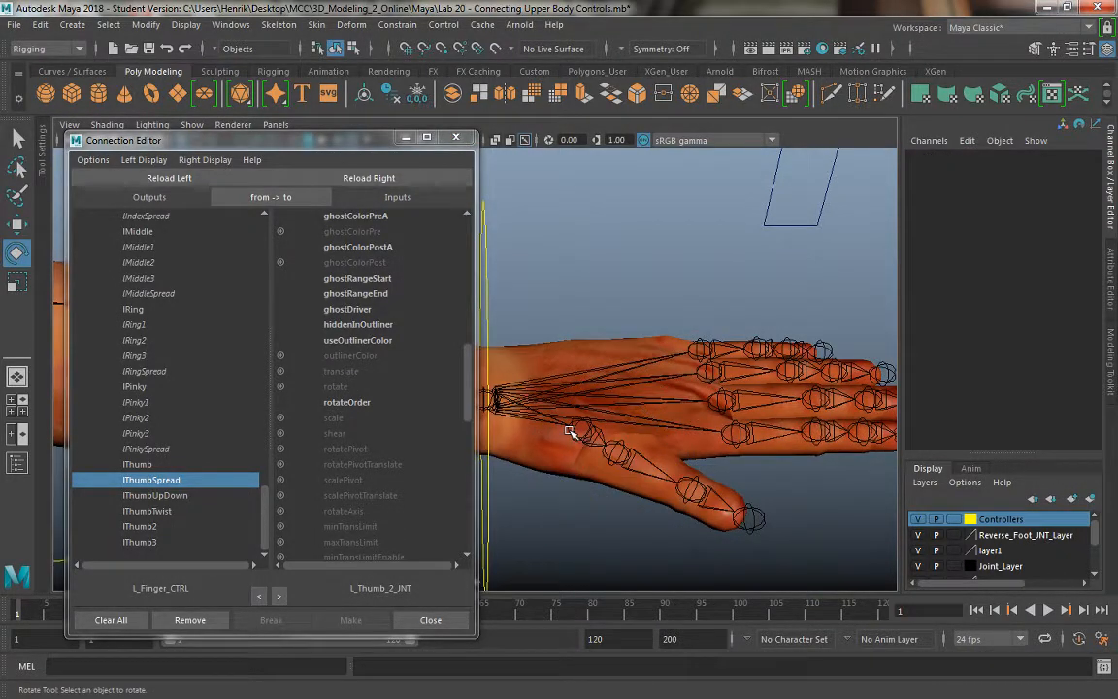
pyautogui.click(574, 431)
pyautogui.moveTo(577, 445); pyautogui.dragTo(563, 480)
pyautogui.hotkey('ctrl', 'z')
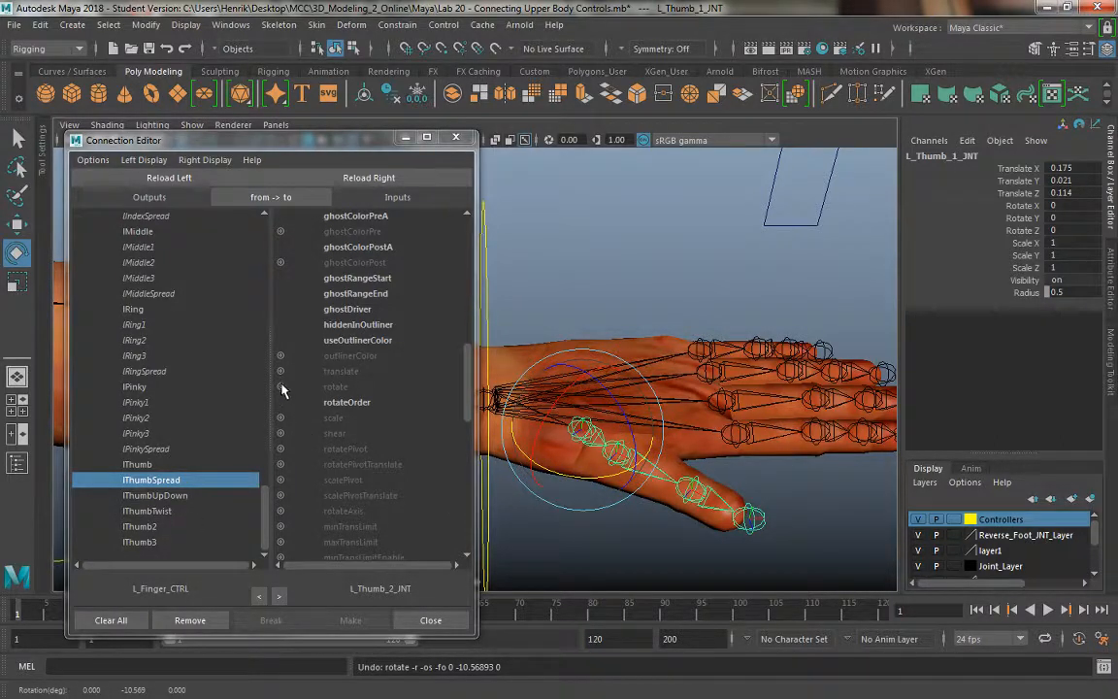
pyautogui.click(396, 178)
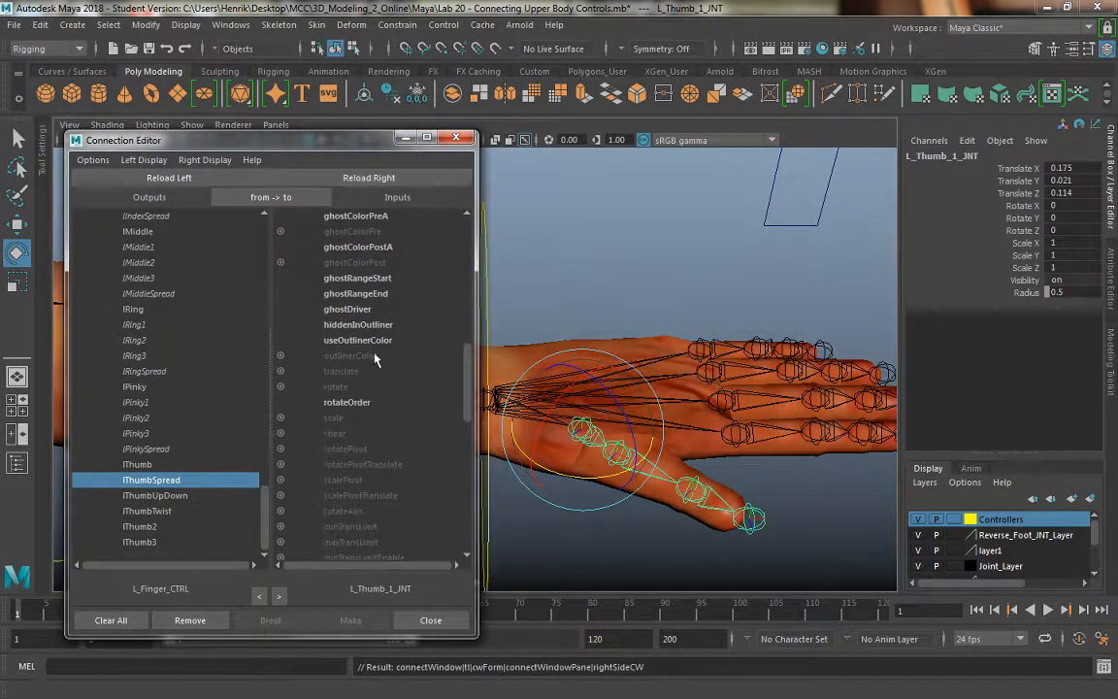
pyautogui.click(280, 386)
pyautogui.click(341, 419)
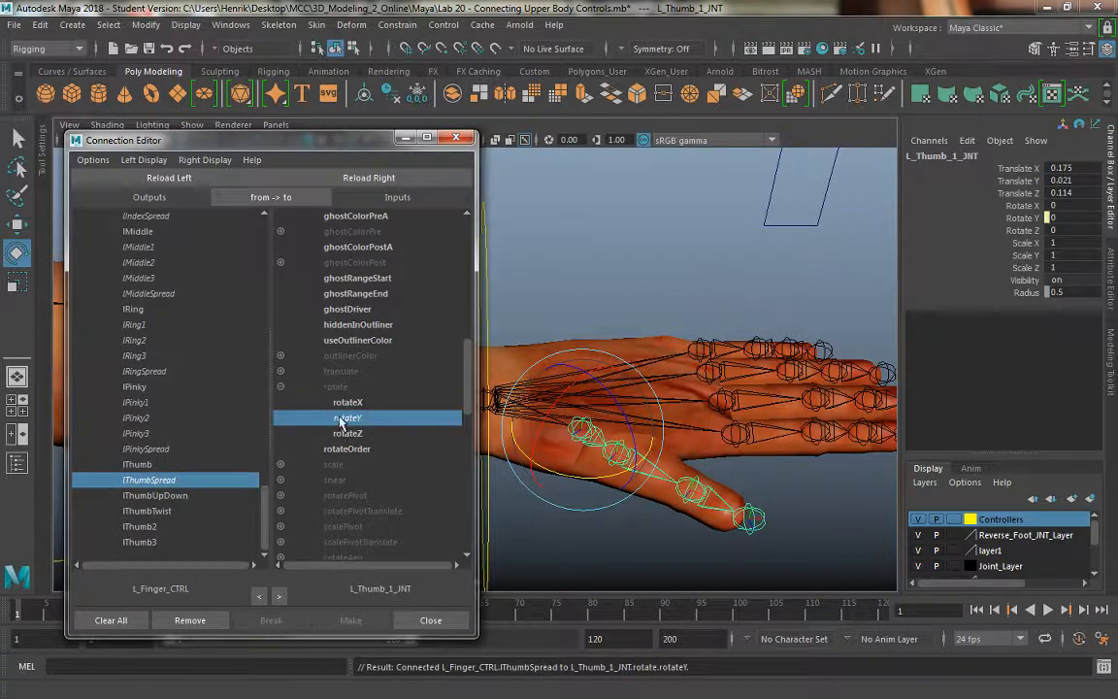
# Connect lThumbTwist to rotateX and lThumbUpDown to rotateZ of L_Thumb_1_JNT, undoing the trial rotation about X.
pyautogui.moveTo(559, 432)
pyautogui.mouseDown()
pyautogui.moveTo(556, 408)
pyautogui.moveTo(553, 443)
pyautogui.mouseUp()
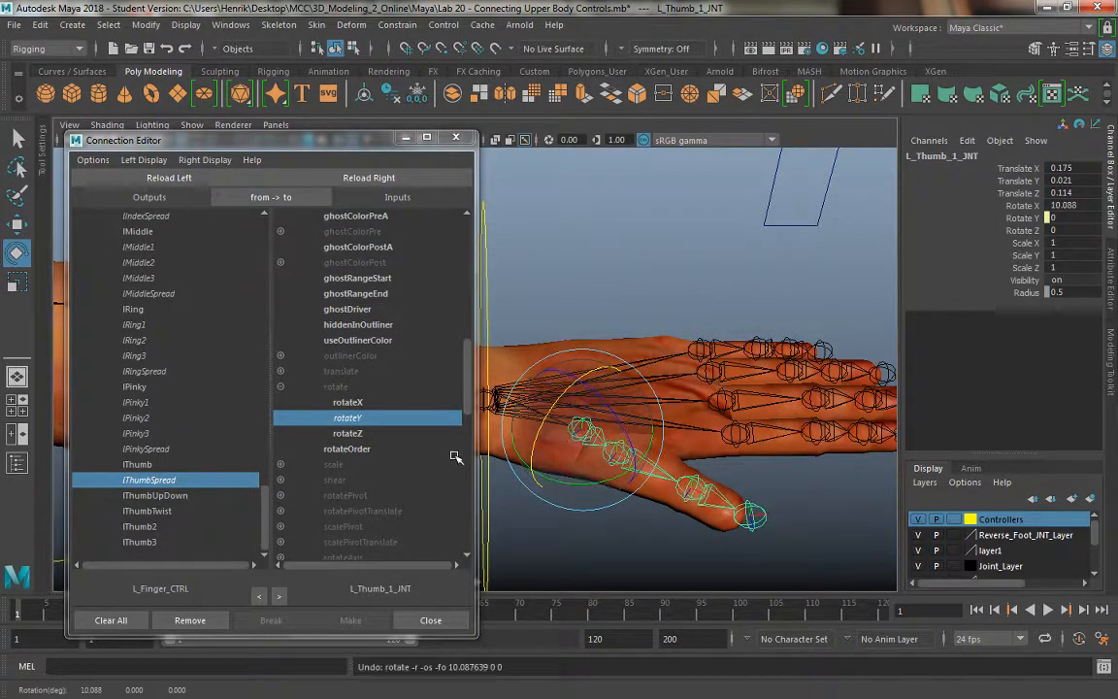
pyautogui.hotkey('ctrl', 'z')
pyautogui.click(173, 513)
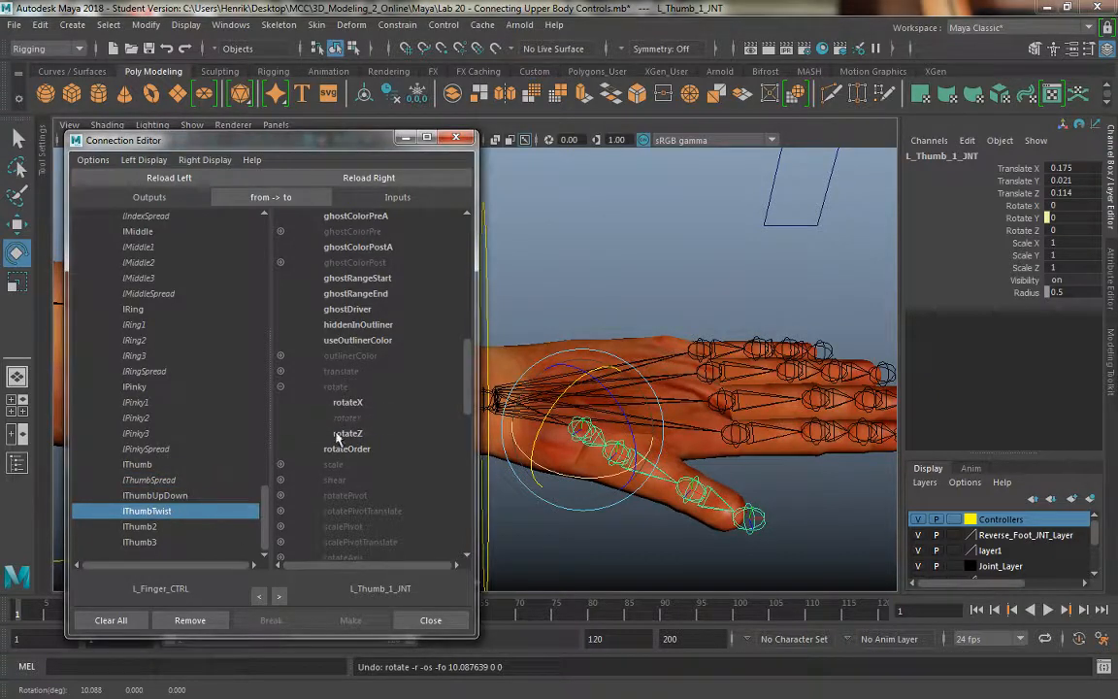
pyautogui.click(347, 402)
pyautogui.click(174, 495)
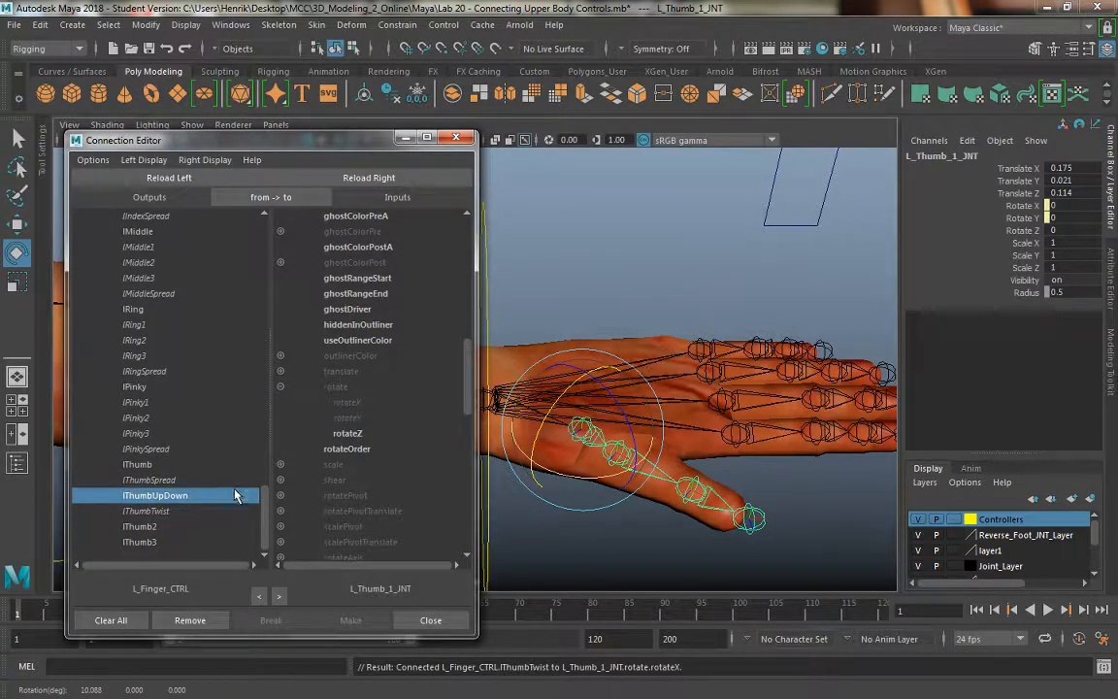
pyautogui.click(348, 434)
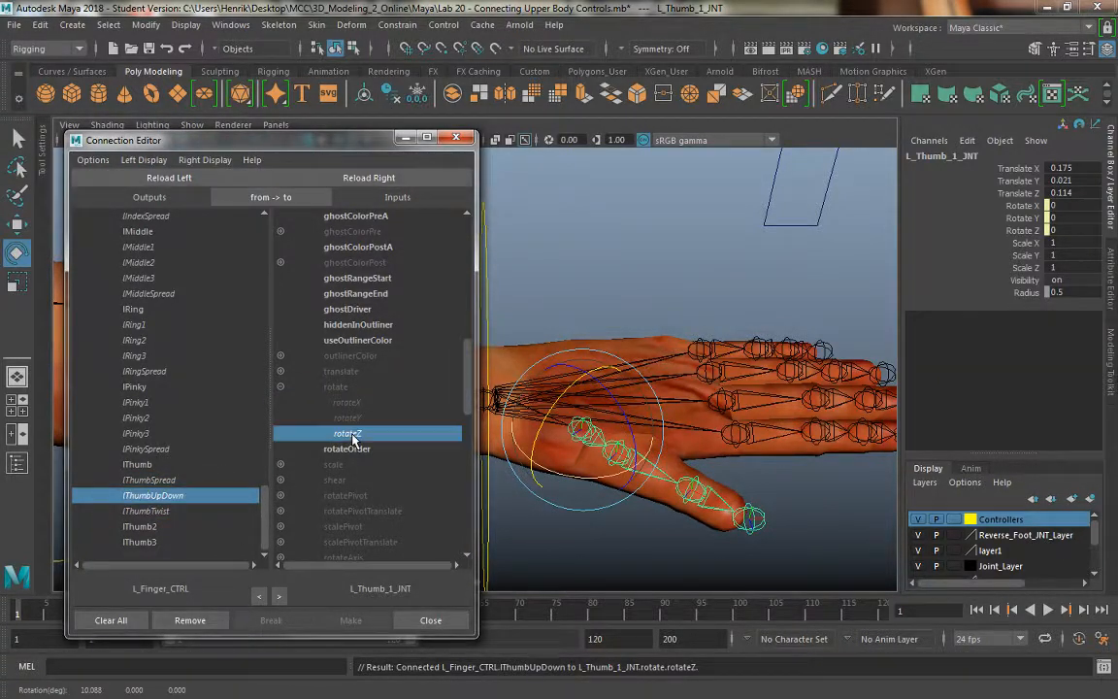
# Load L_Thumb_2_JNT as the input object and connect lThumb2 to its rotateZ, undoing the trial rotation.
pyautogui.click(183, 529)
pyautogui.click(629, 560)
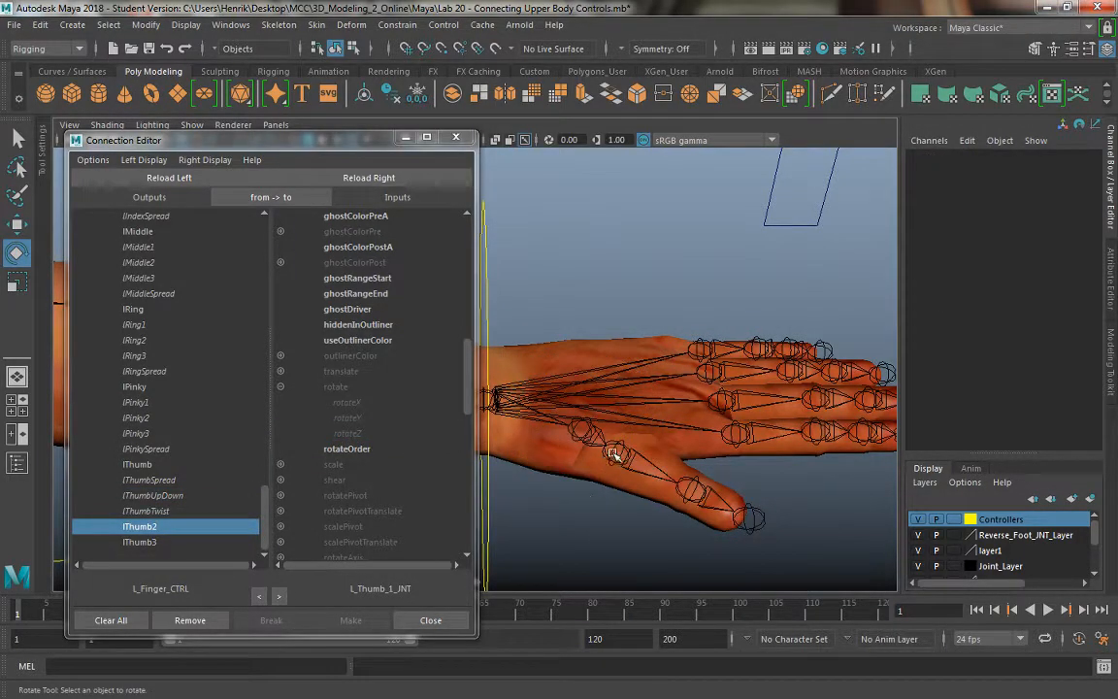
pyautogui.click(616, 452)
pyautogui.click(350, 175)
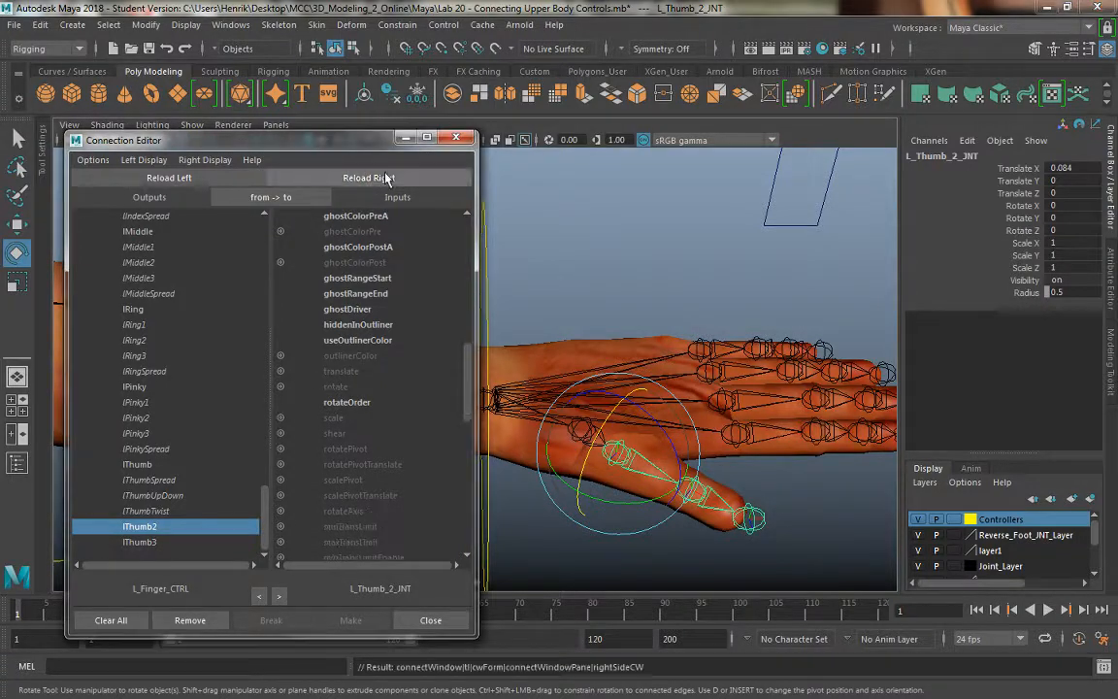
pyautogui.moveTo(623, 462); pyautogui.dragTo(664, 439)
pyautogui.hotkey('ctrl', 'z')
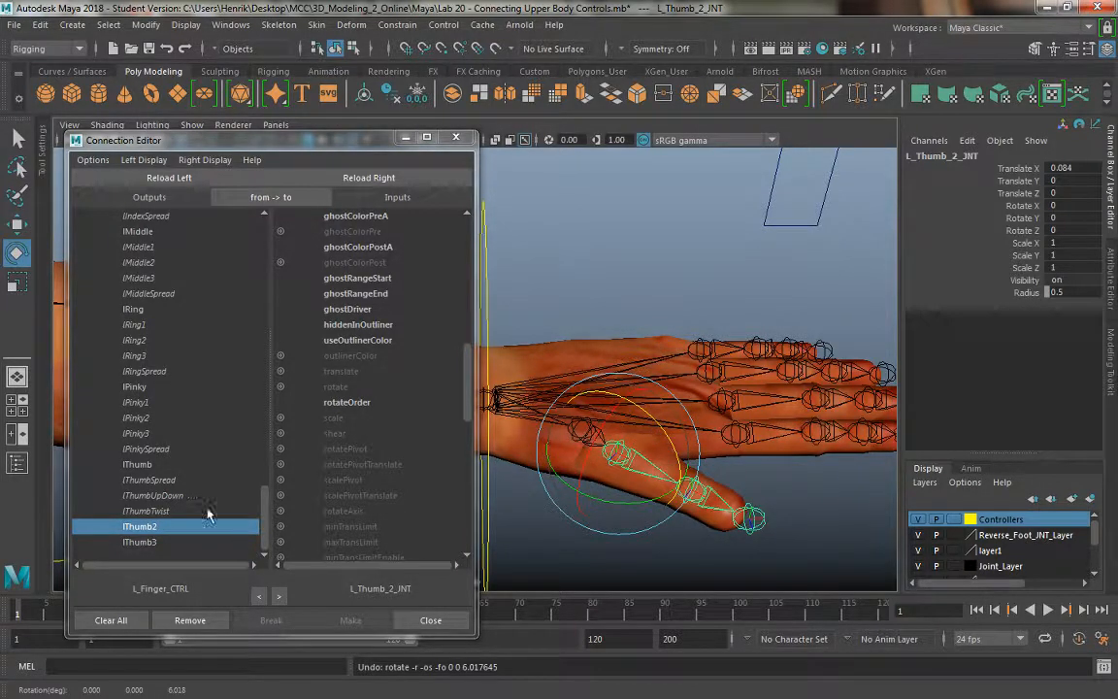
pyautogui.click(281, 386)
pyautogui.click(339, 434)
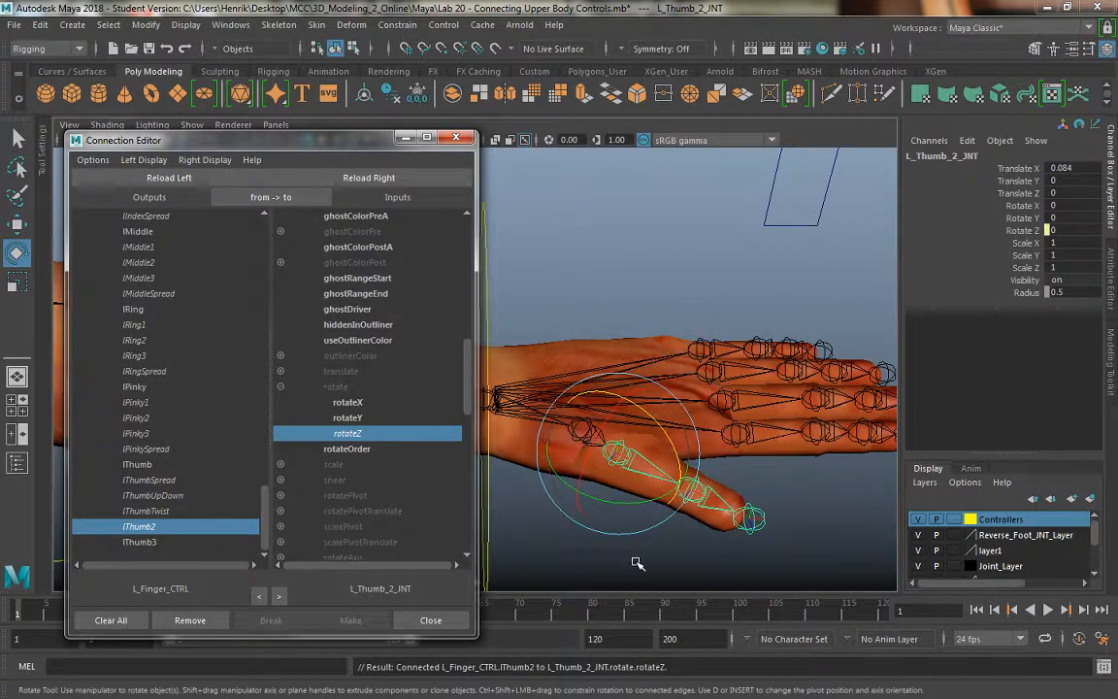
# Load L_Thumb_3_JNT as the input object, connect lThumb3 to its rotateZ, and close the Connection Editor.
pyautogui.click(678, 512)
pyautogui.click(749, 517)
pyautogui.click(369, 177)
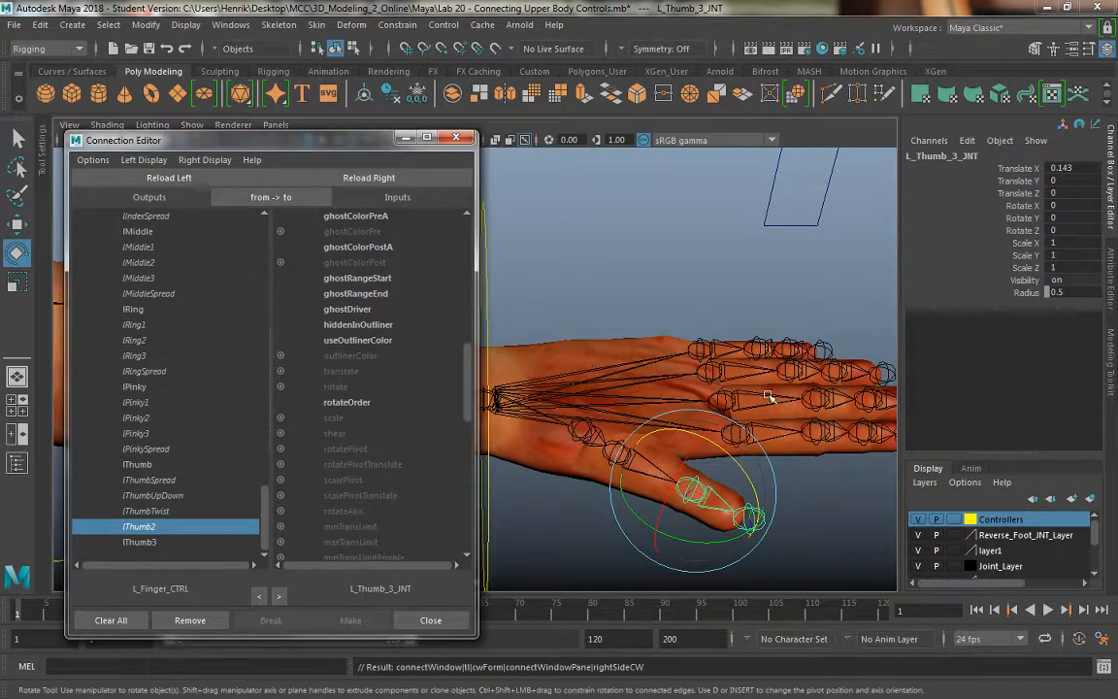
pyautogui.click(186, 543)
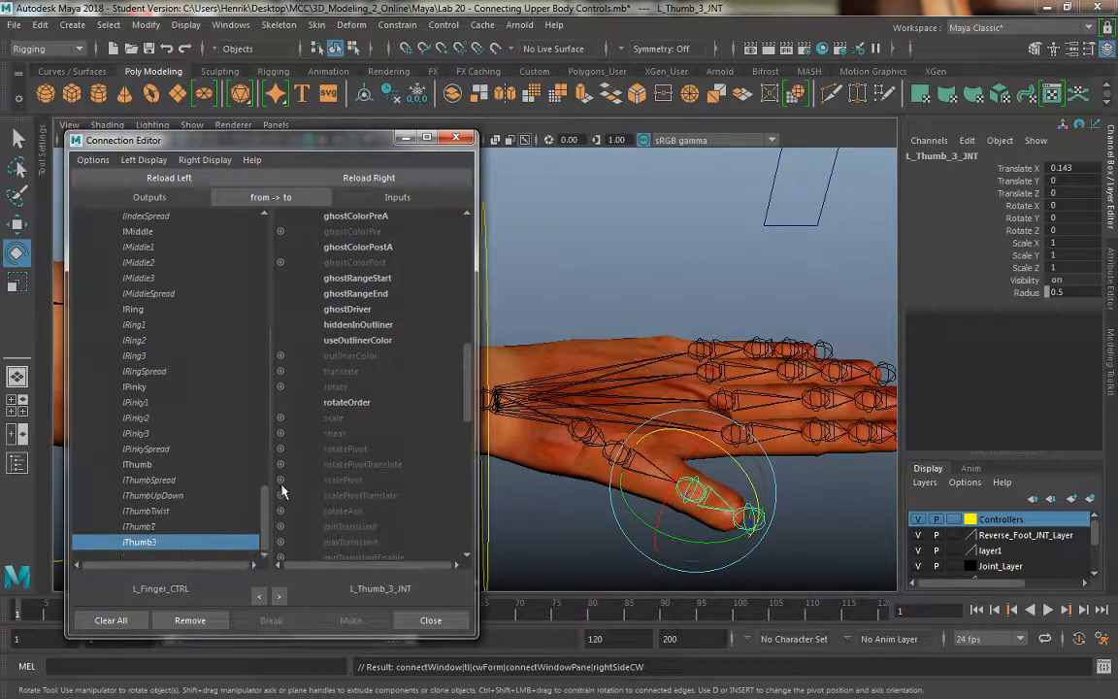
pyautogui.click(281, 387)
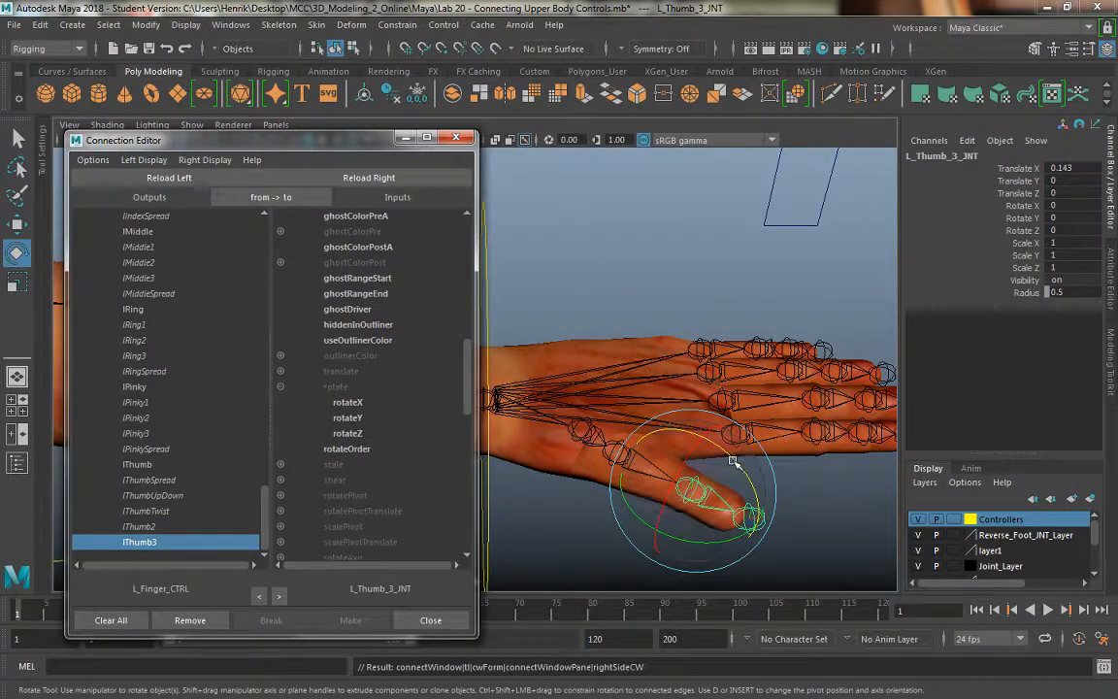
pyautogui.moveTo(697, 482); pyautogui.dragTo(755, 493)
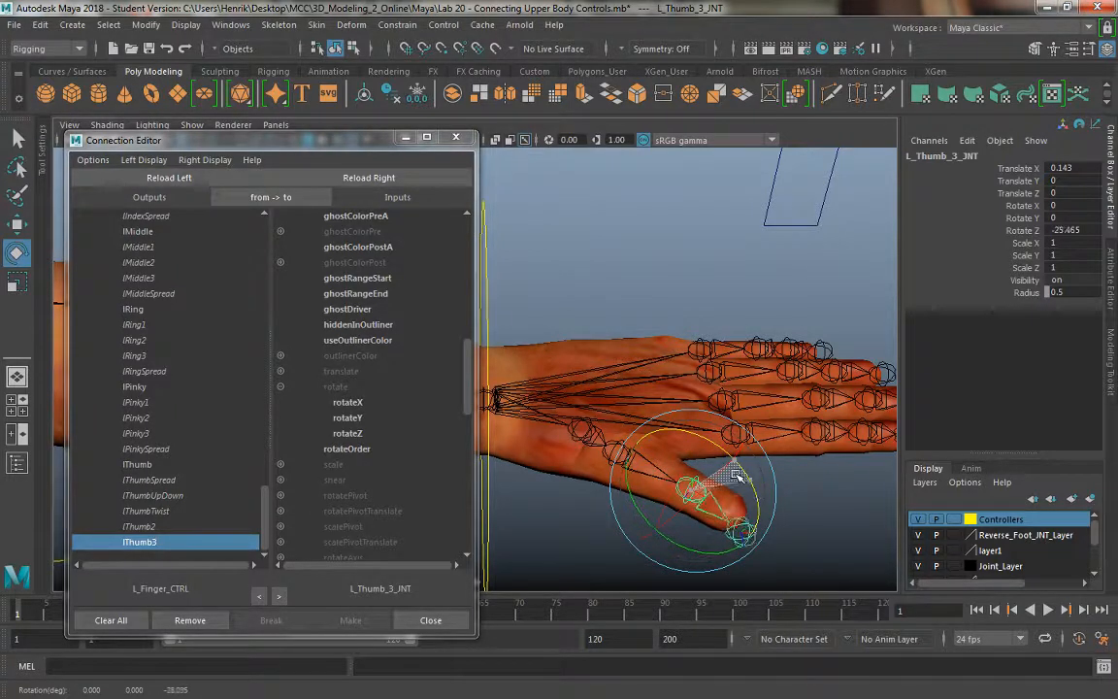
pyautogui.hotkey('ctrl', 'z')
pyautogui.hotkey('ctrl', 'z')
pyautogui.click(347, 433)
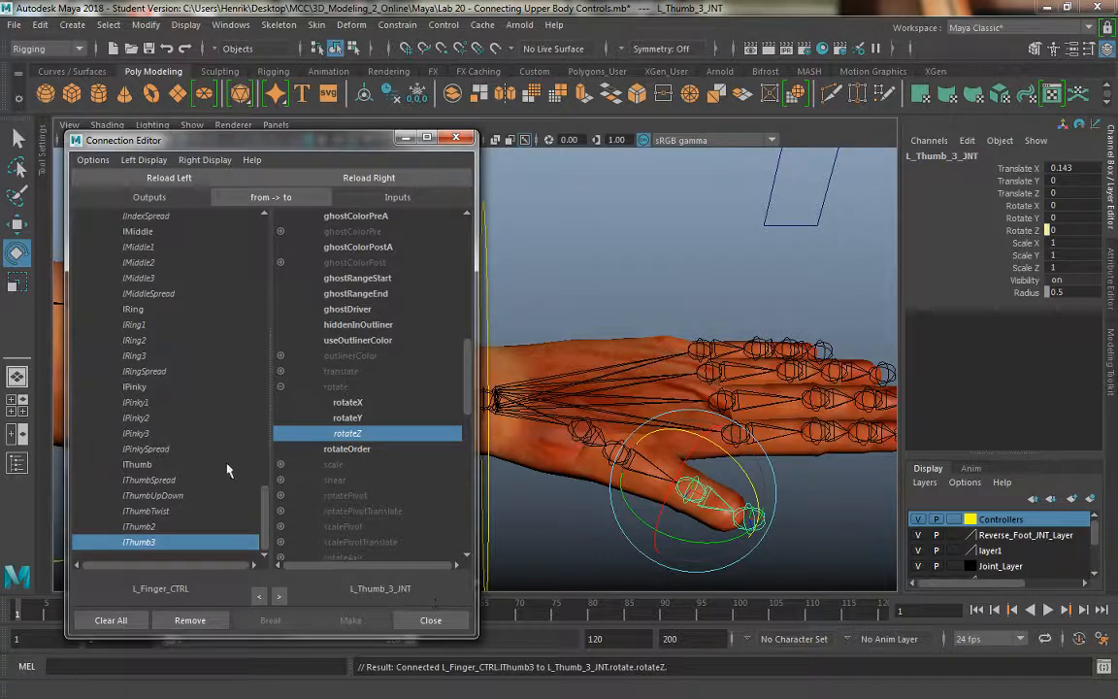
pyautogui.click(430, 619)
# Select the F-shaped L_Finger_CTRL, test its L Index 1 attribute on the hand, and undo the change.
pyautogui.scroll(-5, 449, 423)
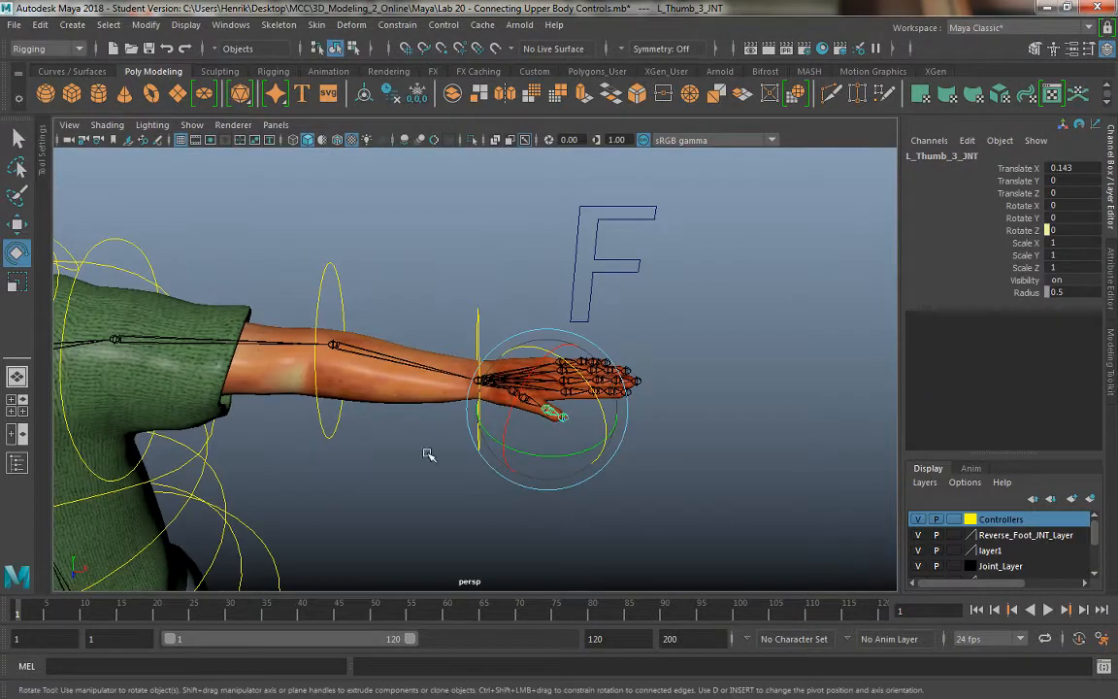
pyautogui.keyDown('alt'); pyautogui.moveTo(427, 454); pyautogui.dragTo(562, 396); pyautogui.keyUp('alt')
pyautogui.keyDown('alt'); pyautogui.moveTo(656, 437); pyautogui.dragTo(660, 497); pyautogui.keyUp('alt')
pyautogui.moveTo(502, 248); pyautogui.dragTo(716, 267)
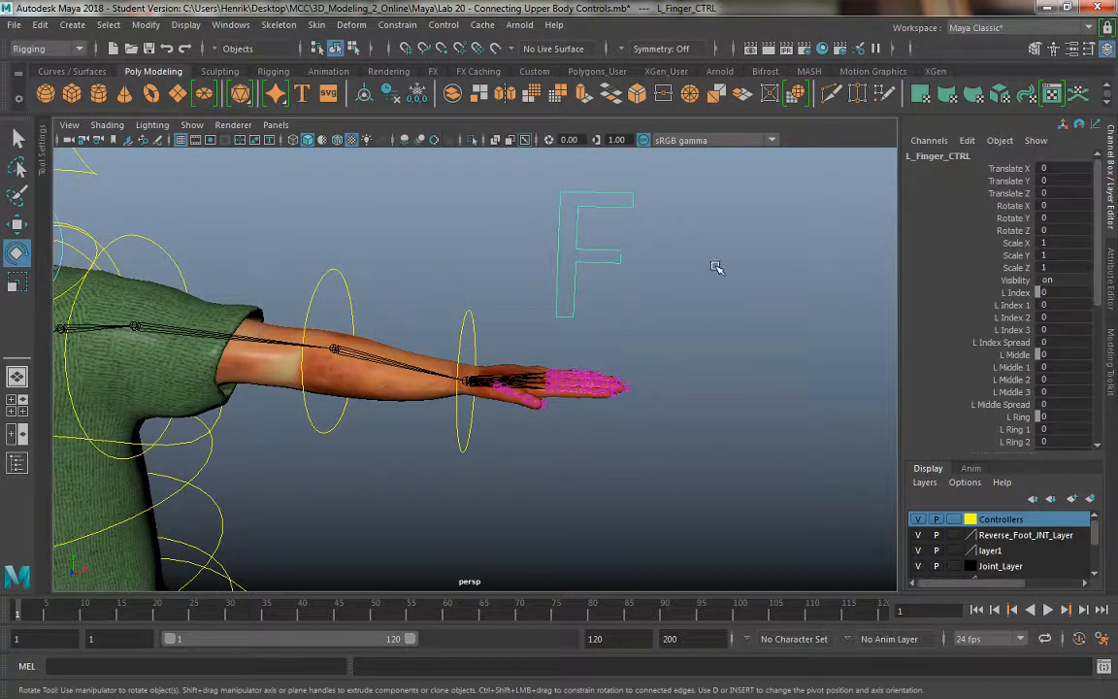
pyautogui.click(1011, 309)
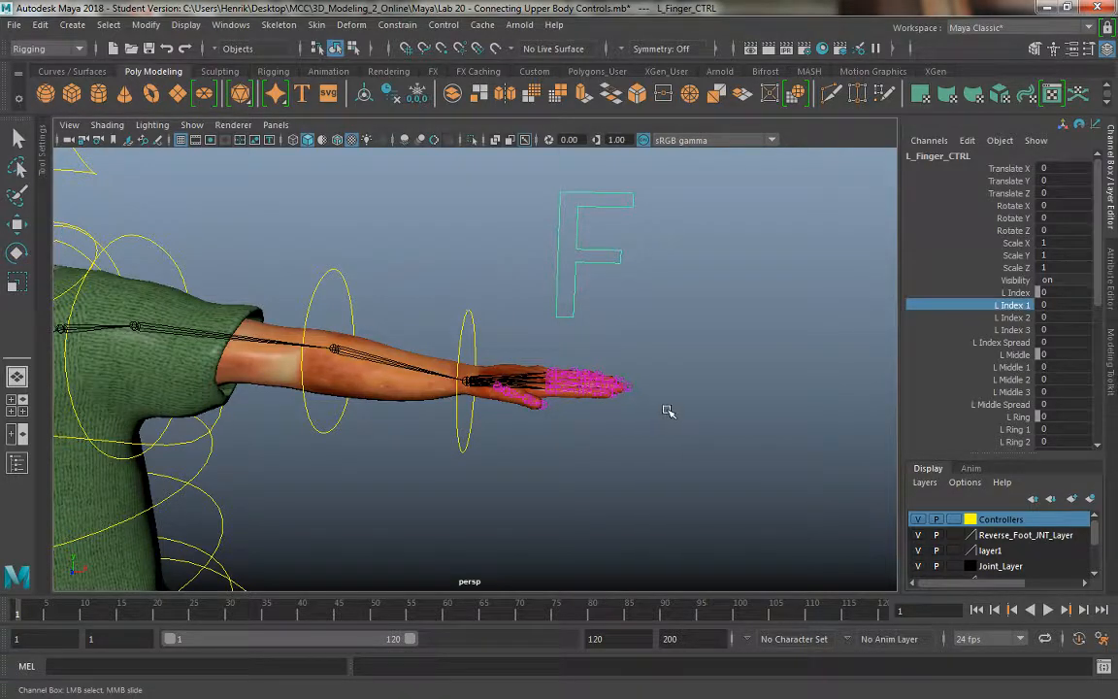
pyautogui.moveTo(668, 411); pyautogui.dragTo(286, 335, button='middle')
pyautogui.keyDown('alt'); pyautogui.moveTo(602, 437); pyautogui.dragTo(571, 454); pyautogui.keyUp('alt')
pyautogui.hotkey('ctrl', 'z')
# Test the L Index 2, L Index 3 and L Index Spread attributes on the index finger, undoing each change.
pyautogui.keyDown('alt'); pyautogui.moveTo(552, 431); pyautogui.dragTo(610, 351, button='middle'); pyautogui.keyUp('alt')
pyautogui.keyDown('alt'); pyautogui.moveTo(610, 352); pyautogui.dragTo(709, 533, button='right'); pyautogui.keyUp('alt')
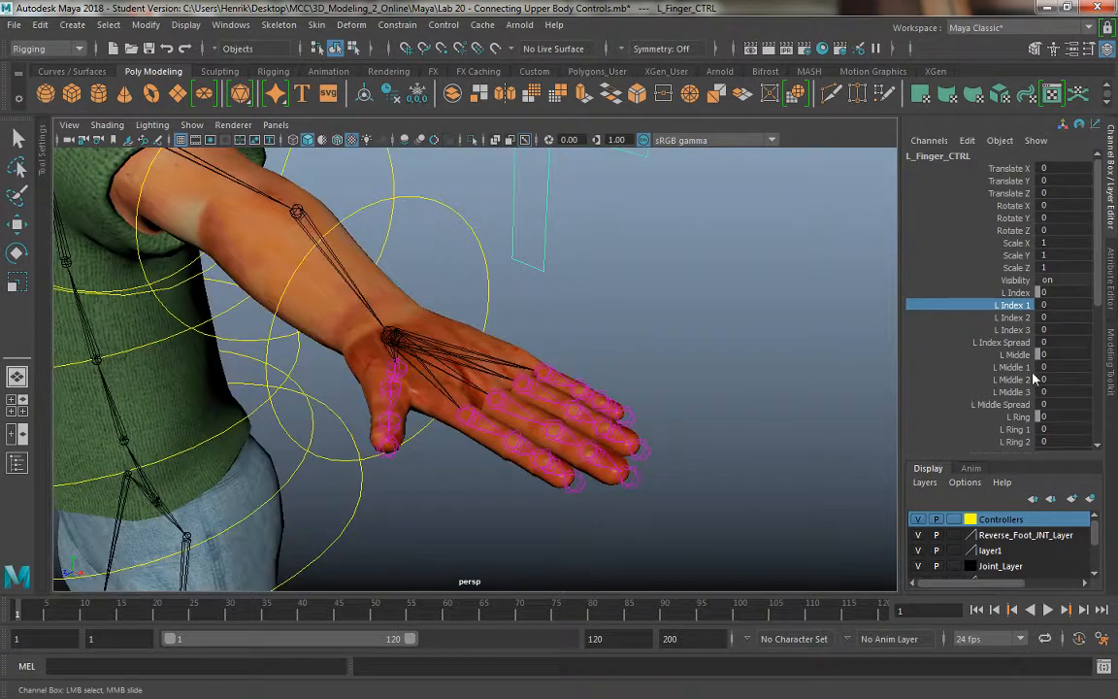
pyautogui.click(1005, 318)
pyautogui.moveTo(616, 387); pyautogui.dragTo(418, 393, button='middle')
pyautogui.hotkey('ctrl', 'z')
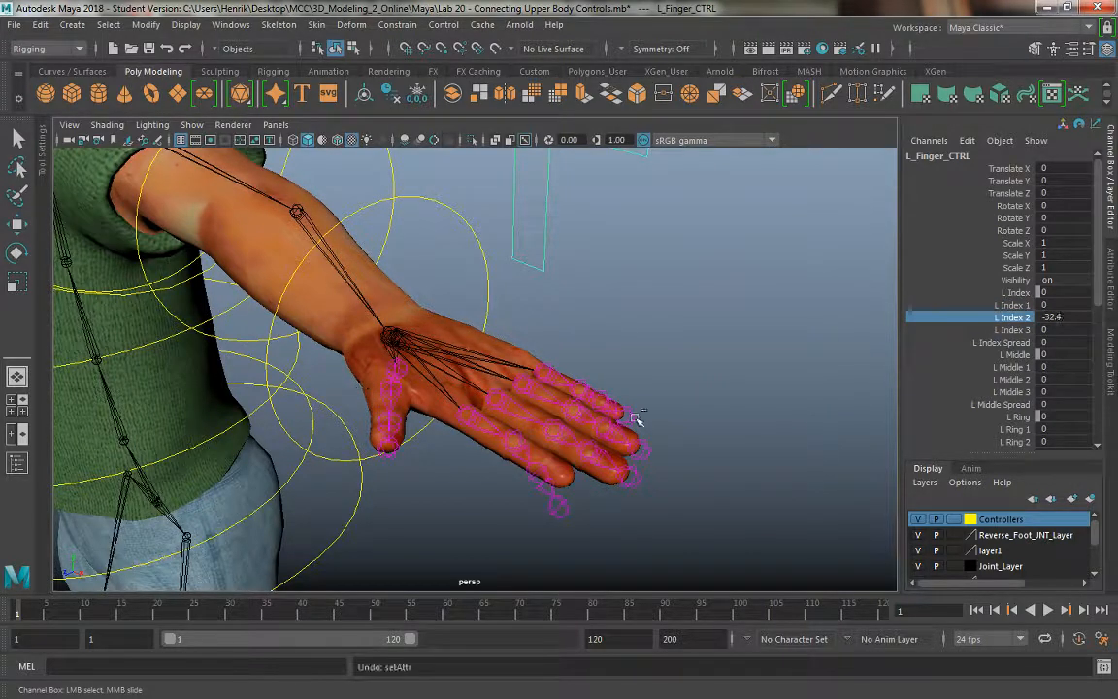
pyautogui.click(1012, 330)
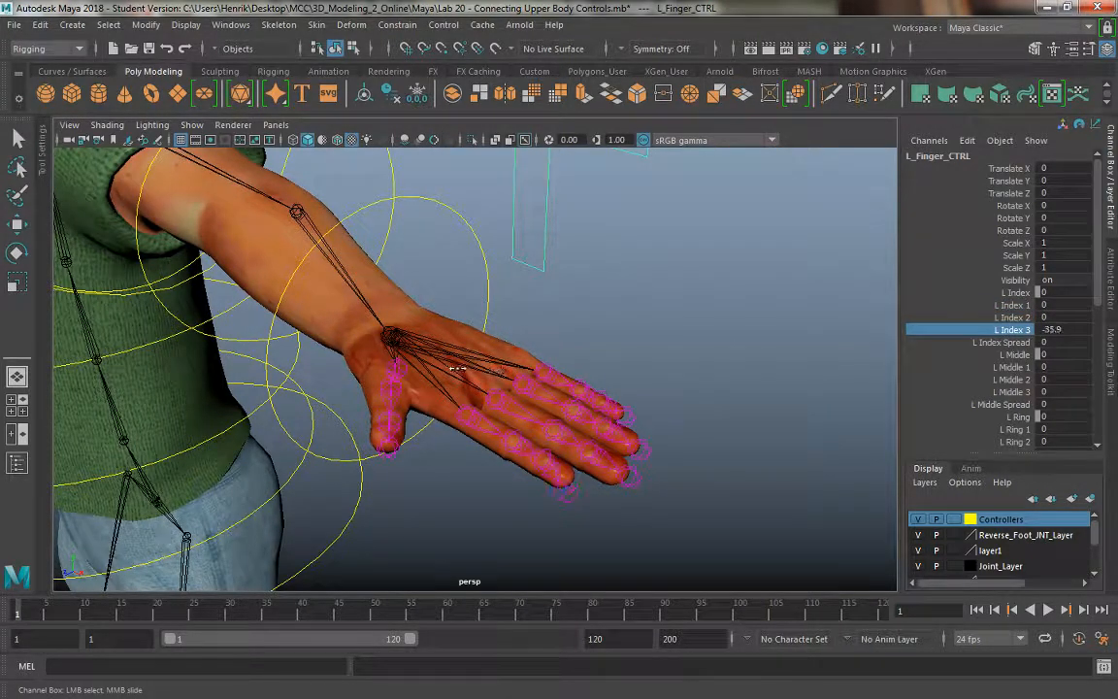
pyautogui.moveTo(673, 365); pyautogui.dragTo(719, 414, button='middle')
pyautogui.hotkey('ctrl', 'z')
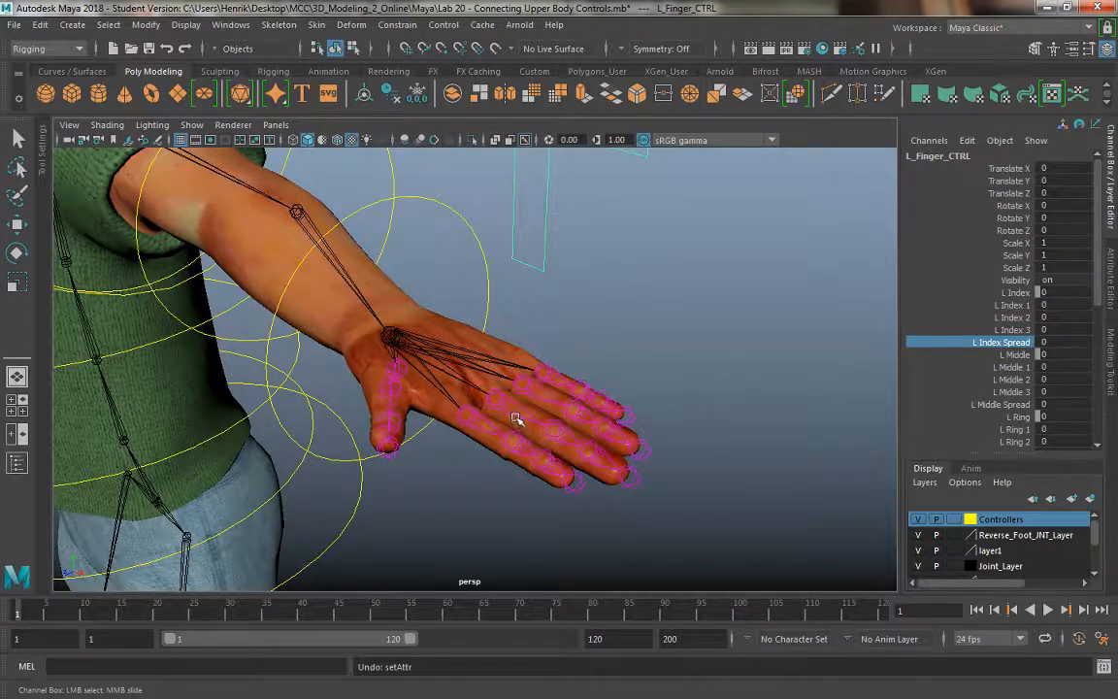
# Test L Middle 1, 2 and 3 together as well as L Middle Spread, undoing the changes.
pyautogui.moveTo(1013, 367); pyautogui.dragTo(1012, 392)
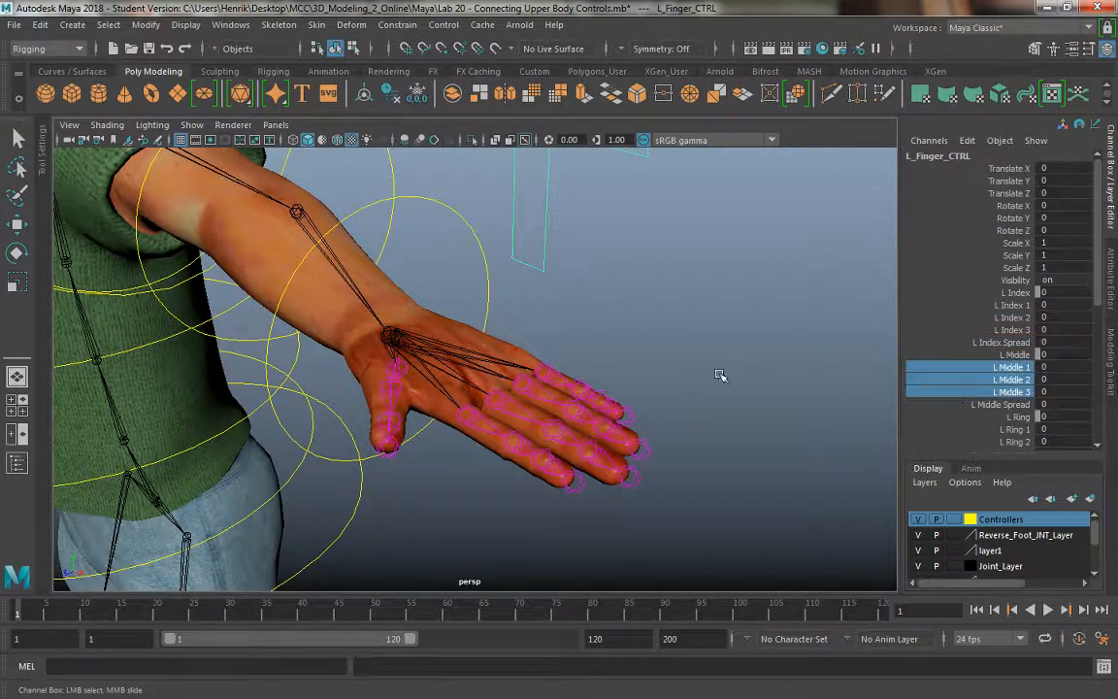
pyautogui.moveTo(719, 376); pyautogui.dragTo(630, 381, button='middle')
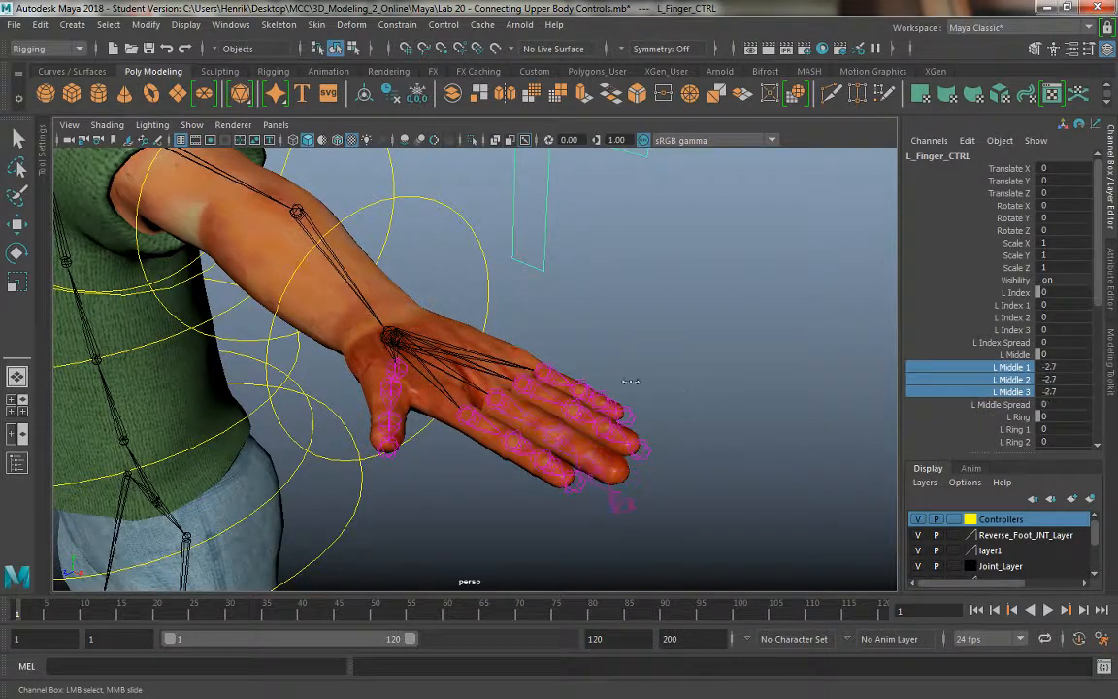
pyautogui.hotkey('ctrl', 'z')
pyautogui.click(1021, 407)
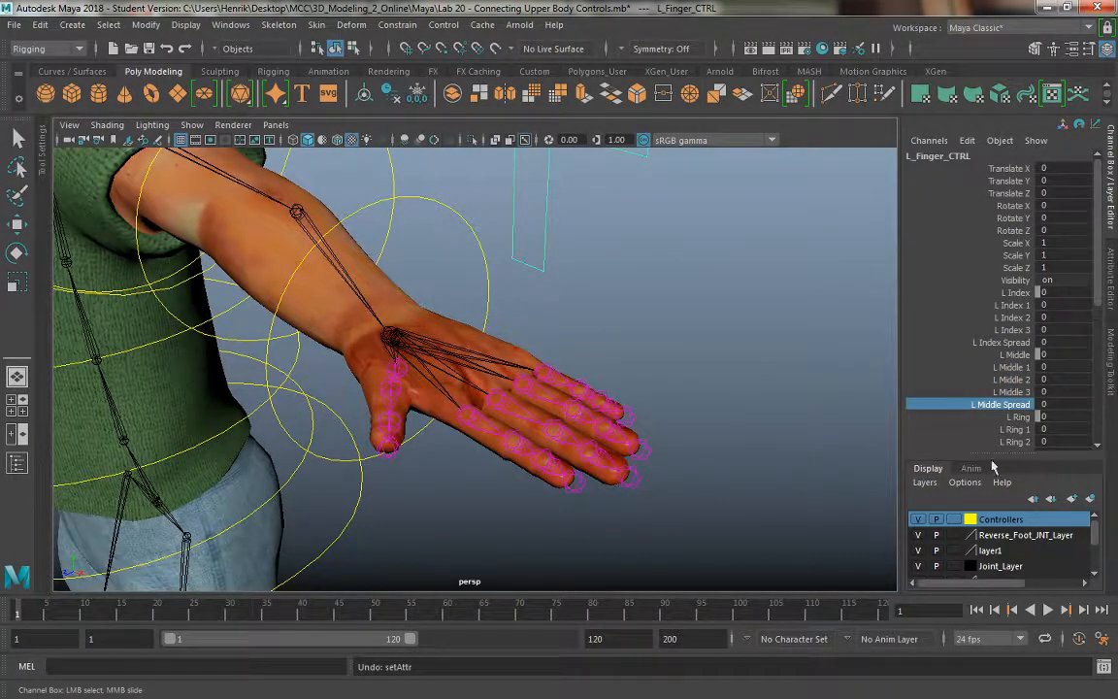
# Test L Ring 1, 2 and 3 together as well as L Ring Spread, undoing the changes.
pyautogui.scroll(-1, 989, 387)
pyautogui.moveTo(1016, 396); pyautogui.dragTo(1016, 418)
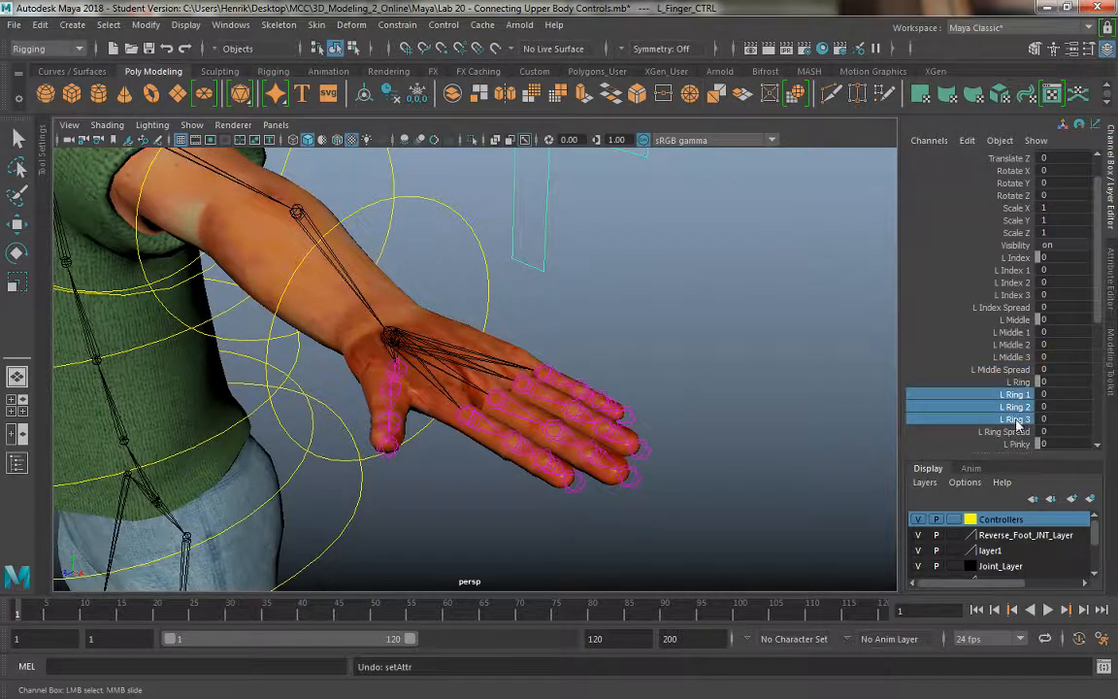
pyautogui.moveTo(621, 360); pyautogui.dragTo(607, 361, button='middle')
pyautogui.click(1005, 431)
pyautogui.hotkey('ctrl', 'z')
# Test L Pinky 1, 2 and 3 together as well as L Pinky Spread, undoing the changes.
pyautogui.scroll(-2, 980, 408)
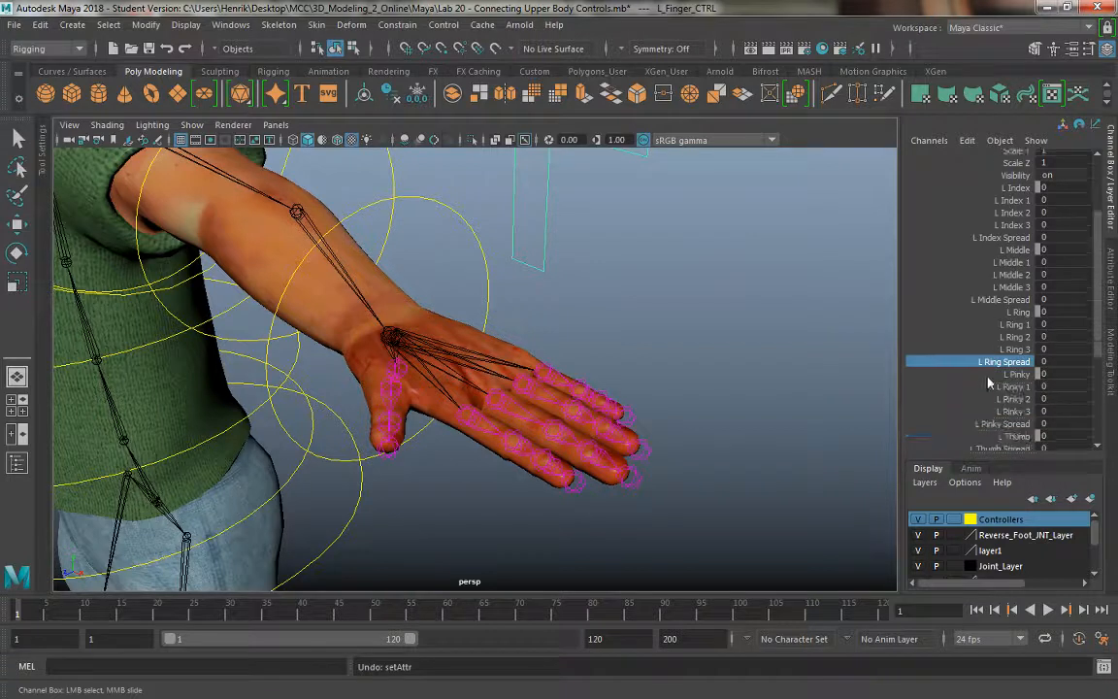
pyautogui.moveTo(1014, 386); pyautogui.dragTo(1015, 411)
pyautogui.moveTo(825, 364); pyautogui.dragTo(845, 364, button='middle')
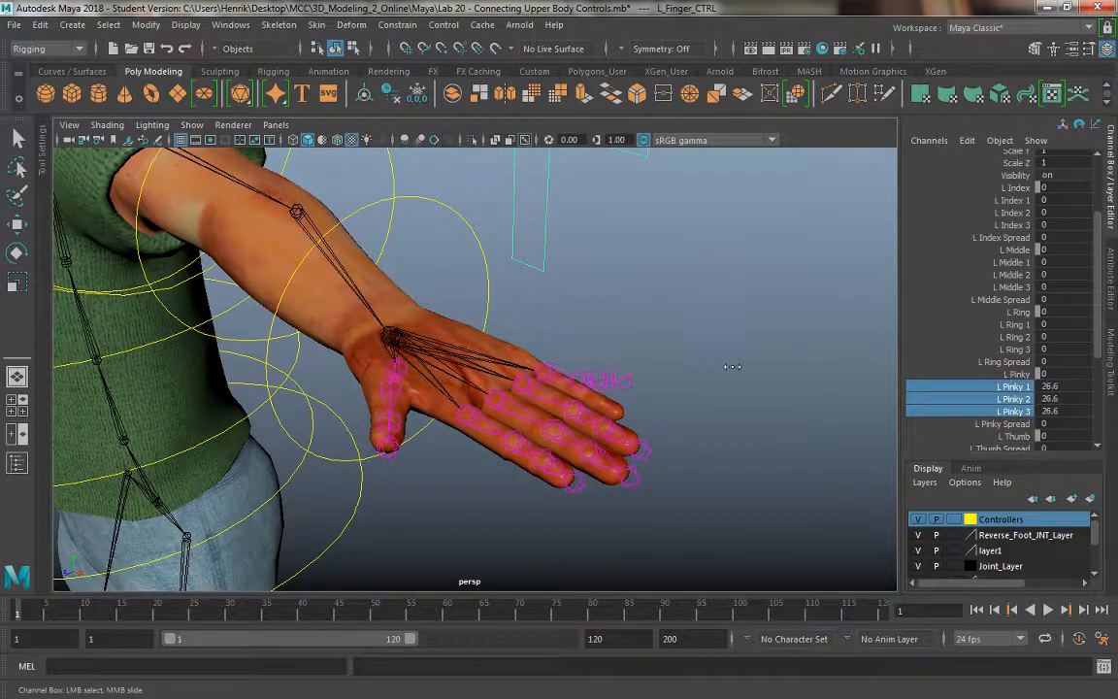
pyautogui.hotkey('ctrl', 'z')
pyautogui.click(932, 422)
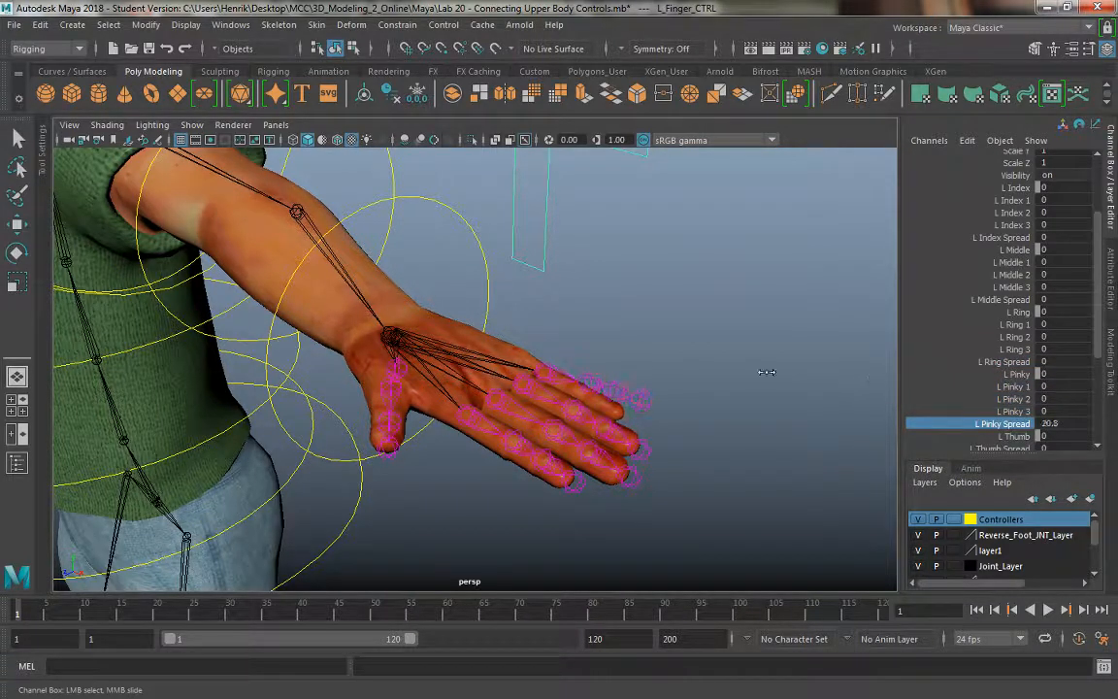
pyautogui.scroll(-3, 730, 346)
pyautogui.scroll(3, 744, 396)
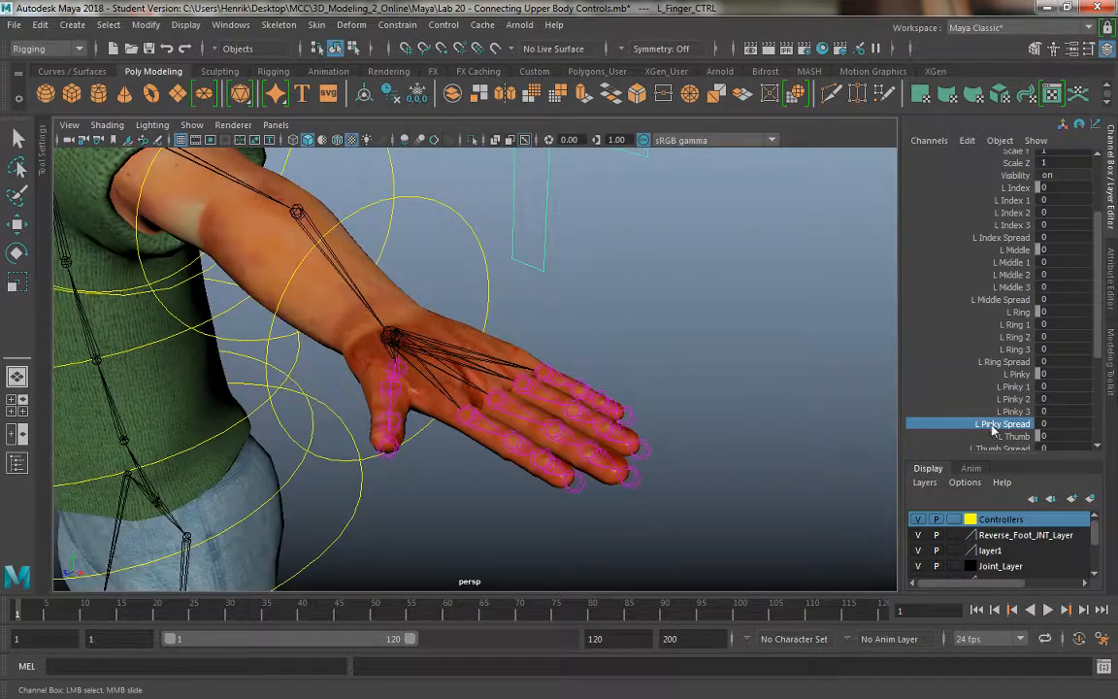
# Test the L Thumb Spread, L Thumb Up Down and L Thumb Twist attributes on the left thumb, undoing each change.
pyautogui.scroll(-2, 1012, 417)
pyautogui.click(1010, 379)
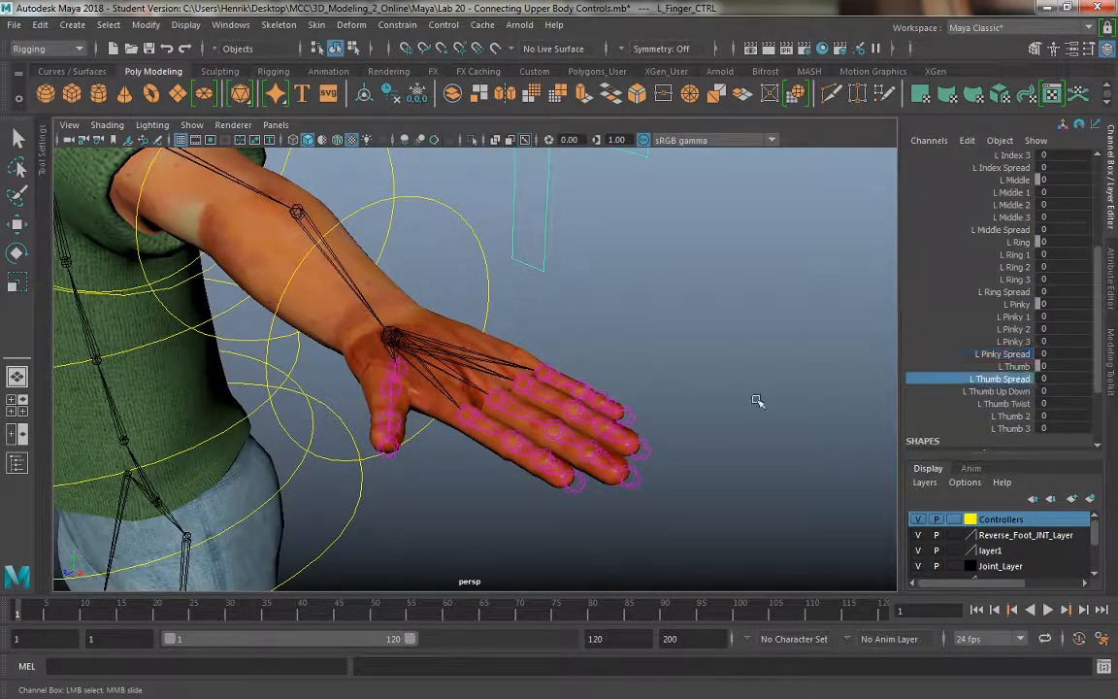
pyautogui.moveTo(759, 402)
pyautogui.mouseDown(button='middle')
pyautogui.moveTo(850, 393)
pyautogui.moveTo(762, 423)
pyautogui.mouseUp(button='middle')
pyautogui.hotkey('ctrl', 'z')
pyautogui.click(1008, 391)
pyautogui.moveTo(676, 406); pyautogui.dragTo(512, 434, button='middle')
pyautogui.hotkey('ctrl', 'z')
pyautogui.click(1005, 405)
pyautogui.moveTo(616, 427); pyautogui.dragTo(659, 439, button='middle')
pyautogui.hotkey('ctrl', 'z')
# Test the L Thumb 2 and L Thumb 3 attributes on the left thumb joints, undoing each change.
pyautogui.click(1006, 416)
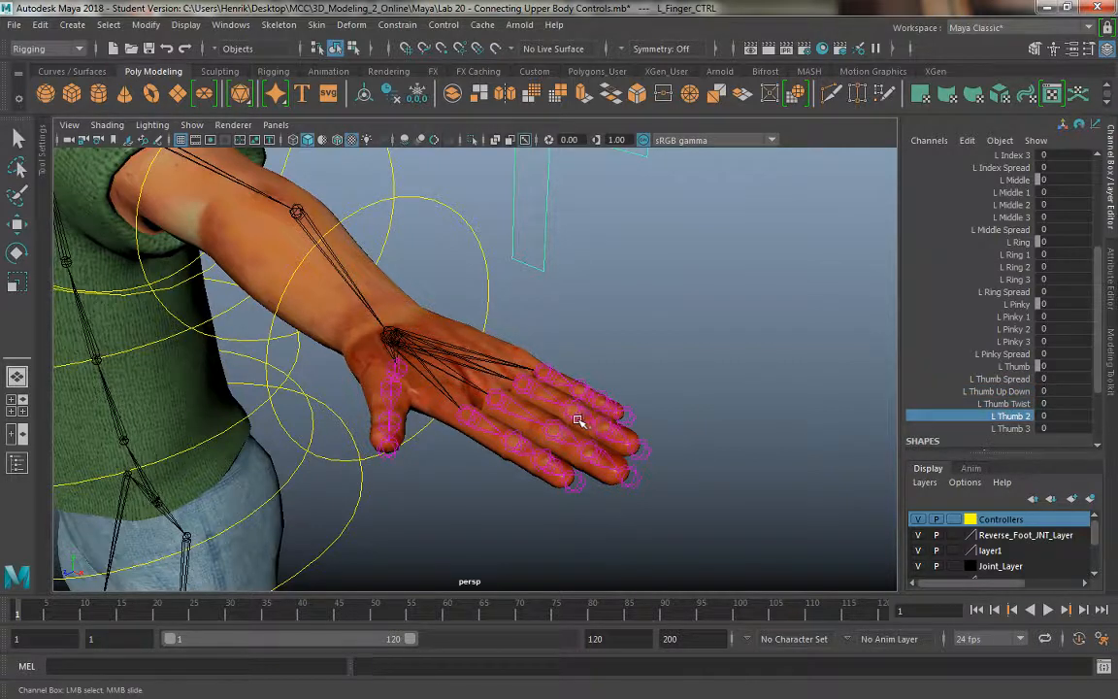
pyautogui.moveTo(579, 419); pyautogui.dragTo(758, 436, button='middle')
pyautogui.hotkey('ctrl', 'z')
pyautogui.click(1011, 428)
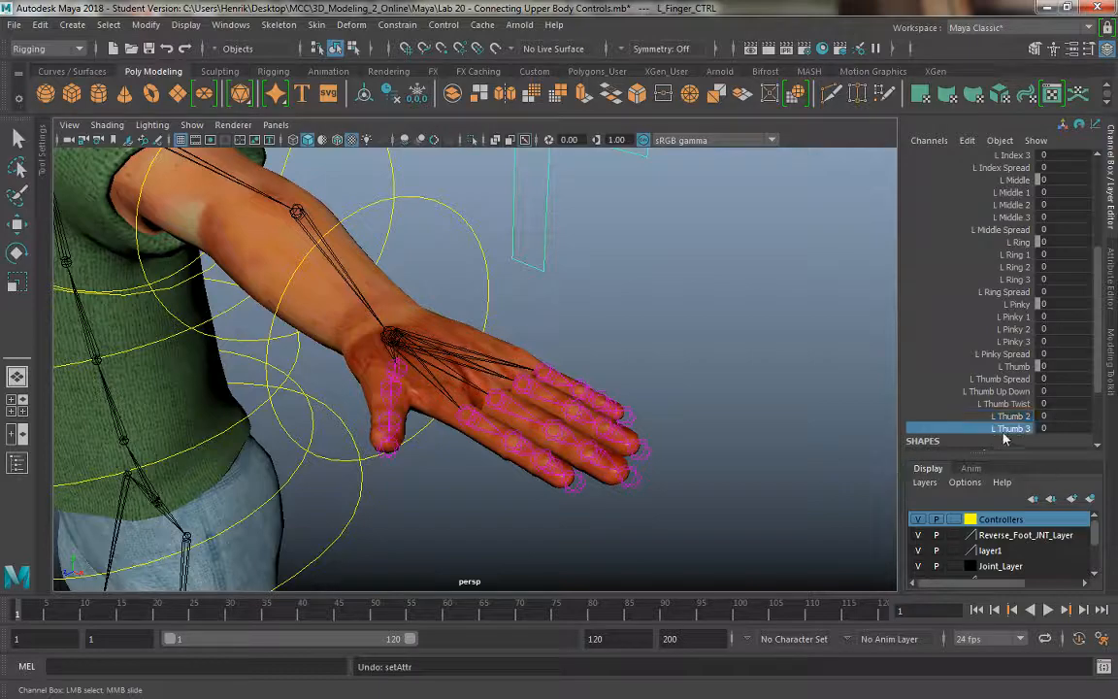
pyautogui.moveTo(547, 424); pyautogui.dragTo(280, 456, button='middle')
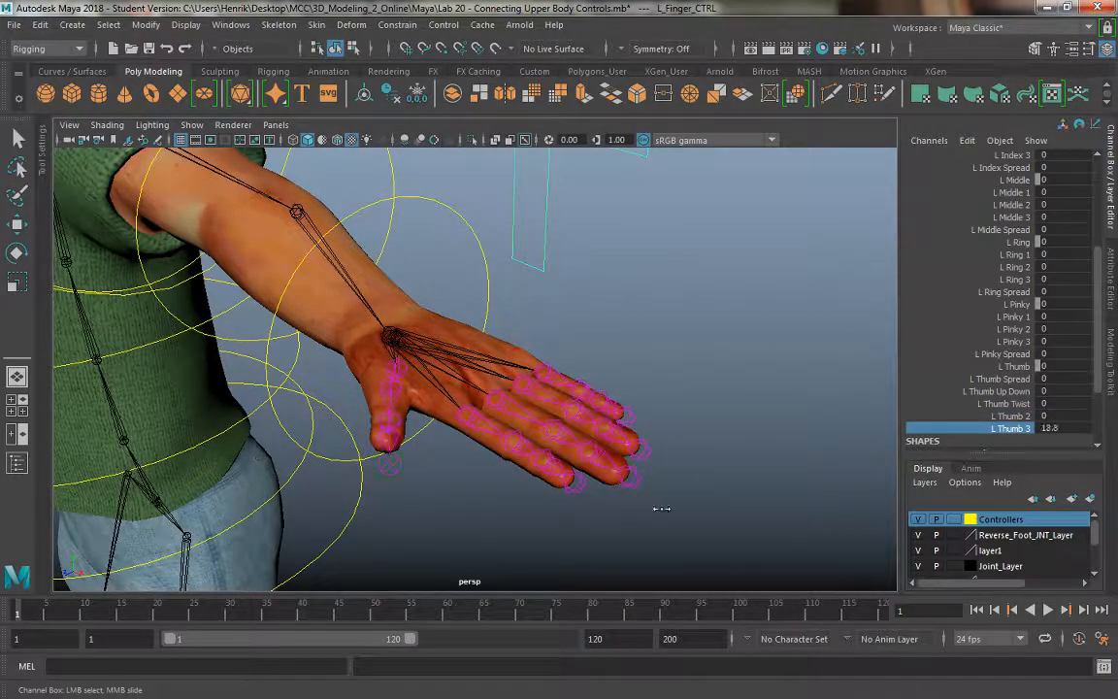
pyautogui.hotkey('ctrl', 'z')
# Parent the F-shaped L_Finger_CTRL under the left wrist's circular controller, then clear the selection.
pyautogui.keyDown('alt'); pyautogui.moveTo(359, 491); pyautogui.dragTo(425, 378); pyautogui.keyUp('alt')
pyautogui.keyDown('alt'); pyautogui.moveTo(425, 379); pyautogui.dragTo(402, 376, button='right'); pyautogui.keyUp('alt')
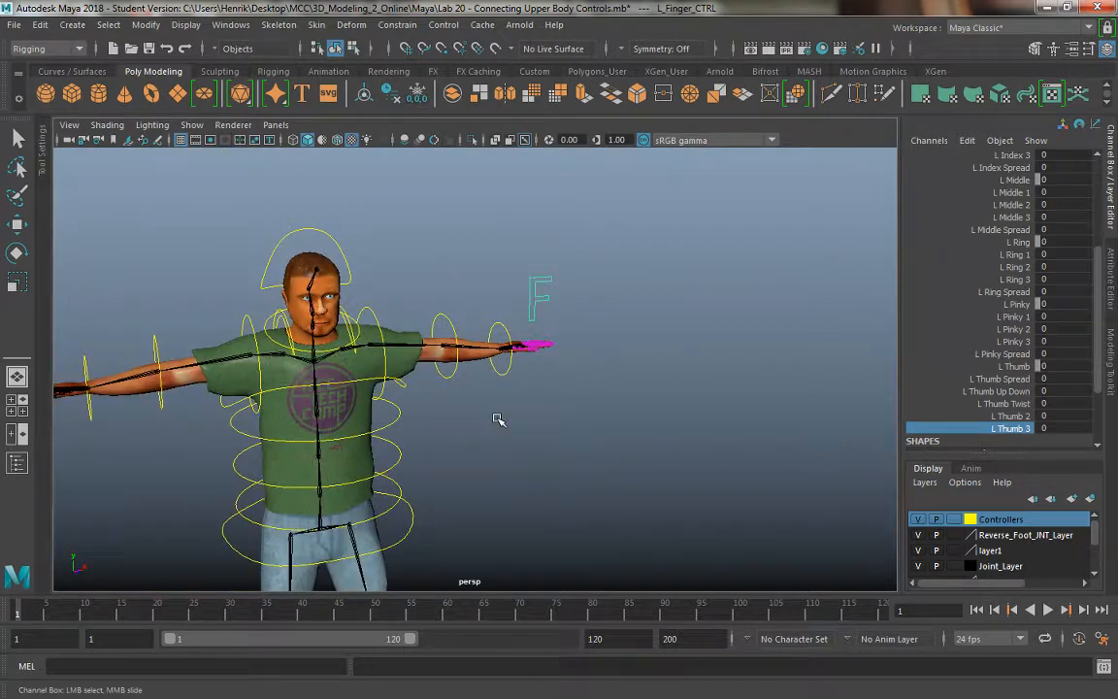
pyautogui.moveTo(499, 241); pyautogui.dragTo(612, 297)
pyautogui.press('e')
pyautogui.click(560, 245)
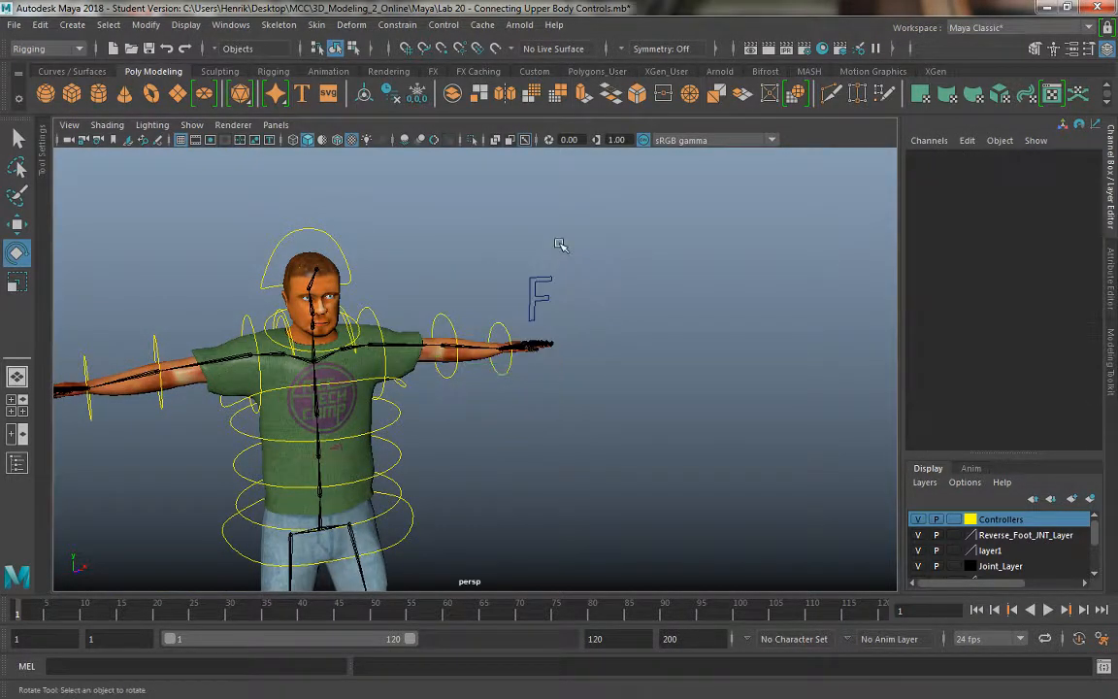
pyautogui.moveTo(568, 258); pyautogui.dragTo(506, 331)
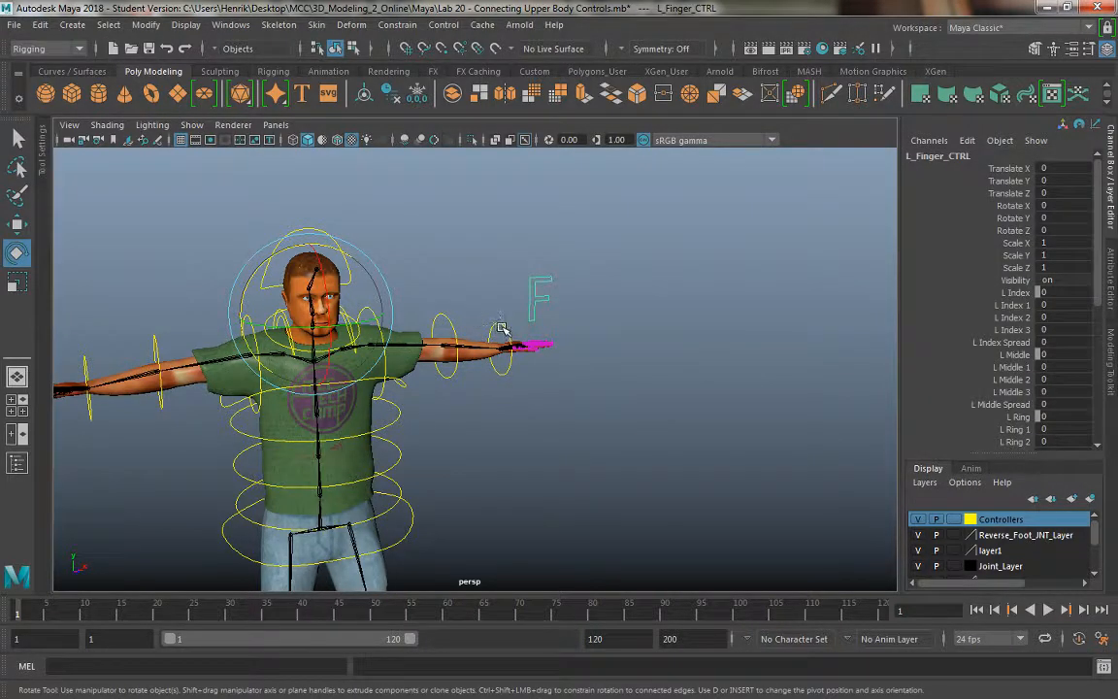
pyautogui.press('p')
pyautogui.click(502, 261)
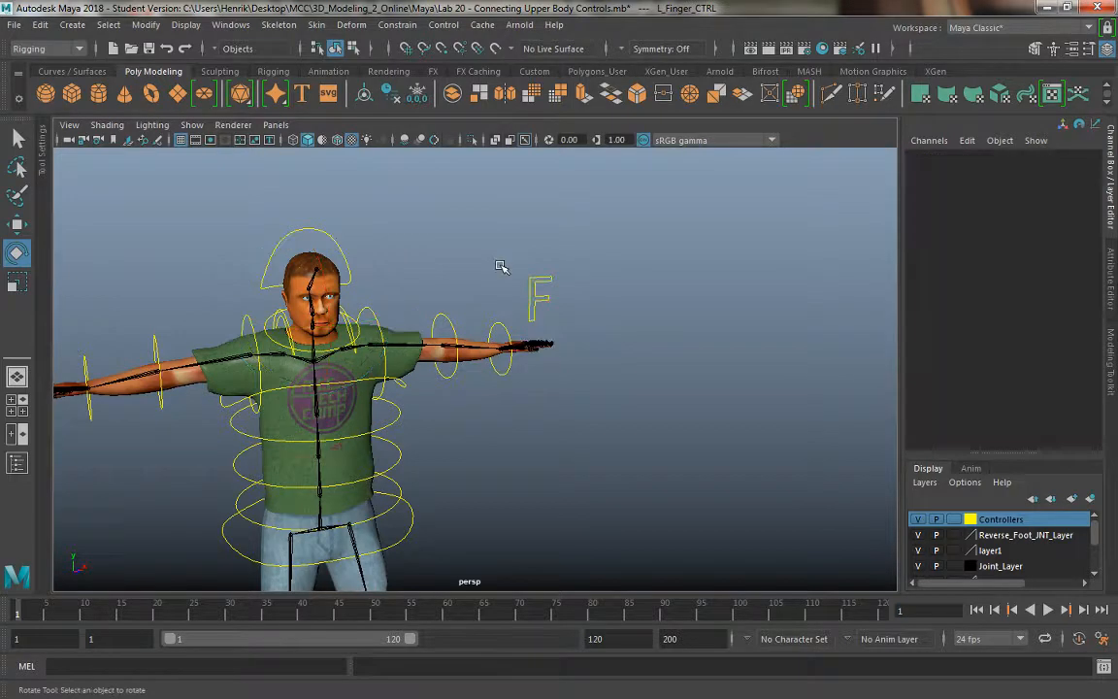
# Examine the parented L_Finger_CTRL's channel values and its placement around the left arm and hand from several angles.
pyautogui.scroll(5, 476, 380)
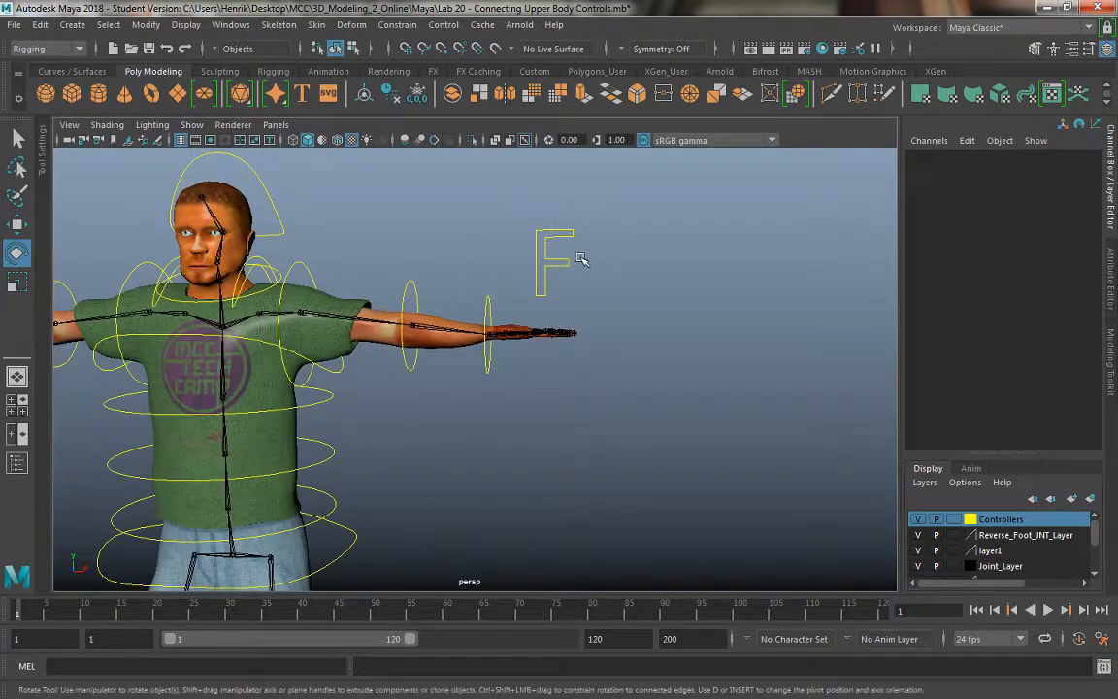
pyautogui.click(579, 259)
pyautogui.moveTo(543, 328)
pyautogui.keyDown('alt'); pyautogui.mouseDown()
pyautogui.moveTo(547, 445)
pyautogui.moveTo(529, 320)
pyautogui.mouseUp(); pyautogui.keyUp('alt')
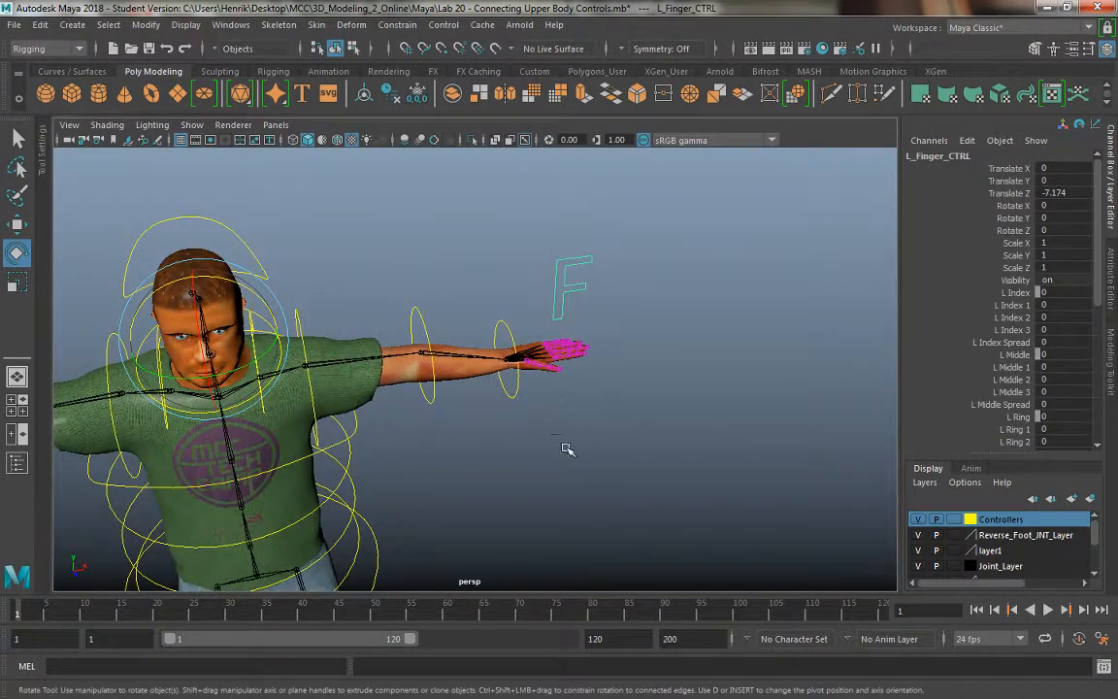
pyautogui.click(461, 437)
pyautogui.keyDown('alt'); pyautogui.moveTo(461, 437); pyautogui.dragTo(493, 209); pyautogui.keyUp('alt')
pyautogui.keyDown('alt'); pyautogui.moveTo(661, 404); pyautogui.dragTo(514, 398); pyautogui.keyUp('alt')
pyautogui.keyDown('alt'); pyautogui.moveTo(515, 398); pyautogui.dragTo(567, 392, button='right'); pyautogui.keyUp('alt')
pyautogui.keyDown('alt'); pyautogui.moveTo(543, 398); pyautogui.dragTo(459, 411); pyautogui.keyUp('alt')
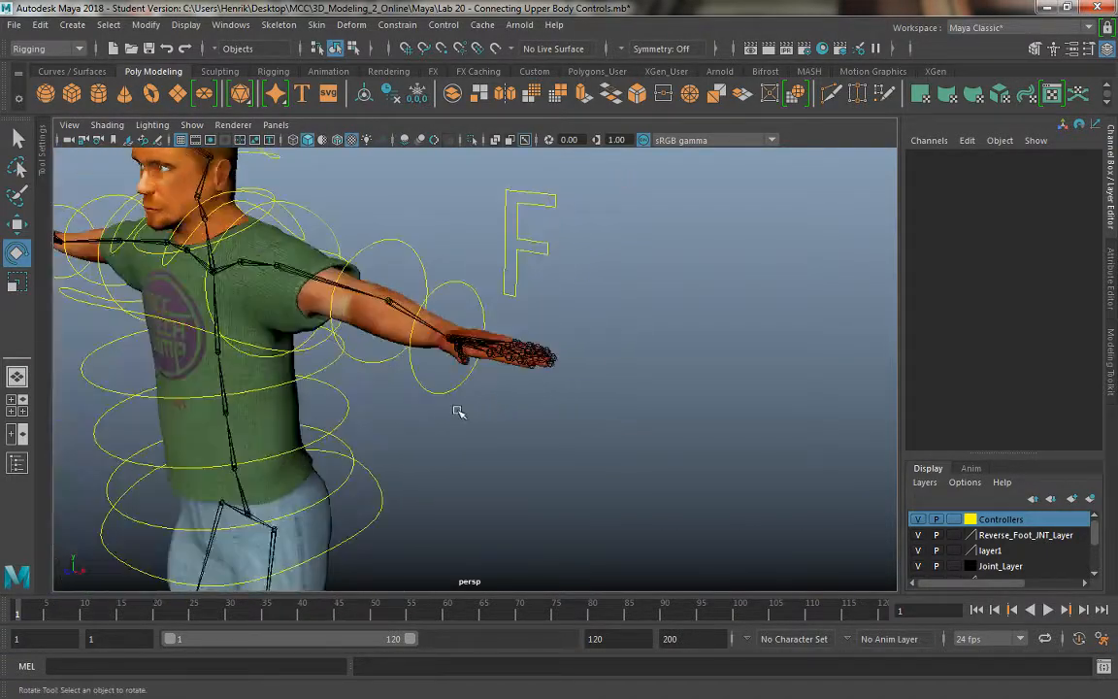
pyautogui.keyDown('alt'); pyautogui.moveTo(459, 412); pyautogui.dragTo(622, 489, button='right'); pyautogui.keyUp('alt')
pyautogui.keyDown('alt'); pyautogui.moveTo(434, 273); pyautogui.dragTo(511, 274); pyautogui.keyUp('alt')
pyautogui.keyDown('alt'); pyautogui.moveTo(511, 275); pyautogui.dragTo(341, 214, button='right'); pyautogui.keyUp('alt')
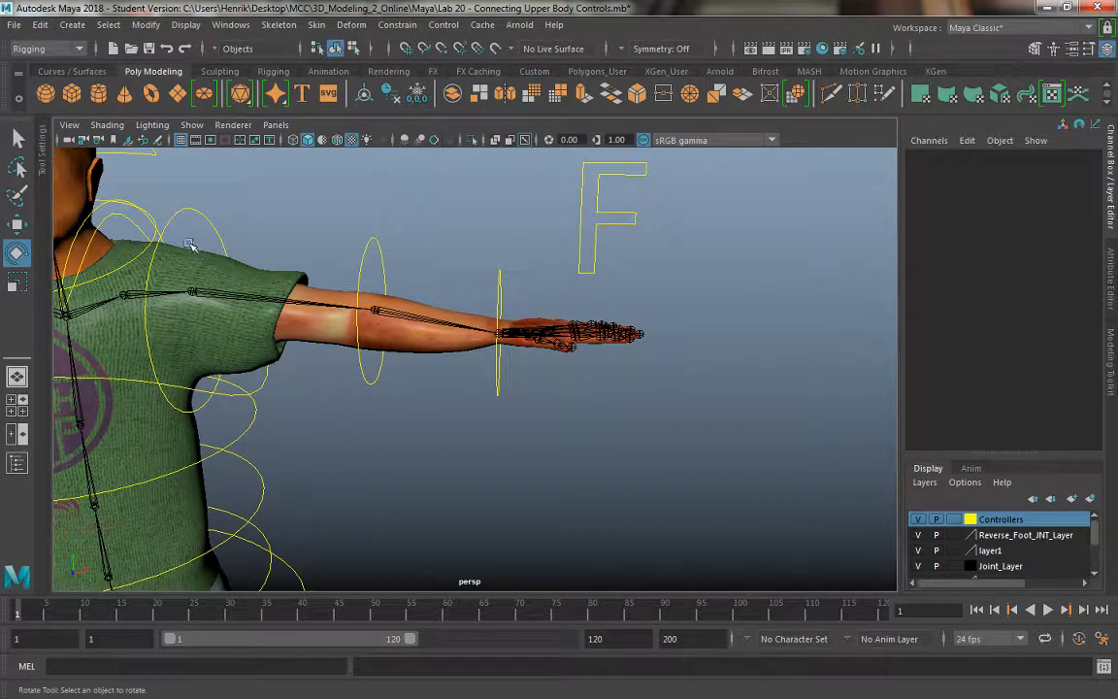
pyautogui.keyDown('alt'); pyautogui.moveTo(321, 294); pyautogui.dragTo(376, 366); pyautogui.keyUp('alt')
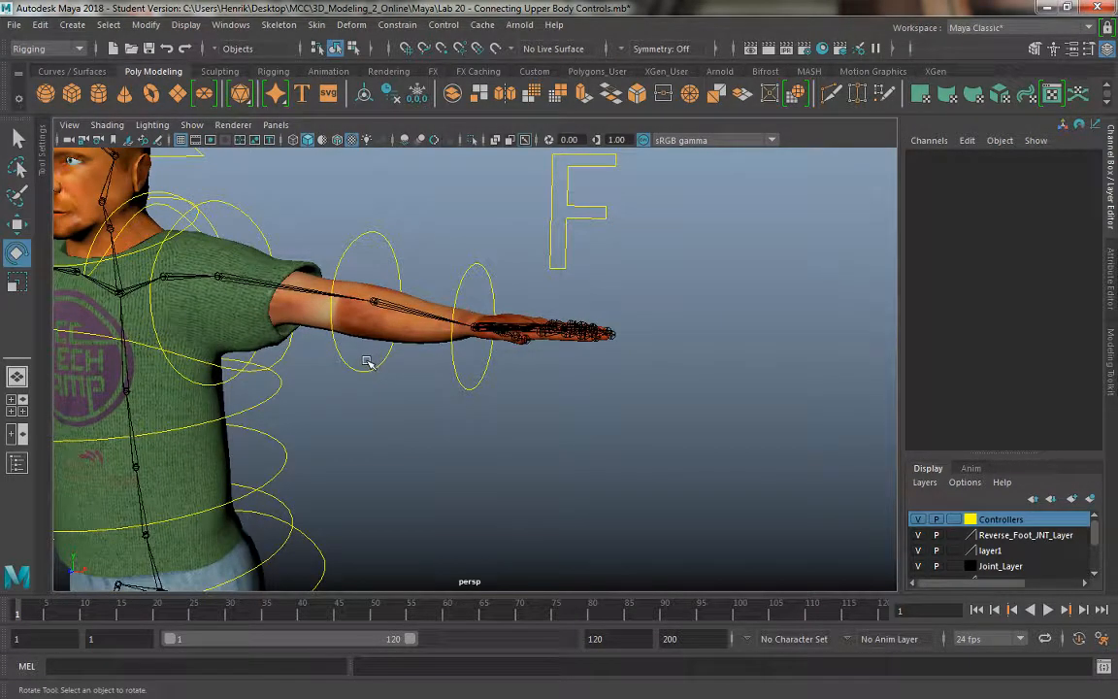
pyautogui.keyDown('alt'); pyautogui.moveTo(269, 225); pyautogui.dragTo(430, 359); pyautogui.keyUp('alt')
pyautogui.keyDown('alt'); pyautogui.moveTo(430, 359); pyautogui.dragTo(306, 340, button='middle'); pyautogui.keyUp('alt')
pyautogui.keyDown('alt'); pyautogui.moveTo(306, 340); pyautogui.dragTo(516, 467, button='right'); pyautogui.keyUp('alt')
pyautogui.keyDown('alt'); pyautogui.moveTo(516, 467); pyautogui.dragTo(445, 434); pyautogui.keyUp('alt')
pyautogui.keyDown('alt'); pyautogui.moveTo(444, 433); pyautogui.dragTo(492, 421, button='right'); pyautogui.keyUp('alt')
pyautogui.keyDown('alt'); pyautogui.moveTo(492, 421); pyautogui.dragTo(527, 486, button='middle'); pyautogui.keyUp('alt')
pyautogui.keyDown('alt'); pyautogui.moveTo(527, 485); pyautogui.dragTo(374, 405); pyautogui.keyUp('alt')
pyautogui.keyDown('alt'); pyautogui.moveTo(467, 486); pyautogui.dragTo(287, 273, button='right'); pyautogui.keyUp('alt')
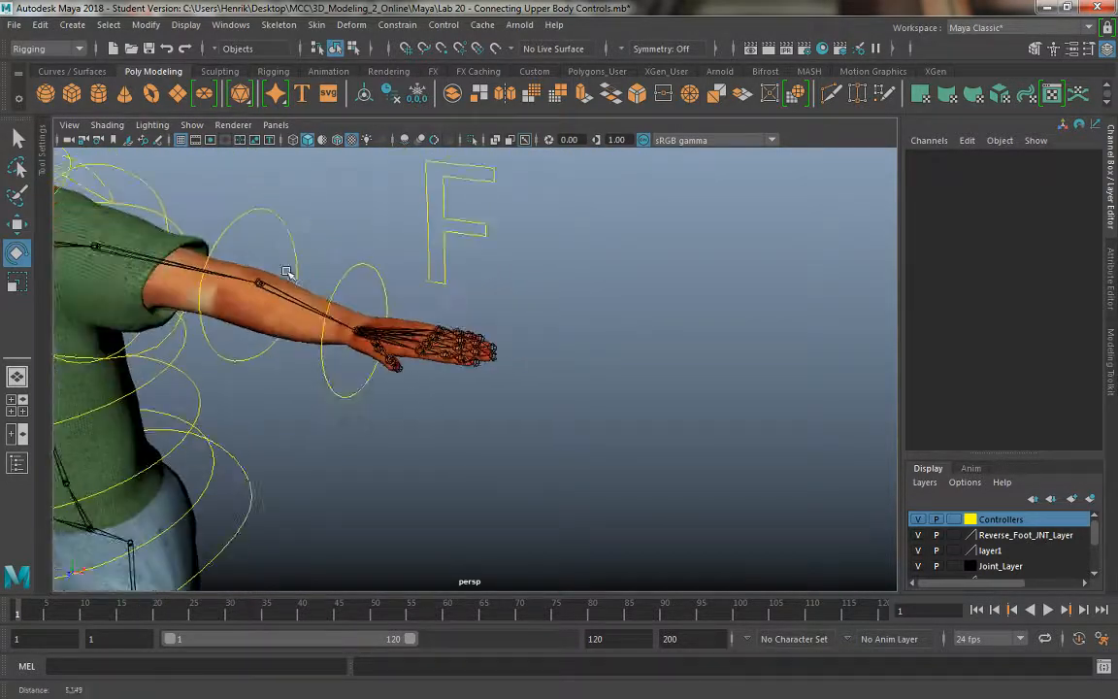
pyautogui.keyDown('alt'); pyautogui.moveTo(378, 524); pyautogui.dragTo(473, 464); pyautogui.keyUp('alt')
pyautogui.keyDown('alt'); pyautogui.moveTo(382, 305); pyautogui.dragTo(416, 397, button='middle'); pyautogui.keyUp('alt')
pyautogui.keyDown('alt'); pyautogui.moveTo(514, 469); pyautogui.dragTo(379, 469, button='right'); pyautogui.keyUp('alt')
pyautogui.keyDown('alt'); pyautogui.moveTo(380, 469); pyautogui.dragTo(390, 350, button='middle'); pyautogui.keyUp('alt')
pyautogui.keyDown('alt'); pyautogui.moveTo(432, 402); pyautogui.dragTo(375, 412, button='right'); pyautogui.keyUp('alt')
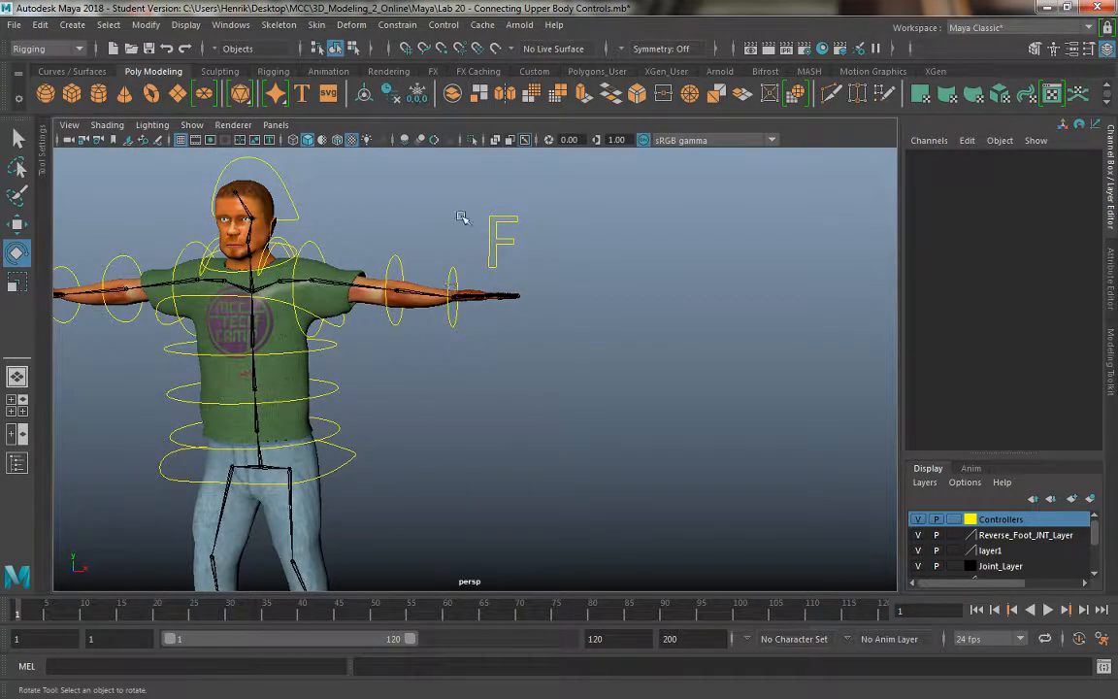
# Freeze the transformations of L_Finger_CTRL and deselect it.
pyautogui.click(503, 235)
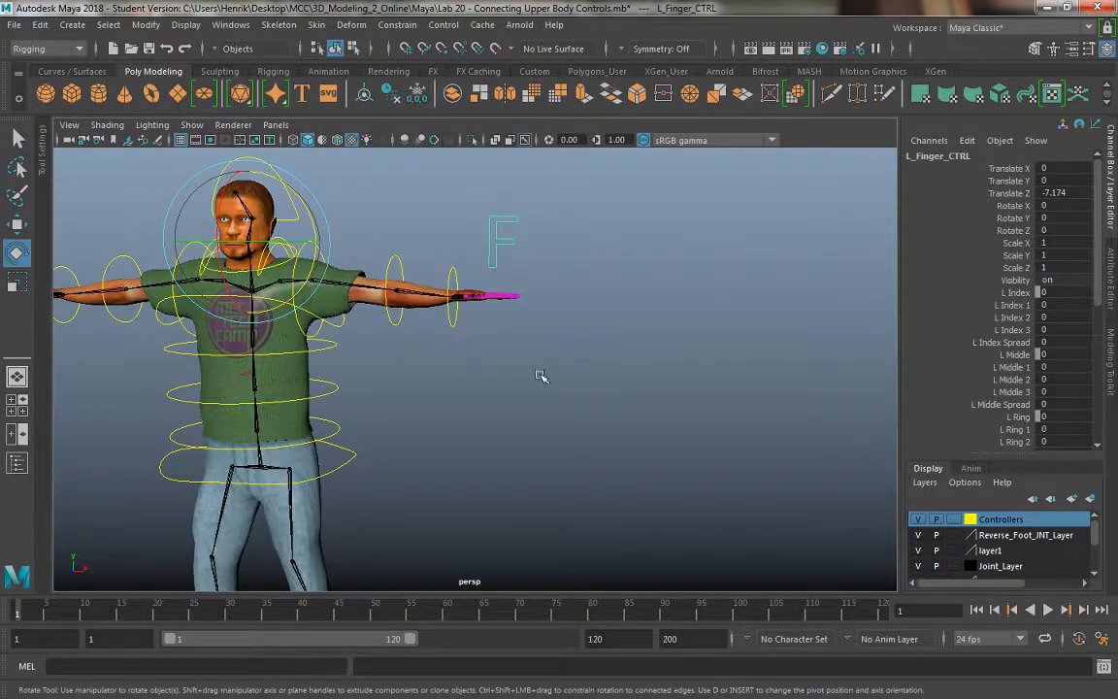
pyautogui.keyDown('alt'); pyautogui.moveTo(512, 331); pyautogui.dragTo(525, 307); pyautogui.keyUp('alt')
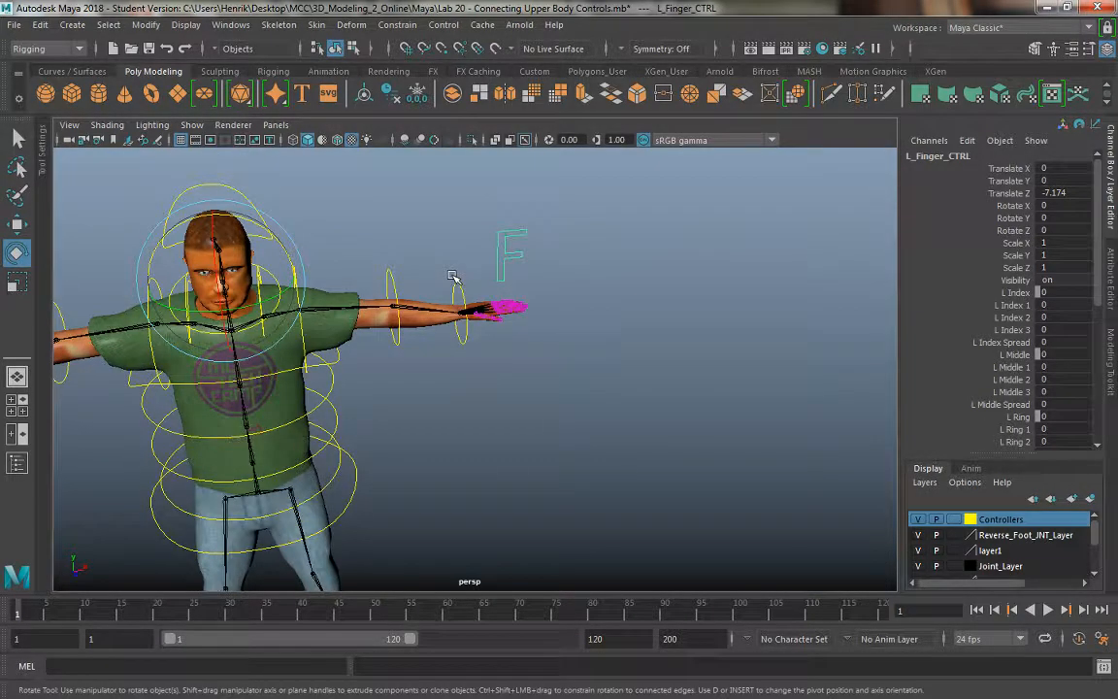
pyautogui.click(145, 25)
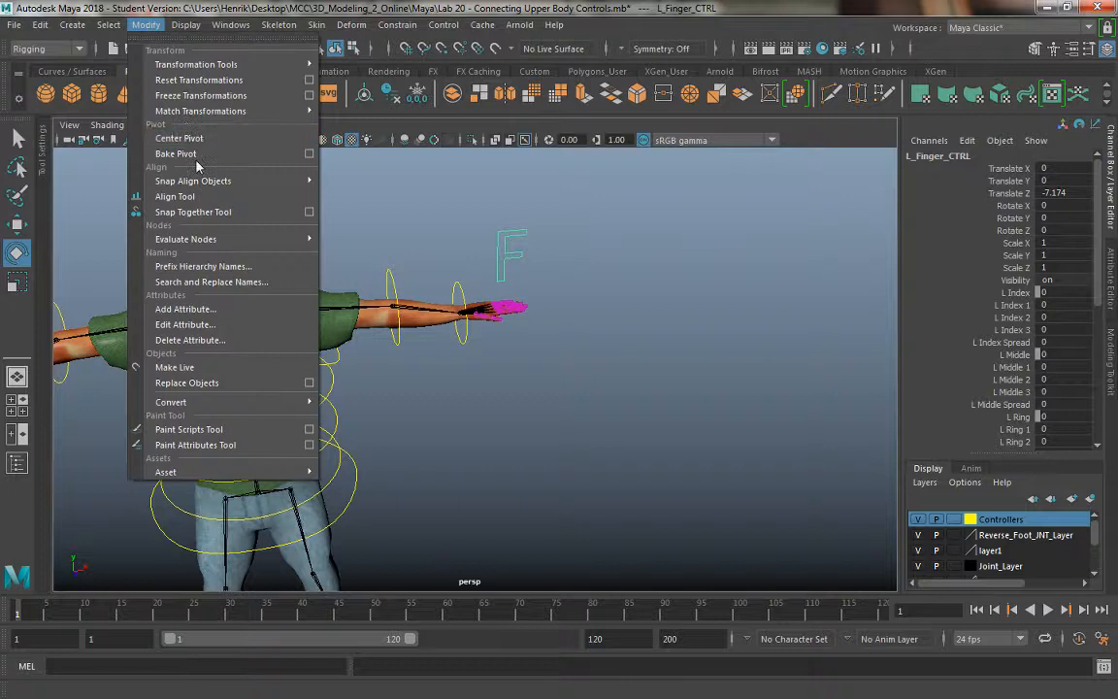
pyautogui.click(202, 96)
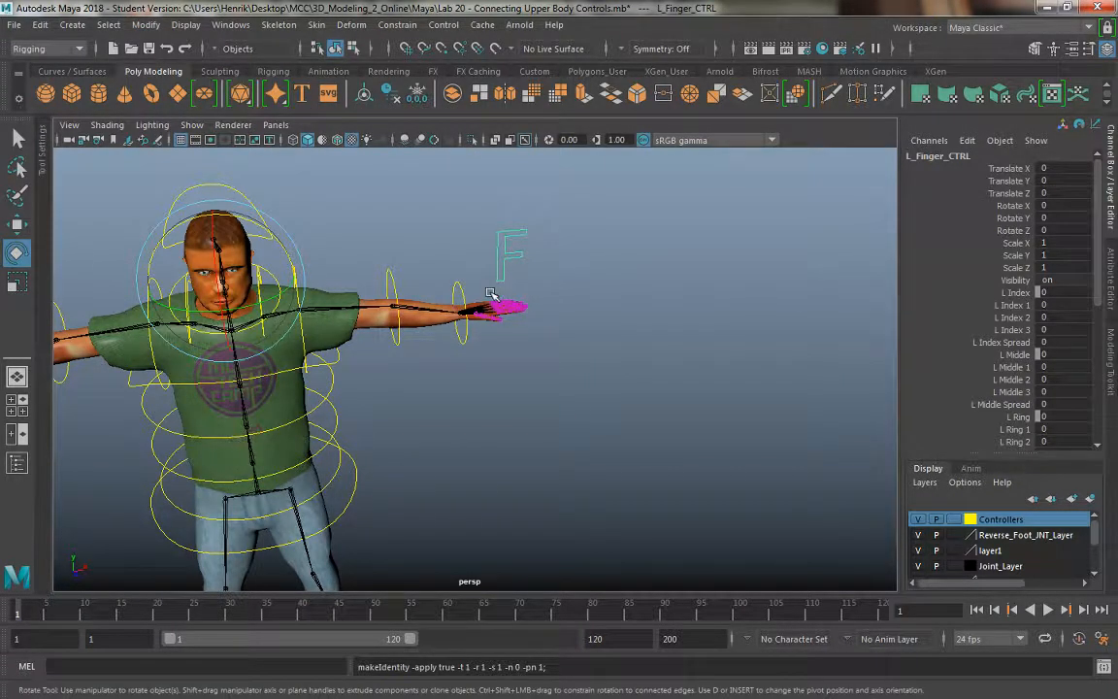
pyautogui.click(453, 395)
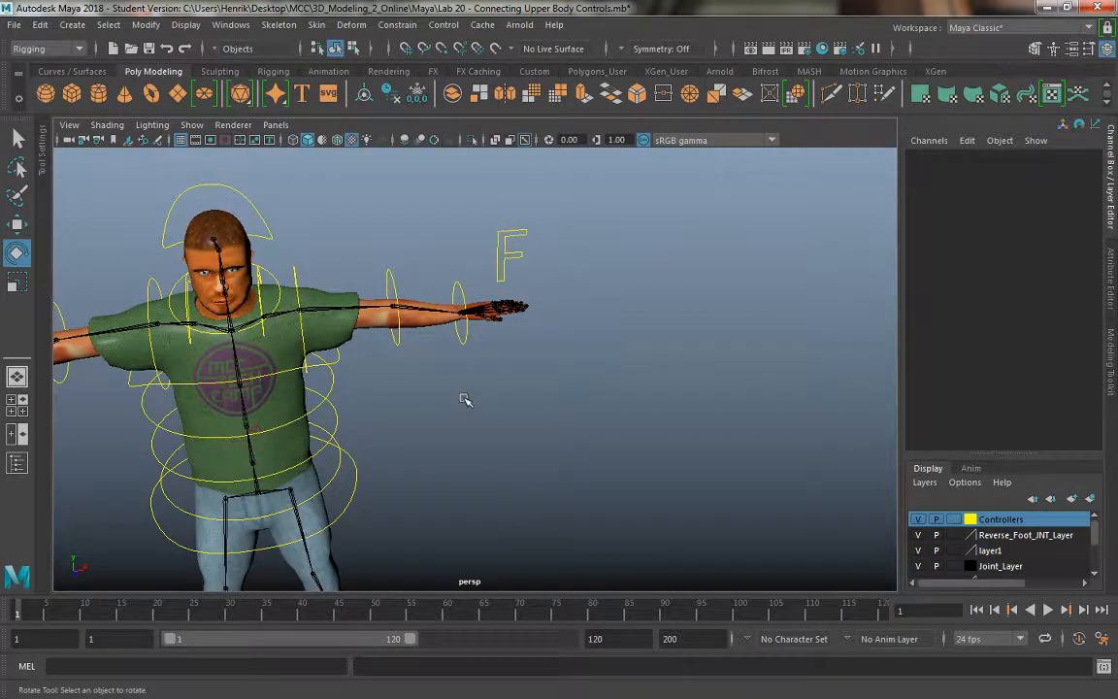
# Add a displayable float attribute named rIndex to the F-shaped curve above the character's right hand.
pyautogui.keyDown('alt'); pyautogui.moveTo(437, 384); pyautogui.dragTo(519, 388); pyautogui.keyUp('alt')
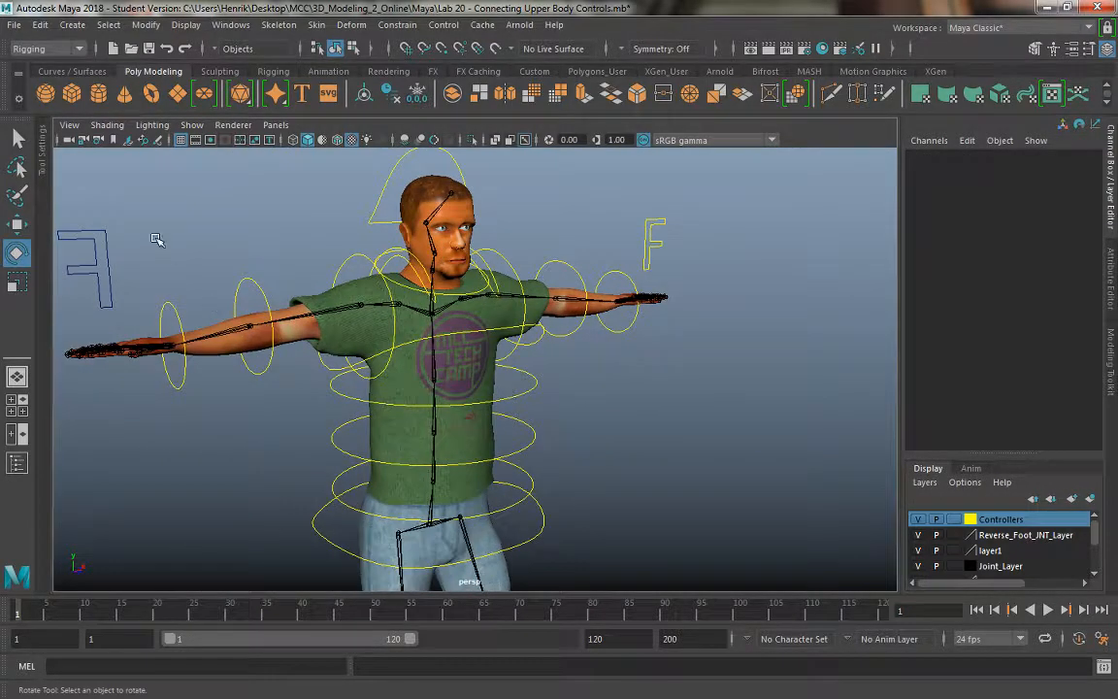
pyautogui.click(78, 246)
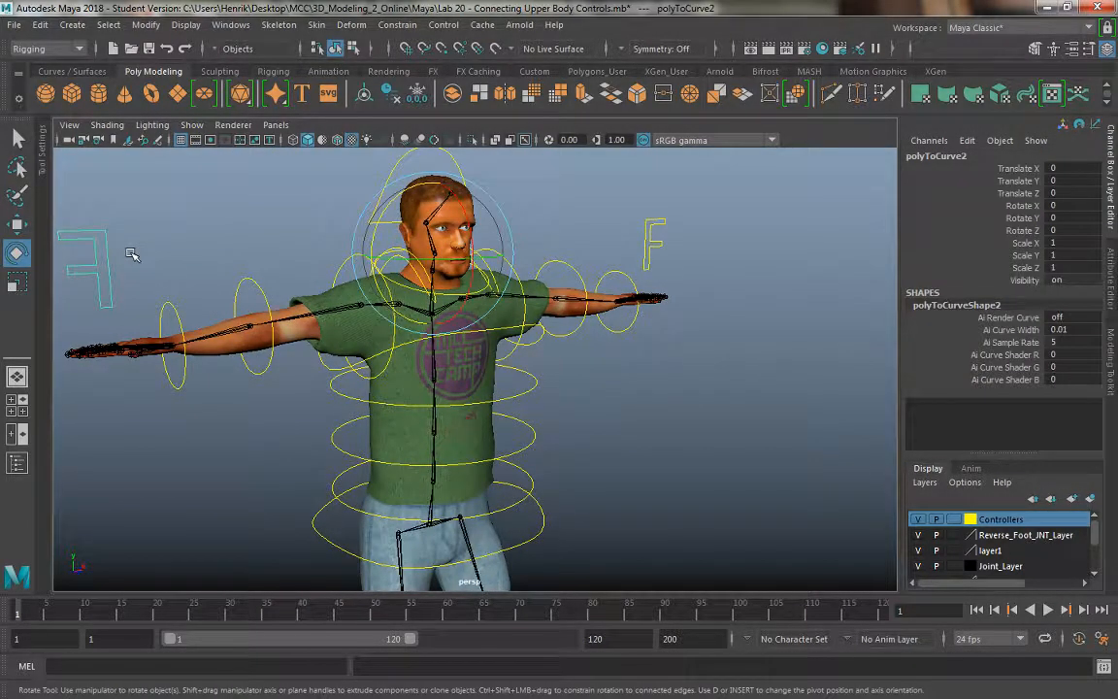
pyautogui.click(146, 24)
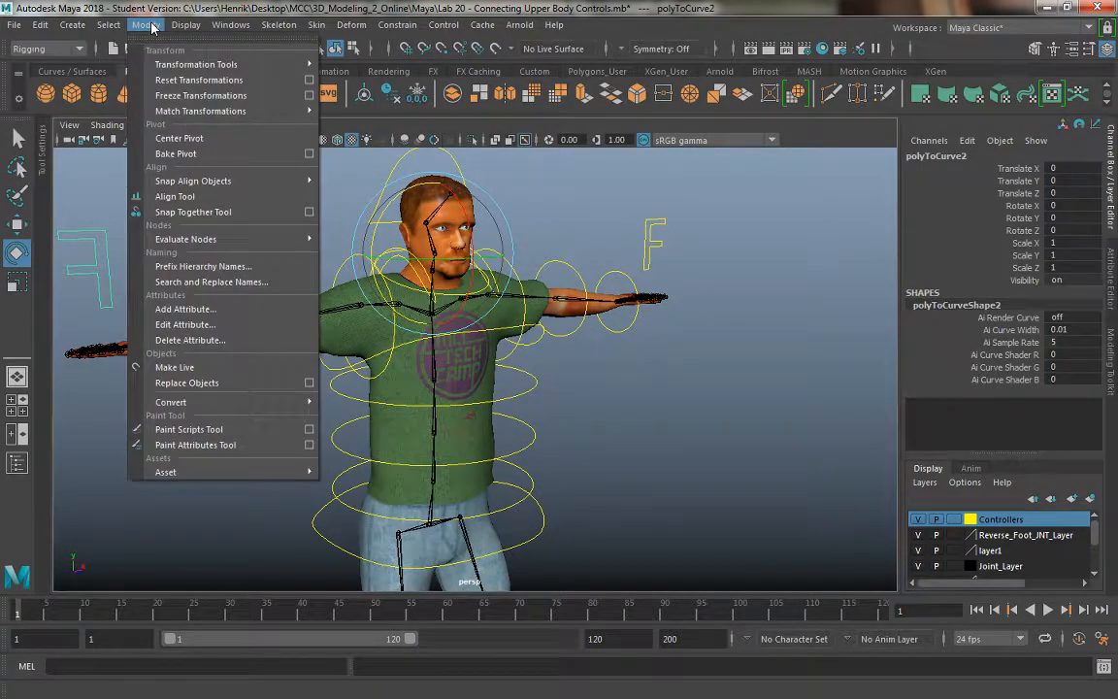
pyautogui.click(190, 308)
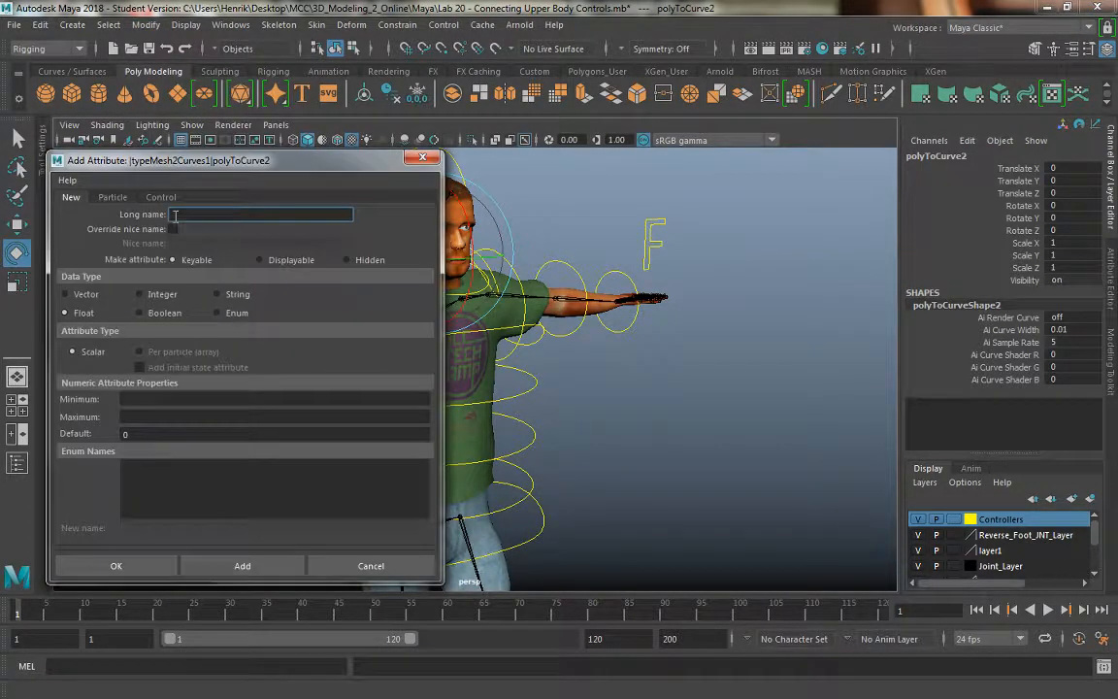
pyautogui.keyDown('alt'); pyautogui.moveTo(730, 406); pyautogui.dragTo(604, 422); pyautogui.keyUp('alt')
pyautogui.click(210, 214)
pyautogui.click(286, 260)
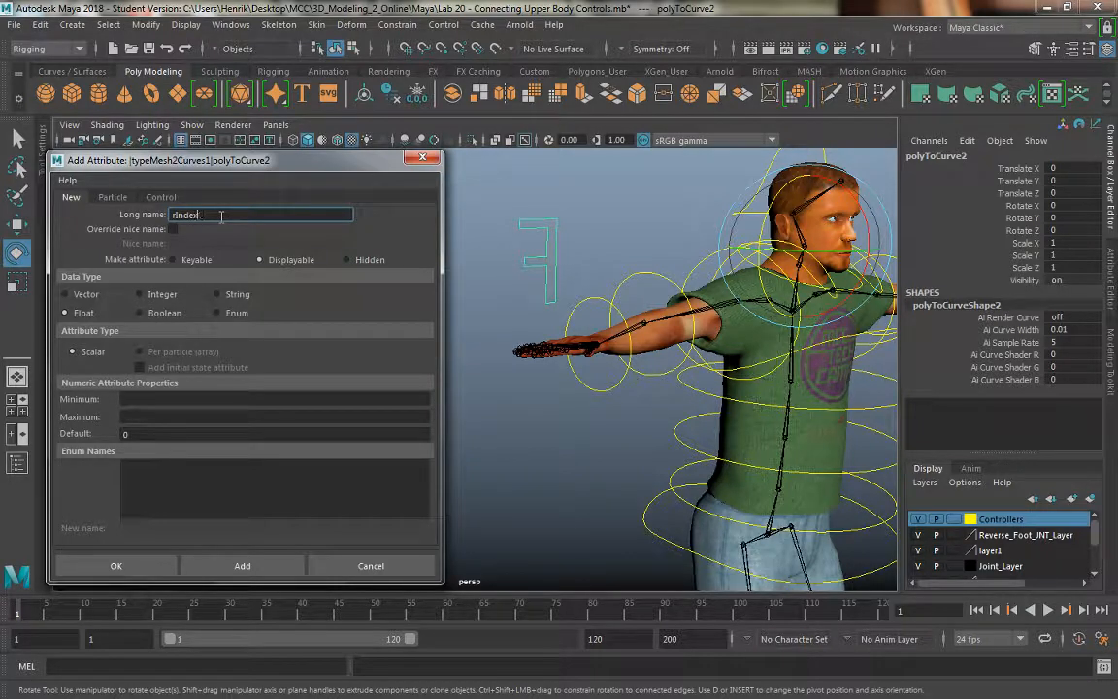
pyautogui.click(243, 566)
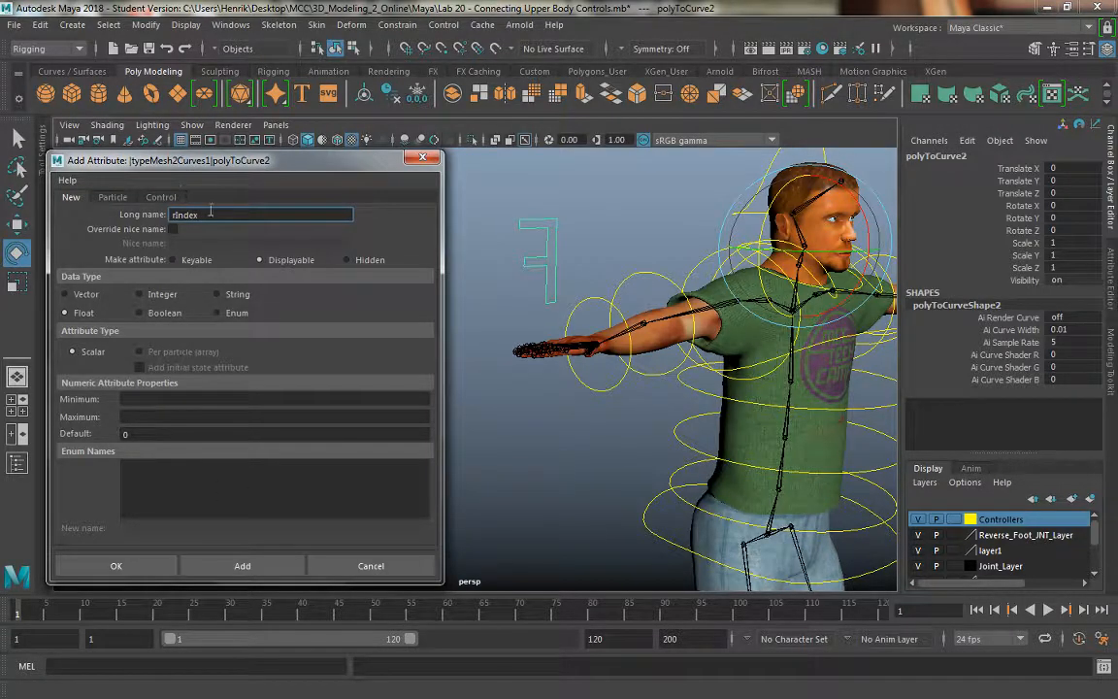
pyautogui.click(243, 566)
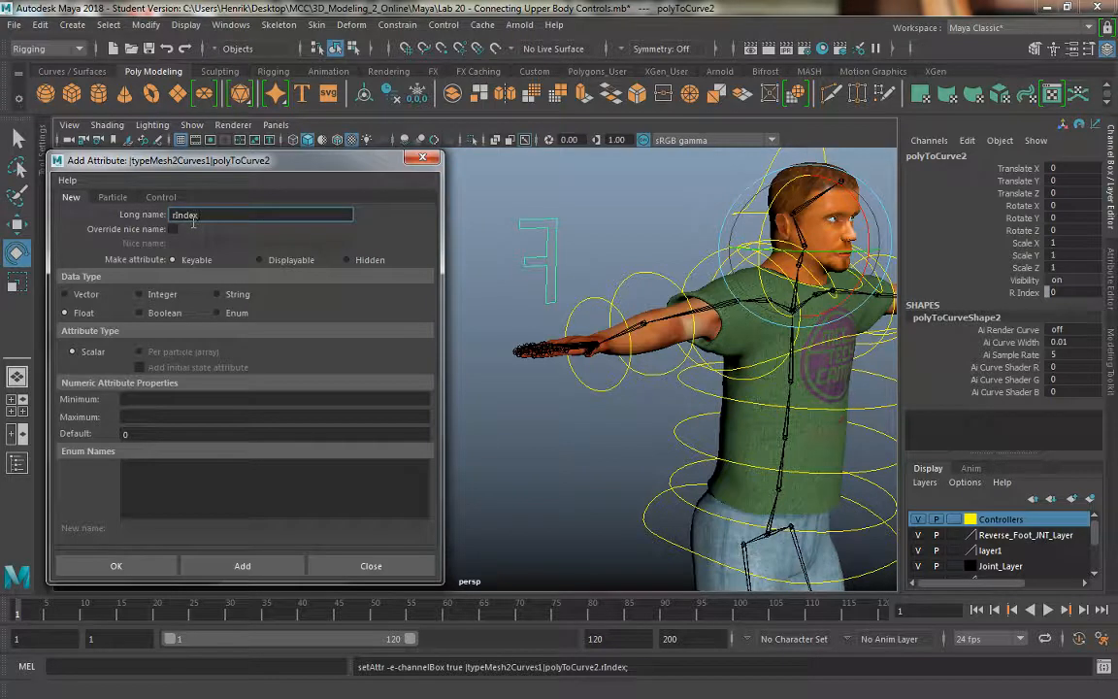
# Add the keyable float attributes rIndex1, rIndex2 and rIndex3 to the right-hand F curve.
pyautogui.write('rIndex1')
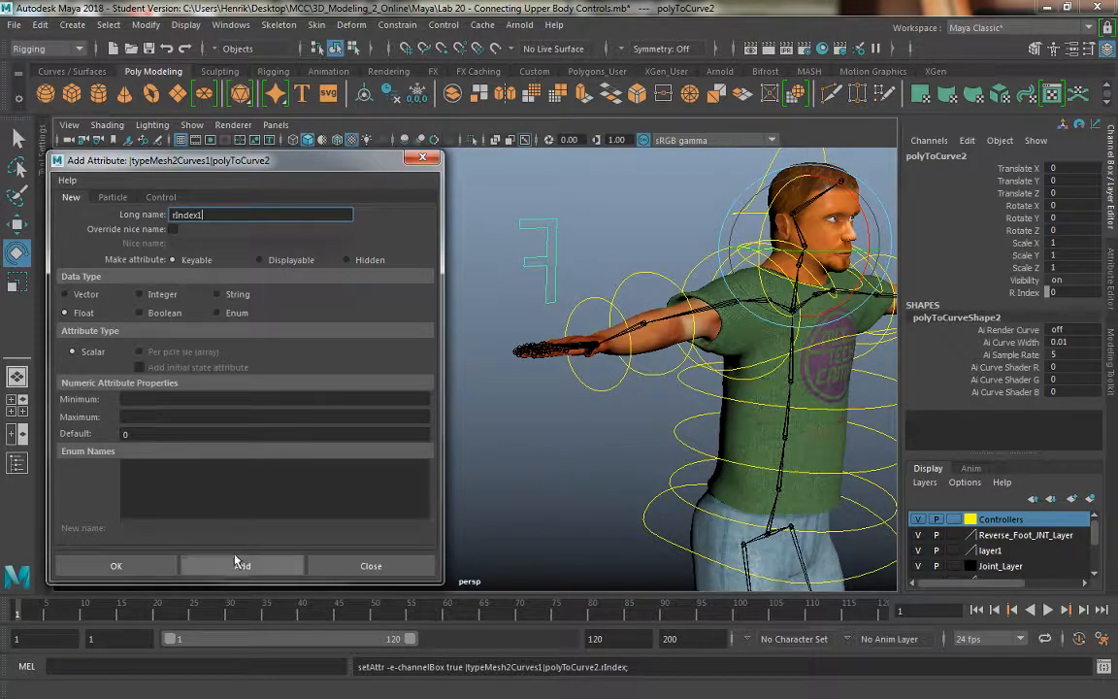
pyautogui.click(243, 566)
pyautogui.write('rIndex2')
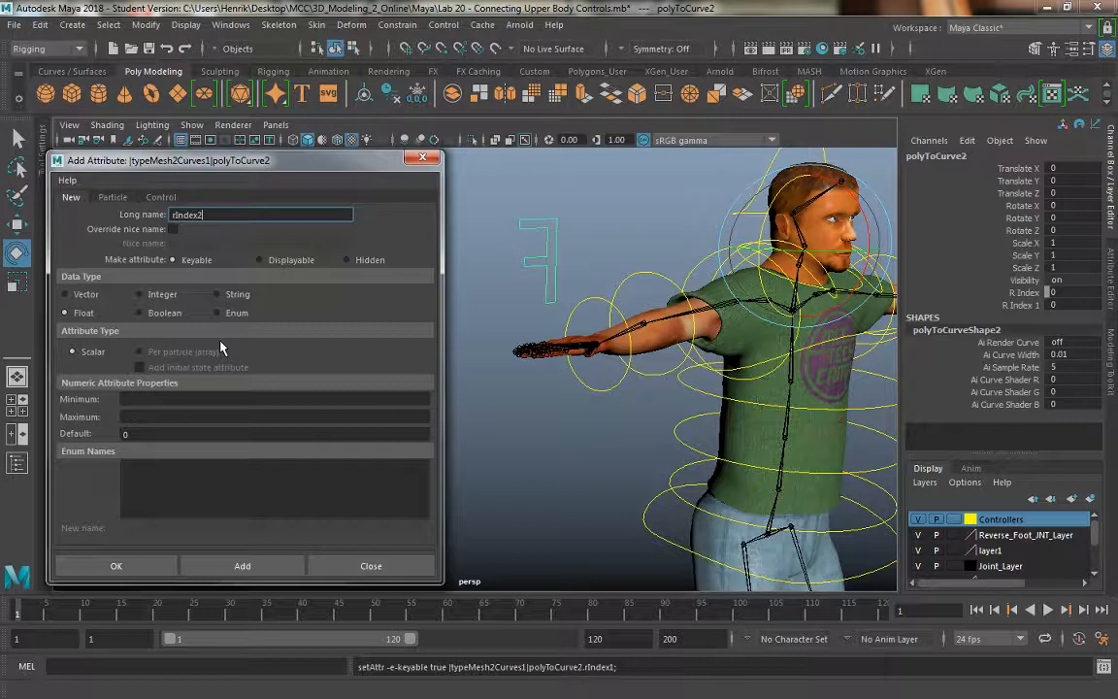
pyautogui.click(255, 563)
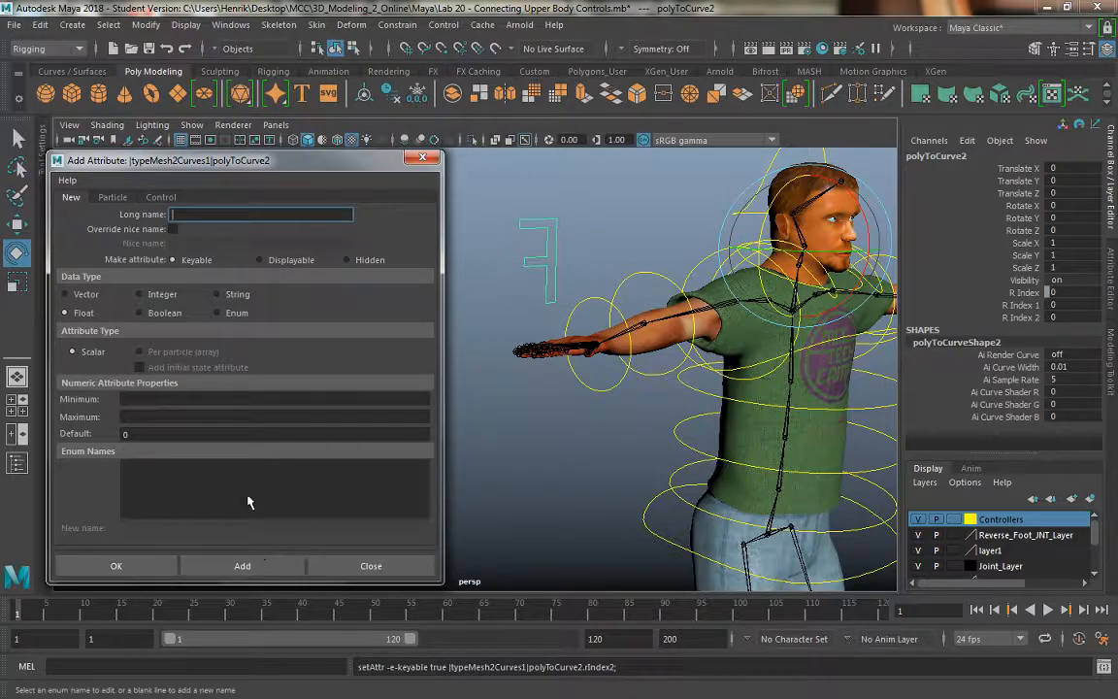
pyautogui.write('rIndex3')
pyautogui.click(259, 559)
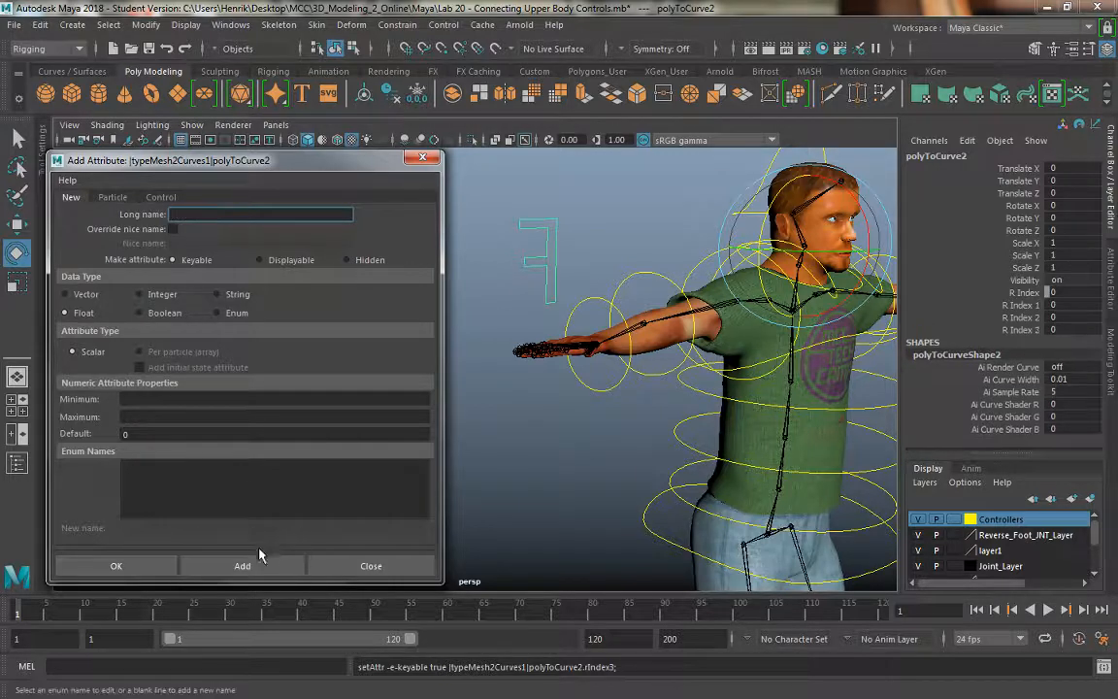
# Add a keyable float attribute rIndexSpread and a displayable float attribute rMiddle to the right-hand F curve.
pyautogui.write('rIndexSpread')
pyautogui.click(241, 563)
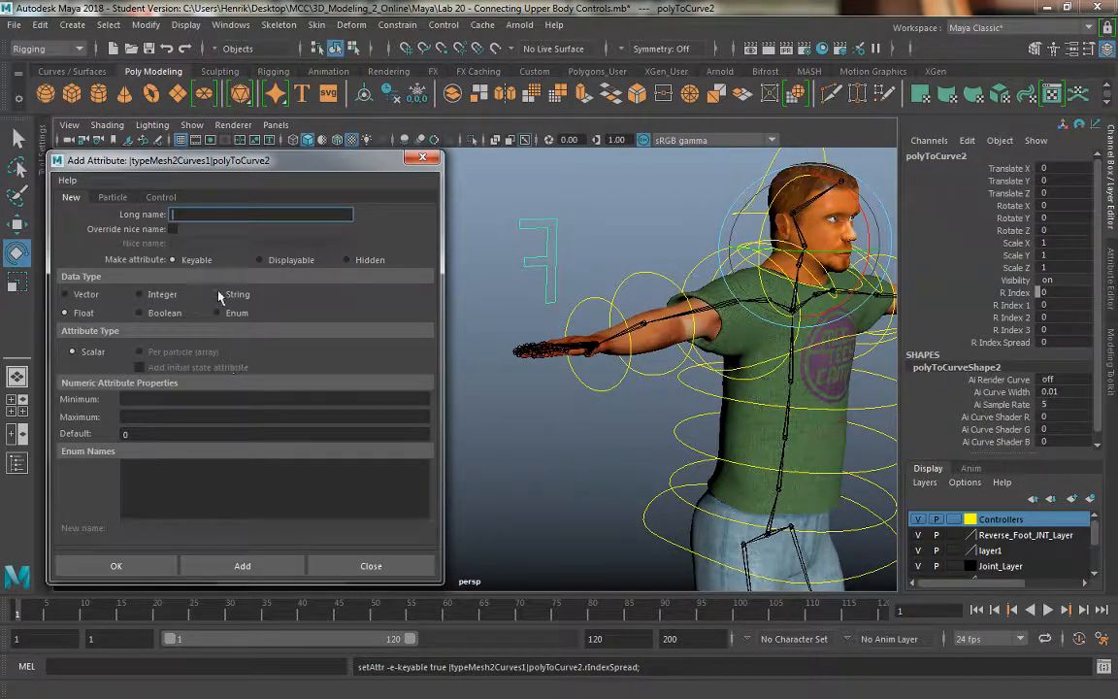
pyautogui.write('rMiddle')
pyautogui.hotkey('ctrl', 'a')
pyautogui.click(242, 564)
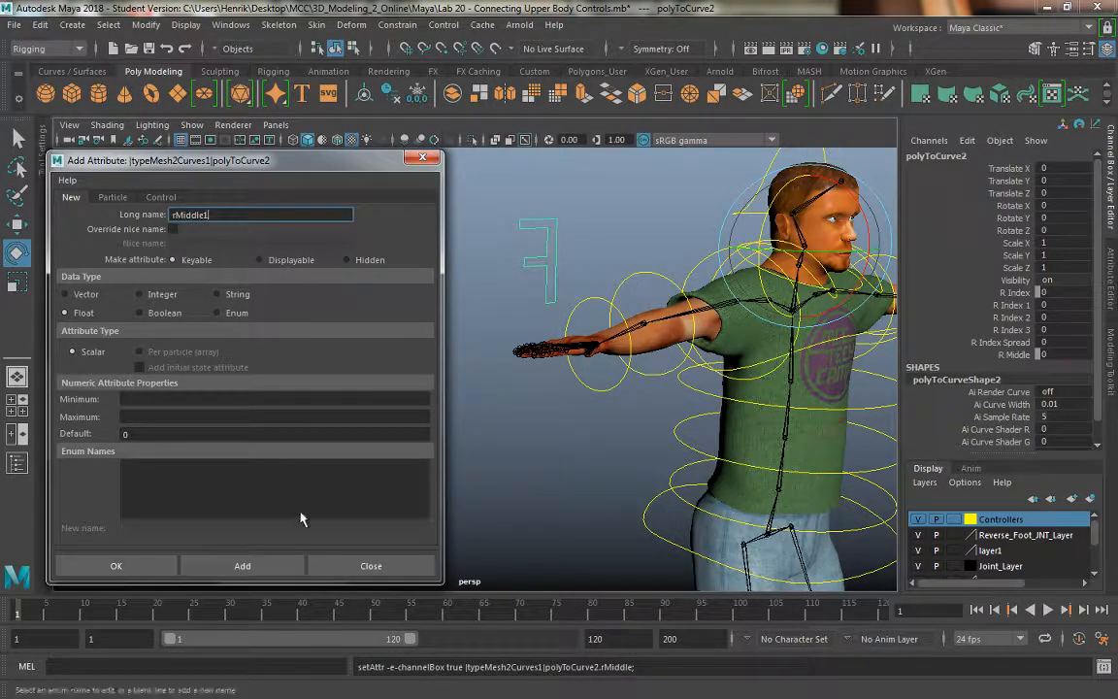
# Add the keyable float attributes rMiddle1, rMiddle2, rMiddle3 and rMiddleSpread to the right-hand F curve.
pyautogui.click(263, 564)
pyautogui.write('rMiddle2')
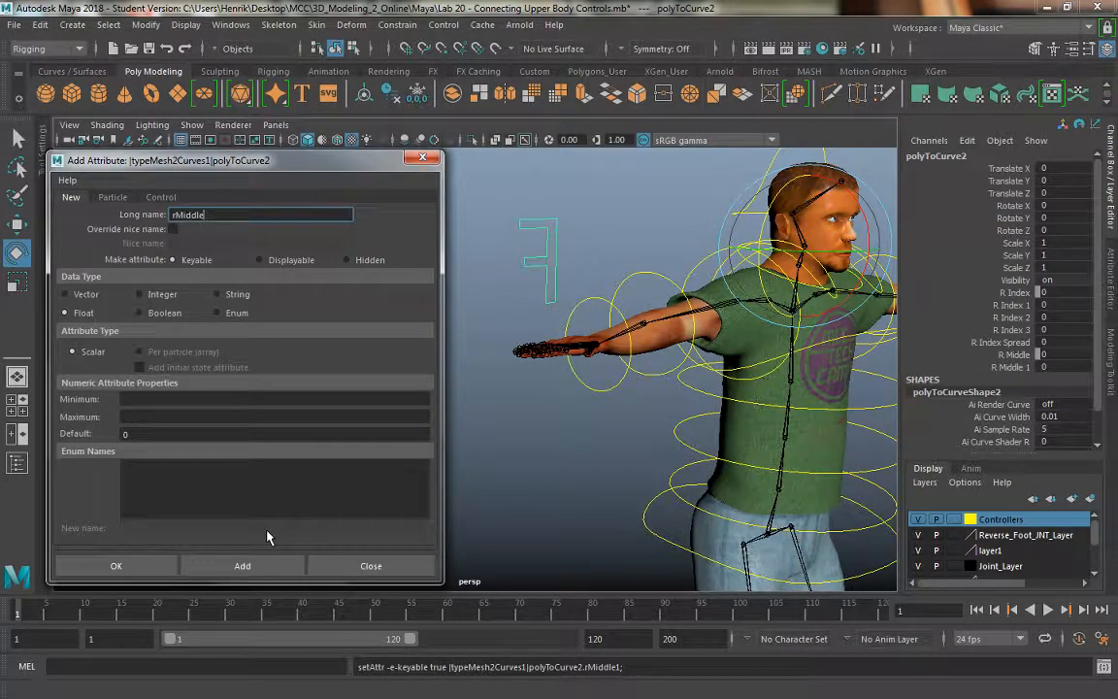
pyautogui.click(260, 566)
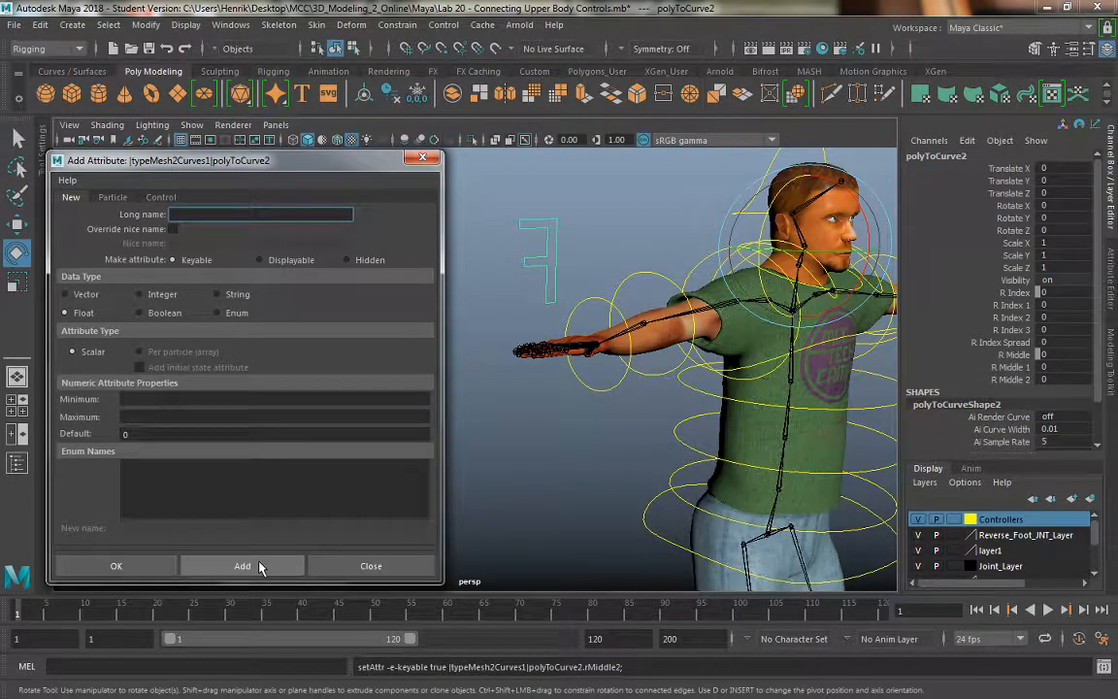
pyautogui.write('rMiddle3')
pyautogui.click(260, 566)
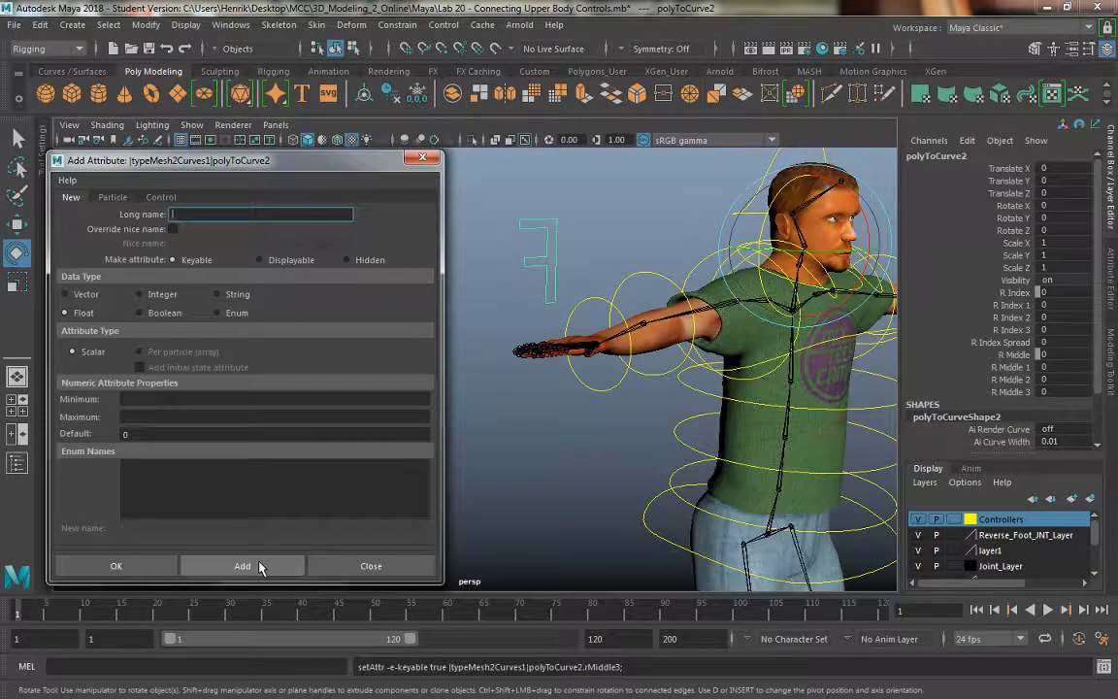
pyautogui.write('rMiddleSpread')
pyautogui.click(259, 565)
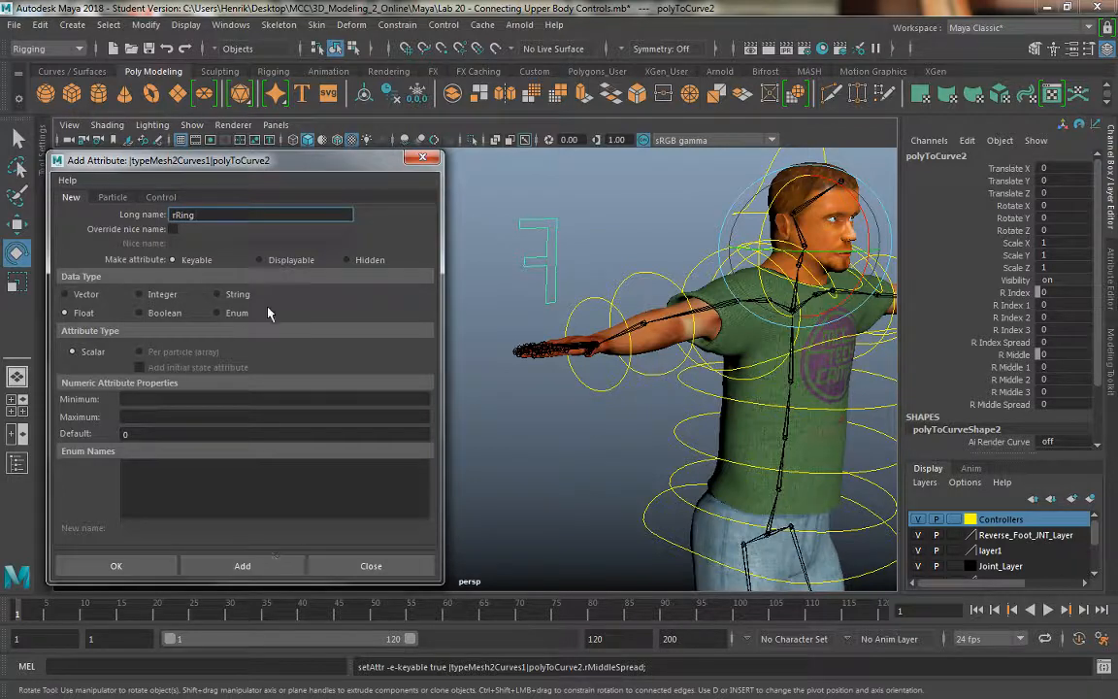
# Add a displayable rRing attribute and the keyable float attributes rRing1, rRing2, rRing3 and rRingSpread to the right-hand F curve.
pyautogui.doubleClick(237, 214)
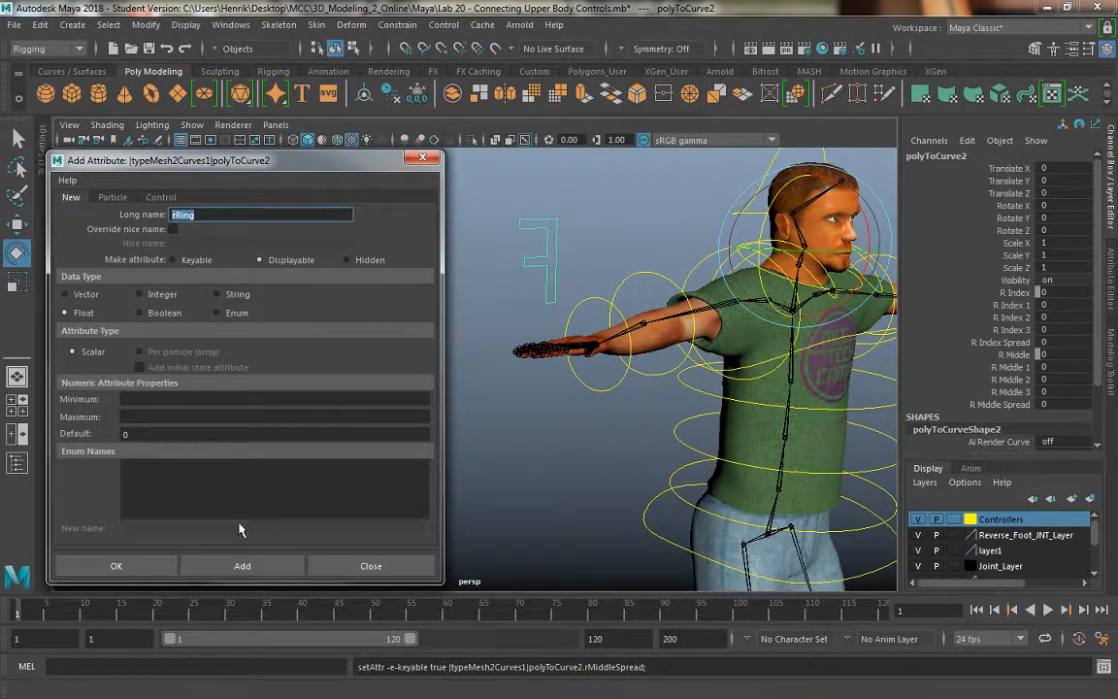
pyautogui.click(257, 565)
pyautogui.click(197, 215)
pyautogui.write('1')
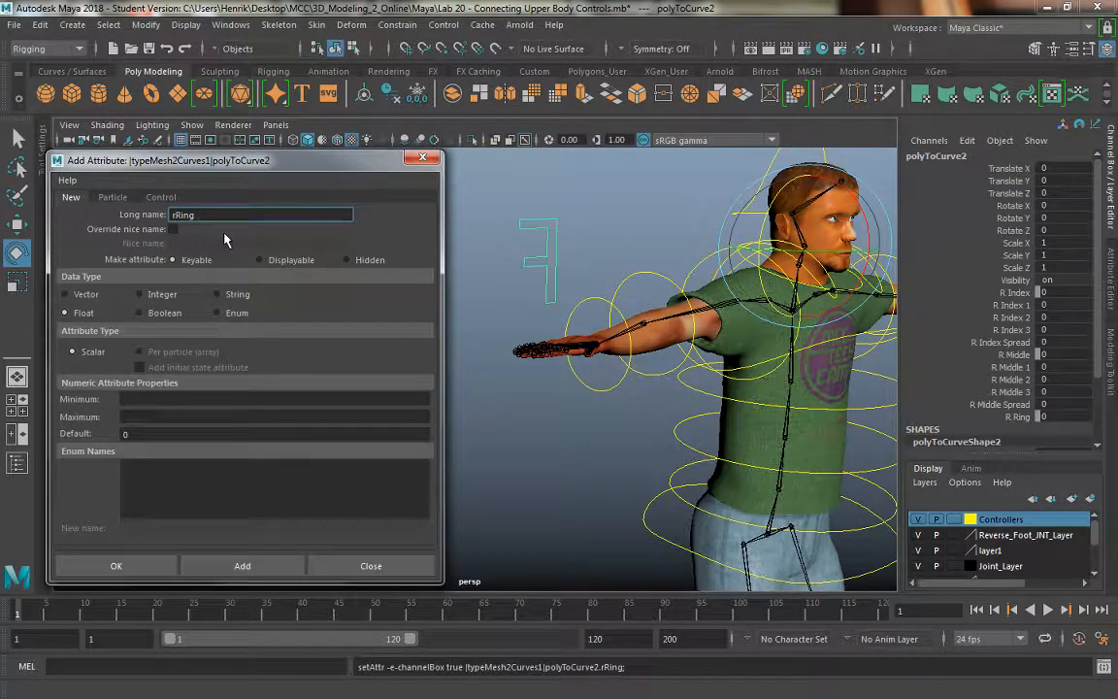
pyautogui.click(243, 567)
pyautogui.write('rRing2')
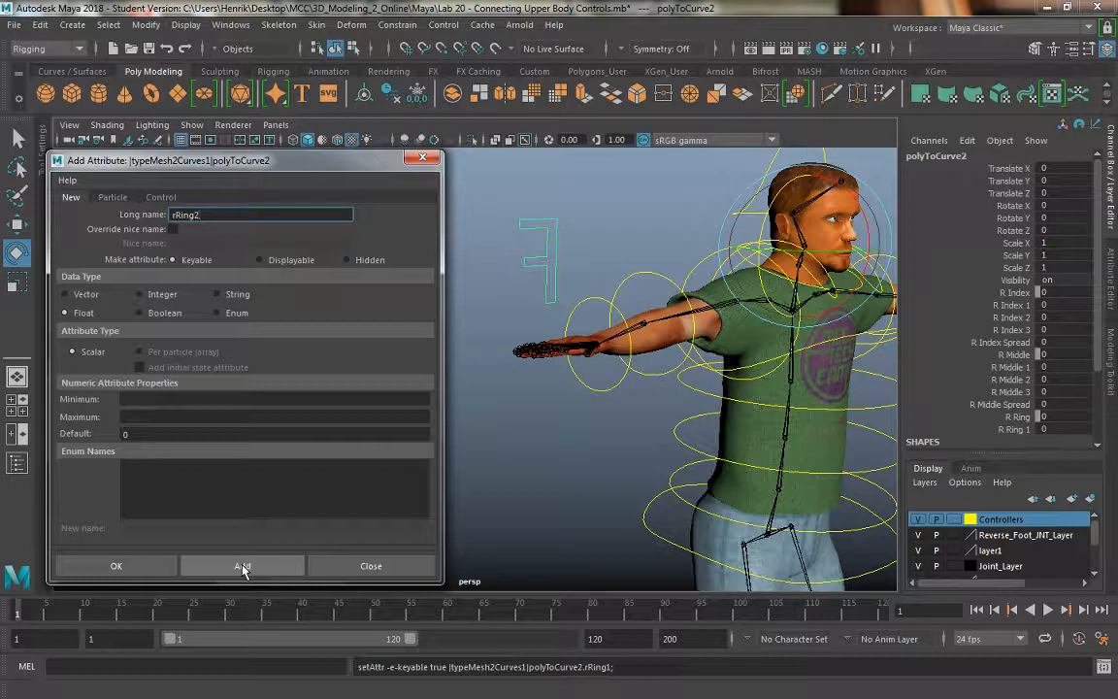
pyautogui.click(242, 567)
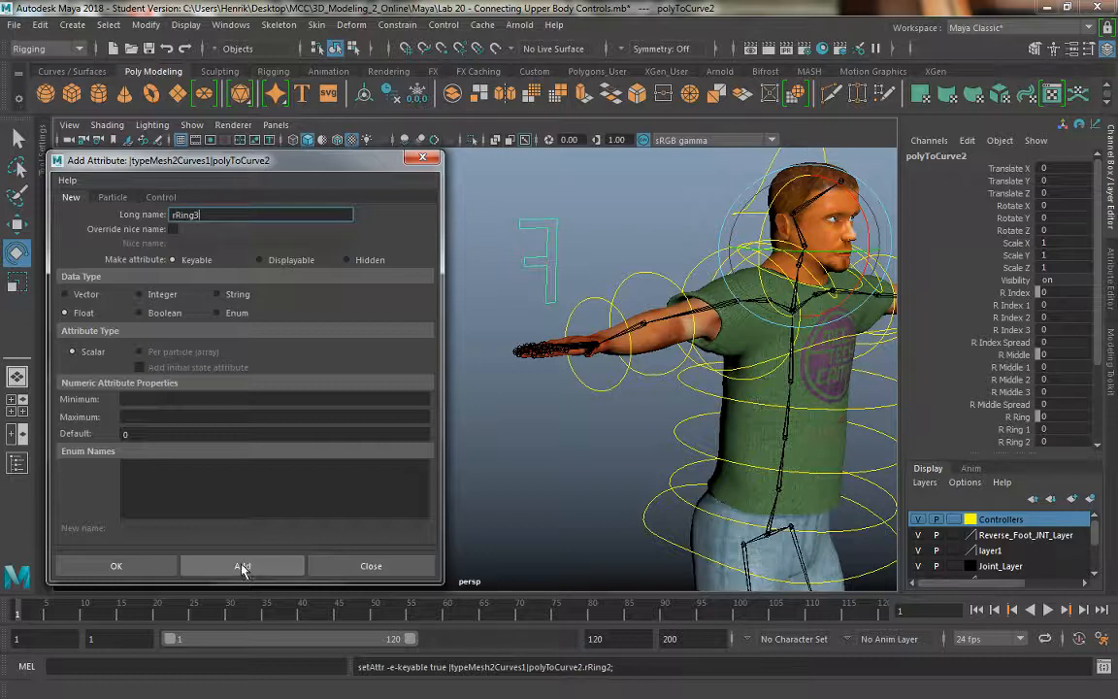
pyautogui.write('rRing3')
pyautogui.click(243, 567)
pyautogui.write('rRingSpread')
pyautogui.click(242, 567)
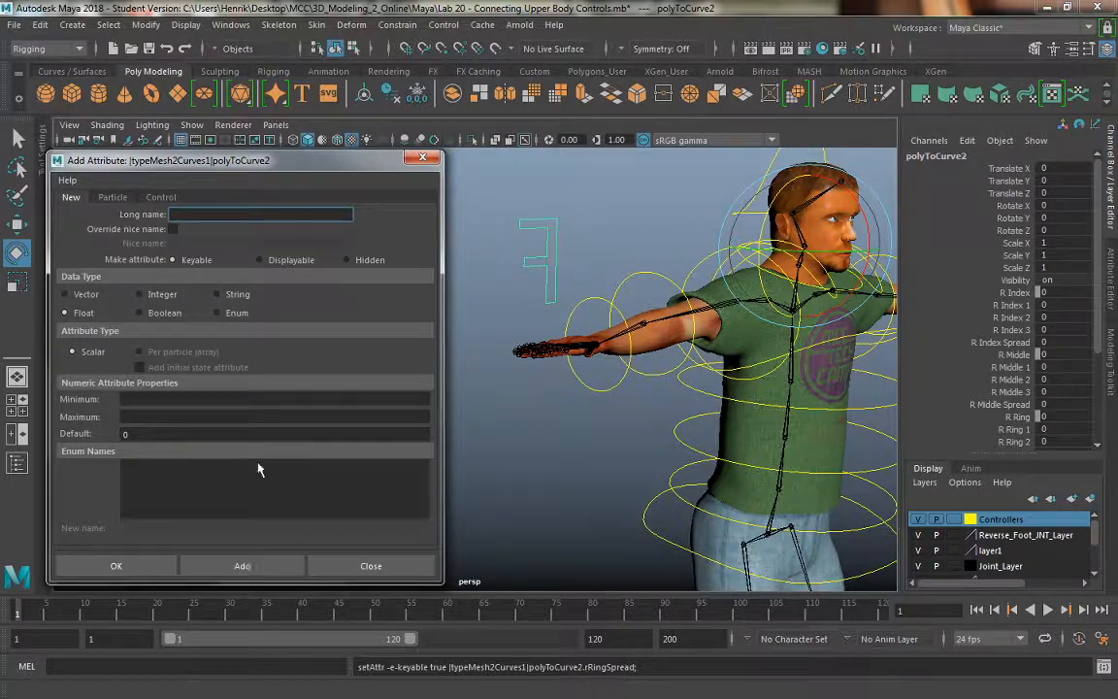
# Add a displayable rPinky attribute and the keyable float attributes rPinky1, rPinky2, rPinky3 and rPinkySpread to the right-hand F curve.
pyautogui.moveTo(1098, 276); pyautogui.dragTo(1101, 365)
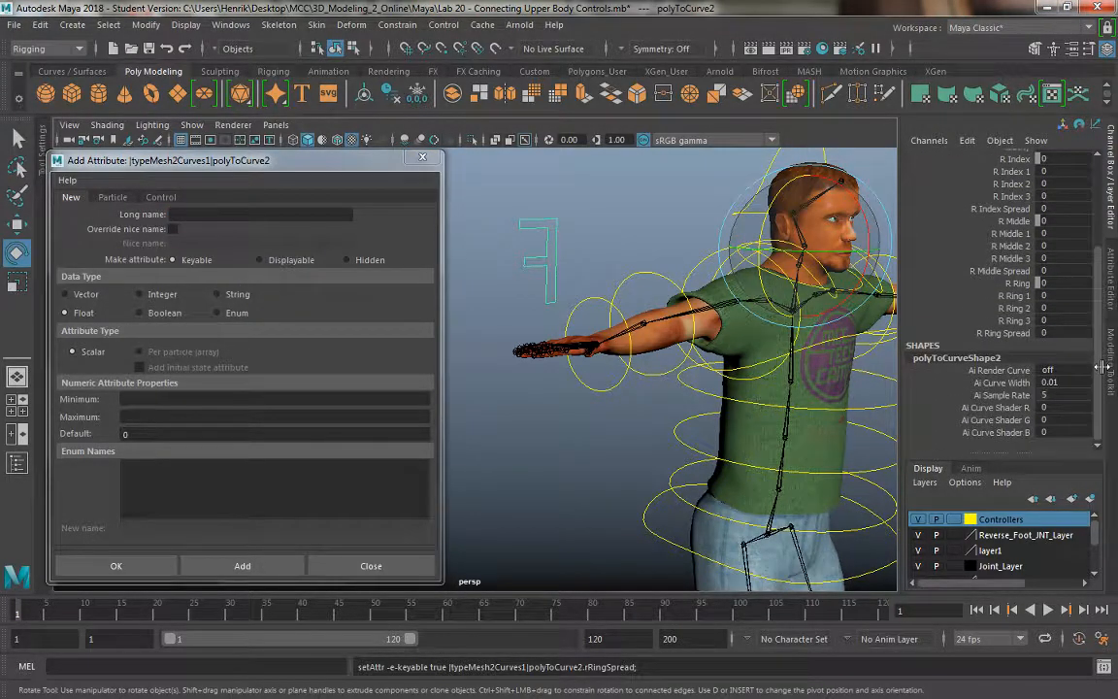
pyautogui.click(271, 215)
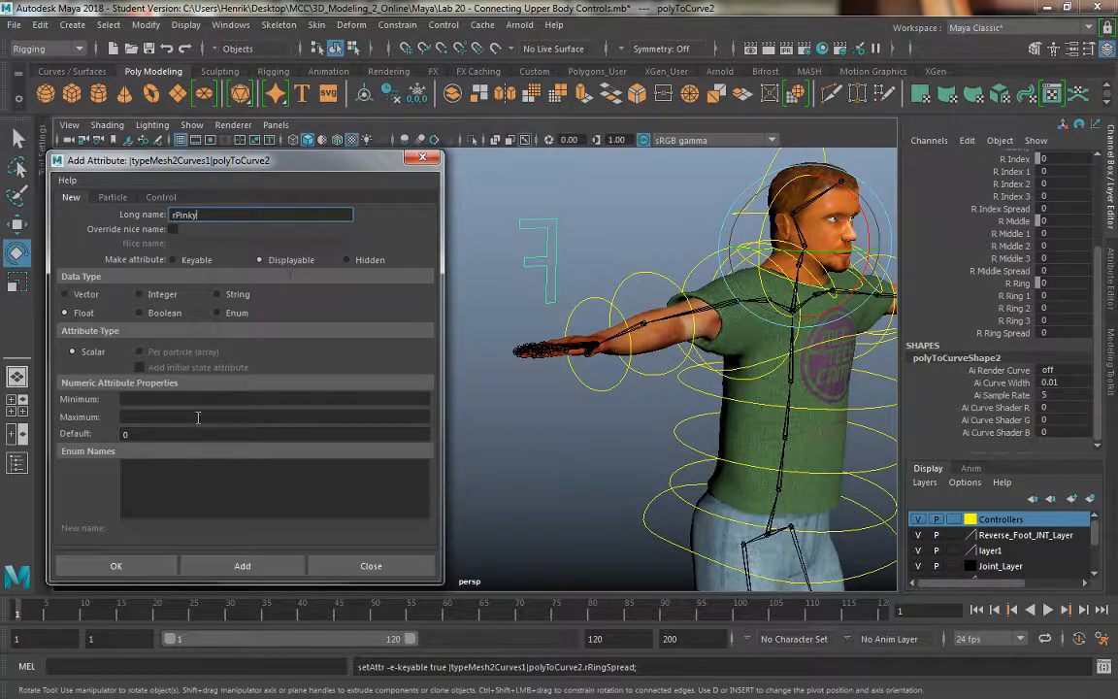
pyautogui.click(240, 565)
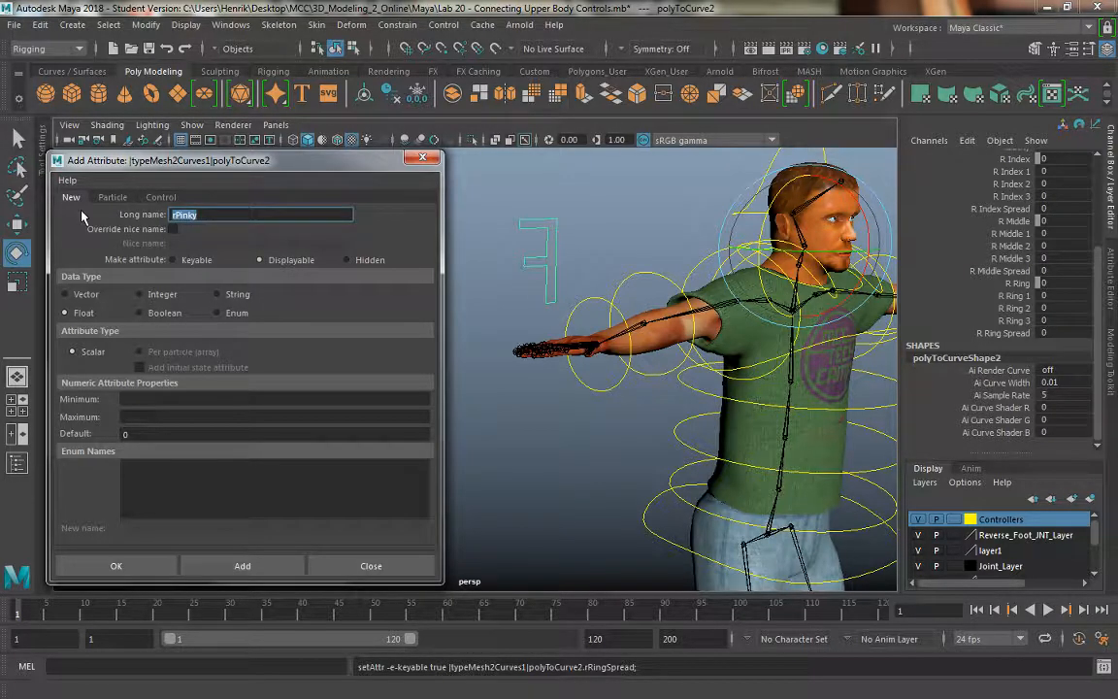
pyautogui.click(230, 565)
pyautogui.write('rPinky1')
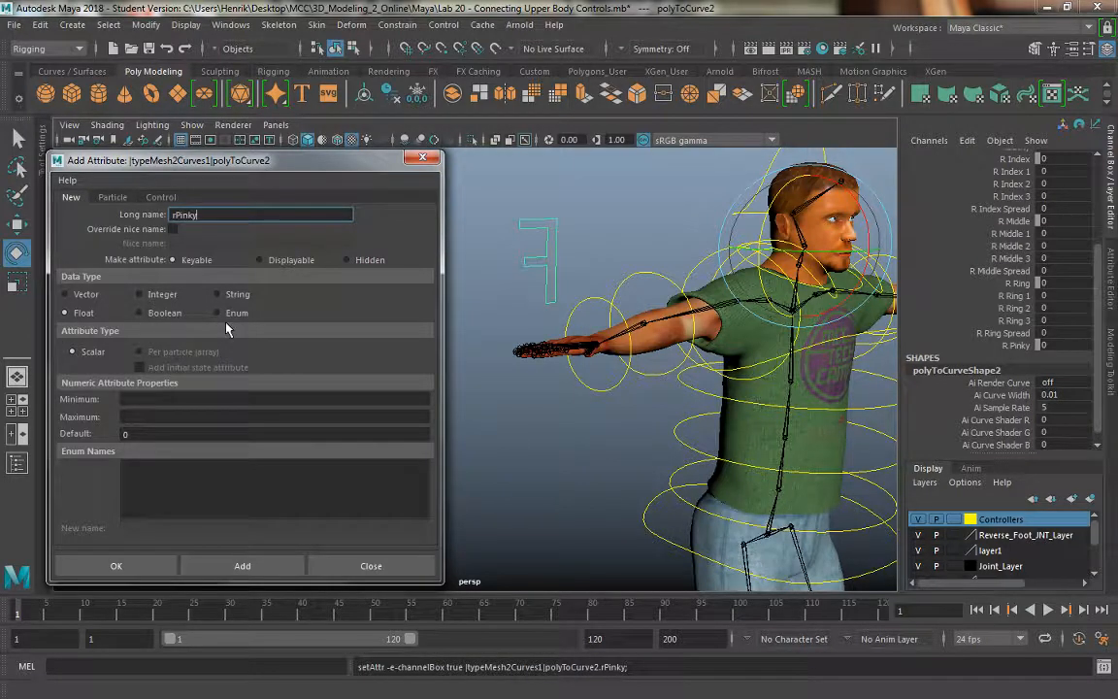
pyautogui.click(241, 564)
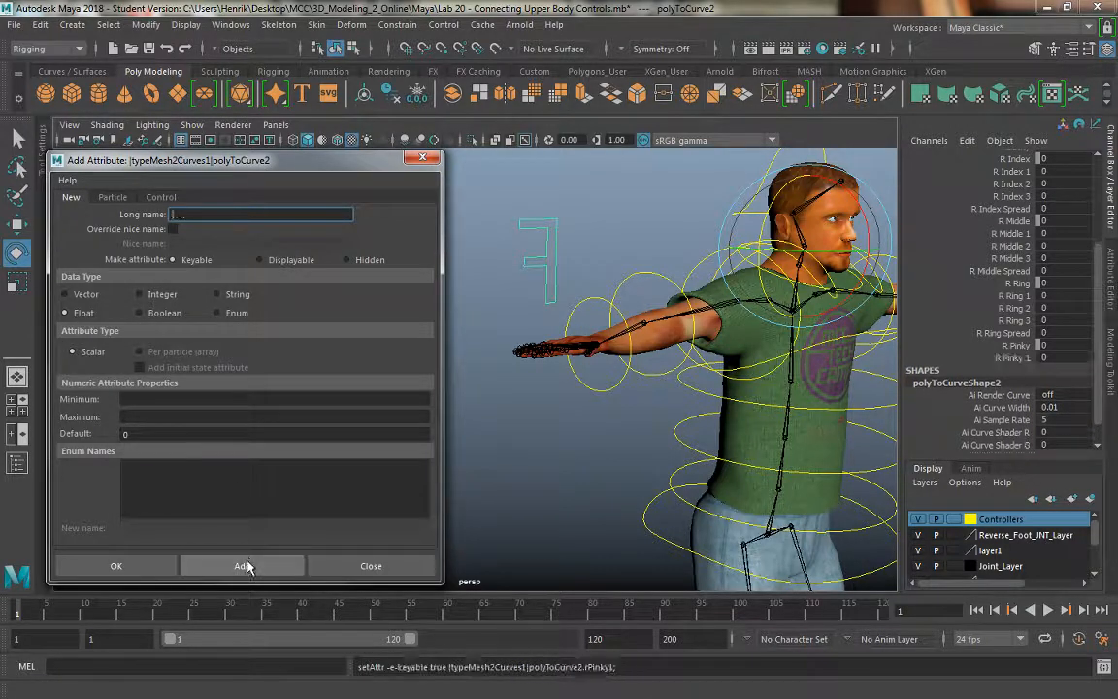
pyautogui.click(243, 565)
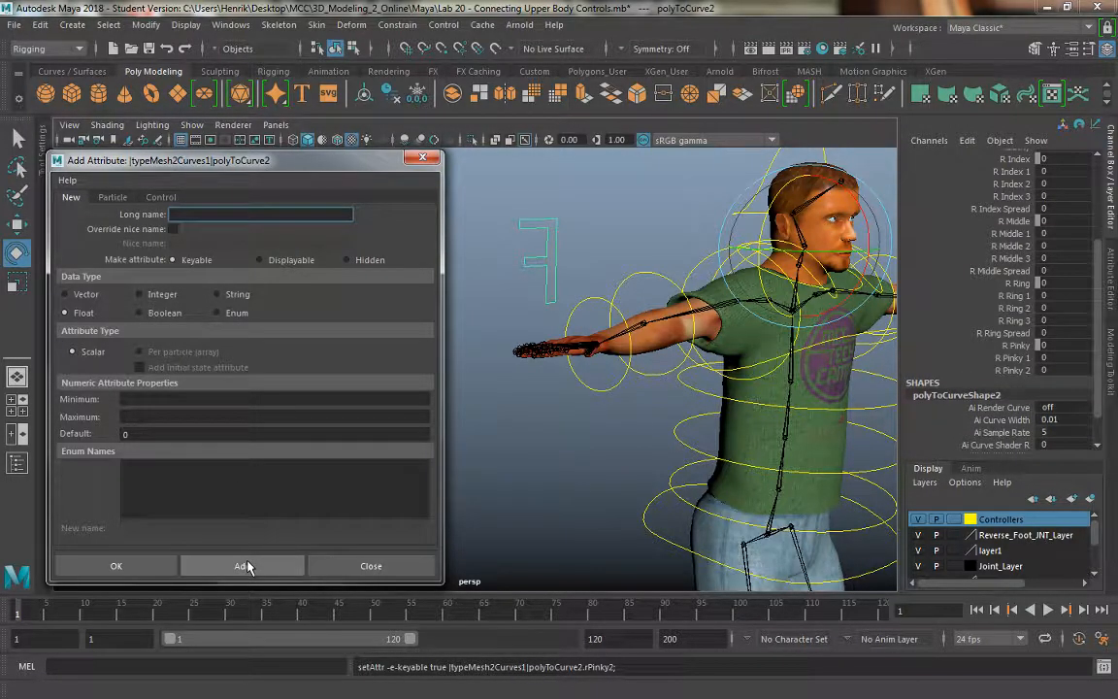
pyautogui.click(243, 566)
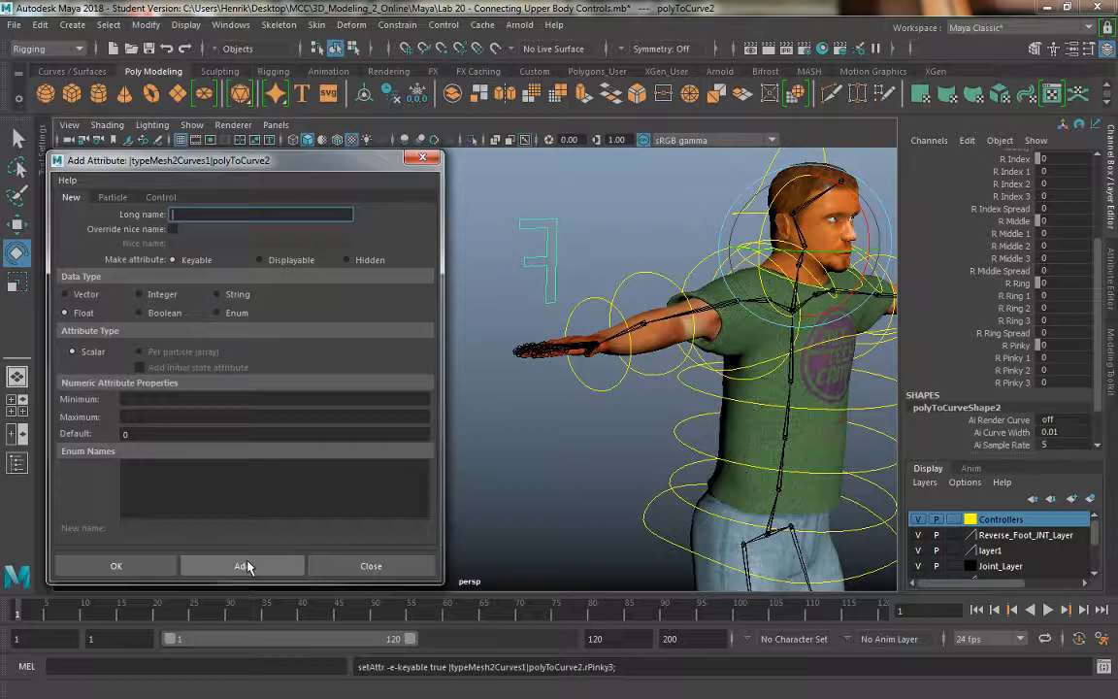
pyautogui.write('rPinkySpread')
pyautogui.click(258, 572)
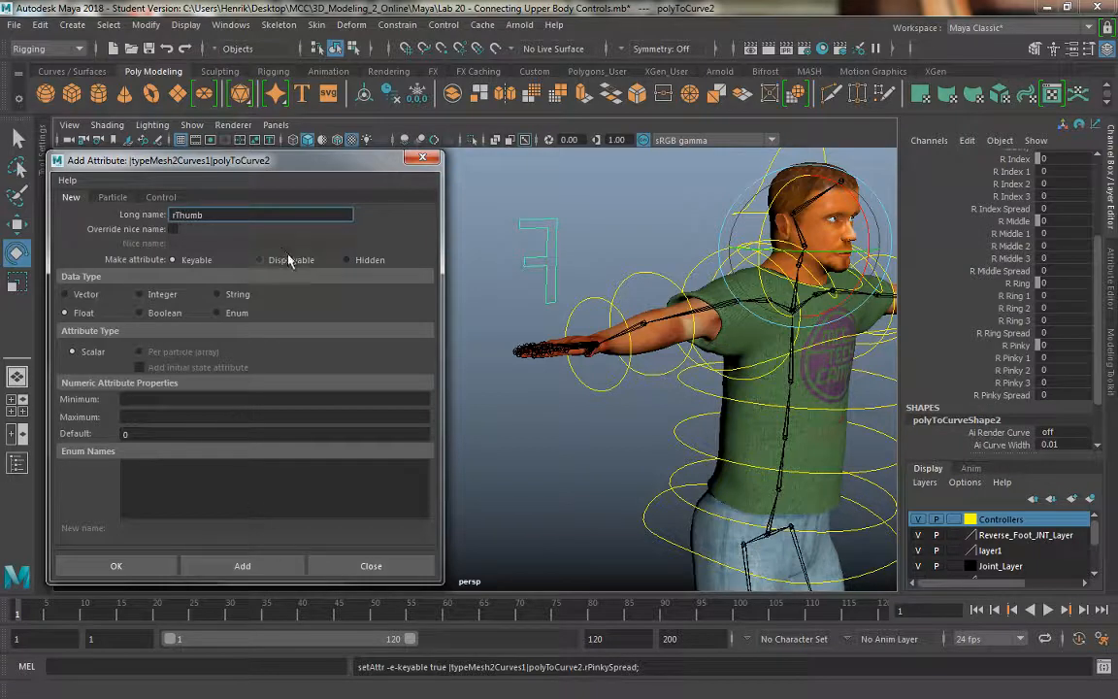
# Add a displayable rThumb attribute and a keyable float attribute rThumbSpread to the right-hand F curve.
pyautogui.moveTo(214, 215); pyautogui.dragTo(120, 197)
pyautogui.click(260, 561)
pyautogui.keyDown('alt'); pyautogui.moveTo(553, 420); pyautogui.dragTo(495, 370); pyautogui.keyUp('alt')
pyautogui.click(187, 213)
pyautogui.write('s')
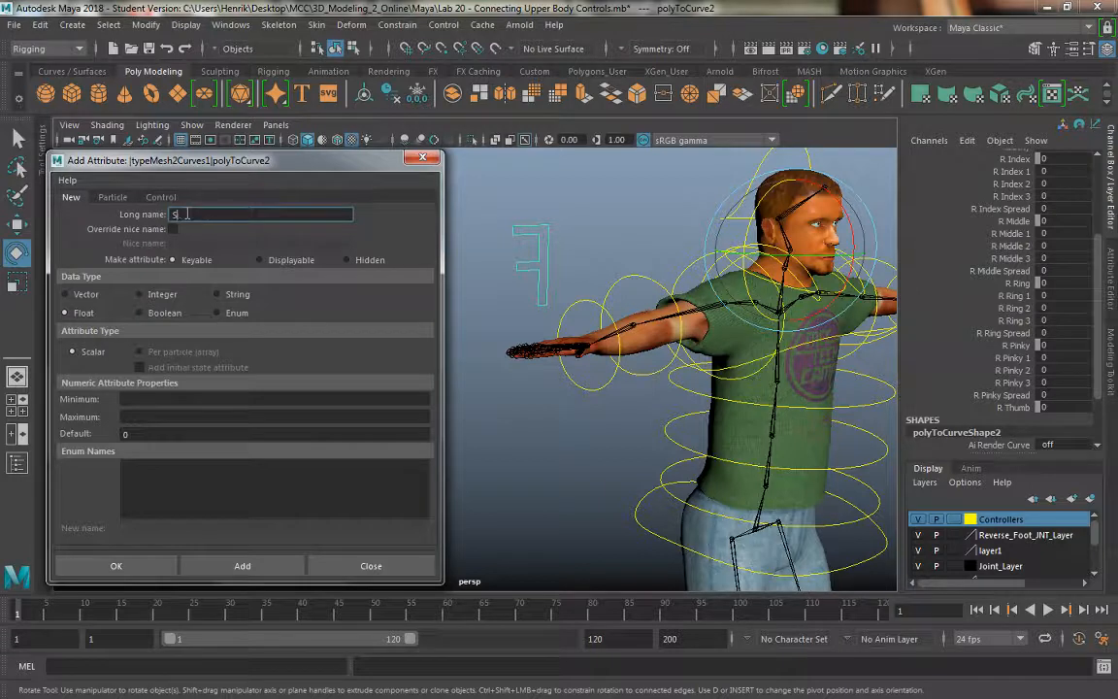
pyautogui.write('ThumbSpread')
pyautogui.click(245, 567)
# Using L_Finger_CTRL's thumb attributes as reference, add the keyable float attributes rThumbUpDown and rThumbTwist to the right-hand F curve.
pyautogui.keyDown('alt'); pyautogui.moveTo(765, 355); pyautogui.dragTo(791, 177); pyautogui.keyUp('alt')
pyautogui.click(814, 227)
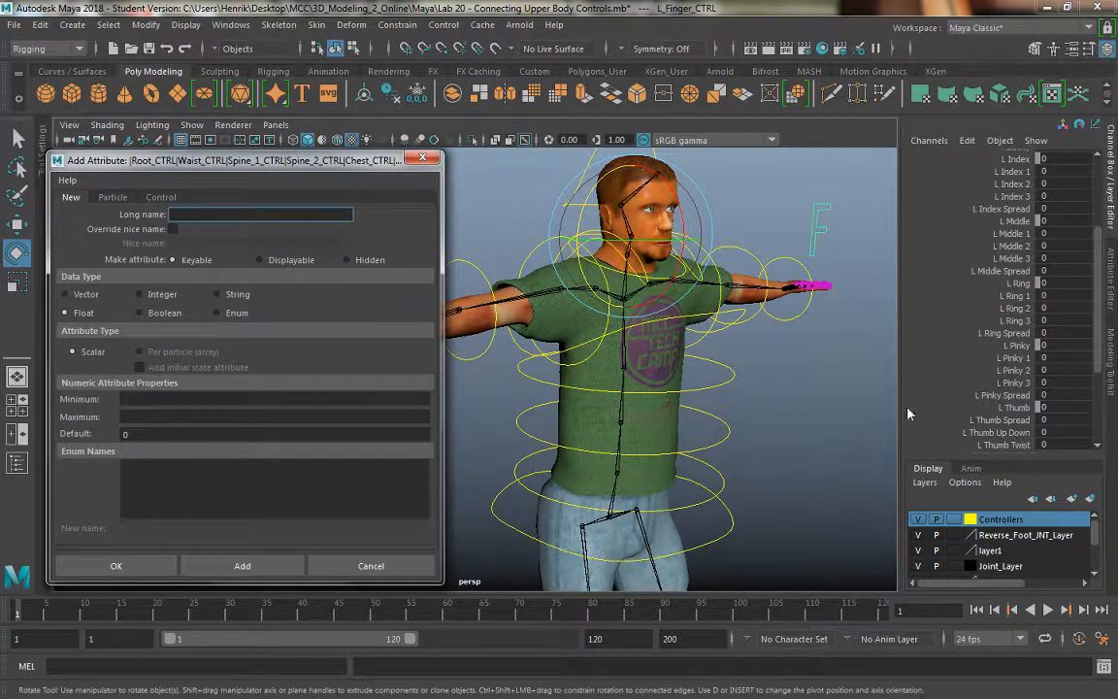
pyautogui.keyDown('alt'); pyautogui.moveTo(454, 190); pyautogui.dragTo(495, 189); pyautogui.keyUp('alt')
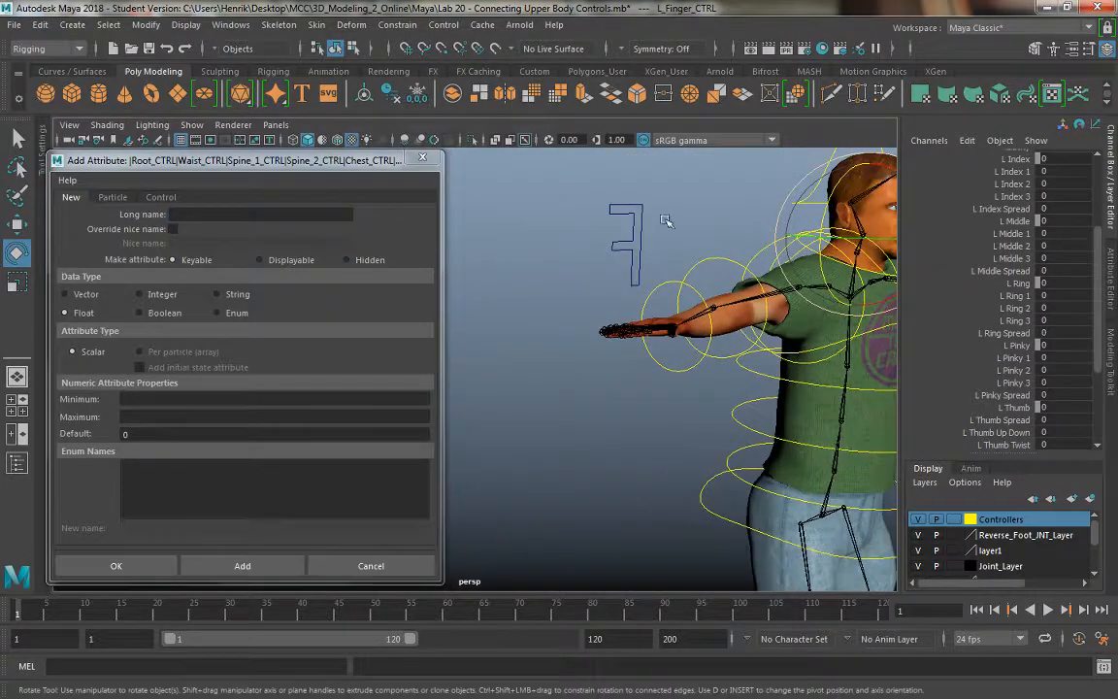
pyautogui.click(640, 253)
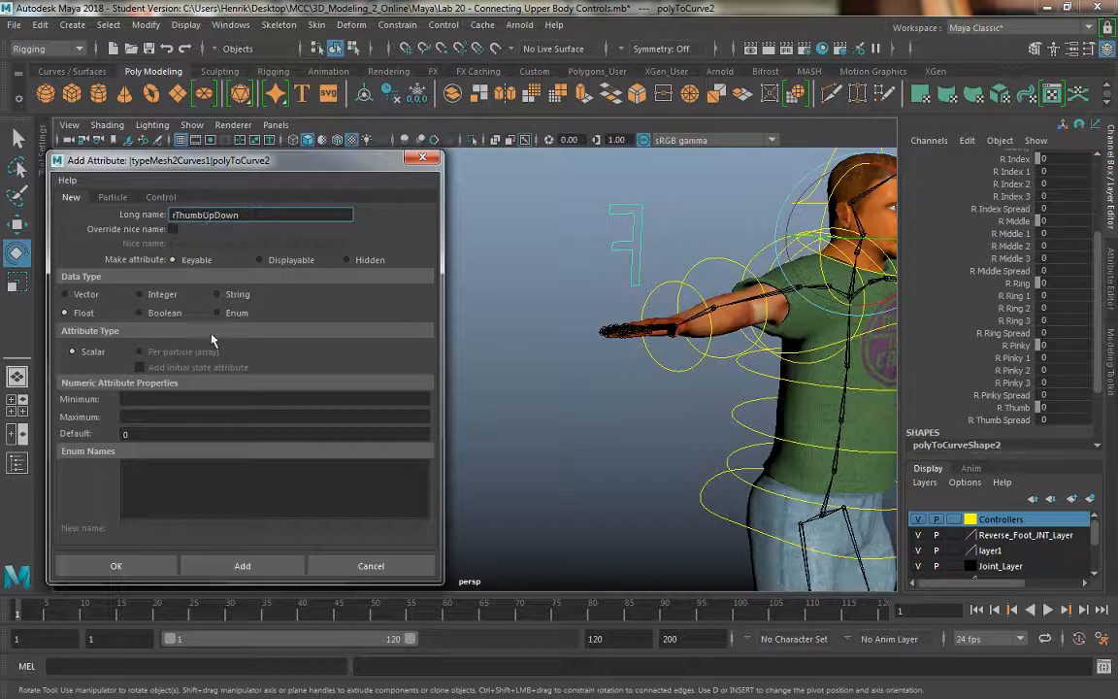
pyautogui.click(242, 566)
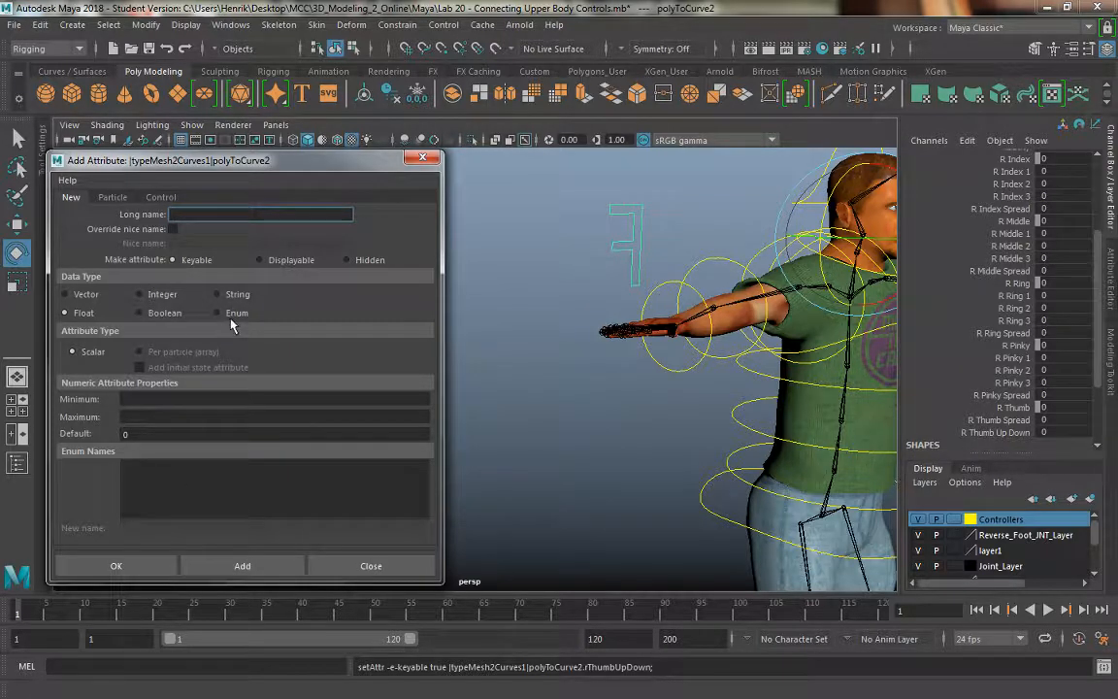
pyautogui.write('rThumbTwist')
pyautogui.click(256, 565)
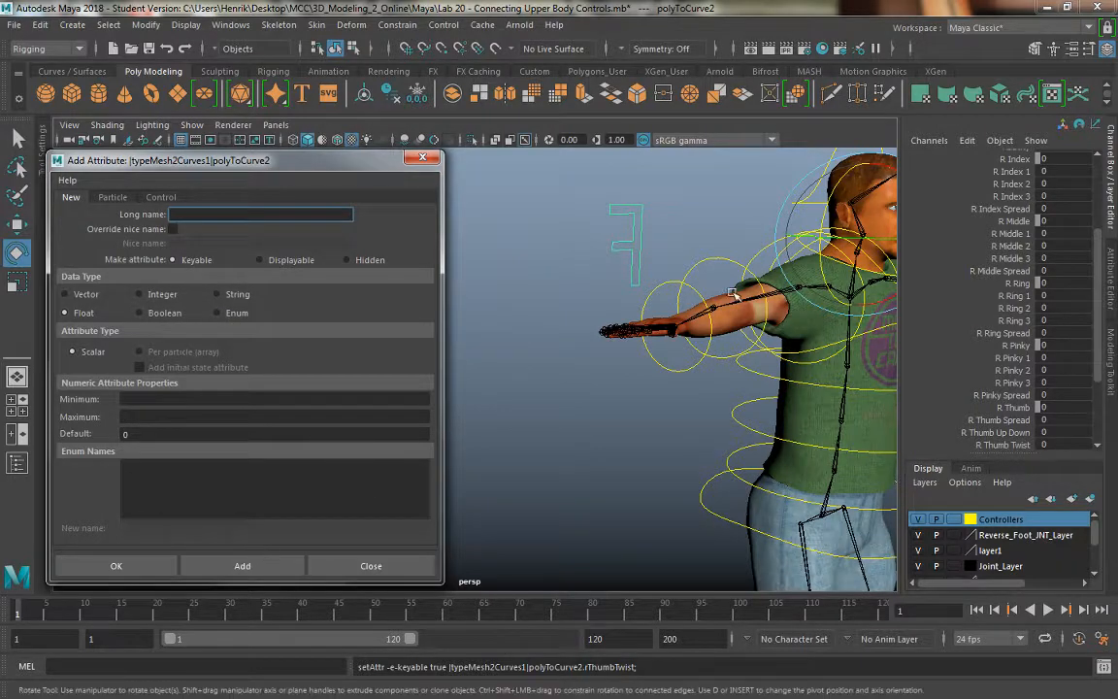
# Check L_Finger_CTRL's remaining thumb attributes and add the matching keyable floats rThumb2 and rThumb3 to the right-hand F curve.
pyautogui.keyDown('alt'); pyautogui.moveTo(641, 380); pyautogui.dragTo(773, 274); pyautogui.keyUp('alt')
pyautogui.click(856, 222)
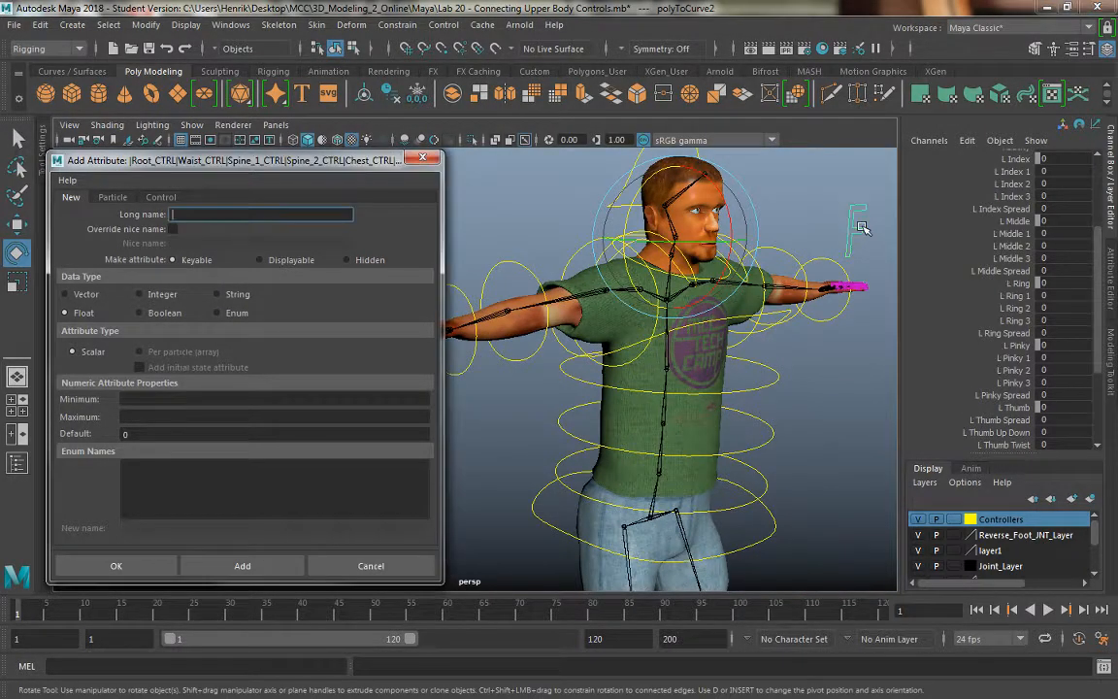
pyautogui.scroll(-3, 1054, 349)
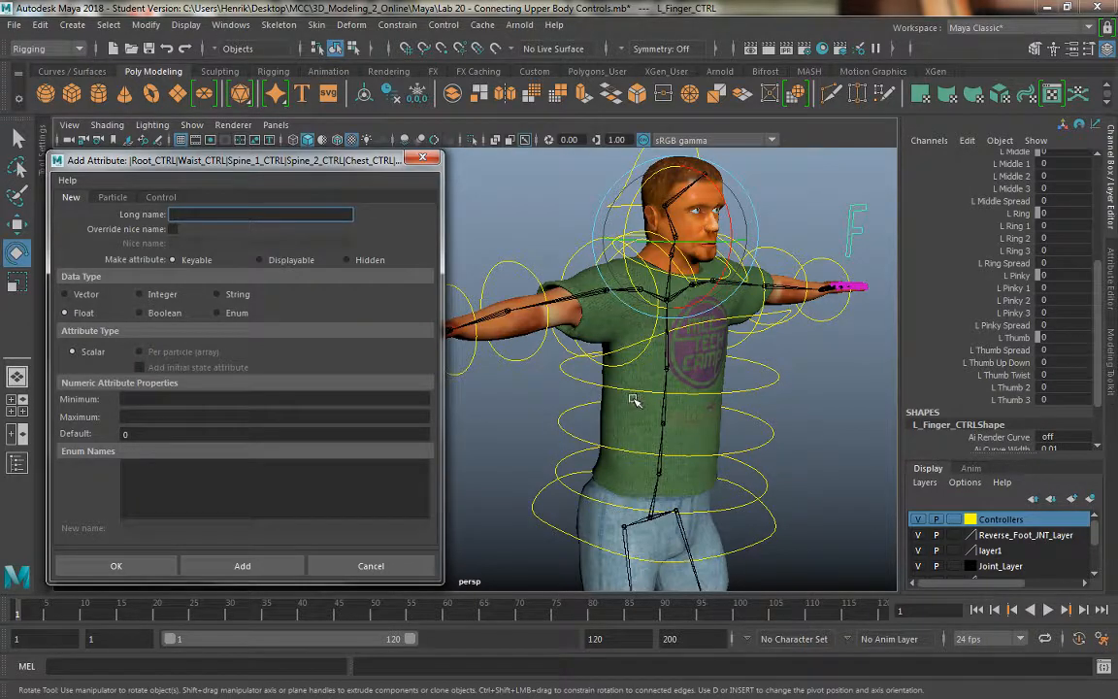
pyautogui.keyDown('alt'); pyautogui.moveTo(514, 357); pyautogui.dragTo(554, 218); pyautogui.keyUp('alt')
pyautogui.click(604, 243)
pyautogui.click(289, 215)
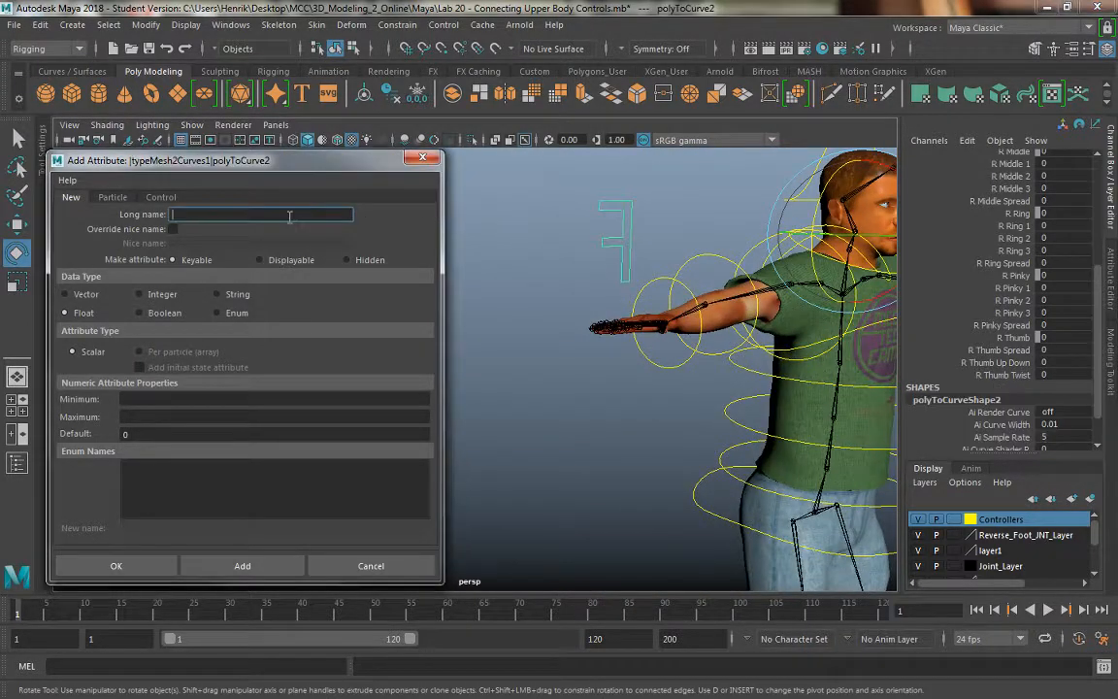
pyautogui.write('rThumb')
pyautogui.click(243, 566)
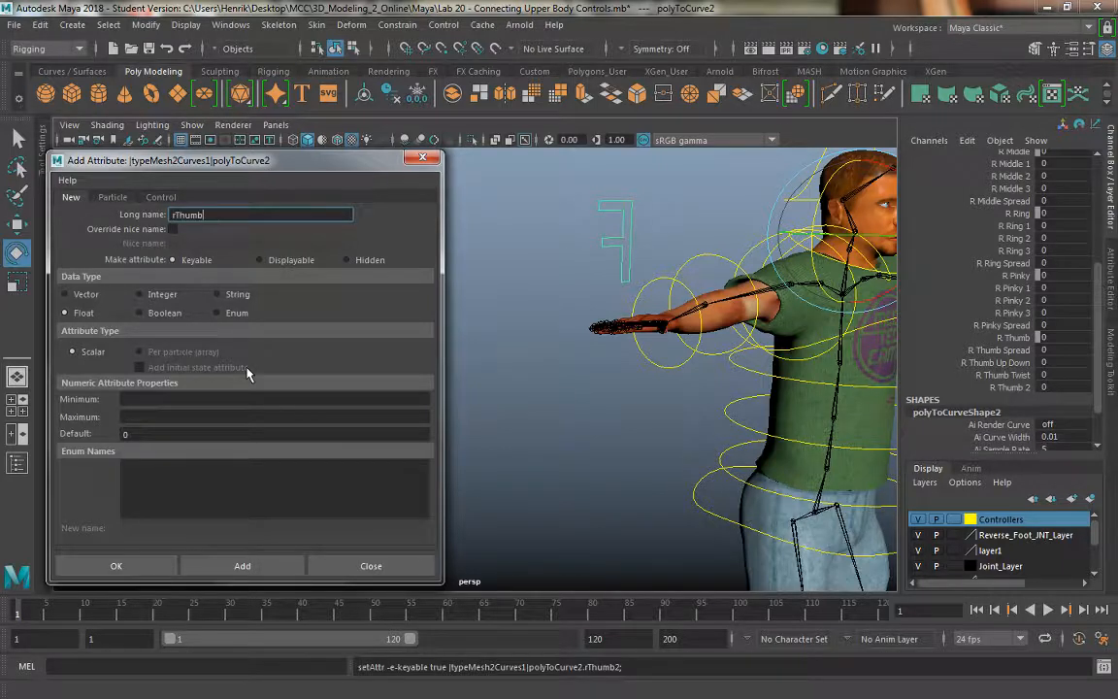
pyautogui.write('3')
pyautogui.click(275, 564)
pyautogui.click(369, 565)
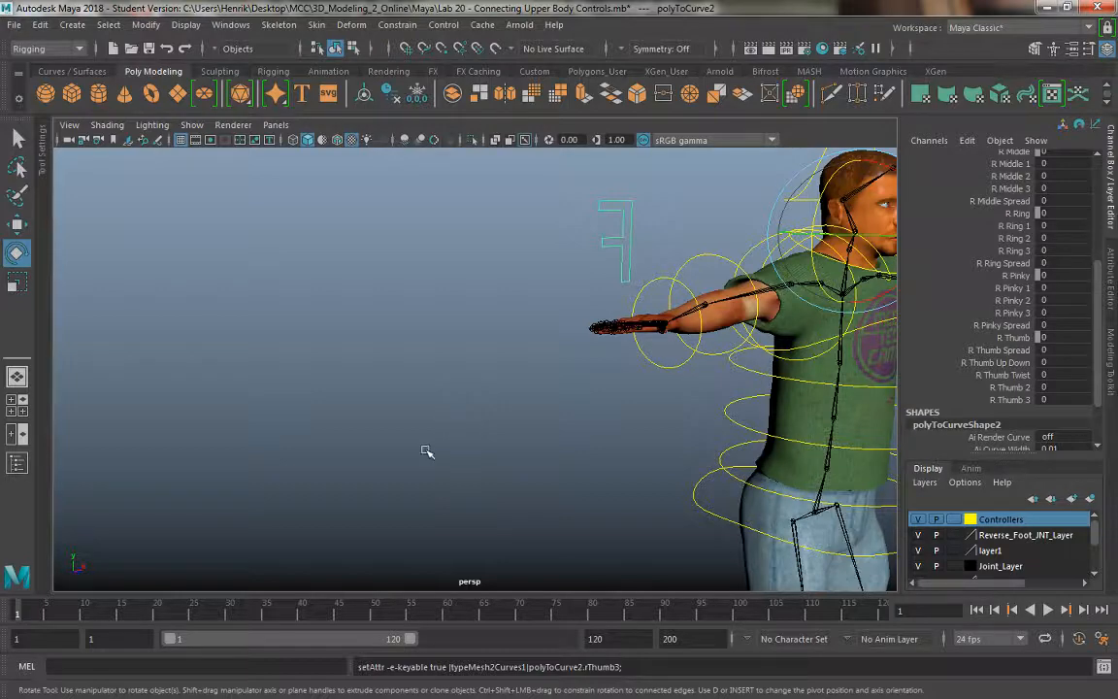
# Reselect the right-hand F curve and open the Connection Editor with it loaded as the output object.
pyautogui.keyDown('alt'); pyautogui.moveTo(399, 450); pyautogui.dragTo(340, 333); pyautogui.keyUp('alt')
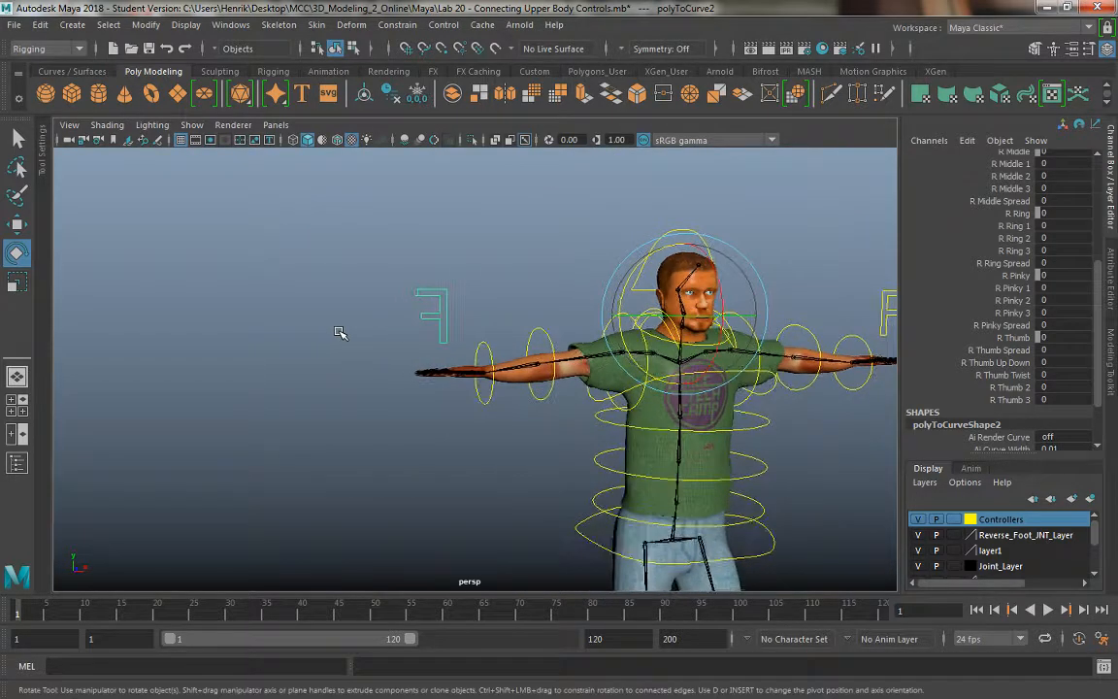
pyautogui.keyDown('alt'); pyautogui.moveTo(340, 333); pyautogui.dragTo(386, 385, button='right'); pyautogui.keyUp('alt')
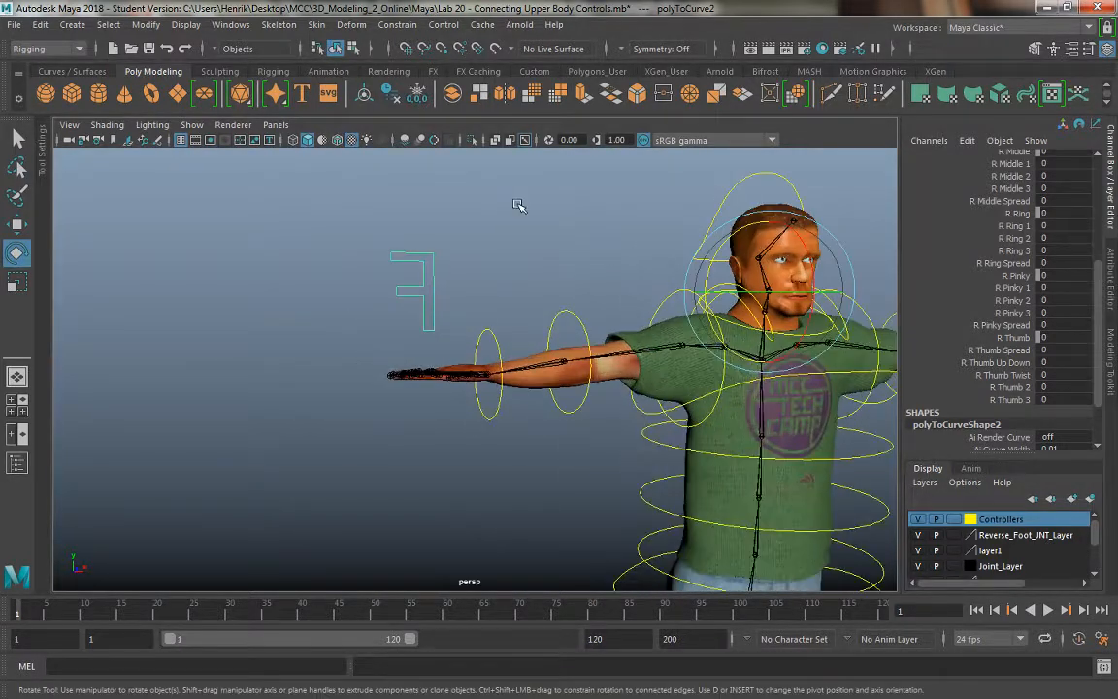
pyautogui.click(519, 205)
pyautogui.keyDown('alt'); pyautogui.moveTo(385, 281); pyautogui.dragTo(402, 258); pyautogui.keyUp('alt')
pyautogui.keyDown('alt'); pyautogui.moveTo(402, 258); pyautogui.dragTo(470, 313, button='right'); pyautogui.keyUp('alt')
pyautogui.keyDown('alt'); pyautogui.moveTo(519, 232); pyautogui.dragTo(520, 306, button='middle'); pyautogui.keyUp('alt')
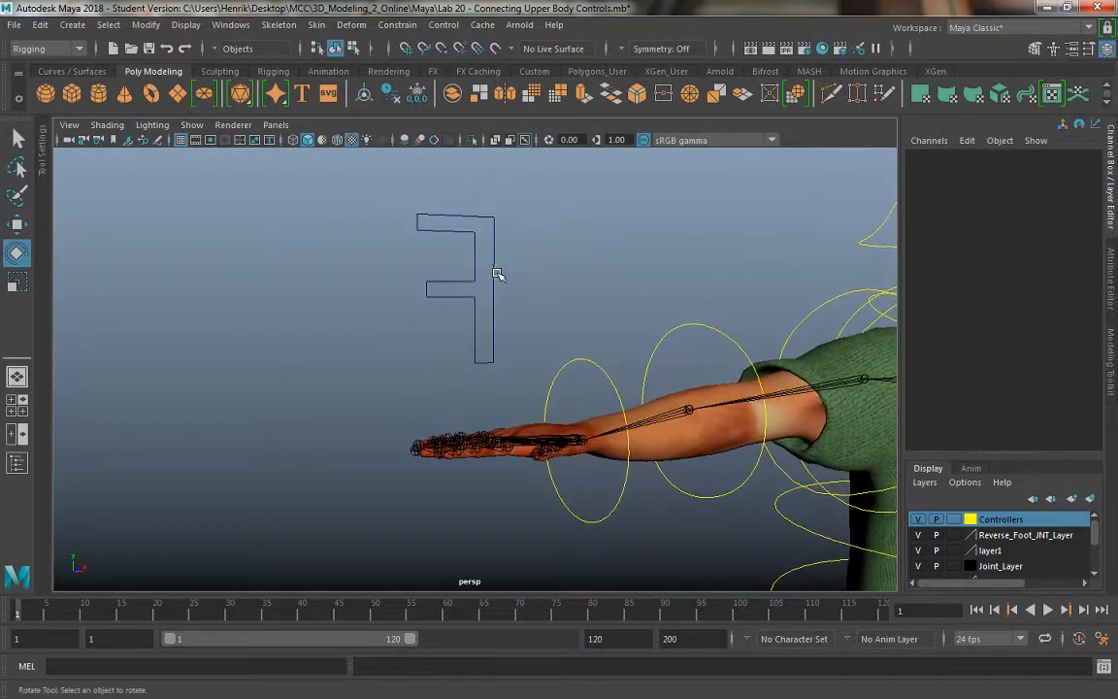
pyautogui.moveTo(365, 260); pyautogui.dragTo(551, 324)
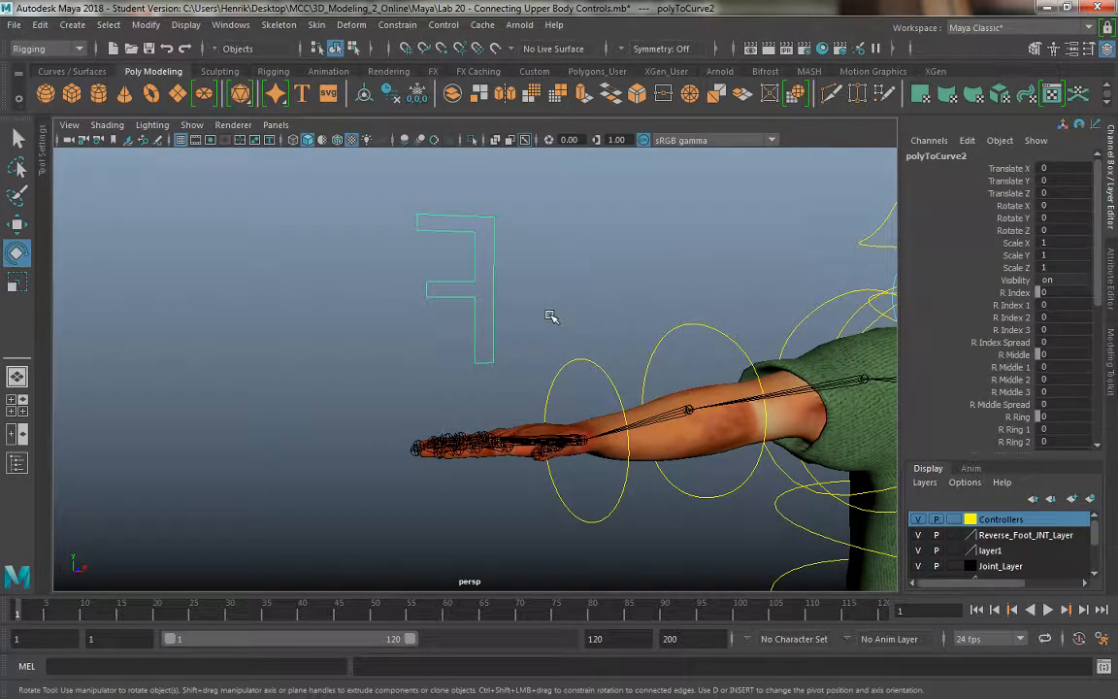
pyautogui.click(216, 26)
pyautogui.moveTo(225, 80)
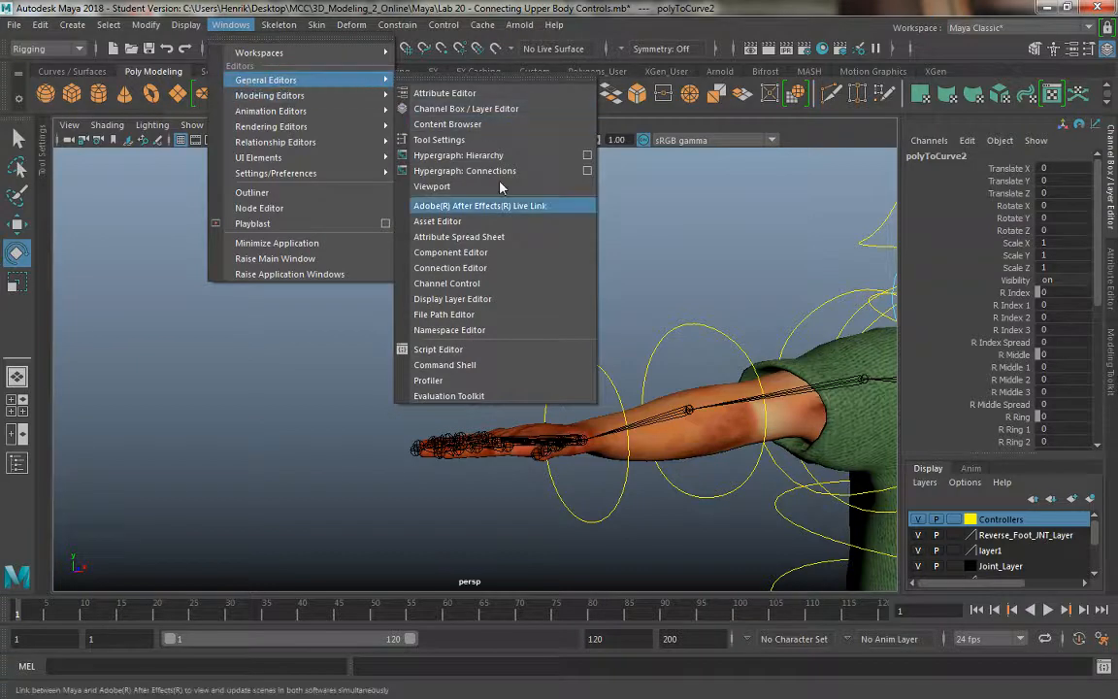
pyautogui.click(509, 268)
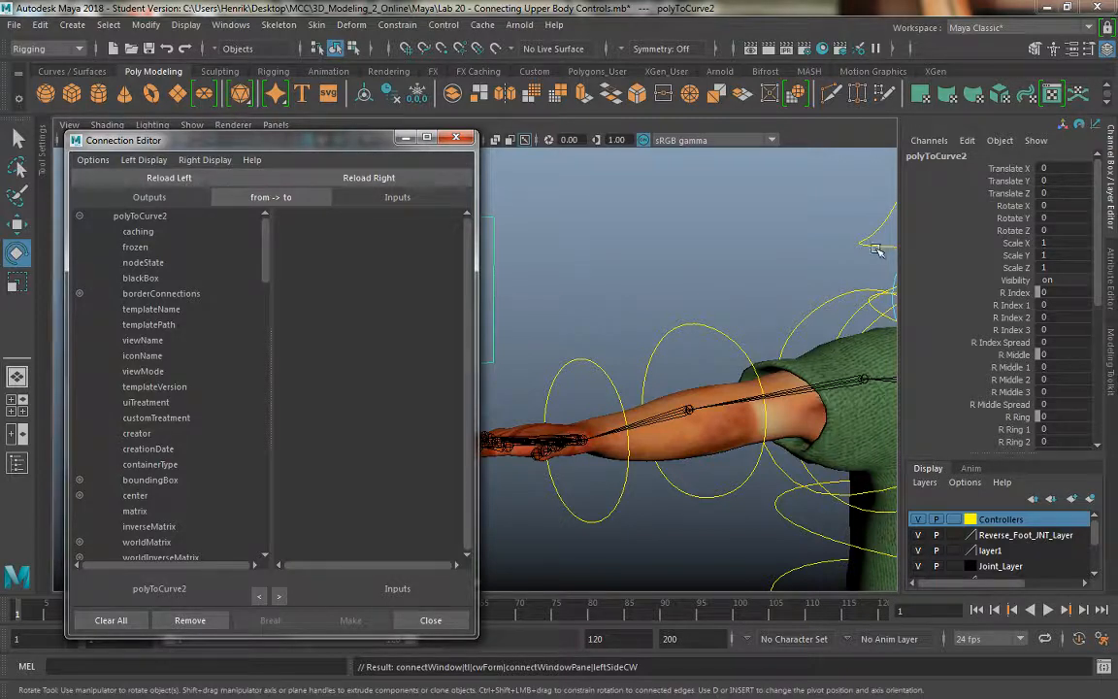
# Rename the right-hand F curve to R_Finger_CTRL and reload it as the Connection Editor's output object.
pyautogui.hotkey('ctrl', 'a')
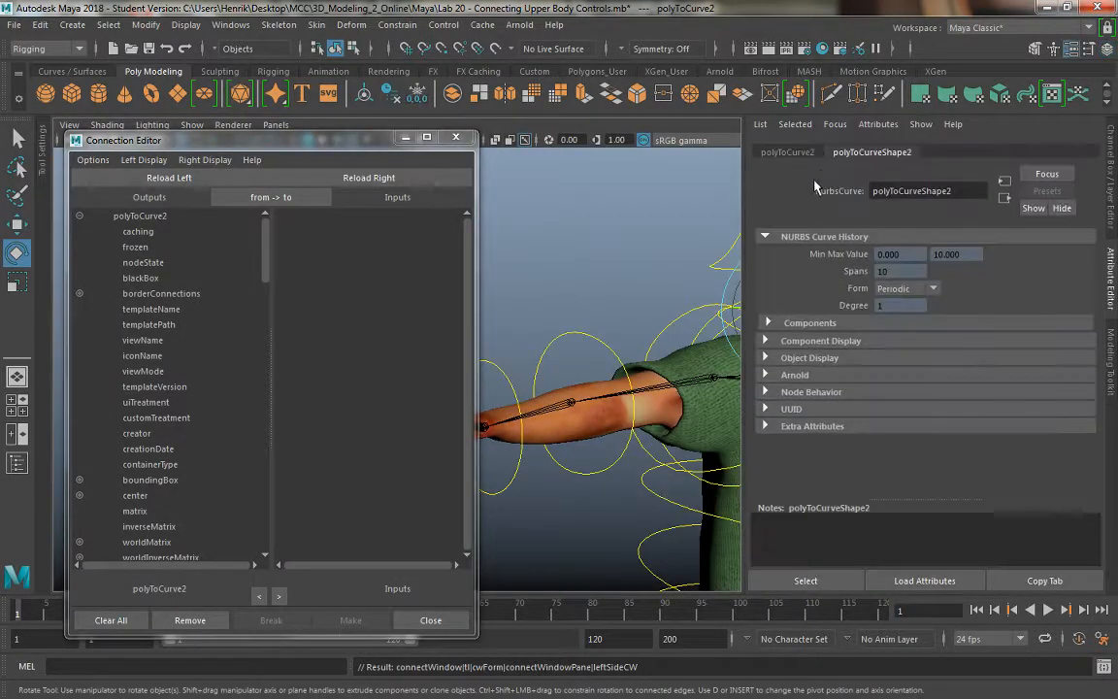
pyautogui.click(787, 153)
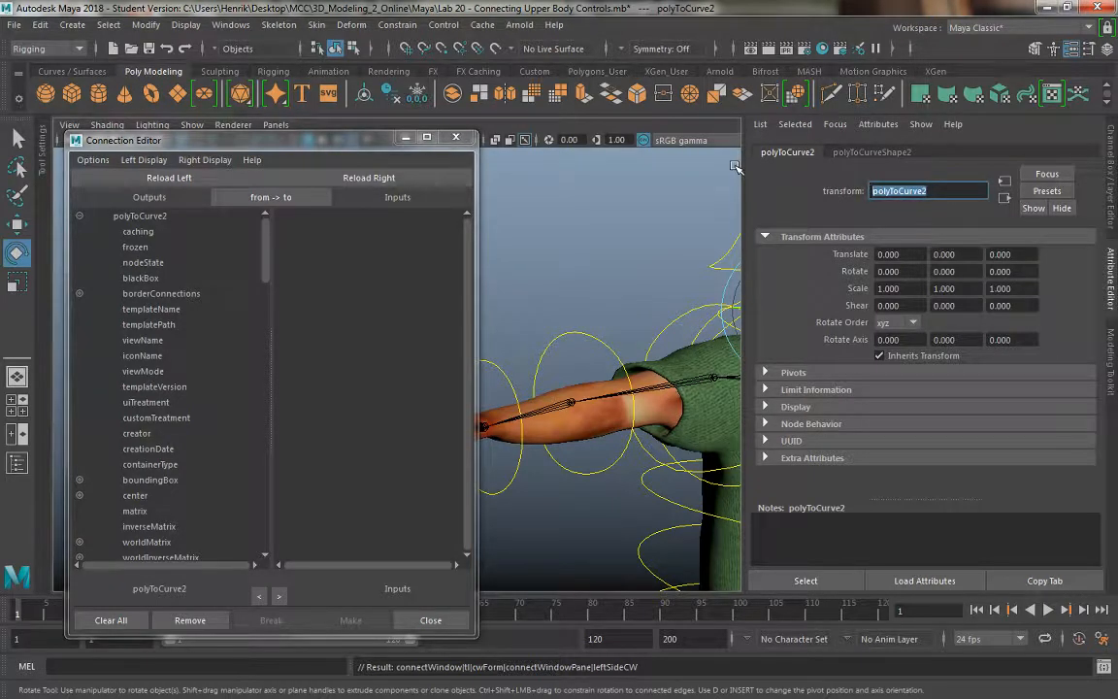
pyautogui.write('R_Finger_CTRL')
pyautogui.press('Return')
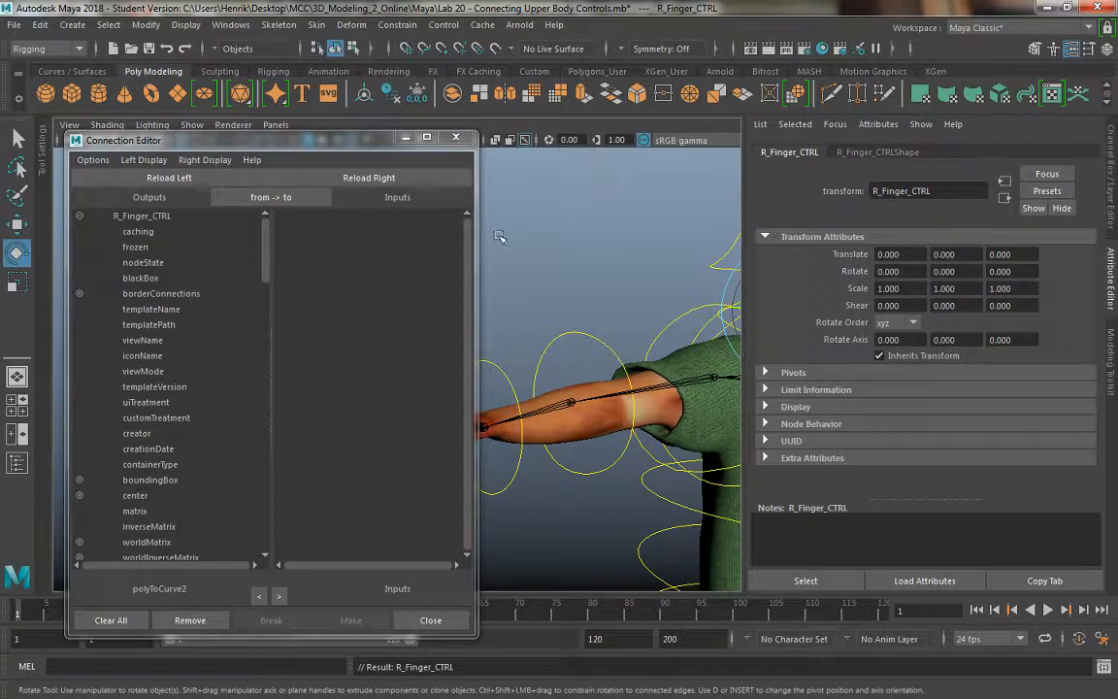
pyautogui.click(162, 175)
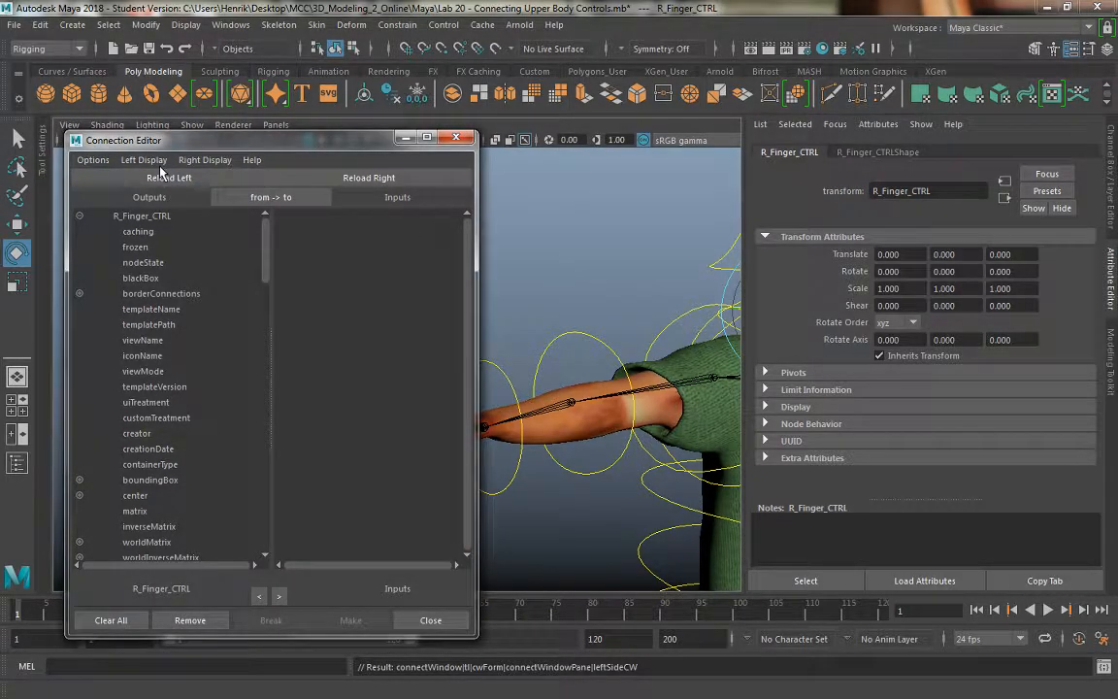
pyautogui.keyDown('alt'); pyautogui.moveTo(548, 286); pyautogui.dragTo(634, 253, button='middle'); pyautogui.keyUp('alt')
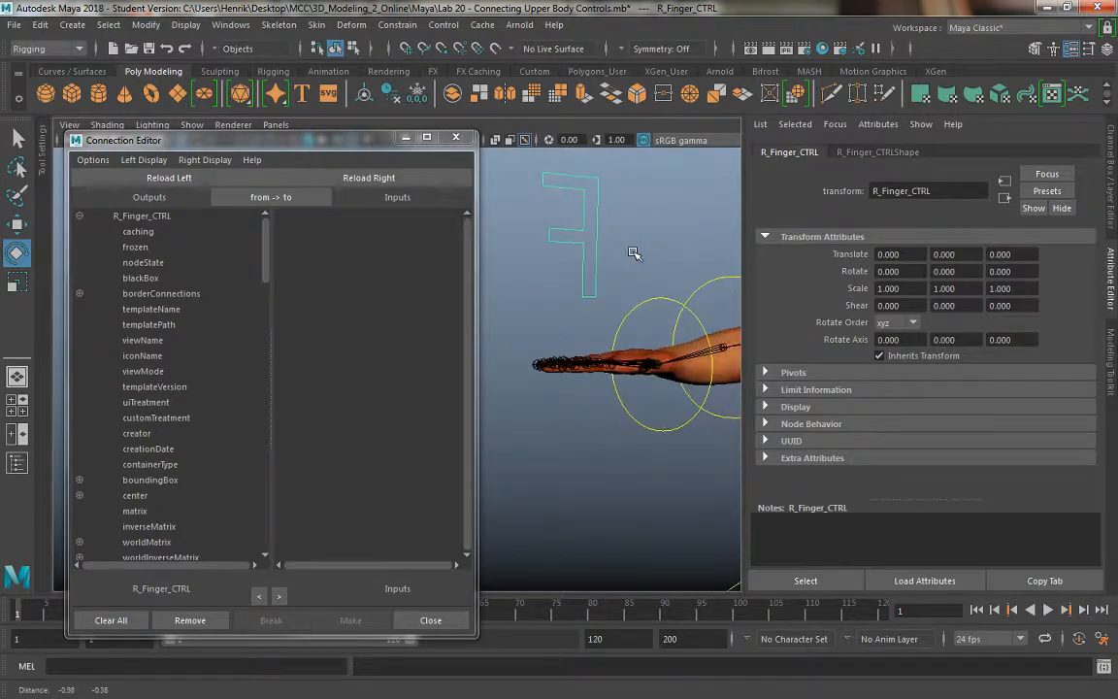
pyautogui.click(1108, 212)
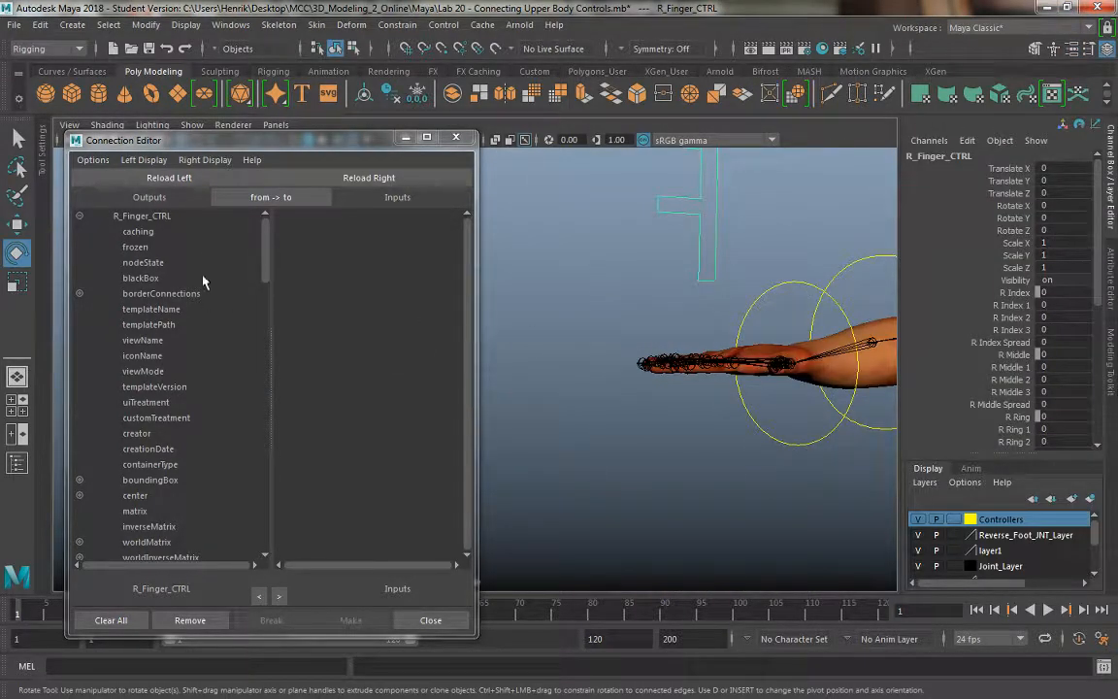
# Connect R_Finger_CTRL's rIndex1 to rotateZ and rIndexSpread to rotateY of R_Index_1_JNT.
pyautogui.moveTo(267, 265); pyautogui.dragTo(267, 495)
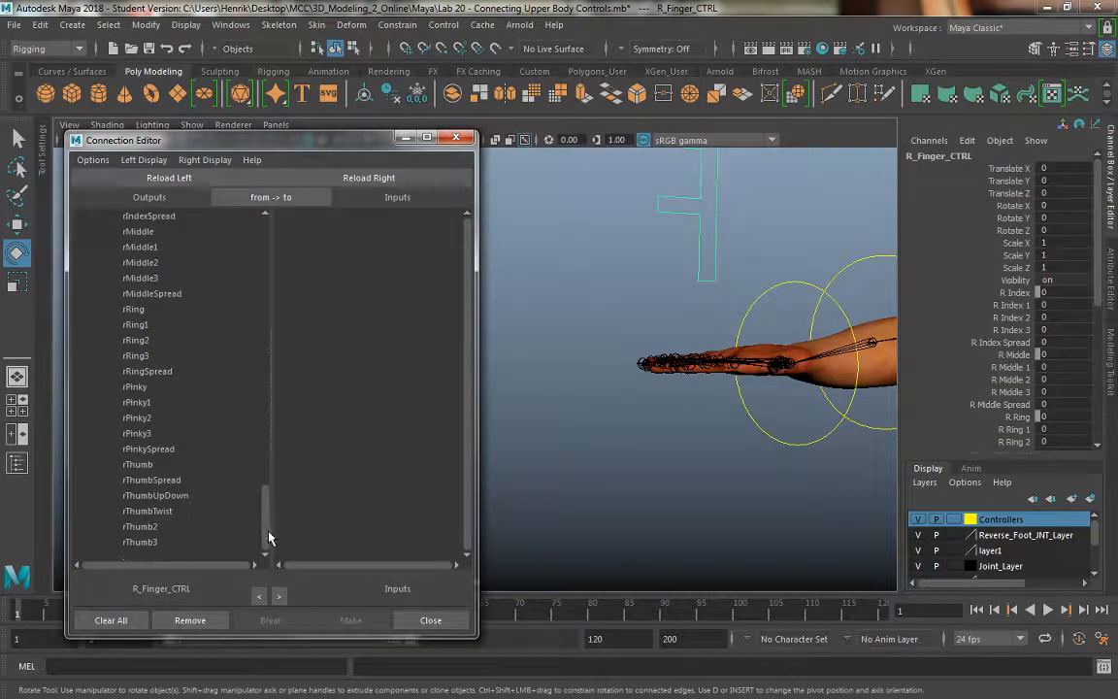
pyautogui.scroll(5, 717, 429)
pyautogui.keyDown('alt'); pyautogui.moveTo(712, 456); pyautogui.dragTo(723, 284, button='middle'); pyautogui.keyUp('alt')
pyautogui.keyDown('alt'); pyautogui.moveTo(723, 417); pyautogui.dragTo(719, 284, button='middle'); pyautogui.keyUp('alt')
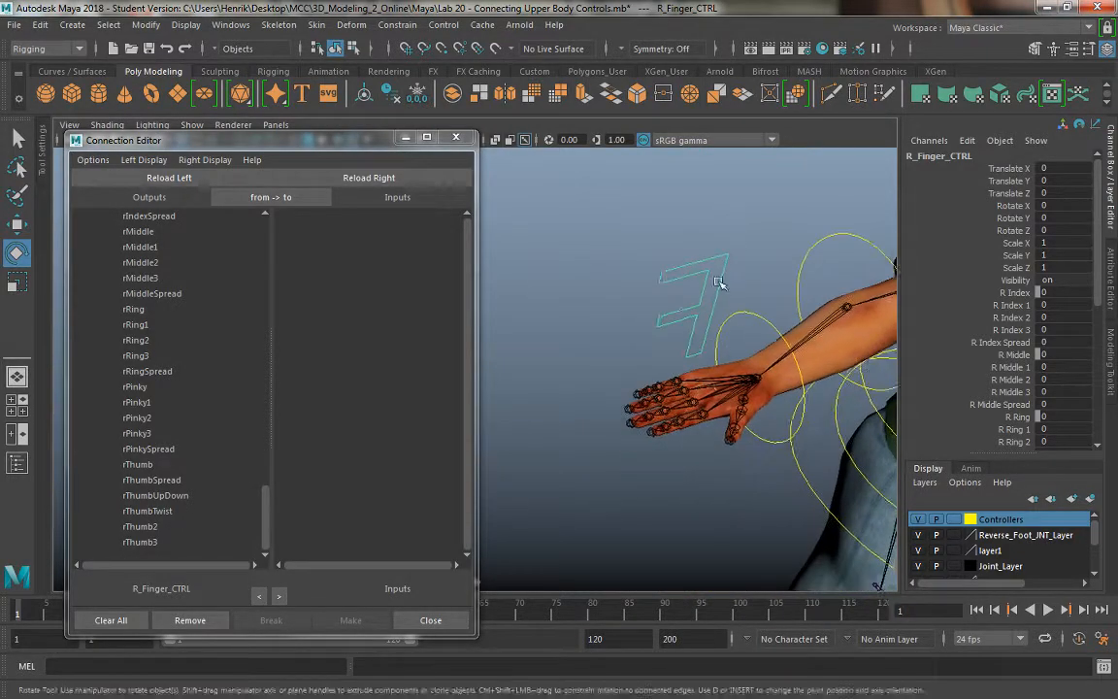
pyautogui.keyDown('alt'); pyautogui.moveTo(719, 285); pyautogui.dragTo(736, 456, button='right'); pyautogui.keyUp('alt')
pyautogui.keyDown('alt'); pyautogui.moveTo(736, 456); pyautogui.dragTo(660, 437, button='middle'); pyautogui.keyUp('alt')
pyautogui.keyDown('alt'); pyautogui.moveTo(660, 437); pyautogui.dragTo(608, 364); pyautogui.keyUp('alt')
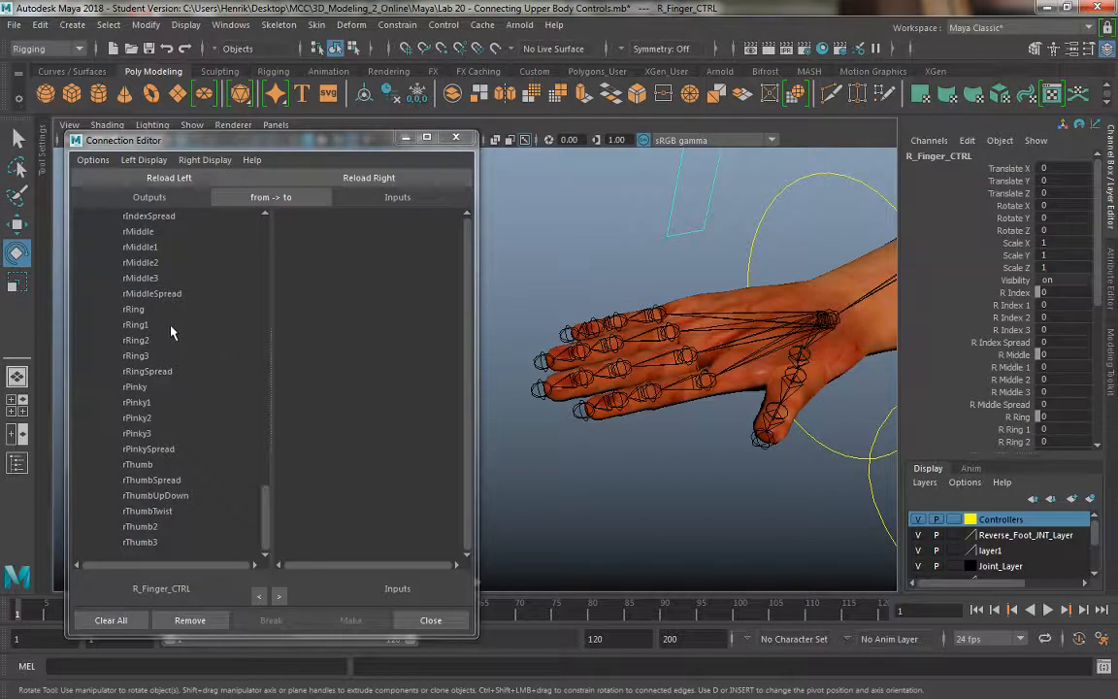
pyautogui.scroll(3, 158, 294)
pyautogui.click(137, 293)
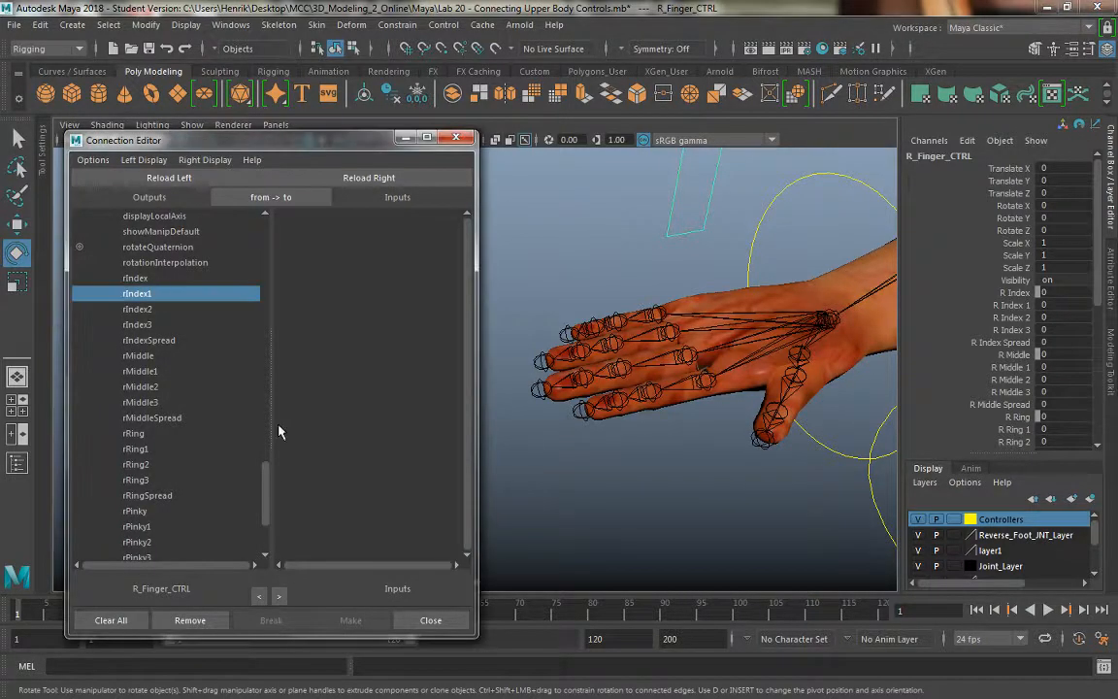
pyautogui.click(709, 379)
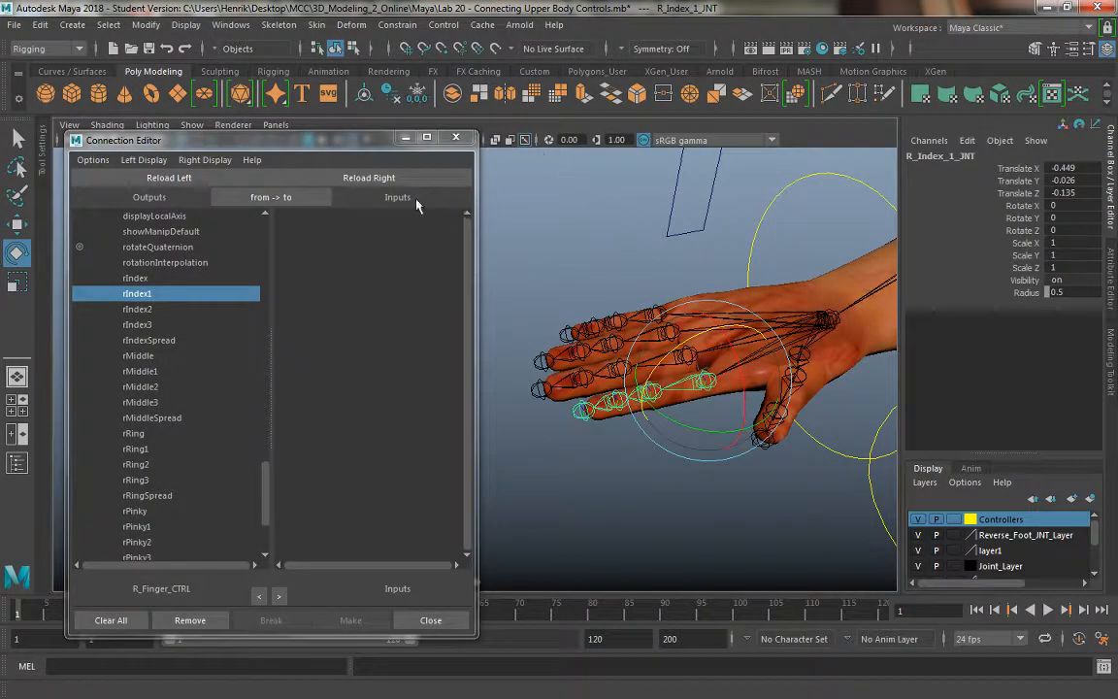
pyautogui.click(381, 177)
pyautogui.scroll(-8, 332, 393)
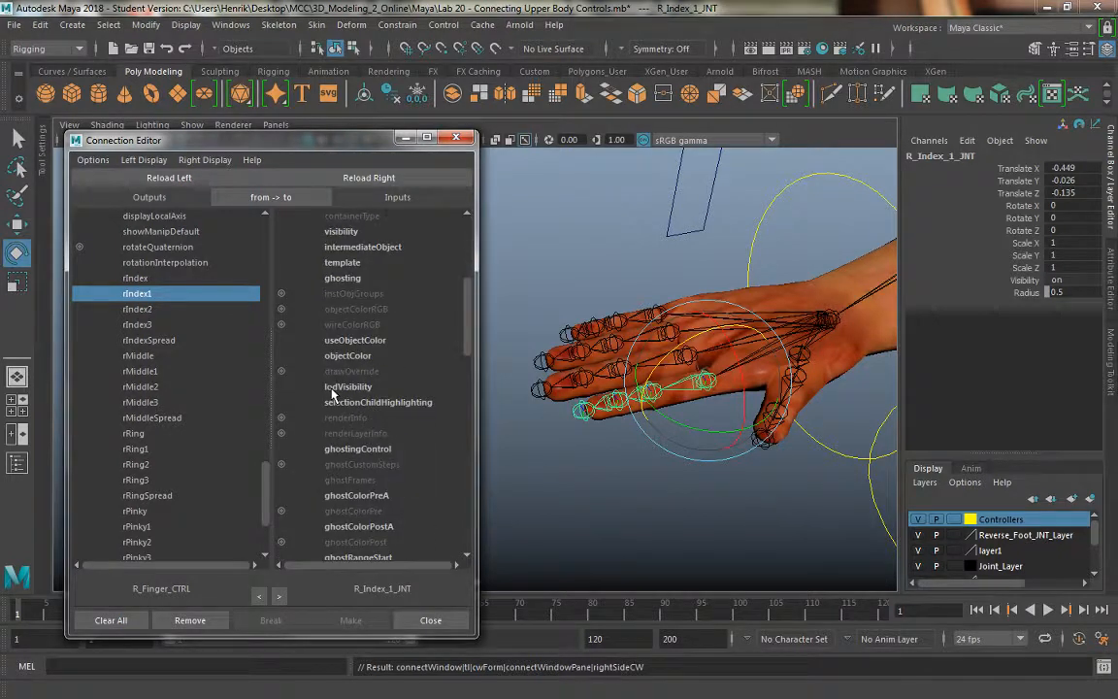
pyautogui.click(280, 542)
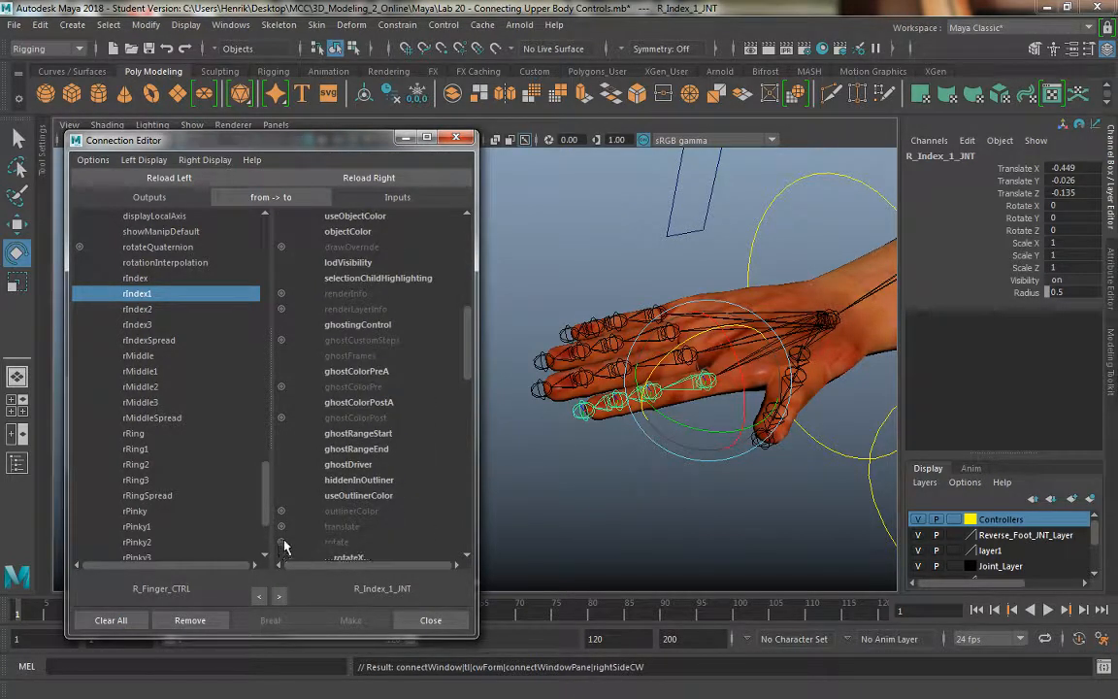
pyautogui.scroll(-5, 313, 525)
pyautogui.click(349, 340)
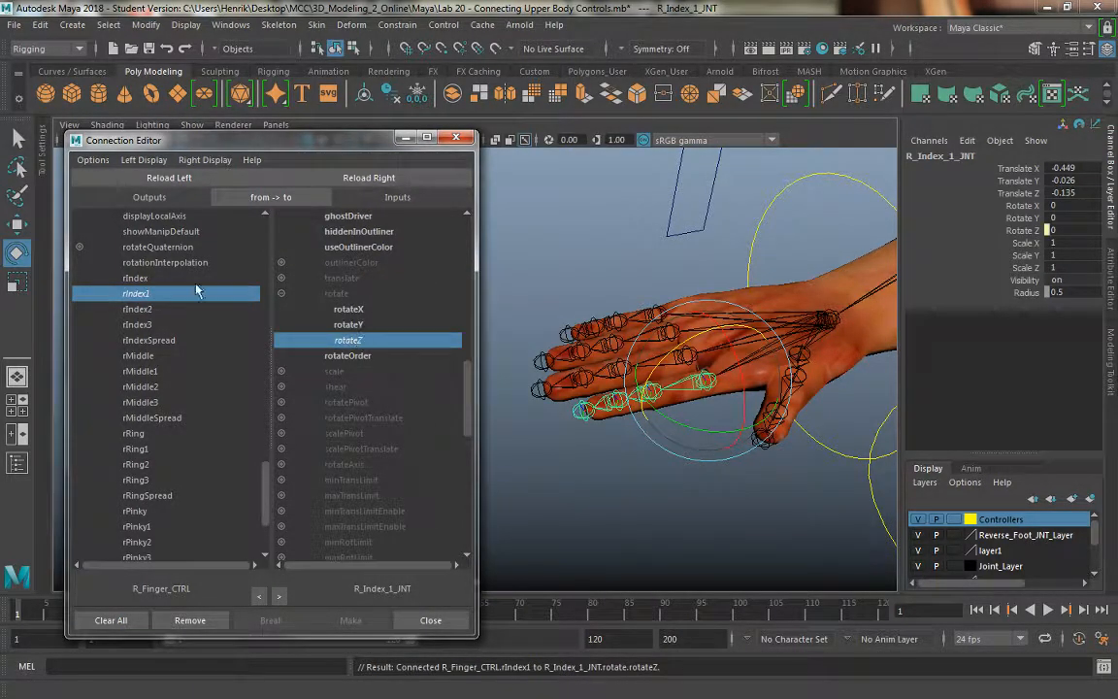
pyautogui.click(179, 339)
pyautogui.click(349, 324)
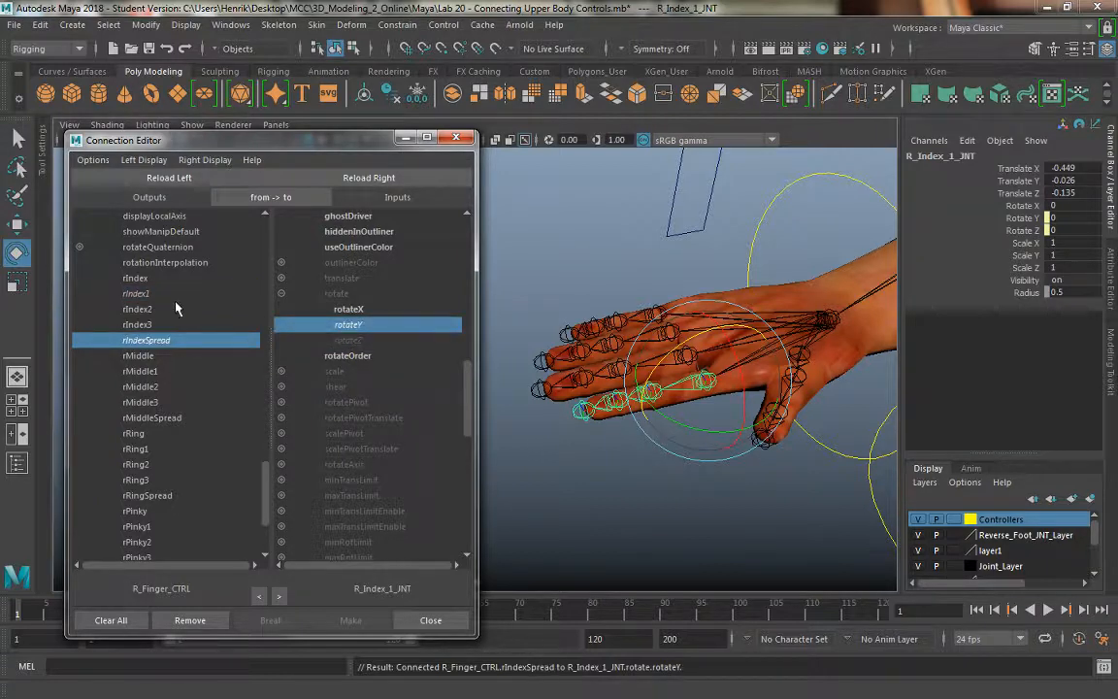
# Load R_Index_2_JNT as the input object and connect R_Finger_CTRL's rIndex2 to its rotateZ.
pyautogui.click(136, 309)
pyautogui.click(656, 497)
pyautogui.click(651, 394)
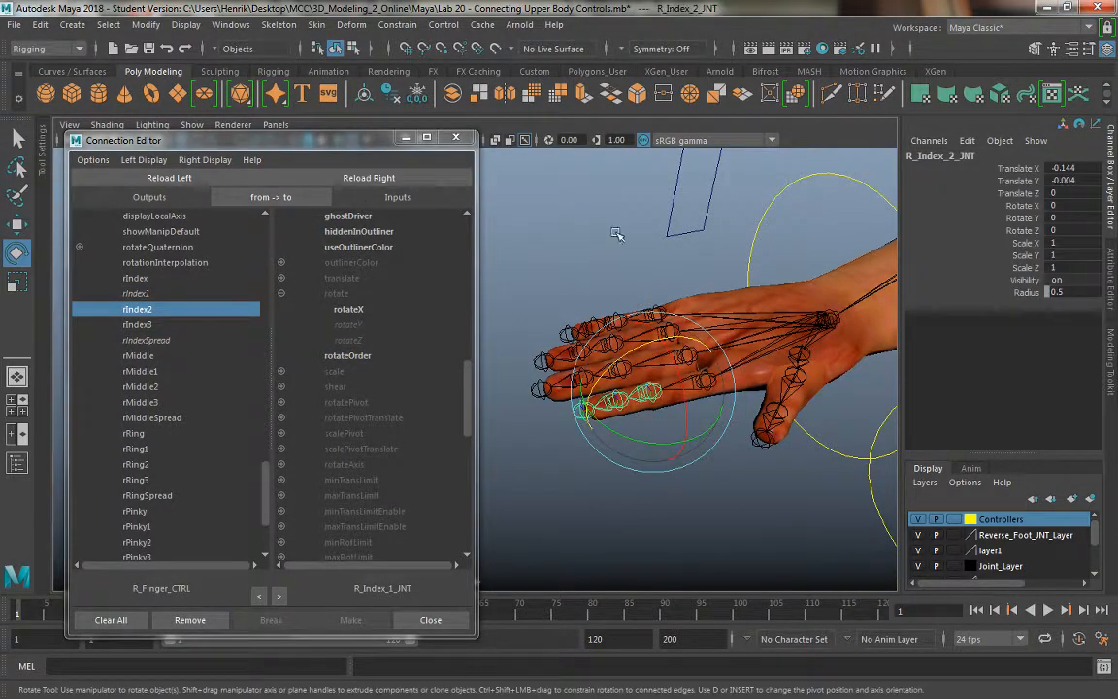
pyautogui.click(361, 180)
pyautogui.click(281, 294)
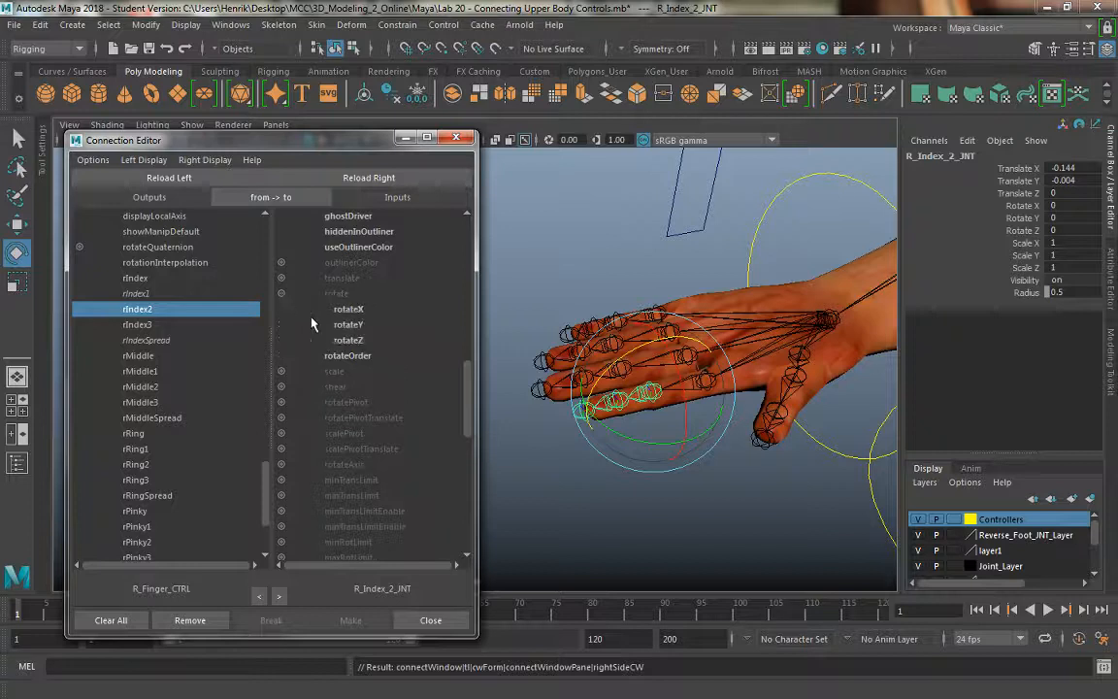
pyautogui.click(350, 339)
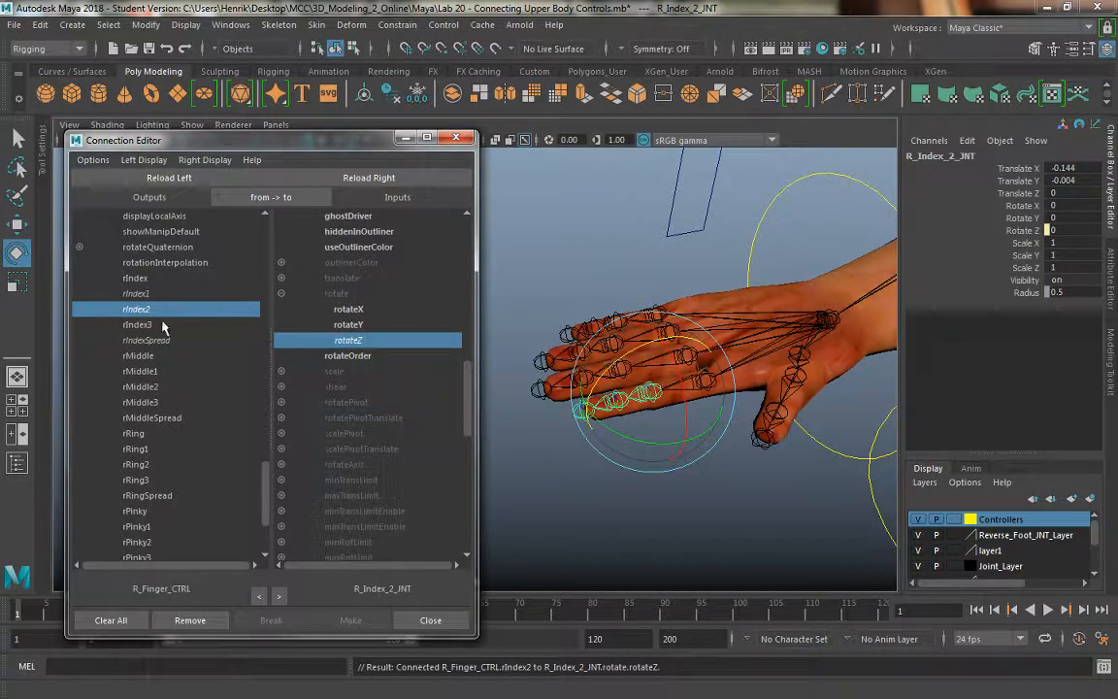
# Load R_Index_3_JNT as the input object and connect R_Finger_CTRL's rIndex3 to its rotateZ.
pyautogui.click(137, 324)
pyautogui.click(561, 454)
pyautogui.click(619, 403)
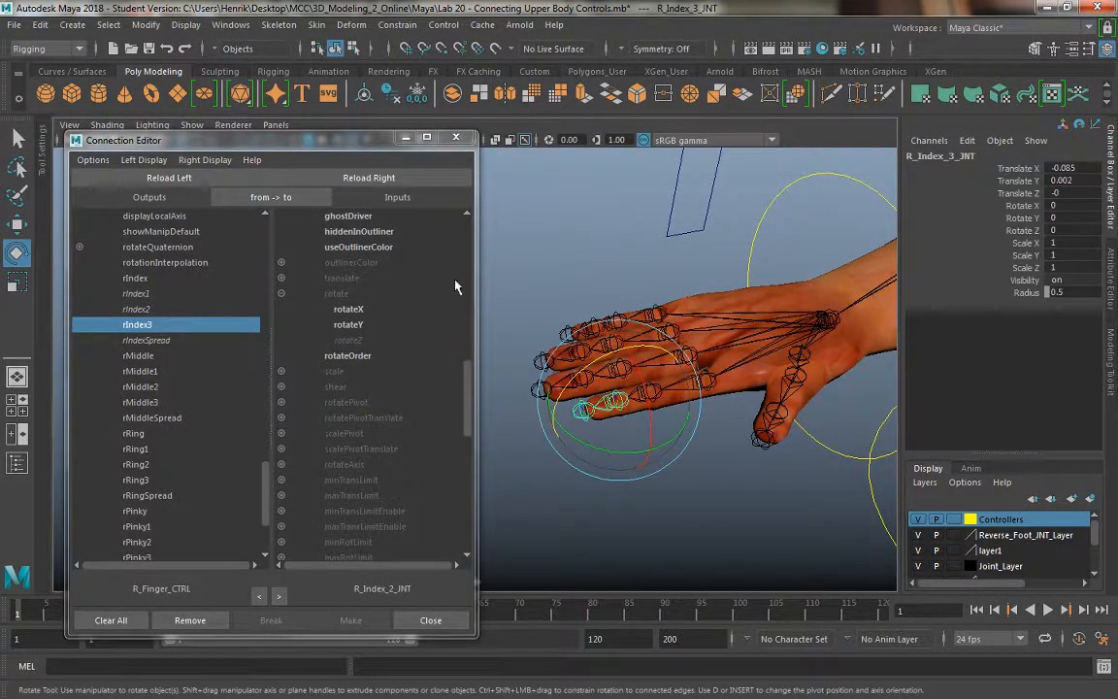
pyautogui.click(387, 181)
pyautogui.click(281, 293)
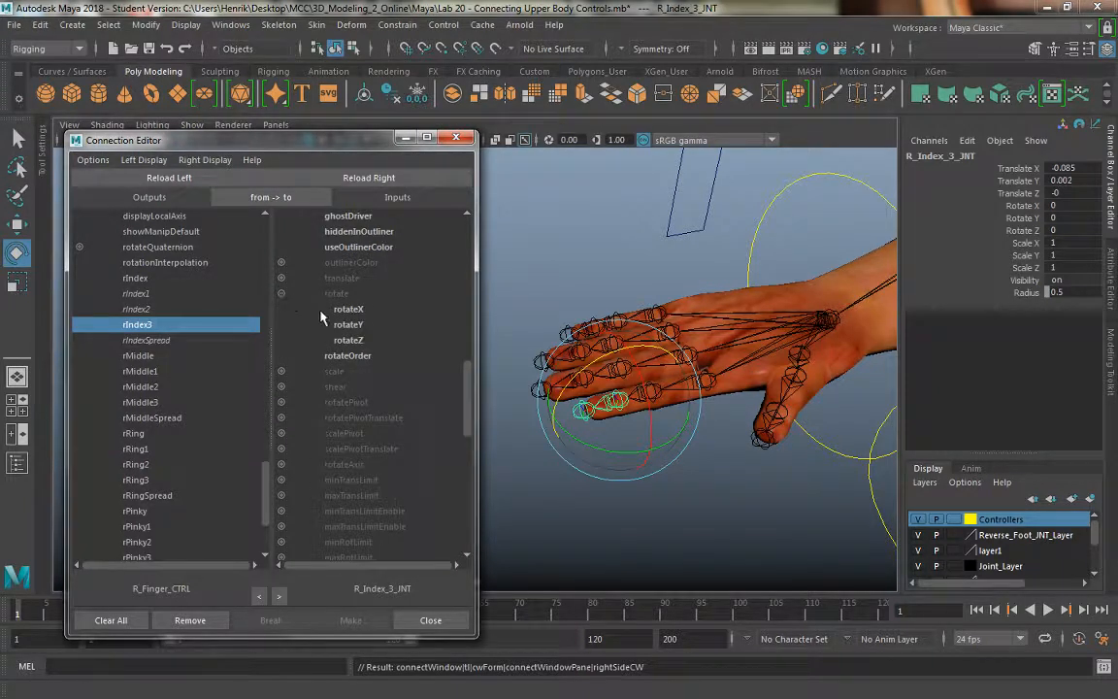
pyautogui.click(349, 340)
# Connect R_Finger_CTRL's rMiddle1 to rotateZ and rMiddleSpread to rotateY of R_Middle_1_JNT.
pyautogui.click(141, 371)
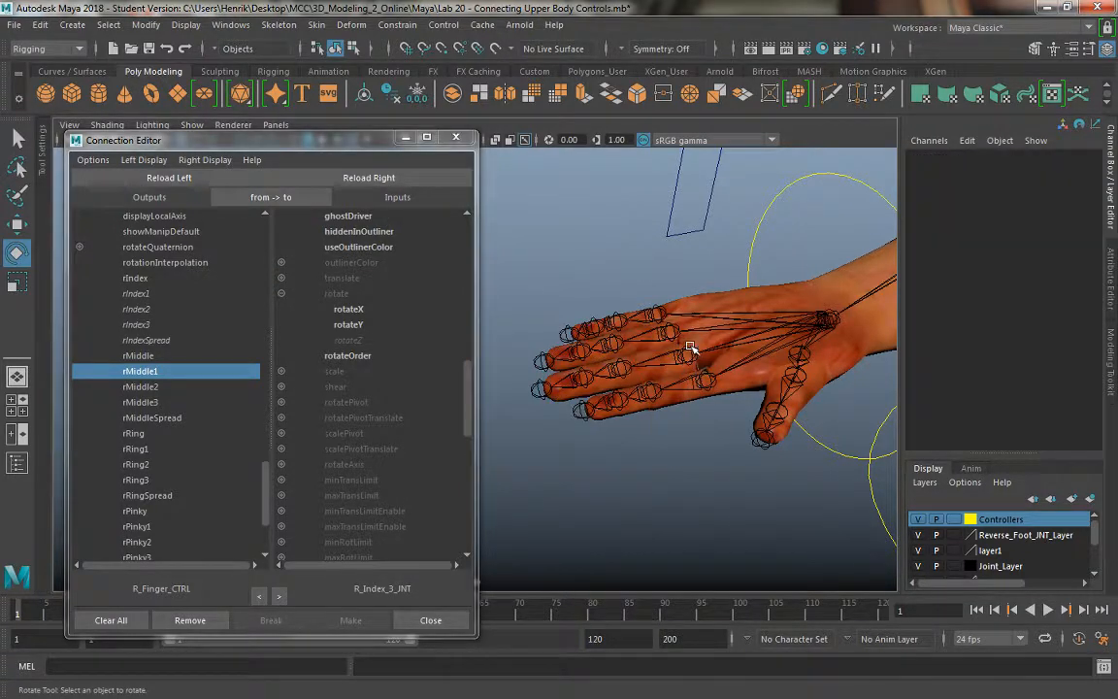
pyautogui.click(623, 315)
pyautogui.click(369, 177)
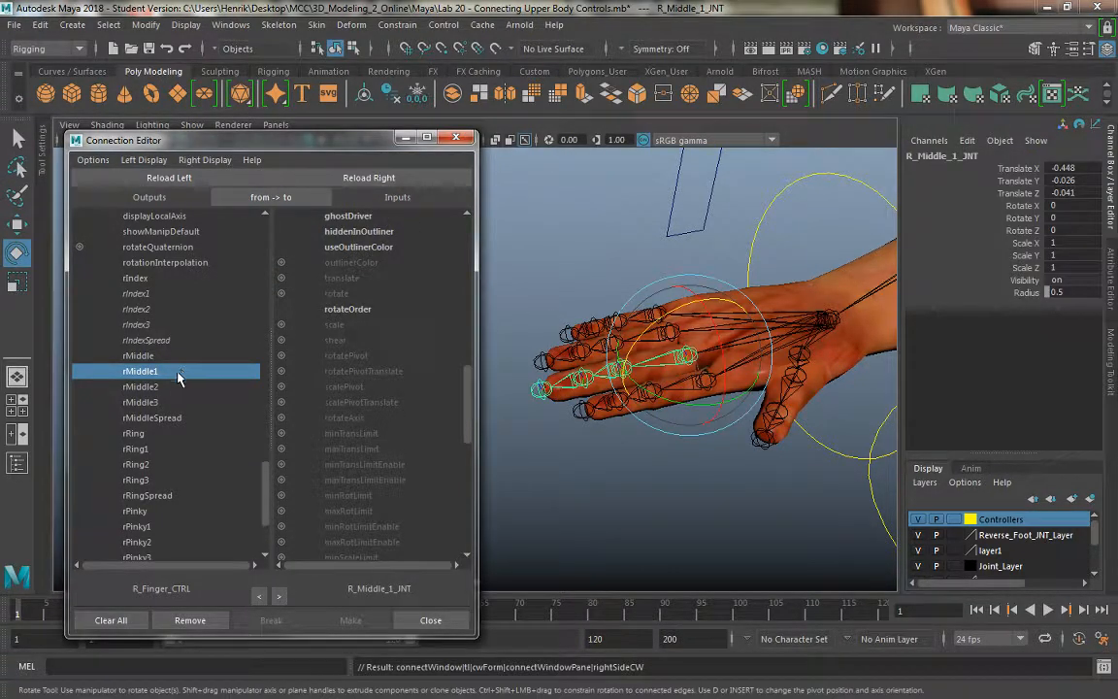
pyautogui.click(281, 293)
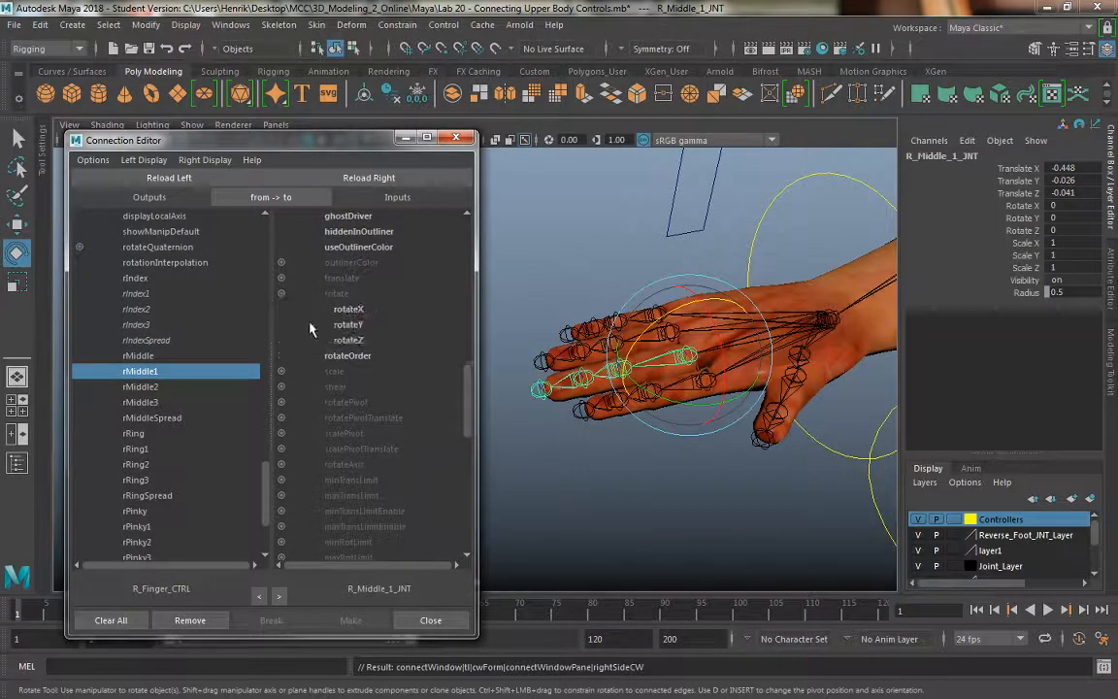
pyautogui.click(335, 340)
pyautogui.click(184, 417)
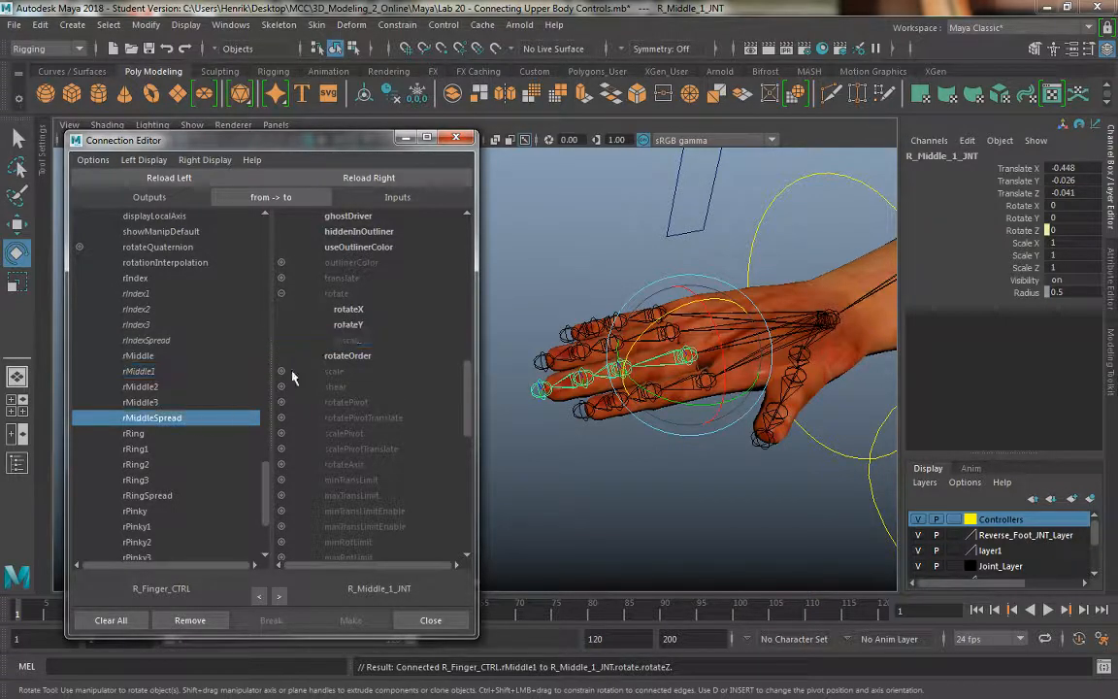
pyautogui.click(346, 325)
# Load R_Middle_2_JNT as the input object and connect R_Finger_CTRL's rMiddle2 to its rotateZ.
pyautogui.click(175, 386)
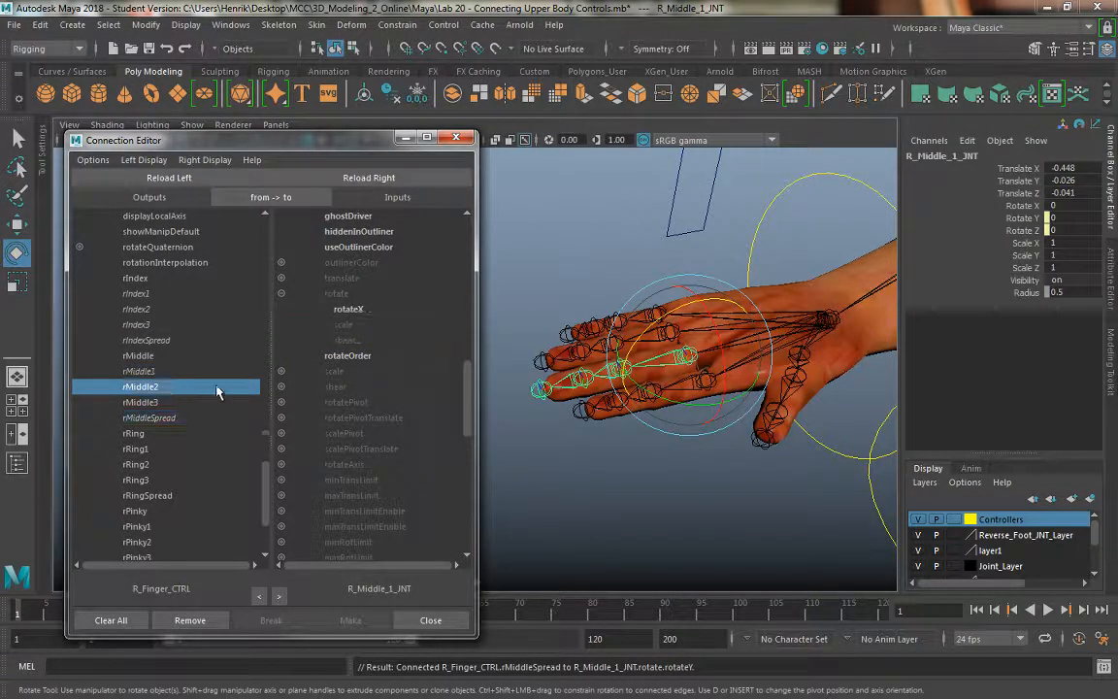
pyautogui.click(571, 478)
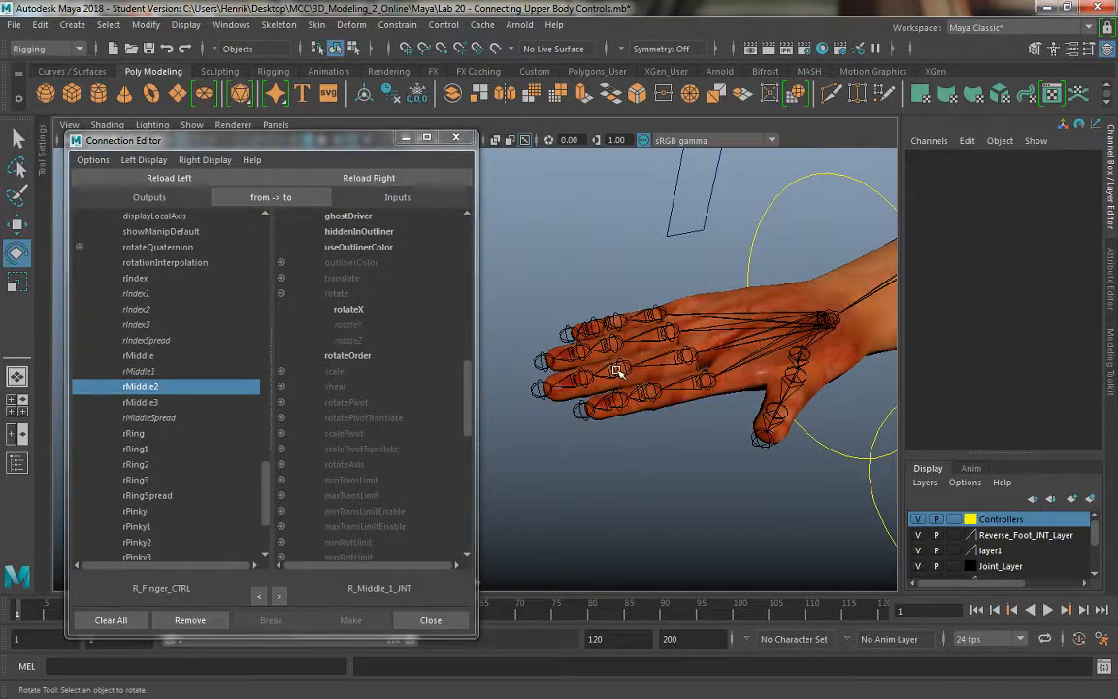
pyautogui.click(620, 370)
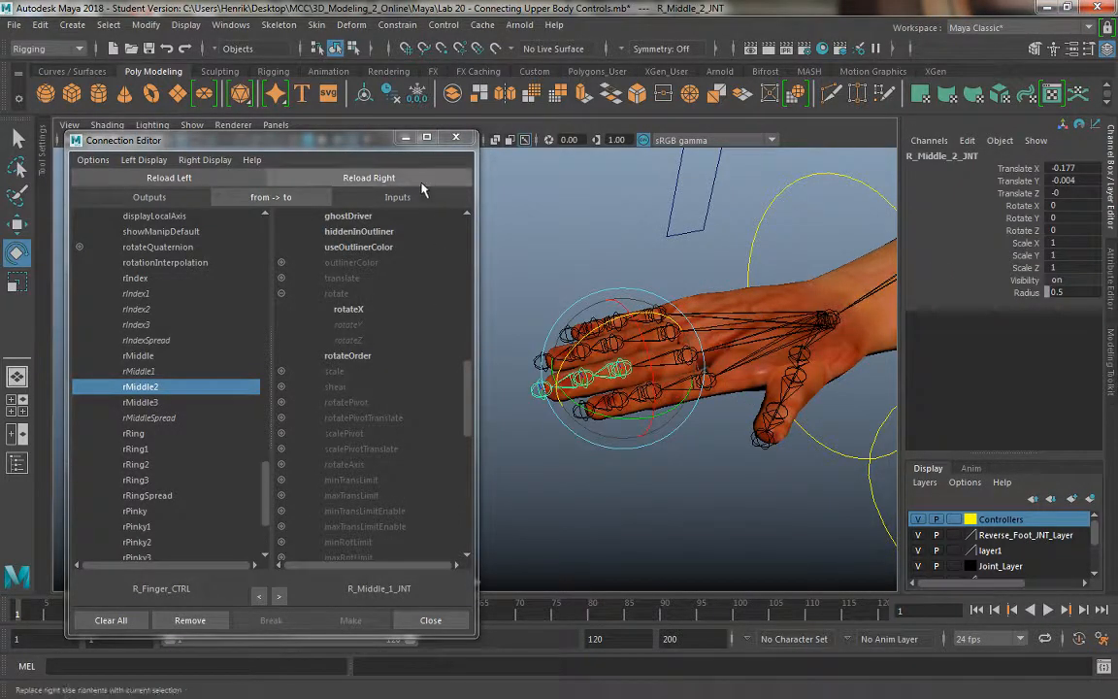
pyautogui.click(368, 177)
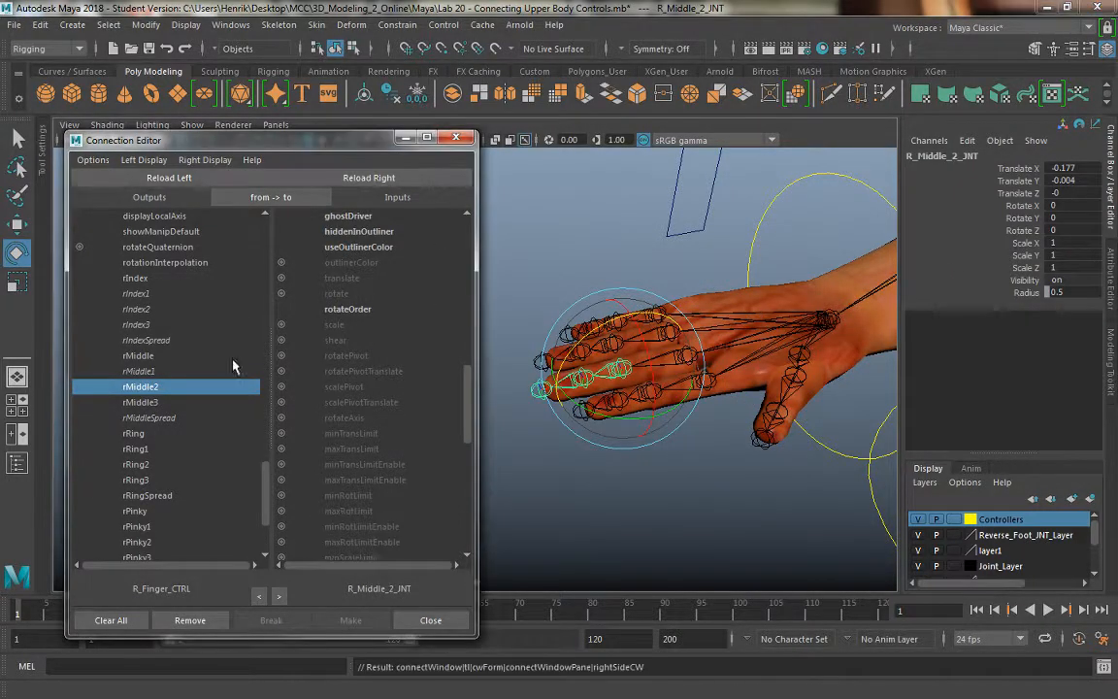
pyautogui.click(281, 293)
pyautogui.click(348, 340)
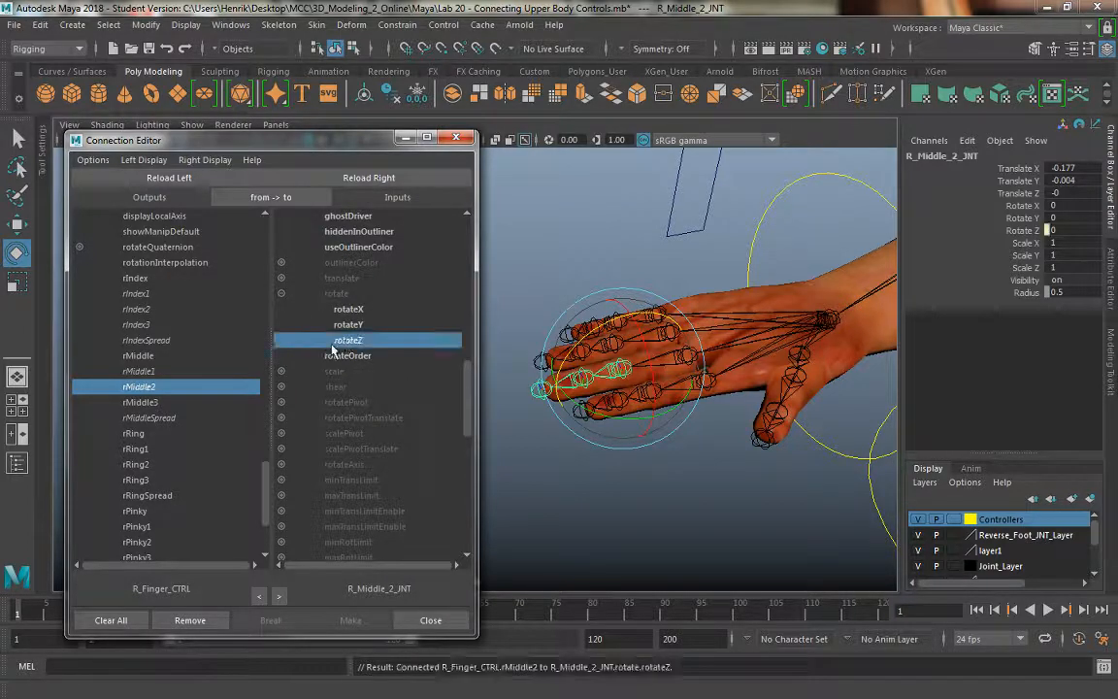
# Load R_Middle_3_JNT as the input object and connect R_Finger_CTRL's rMiddle3 to its rotateZ.
pyautogui.click(140, 401)
pyautogui.click(586, 529)
pyautogui.click(582, 383)
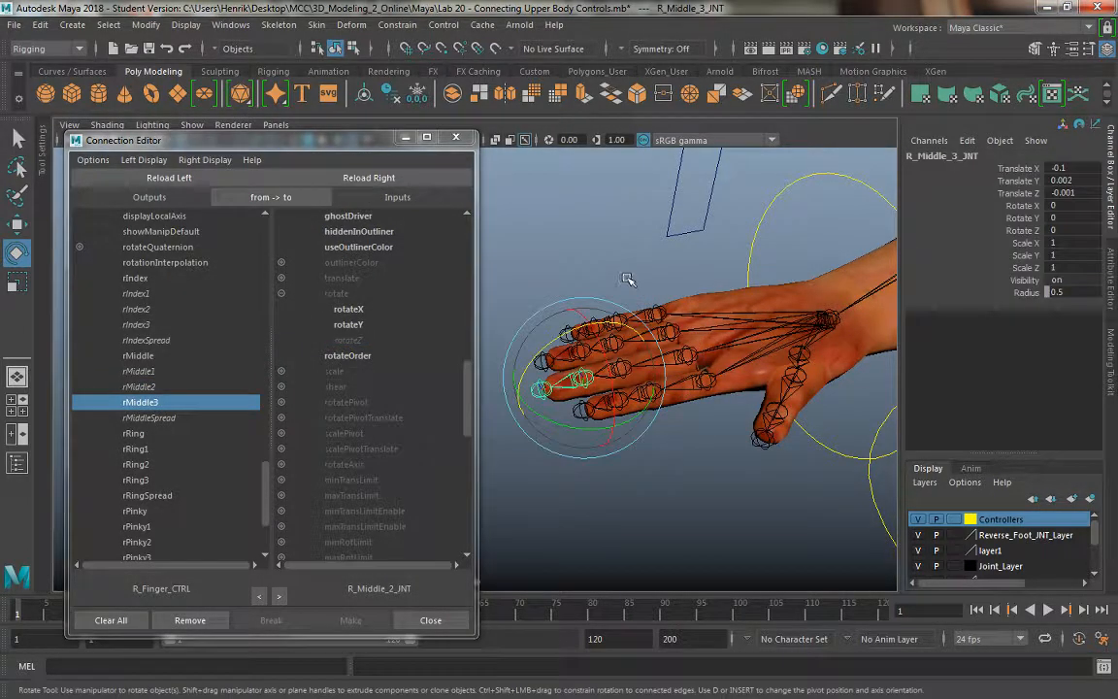
pyautogui.click(349, 177)
pyautogui.click(282, 294)
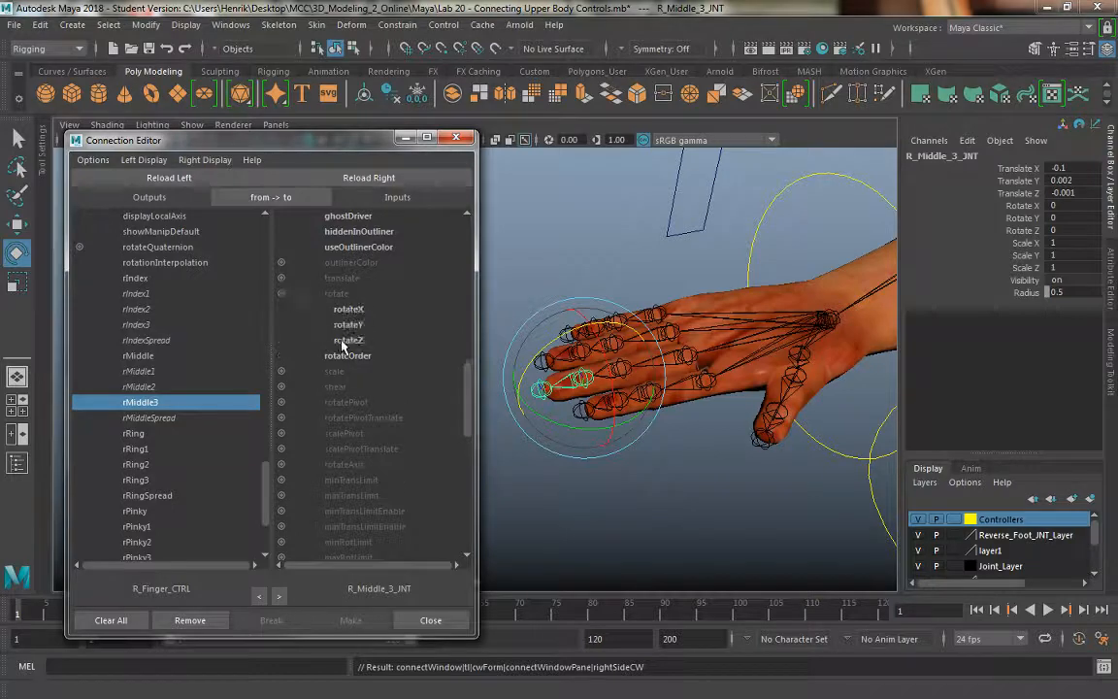
pyautogui.click(348, 340)
# Load R_Ring_1_JNT as the input object and connect R_Finger_CTRL's rRing1 to its rotateZ and rRingSpread to its rotateY.
pyautogui.click(668, 332)
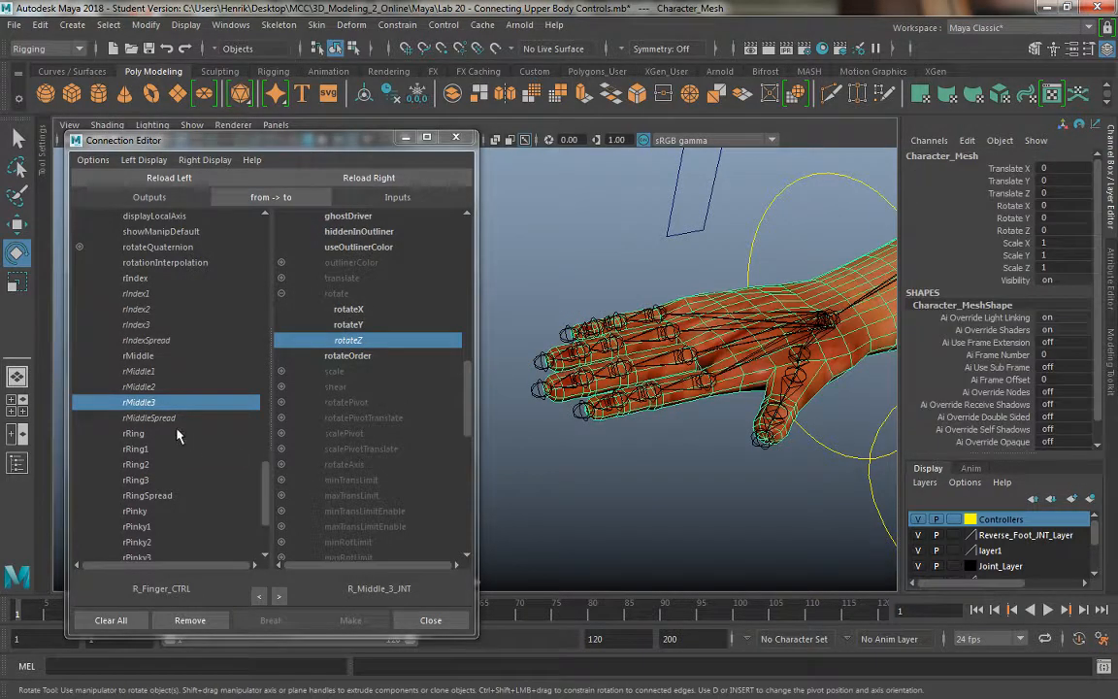
pyautogui.click(136, 449)
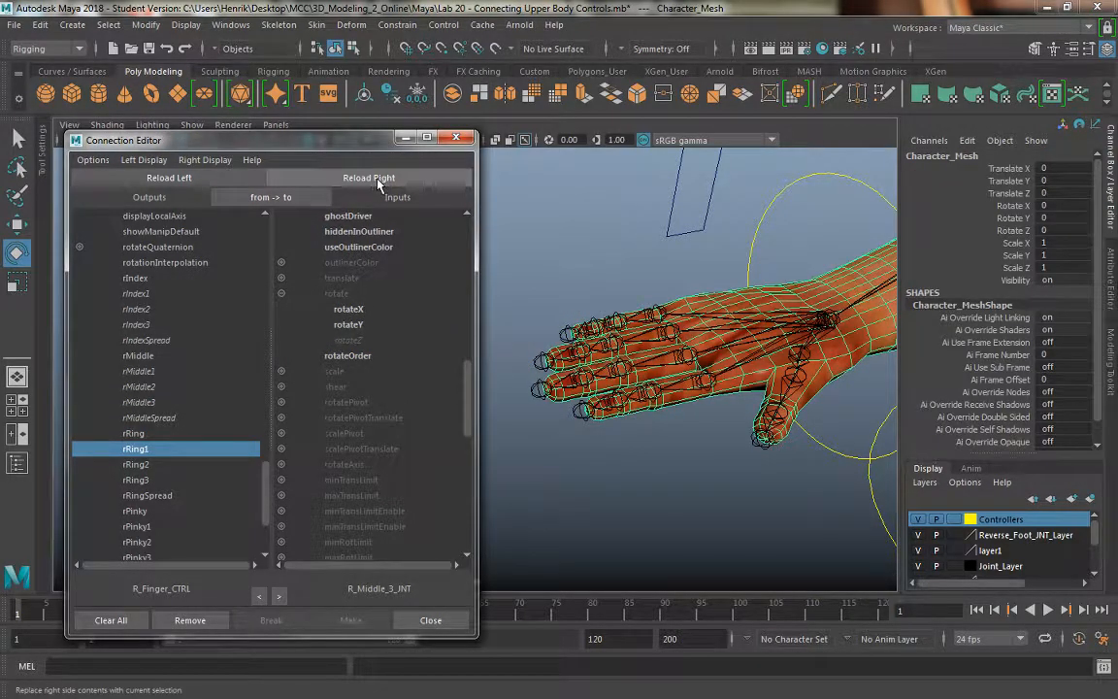
pyautogui.click(644, 244)
pyautogui.click(673, 330)
pyautogui.click(371, 179)
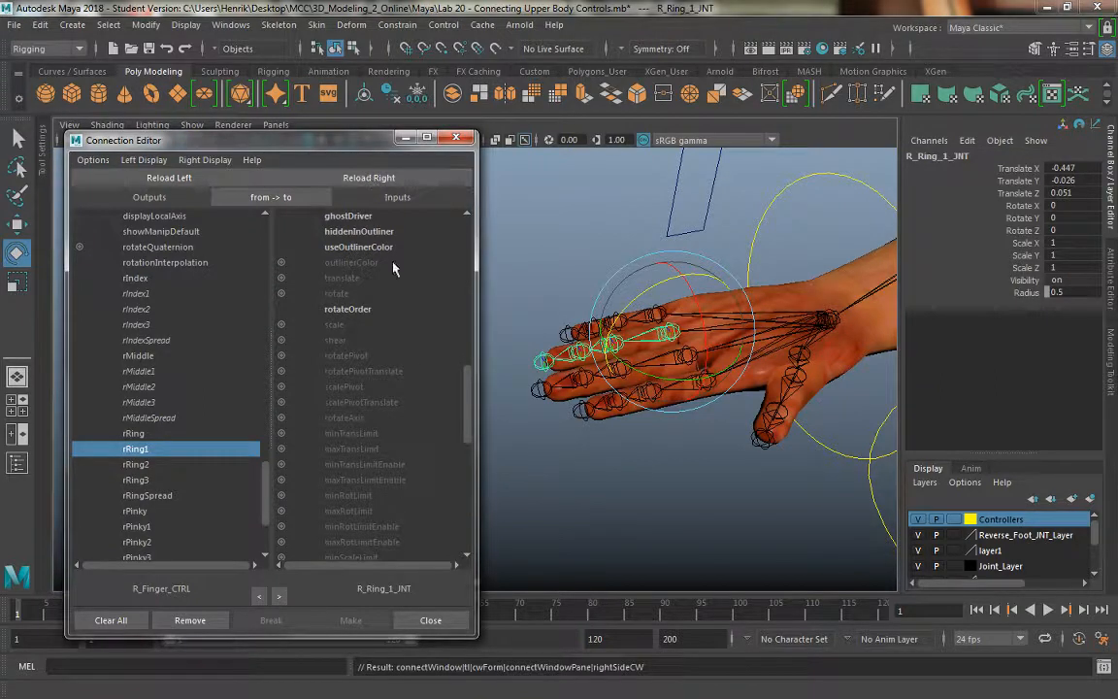
pyautogui.click(281, 293)
pyautogui.click(350, 339)
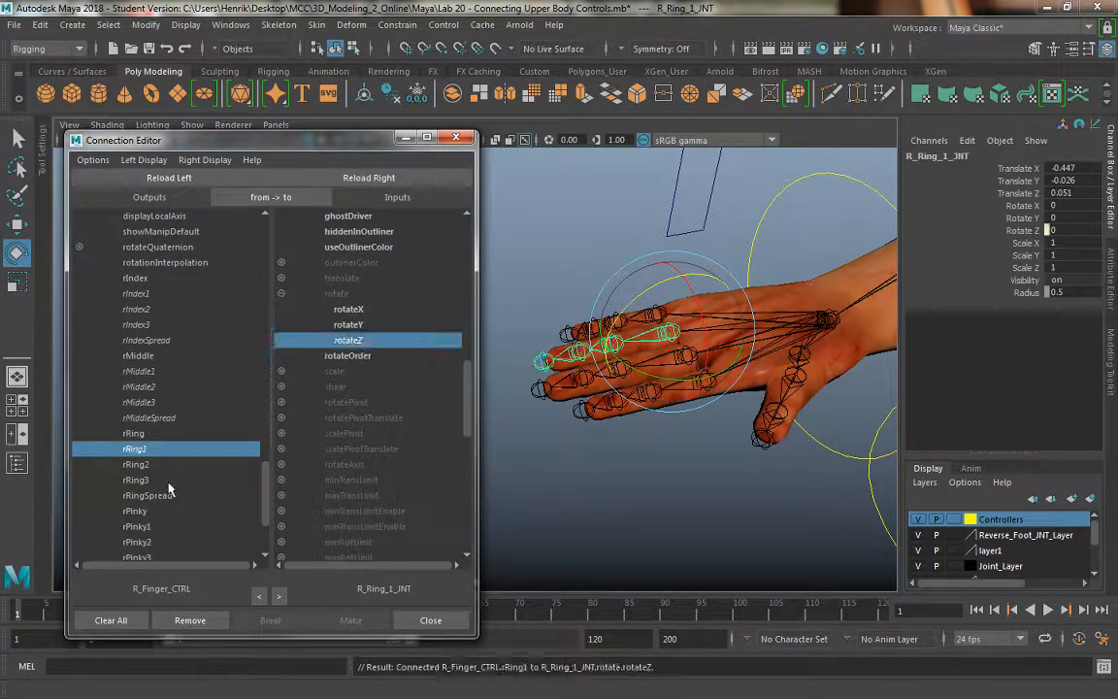
pyautogui.click(155, 495)
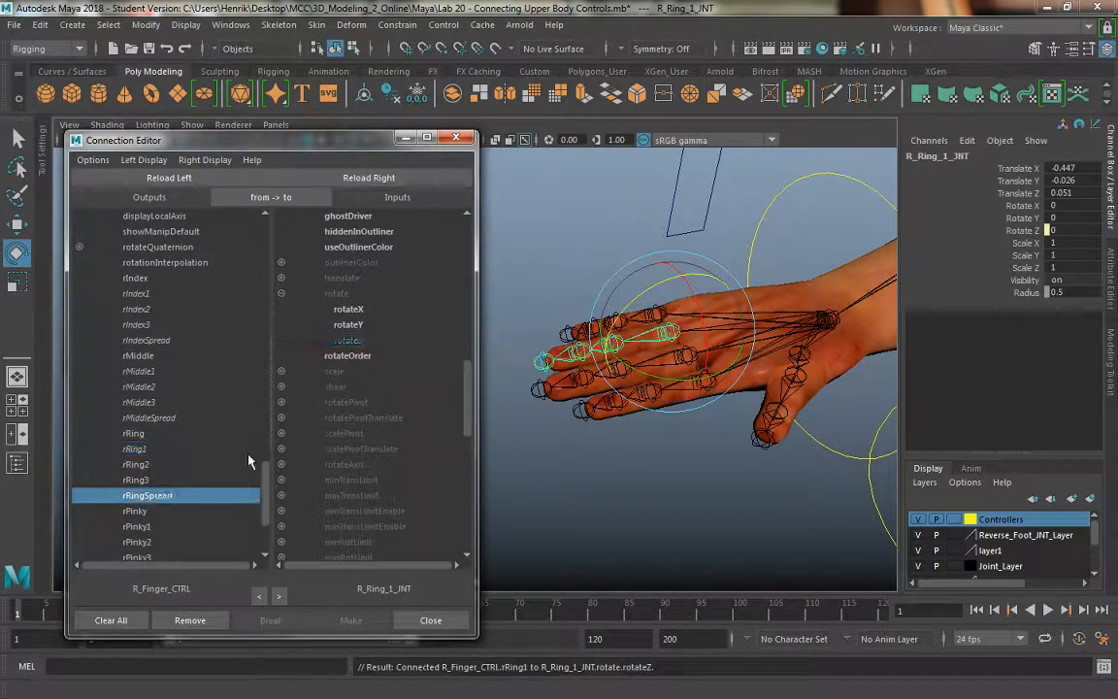
pyautogui.click(348, 325)
# Load R_Ring_2_JNT as the input object and connect R_Finger_CTRL's rRing2 to its rotateZ.
pyautogui.click(146, 464)
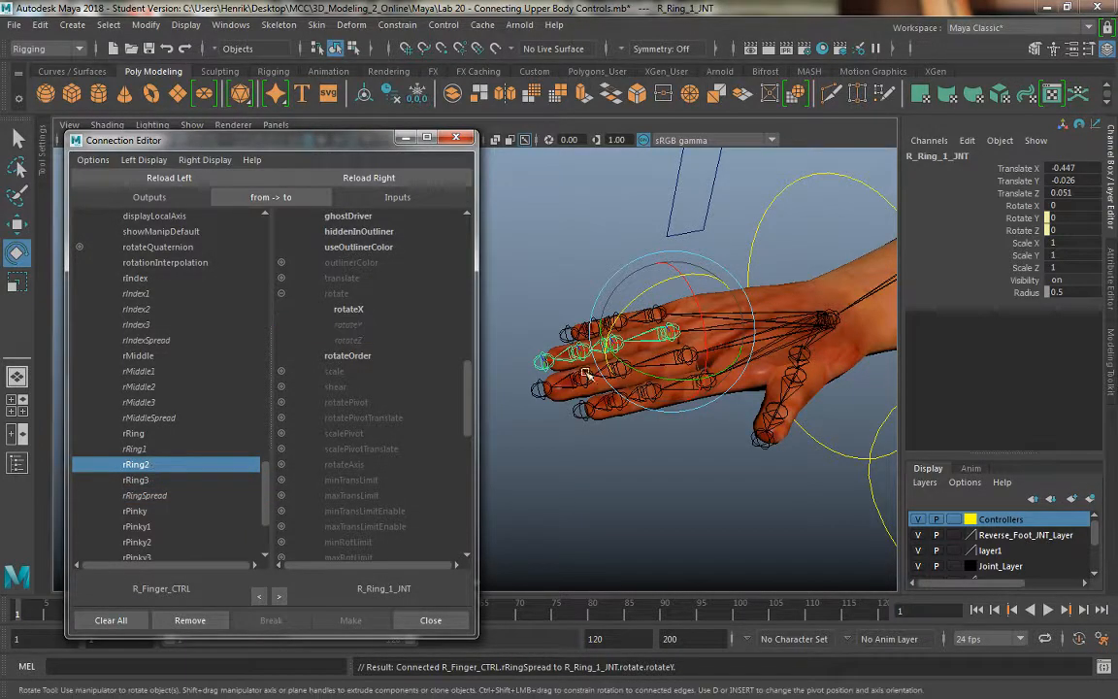
pyautogui.click(669, 492)
pyautogui.click(615, 345)
pyautogui.click(371, 179)
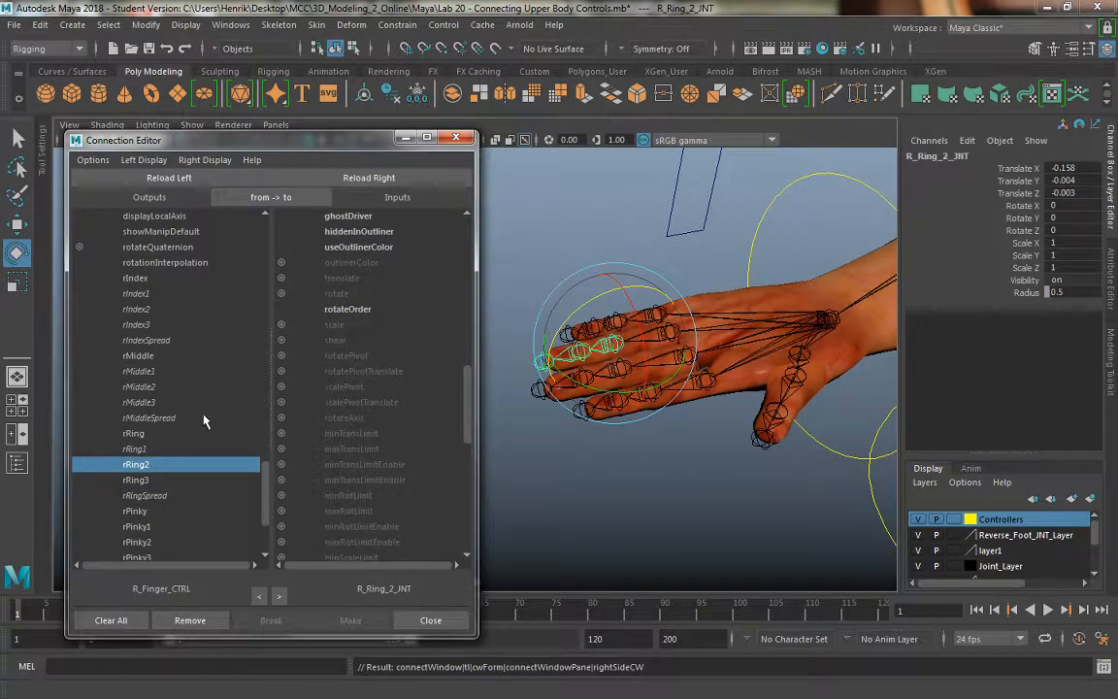
pyautogui.click(280, 293)
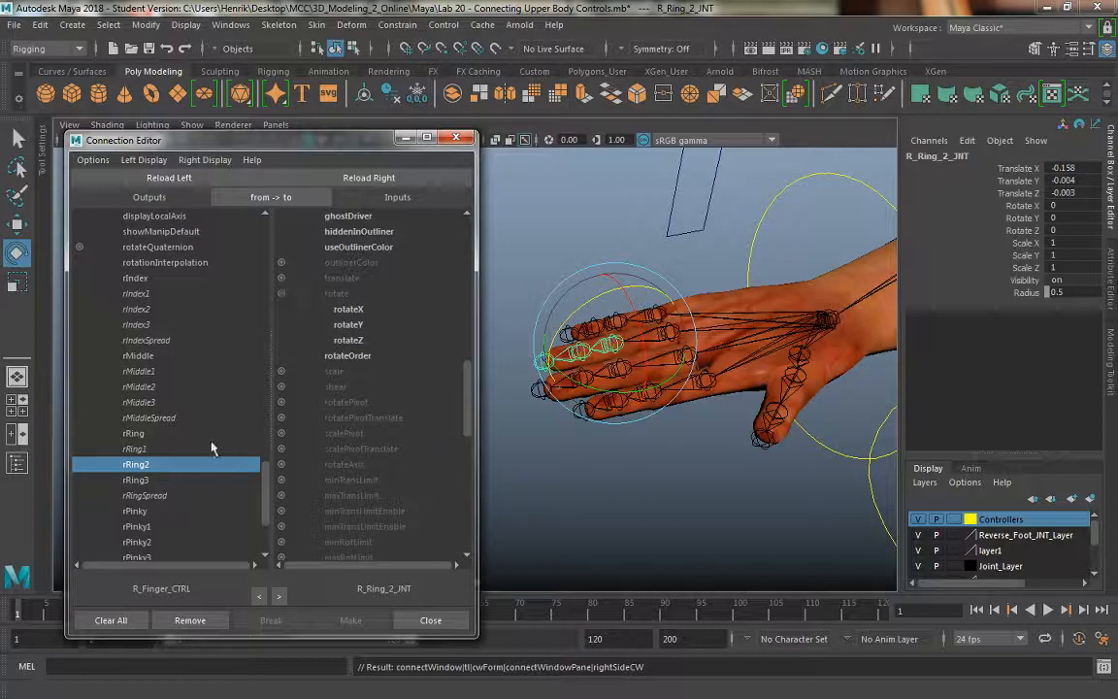
pyautogui.click(345, 340)
# Load R_Ring_3_JNT as the input object and connect R_Finger_CTRL's rRing3, not rRing2, to its rotateZ.
pyautogui.click(589, 499)
pyautogui.click(582, 353)
pyautogui.click(371, 179)
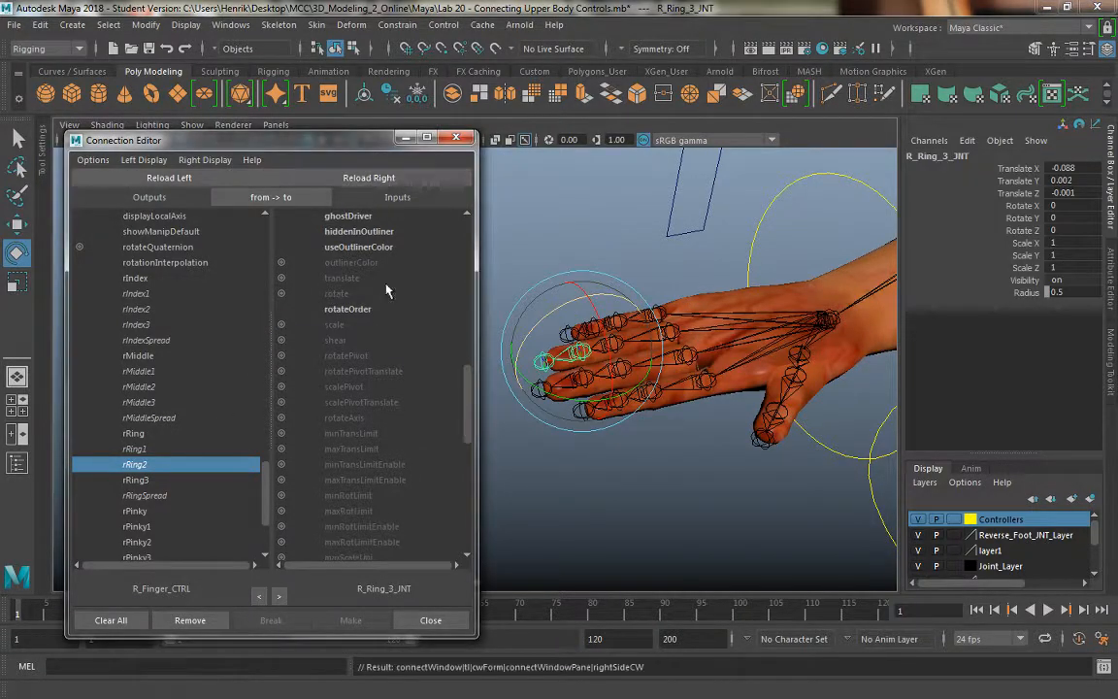
pyautogui.click(282, 297)
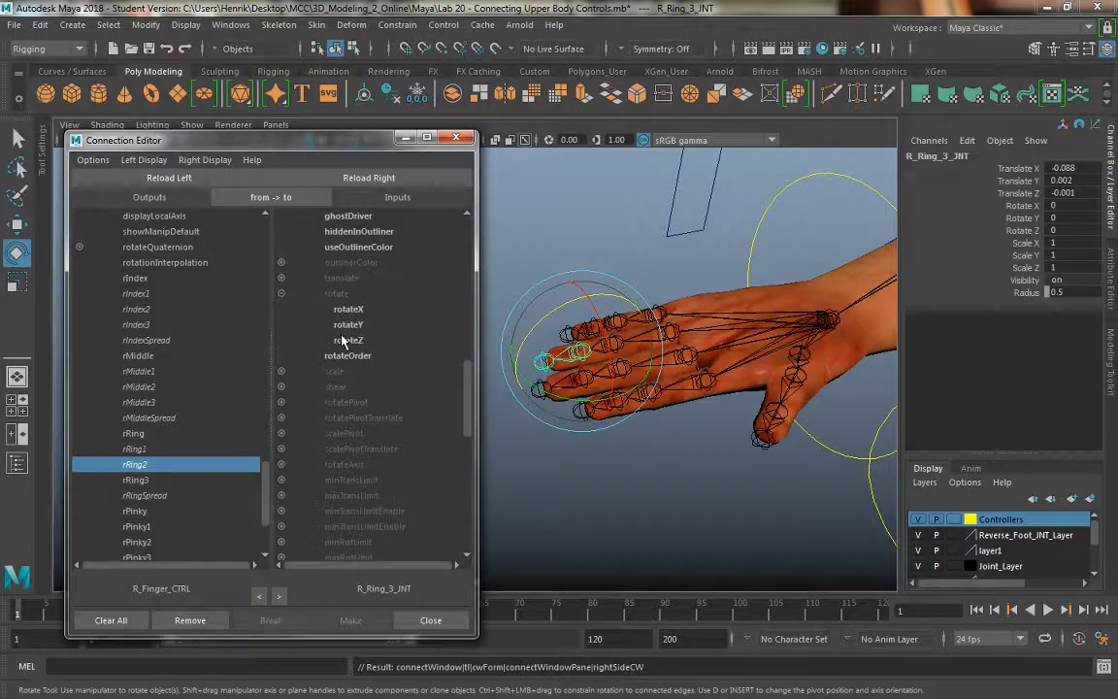
pyautogui.click(364, 341)
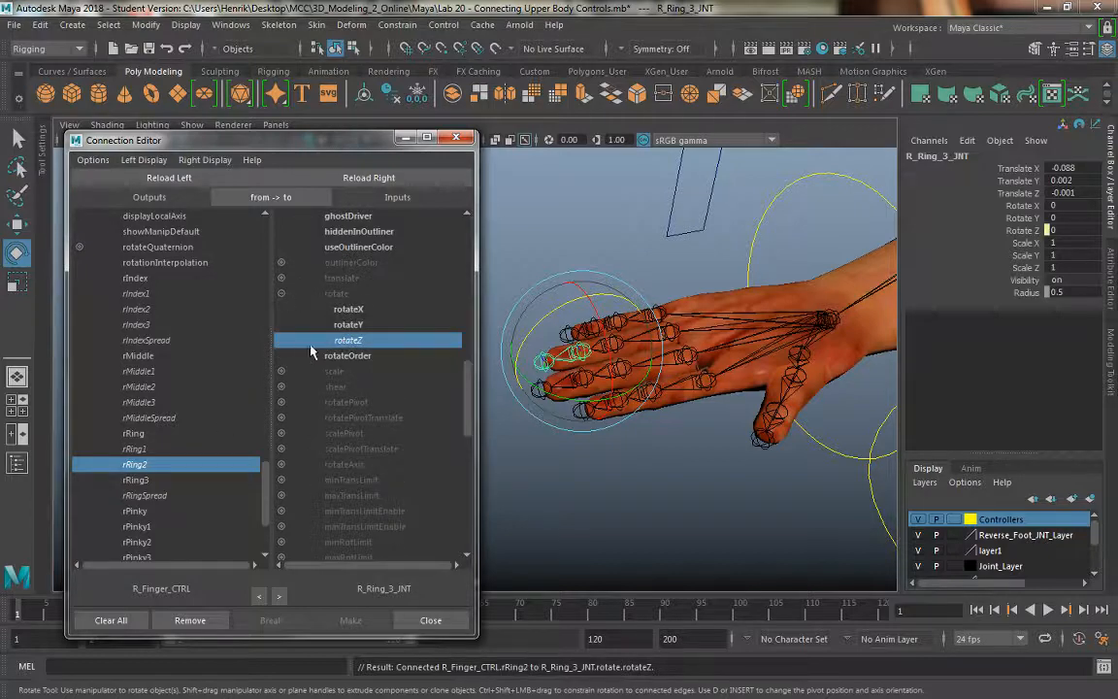
pyautogui.click(311, 345)
pyautogui.click(218, 479)
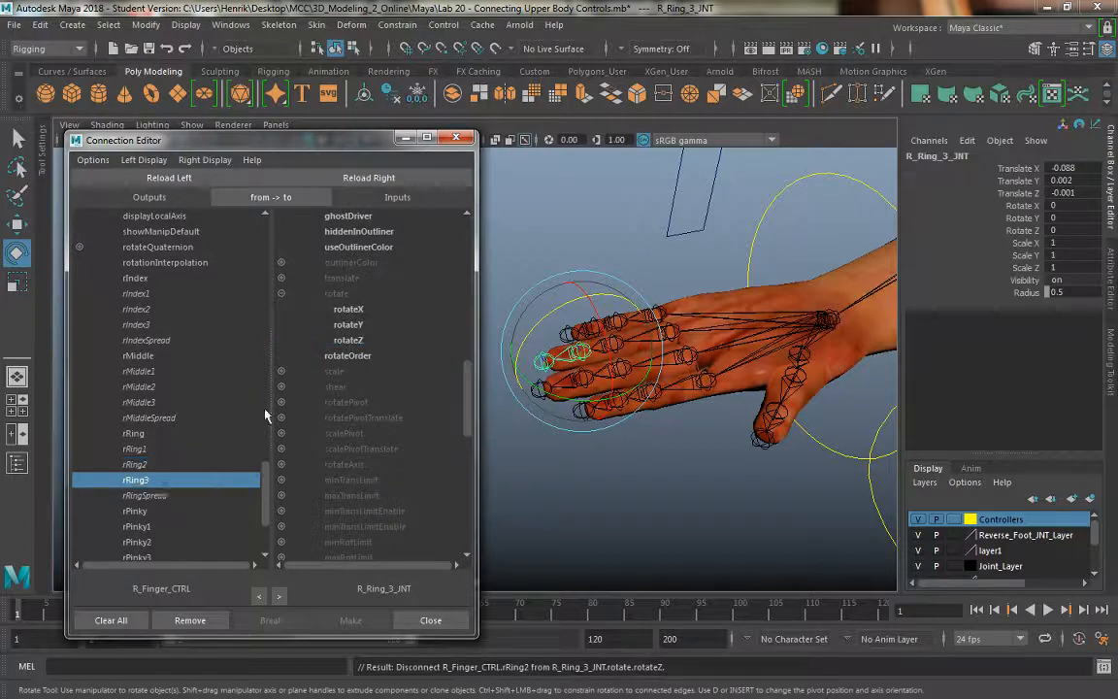
pyautogui.click(332, 342)
# Test the ring fingertip bend by varying R_Finger_CTRL's R Ring 3 attribute, and undo the change.
pyautogui.click(701, 225)
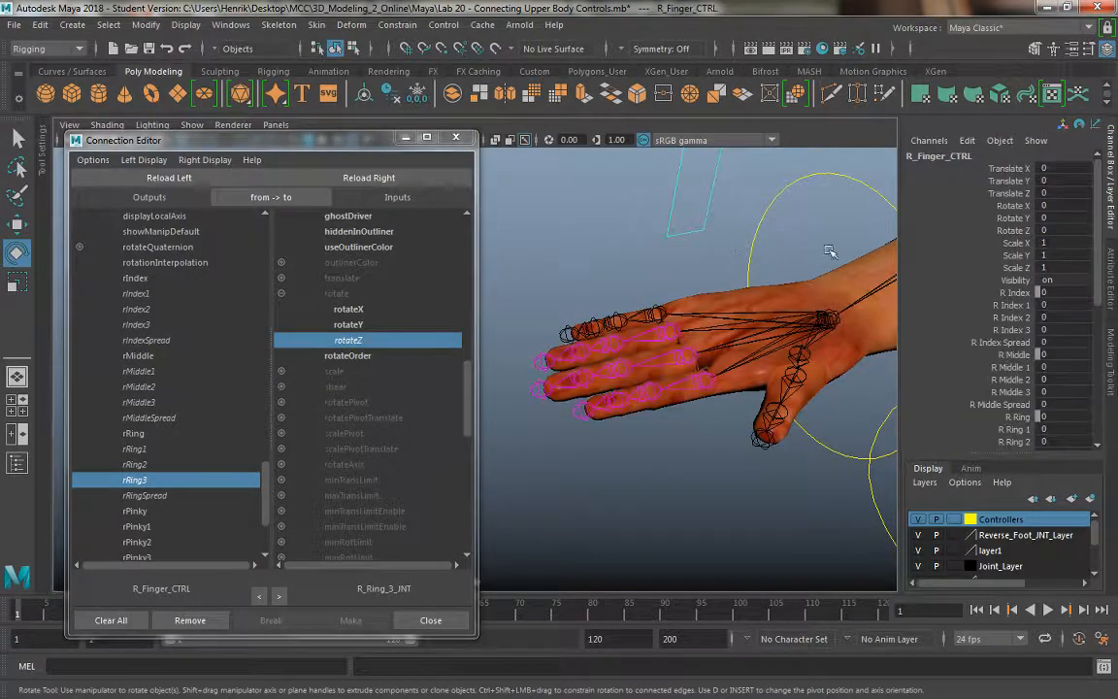
pyautogui.scroll(-2, 1007, 321)
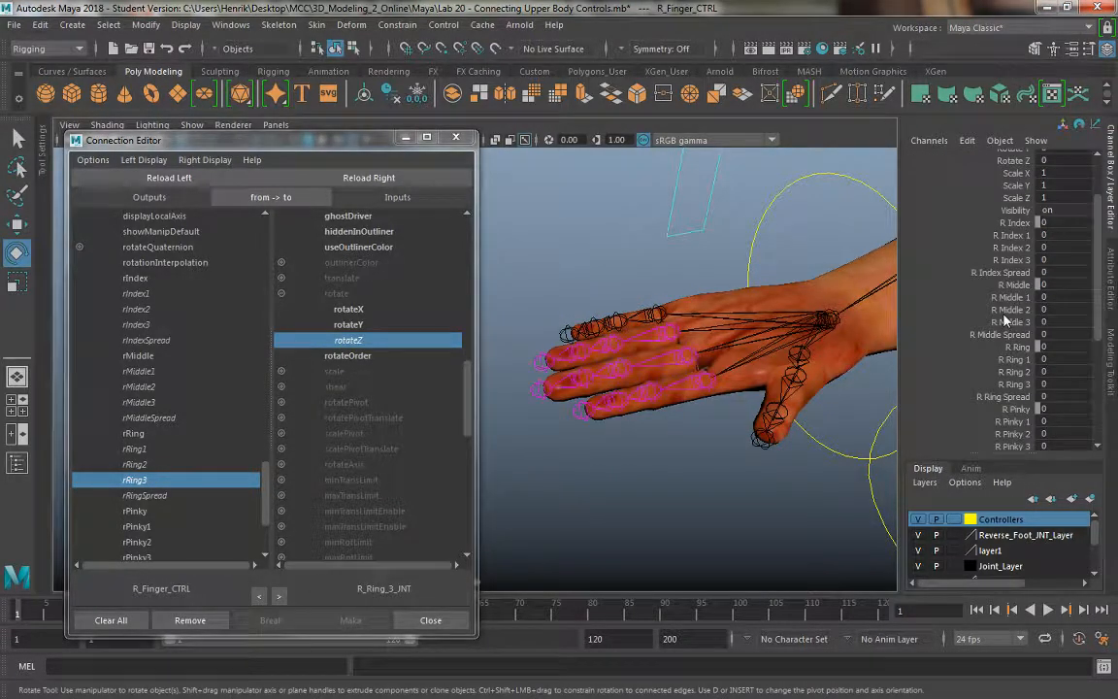
pyautogui.click(1005, 361)
pyautogui.click(1012, 385)
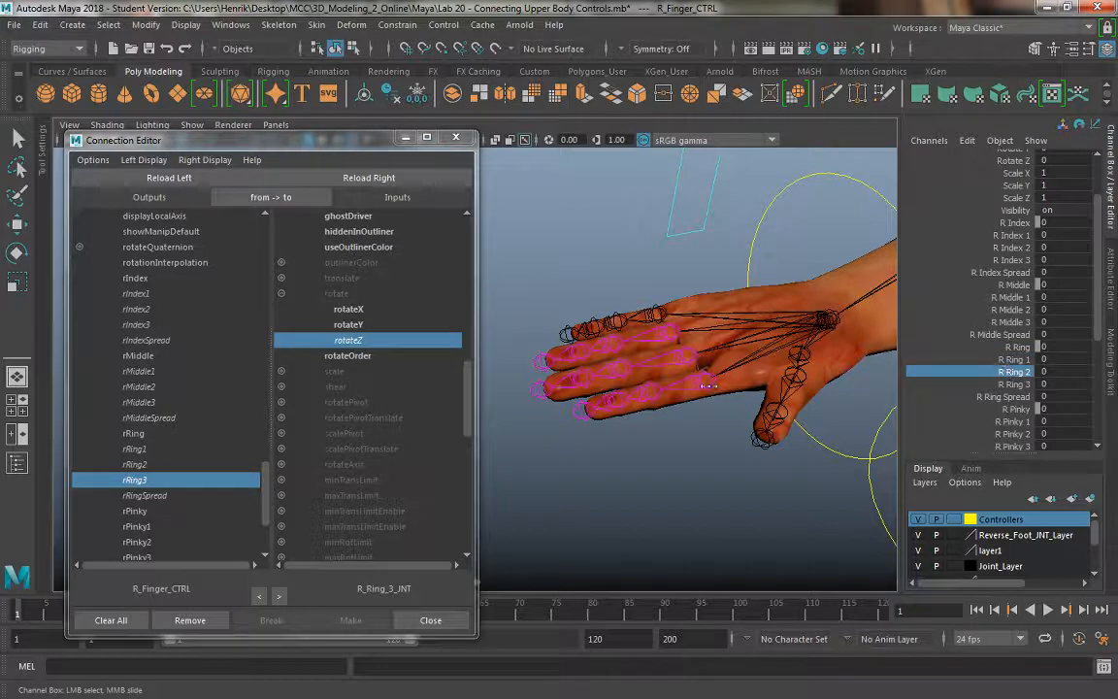
pyautogui.moveTo(718, 374); pyautogui.dragTo(769, 374, button='middle')
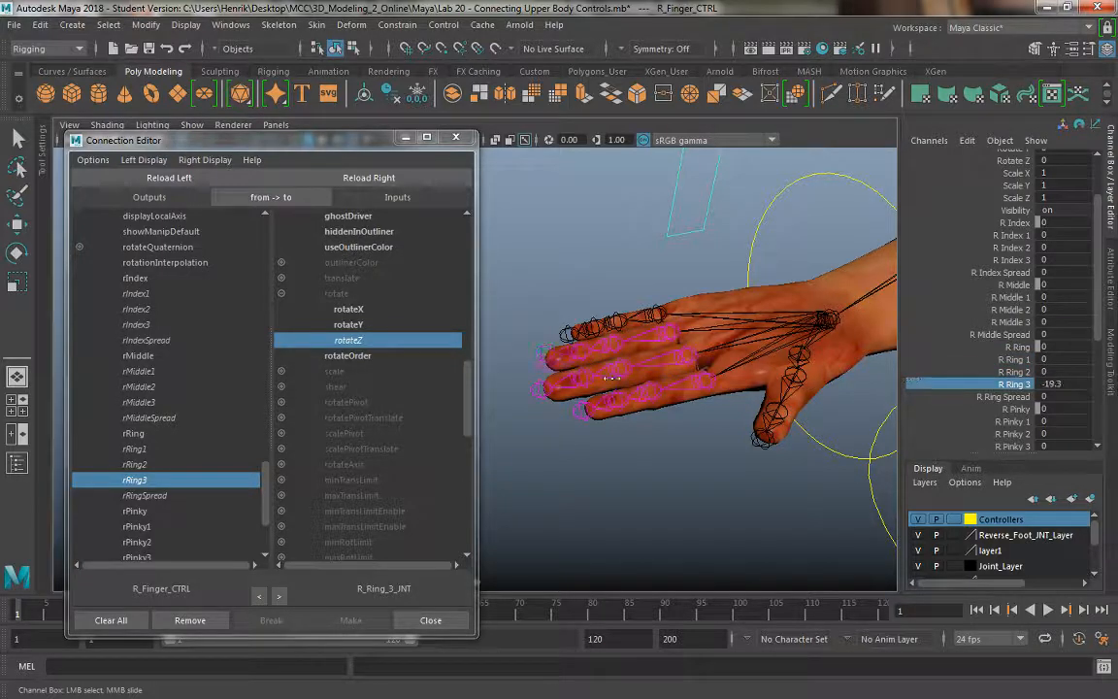
pyautogui.hotkey('ctrl', 'z')
# Load R_Pinky_1_JNT as the input object and connect R_Finger_CTRL's rPinky1 to its rotateZ and rPinkySpread to its rotateY.
pyautogui.click(185, 526)
pyautogui.click(656, 316)
pyautogui.press('e')
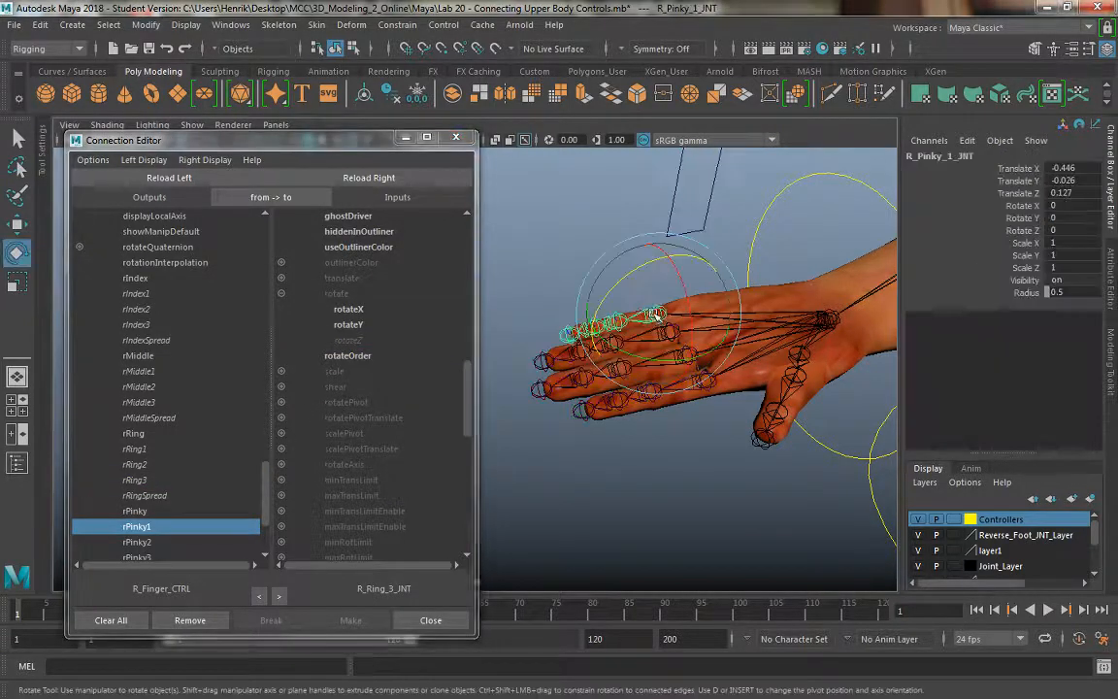
pyautogui.click(357, 178)
pyautogui.click(281, 293)
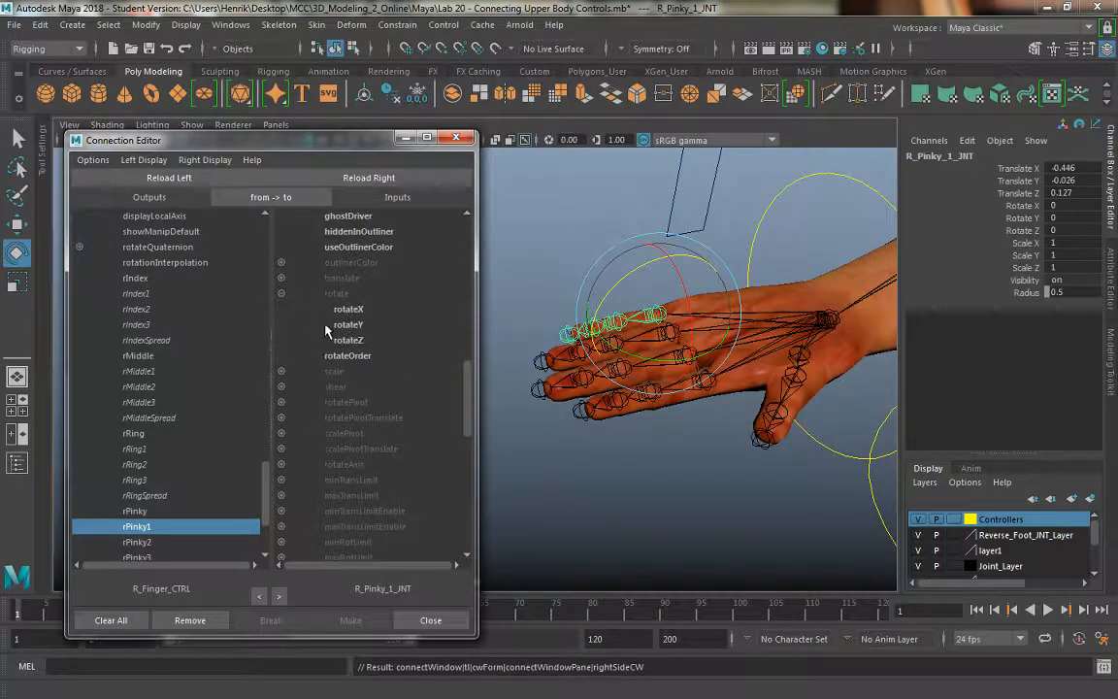
pyautogui.click(346, 340)
pyautogui.scroll(-3, 119, 496)
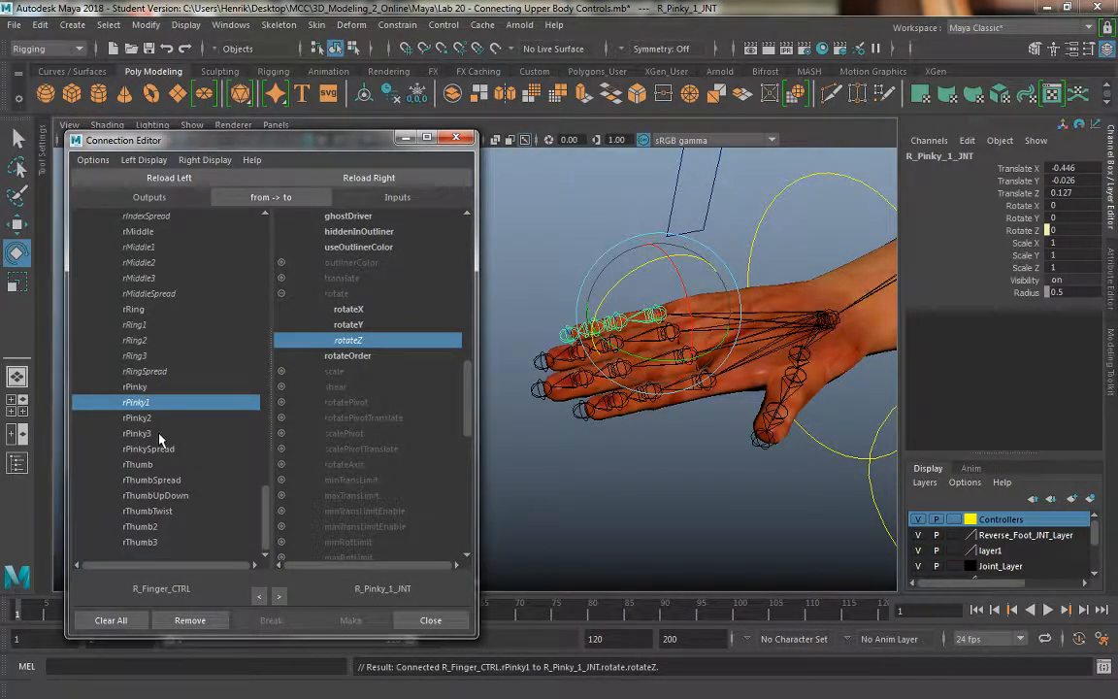
pyautogui.click(148, 448)
pyautogui.click(348, 324)
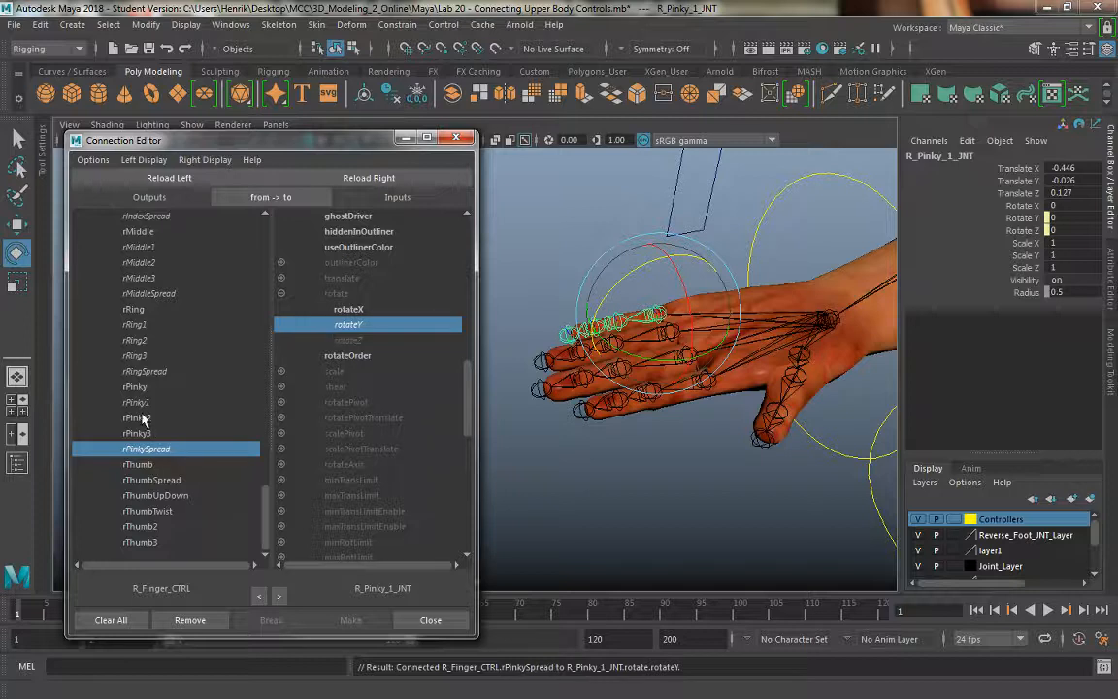
# Load R_Pinky_2_JNT as the input object and connect R_Finger_CTRL's rPinky2 to its rotateZ.
pyautogui.click(142, 417)
pyautogui.click(586, 385)
pyautogui.click(616, 320)
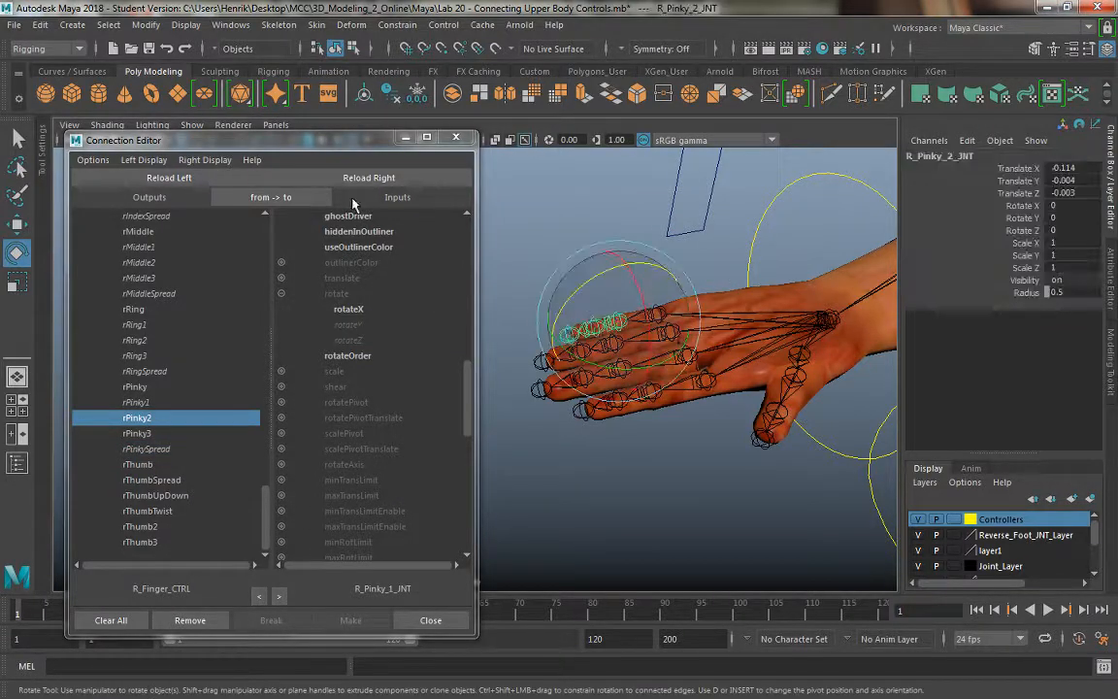
pyautogui.click(354, 178)
pyautogui.click(281, 294)
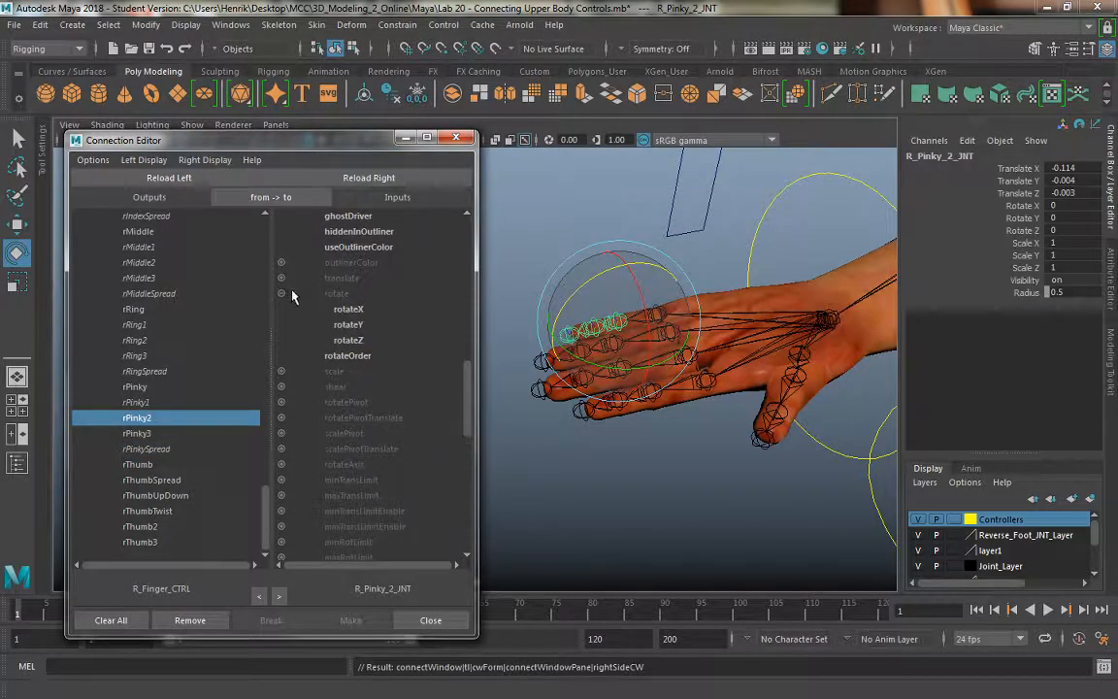
pyautogui.click(349, 340)
# Load R_Pinky_3_JNT as the input object and connect R_Finger_CTRL's rPinky3 to its rotateZ.
pyautogui.click(578, 355)
pyautogui.click(594, 326)
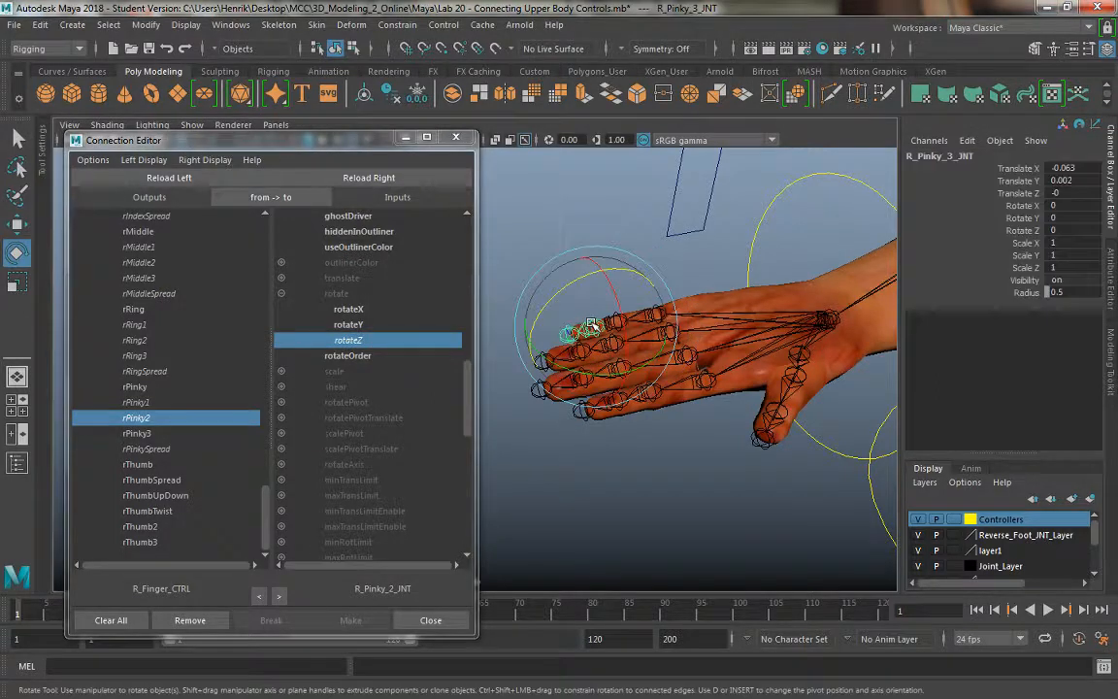
pyautogui.click(369, 177)
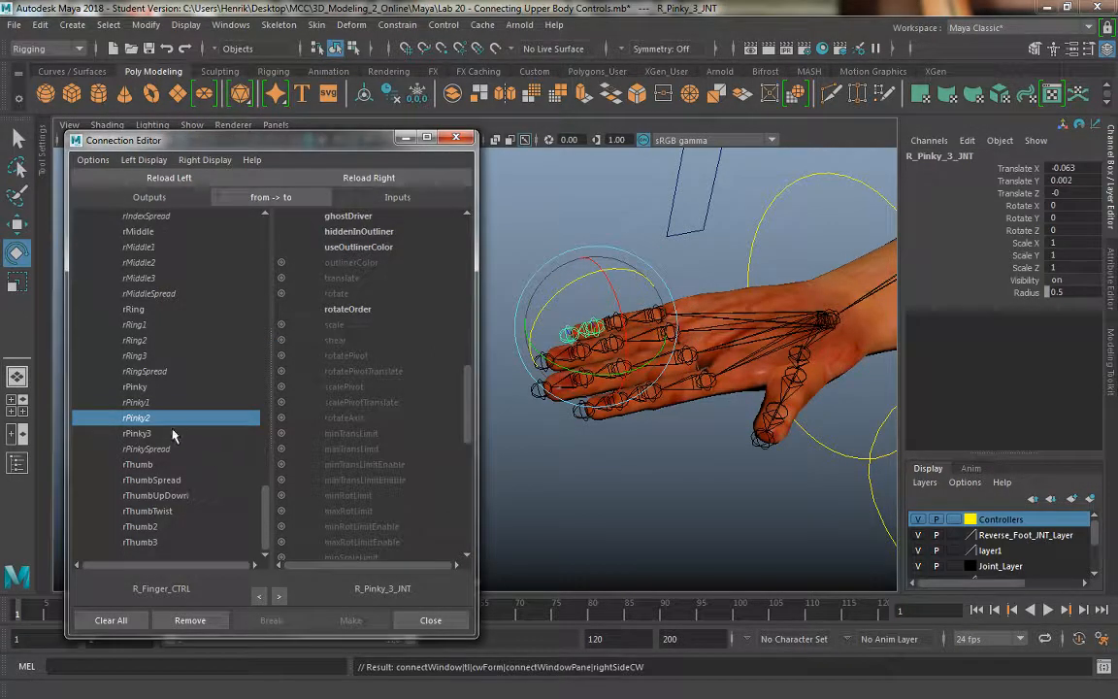
pyautogui.click(171, 434)
pyautogui.click(281, 294)
pyautogui.click(348, 340)
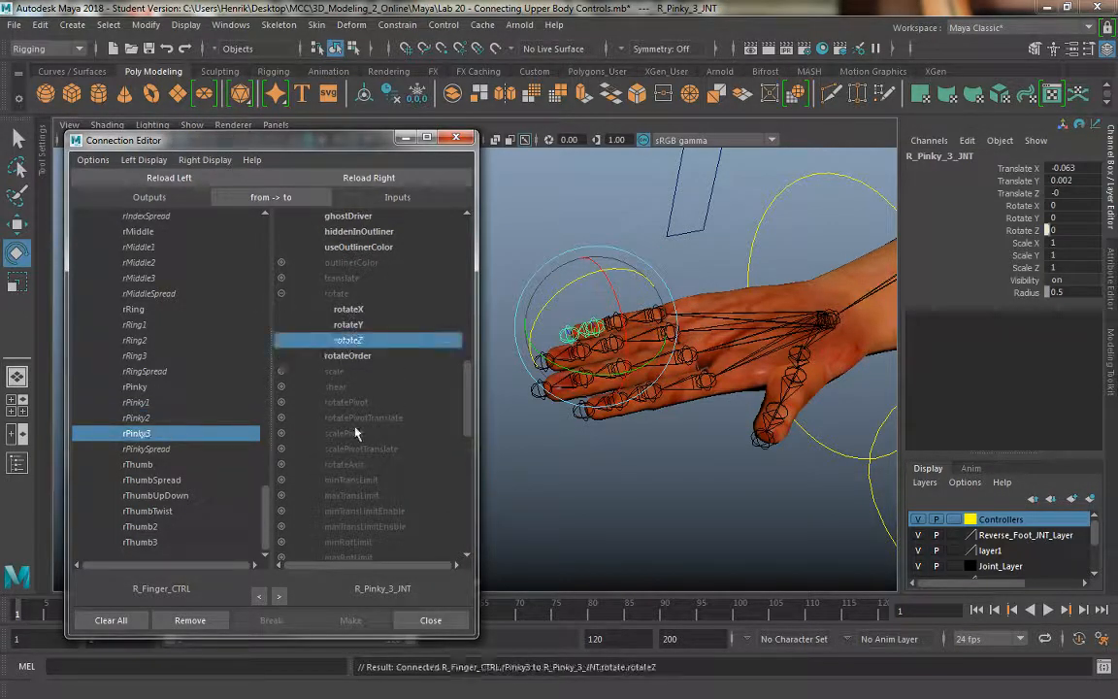
# Check the spread axis of R_Thumb_1_JNT with a trial rotation, undo it, and connect R_Finger_CTRL's rThumbSpread to the joint's rotateY.
pyautogui.click(559, 303)
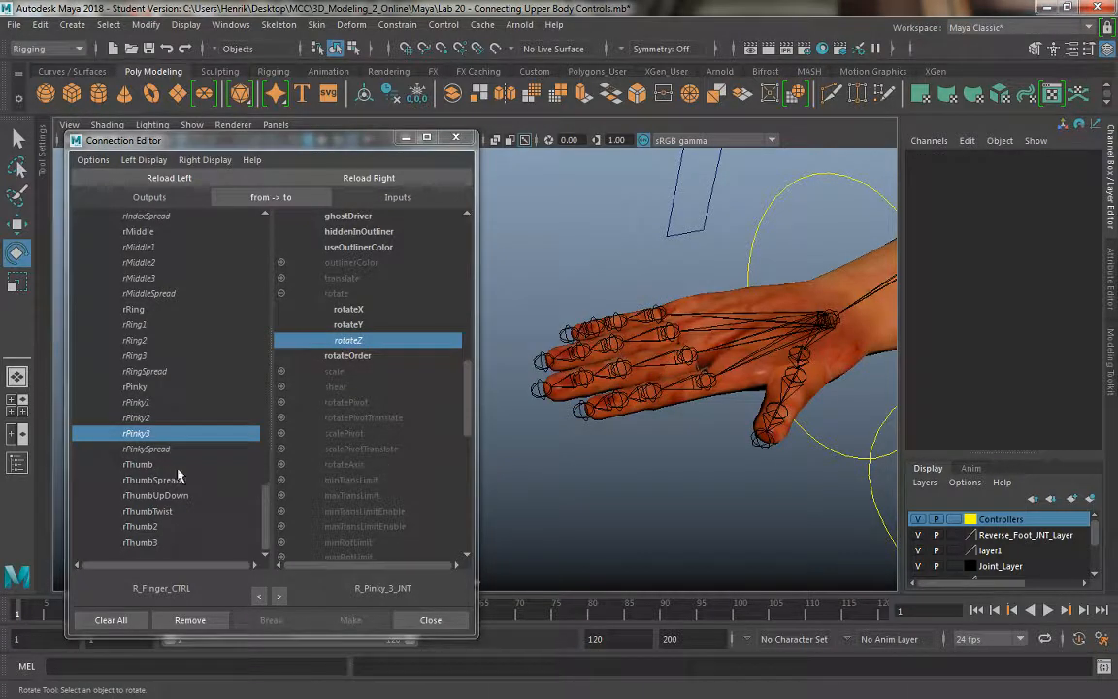
pyautogui.click(794, 367)
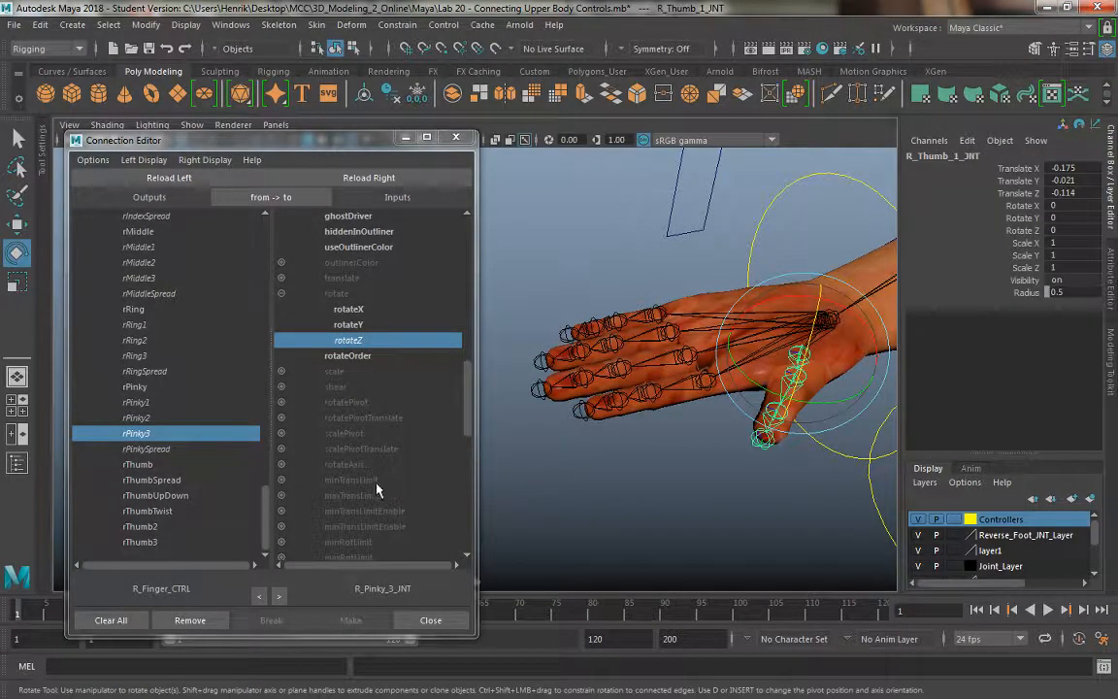
pyautogui.keyDown('alt'); pyautogui.moveTo(607, 486); pyautogui.dragTo(697, 466); pyautogui.keyUp('alt')
pyautogui.keyDown('alt'); pyautogui.moveTo(661, 458); pyautogui.dragTo(545, 382); pyautogui.keyUp('alt')
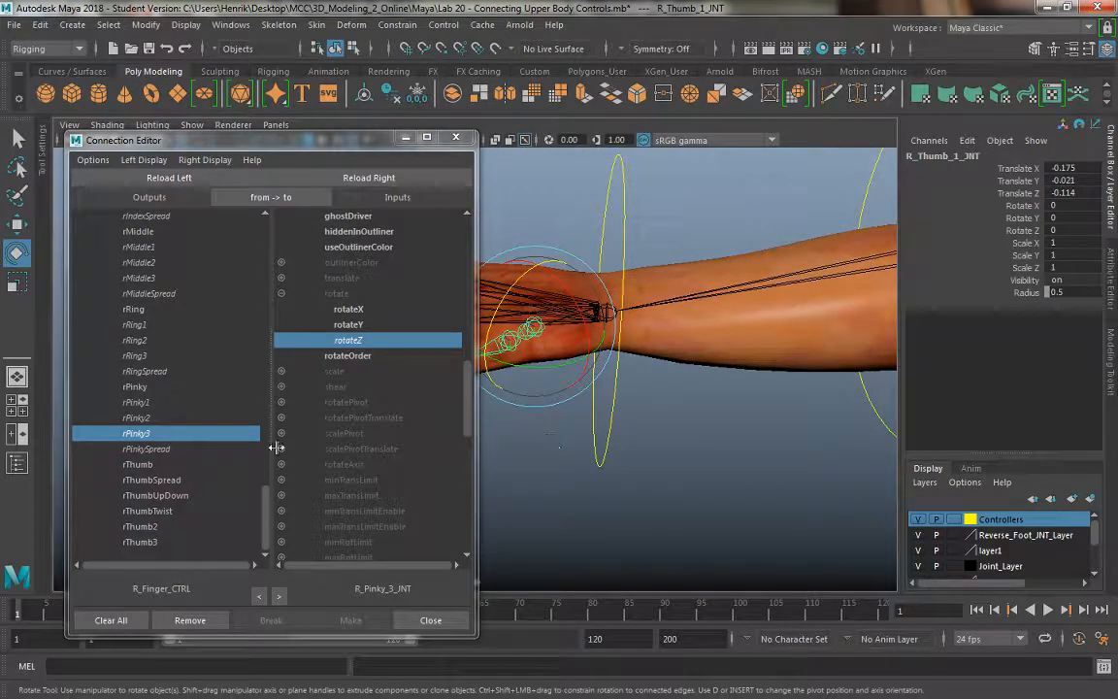
pyautogui.click(200, 480)
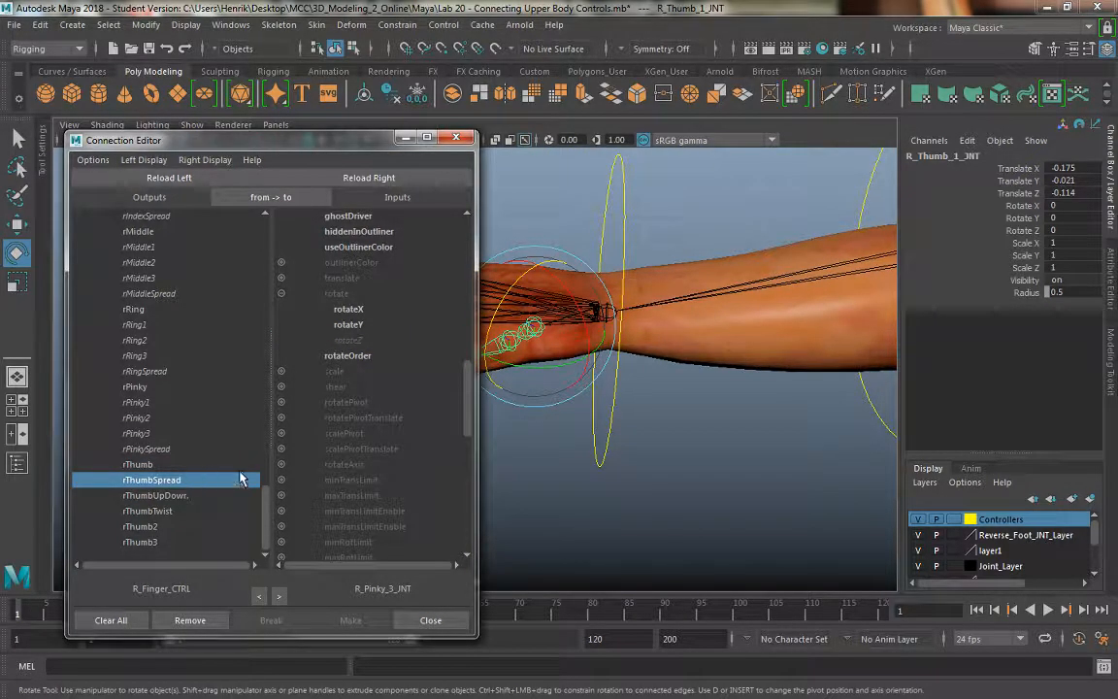
pyautogui.keyDown('alt'); pyautogui.moveTo(632, 416); pyautogui.dragTo(672, 439); pyautogui.keyUp('alt')
pyautogui.moveTo(646, 392); pyautogui.dragTo(667, 389)
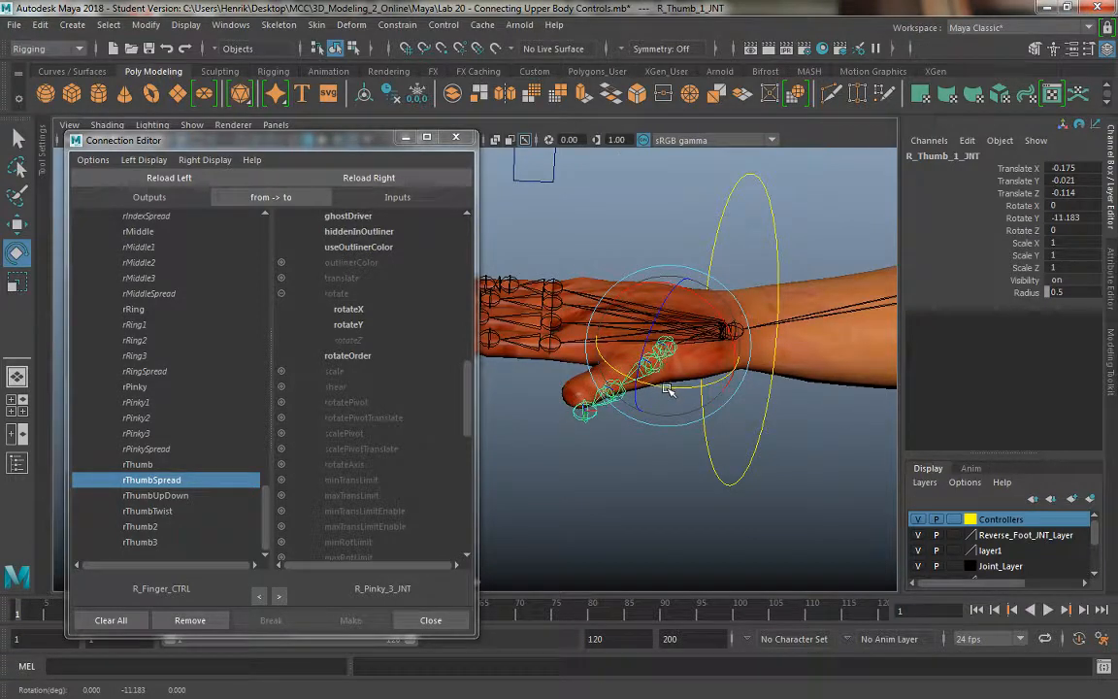
pyautogui.hotkey('ctrl', 'z')
pyautogui.click(371, 181)
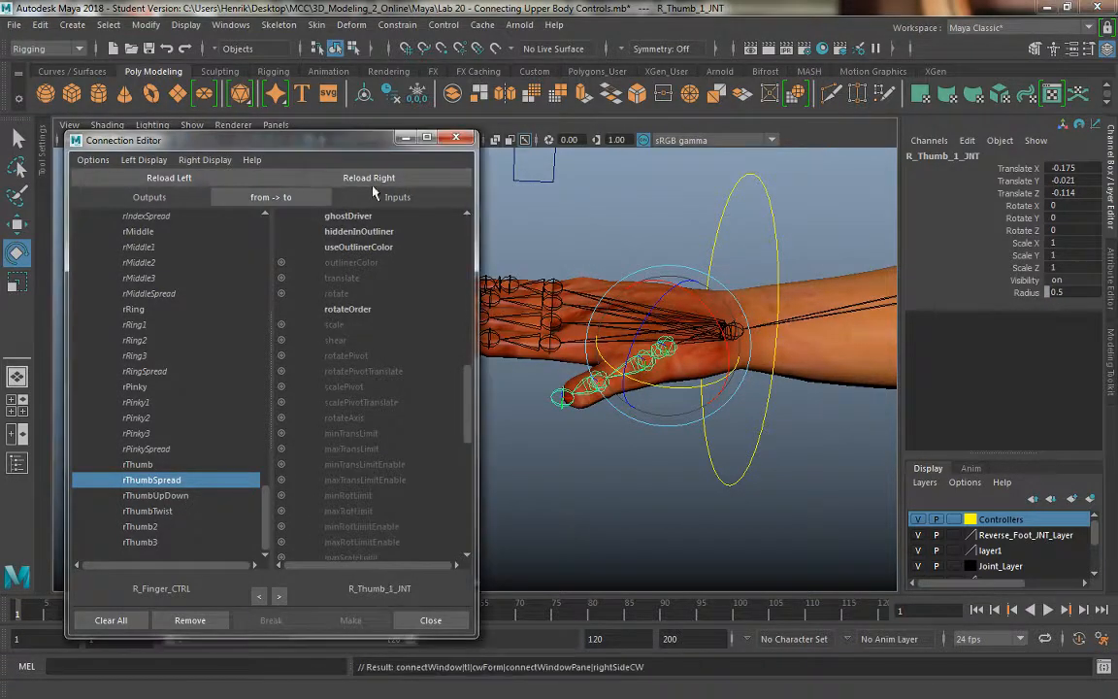
pyautogui.click(281, 293)
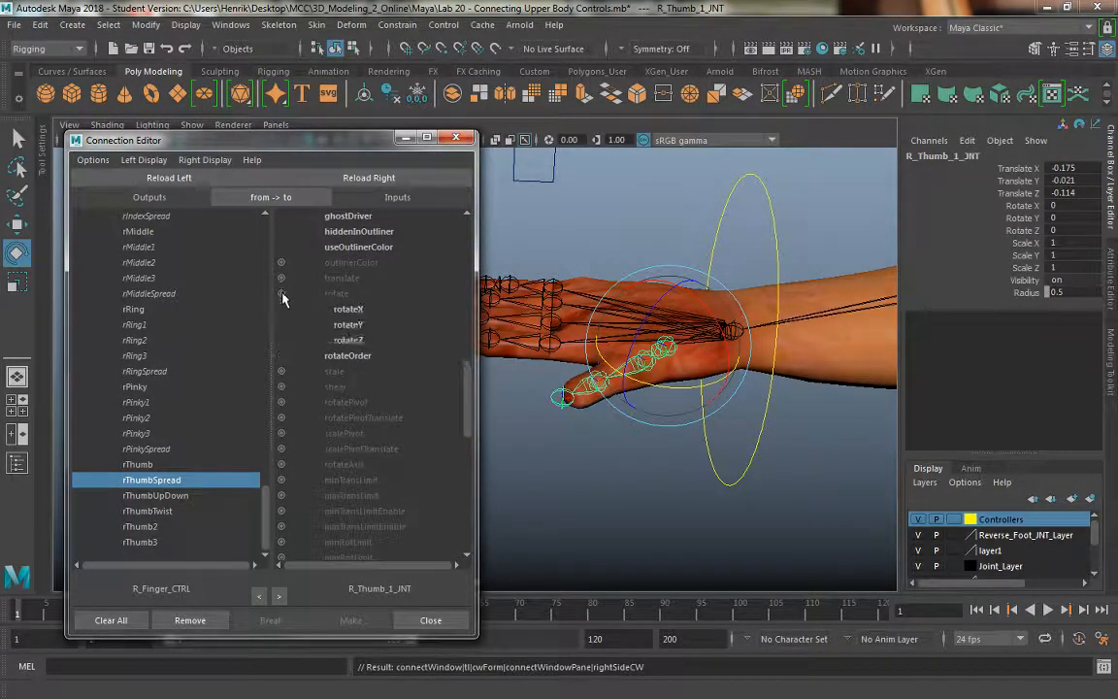
pyautogui.click(349, 325)
# Check R_Thumb_1_JNT's up-down axis with a trial rotation, undo it, and connect rThumbUpDown to rotateZ and rThumbTwist to rotateX.
pyautogui.click(211, 496)
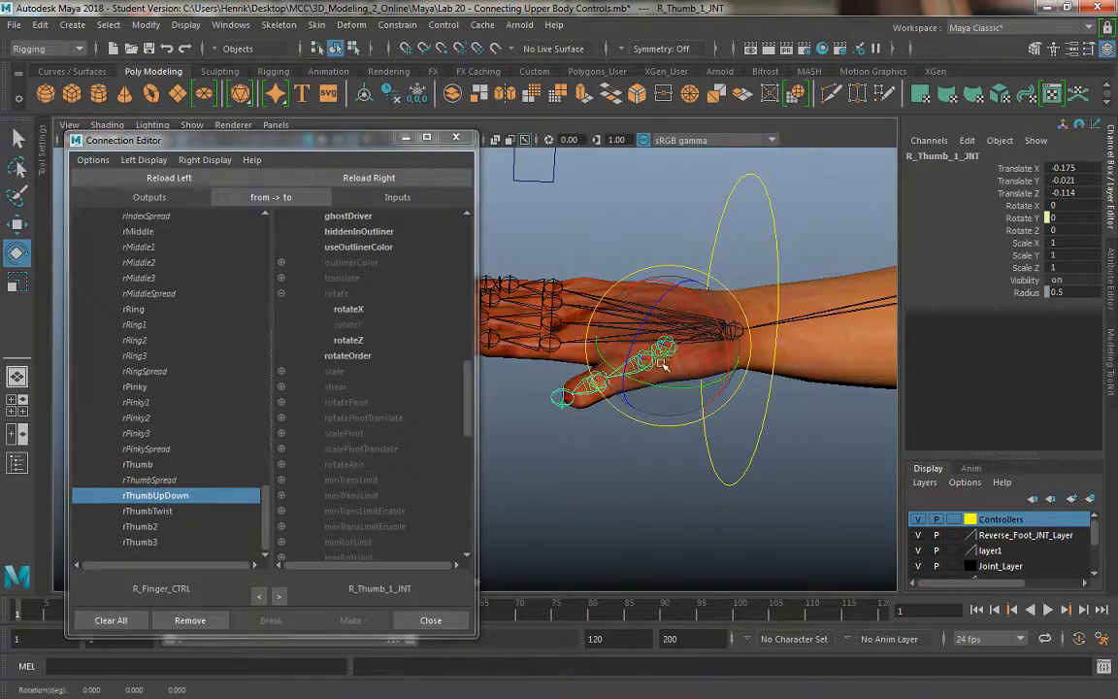
pyautogui.moveTo(644, 323)
pyautogui.mouseDown()
pyautogui.moveTo(656, 312)
pyautogui.moveTo(648, 325)
pyautogui.mouseUp()
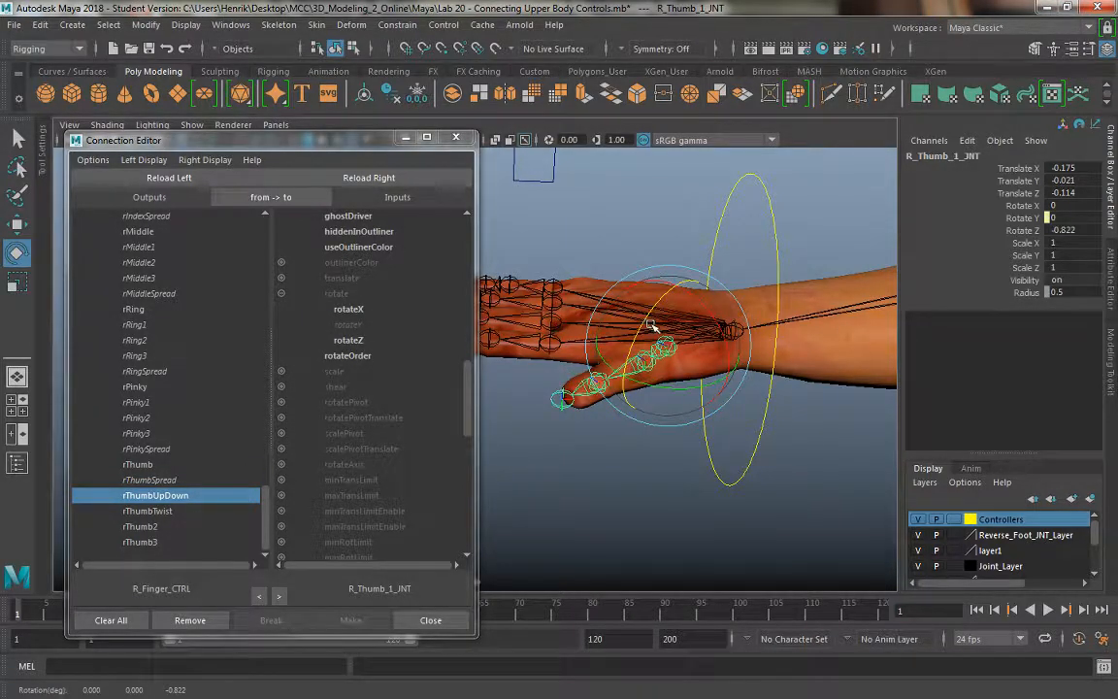
pyautogui.hotkey('ctrl', 'z')
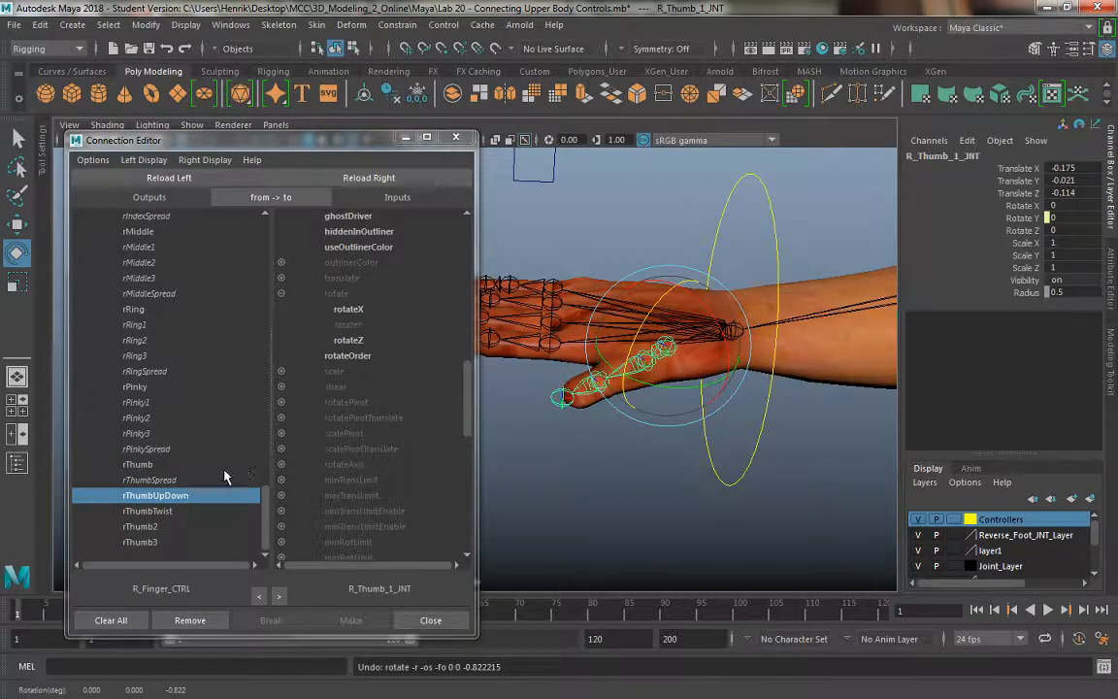
pyautogui.click(349, 339)
pyautogui.click(150, 510)
pyautogui.click(350, 310)
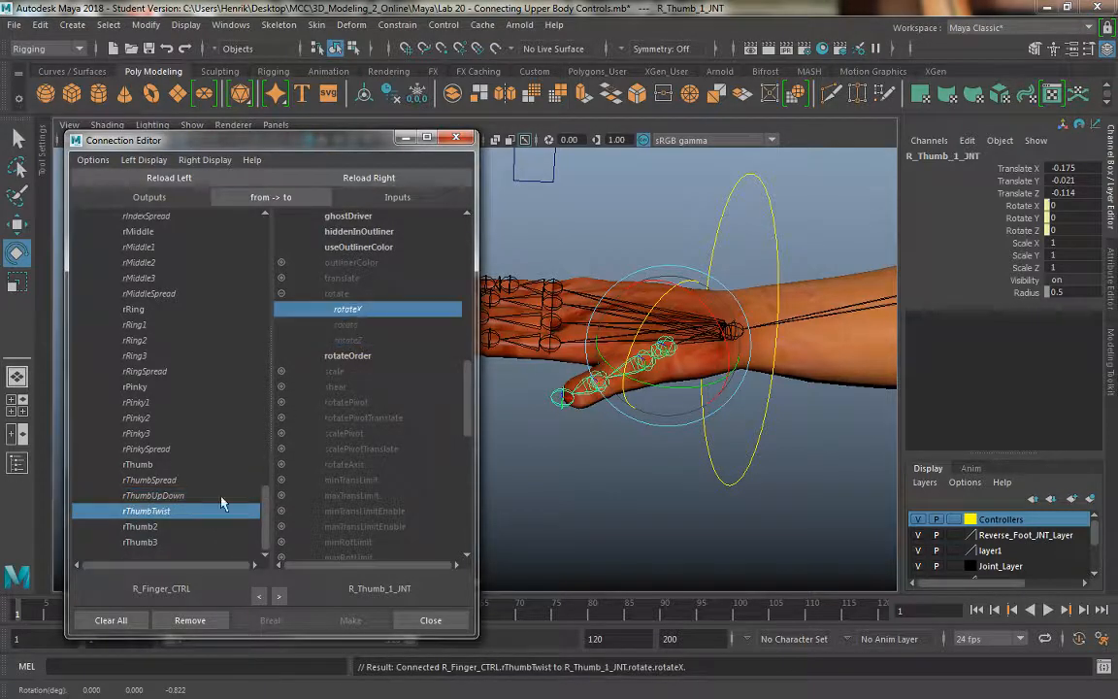
# Load R_Thumb_2_JNT as the input object and connect R_Finger_CTRL's rThumb2 to its rotateZ.
pyautogui.click(194, 530)
pyautogui.click(606, 519)
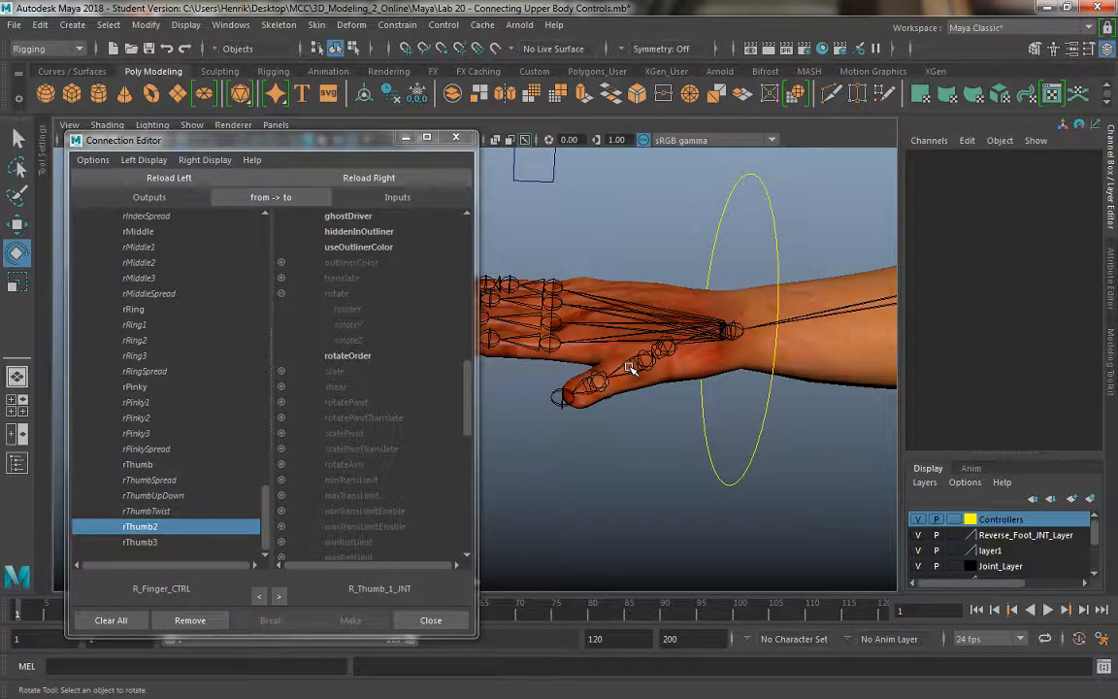
pyautogui.click(638, 361)
pyautogui.click(373, 178)
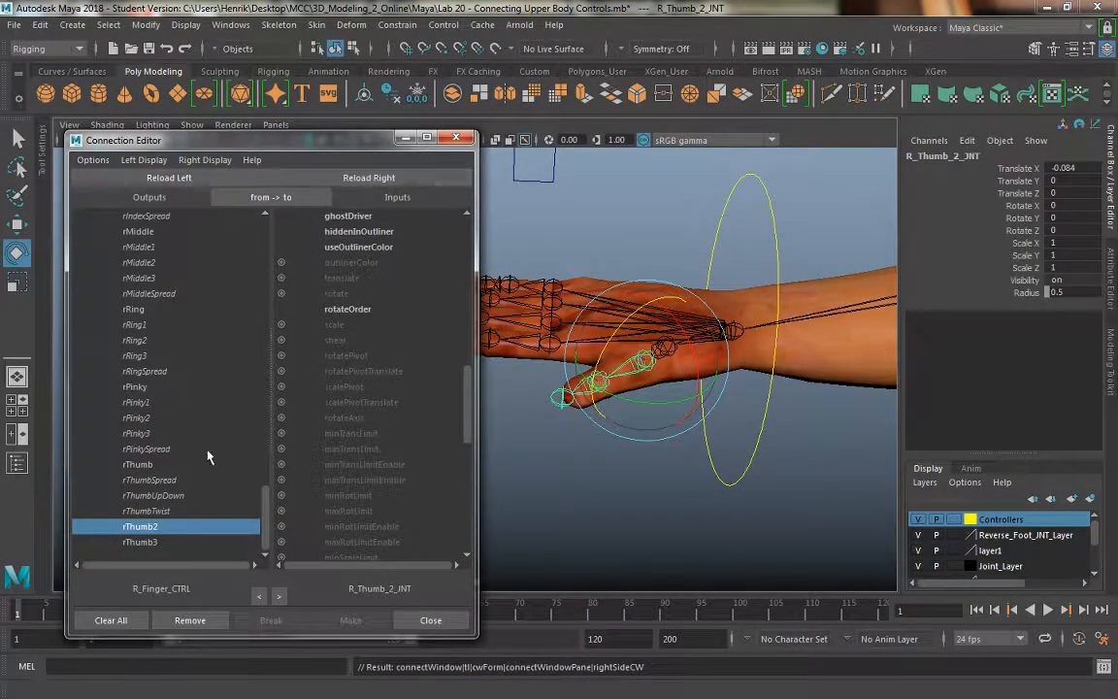
pyautogui.click(282, 294)
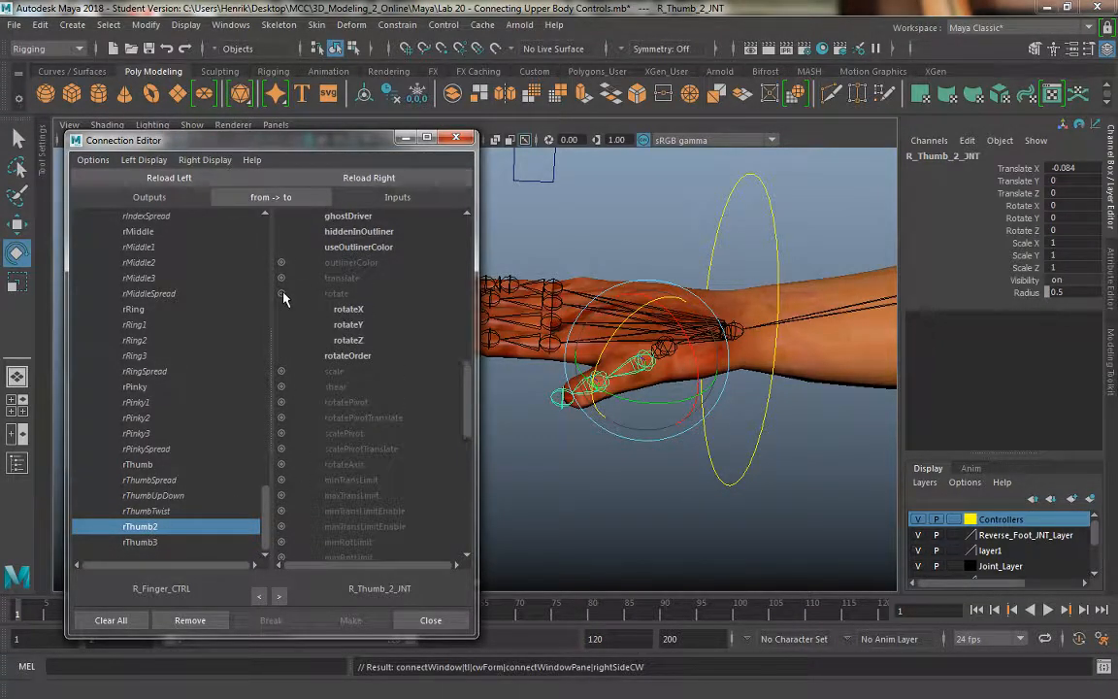
pyautogui.click(347, 340)
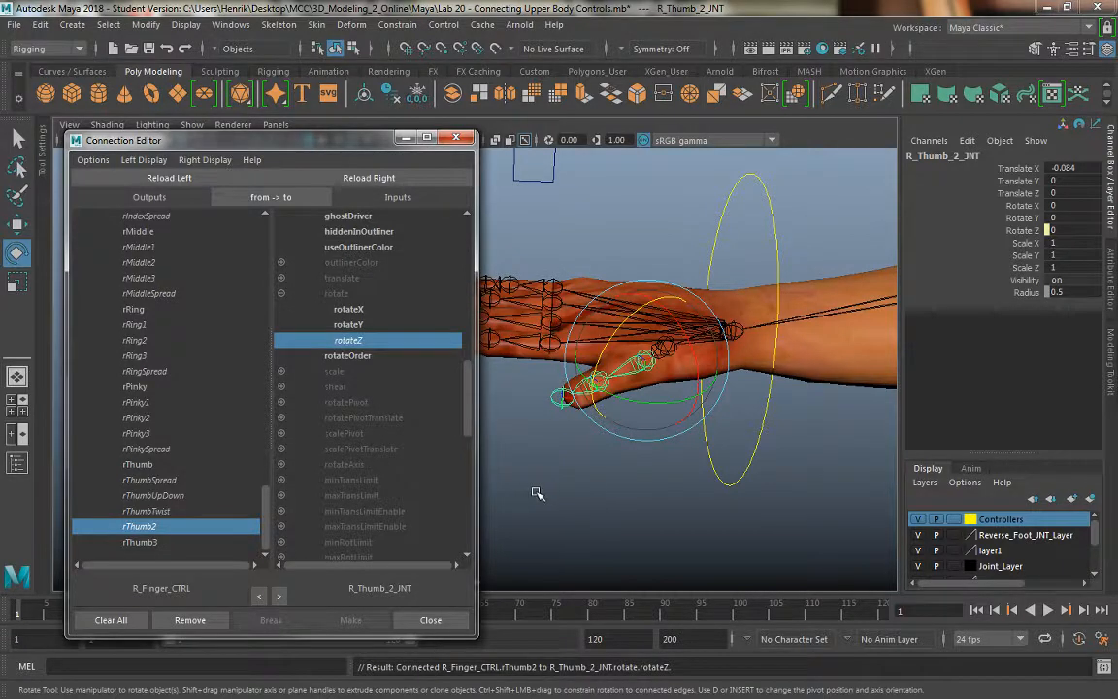
# Load R_Thumb_3_JNT as the input object, connect R_Finger_CTRL's rThumb3 to its rotateZ, and close the Connection Editor.
pyautogui.click(537, 493)
pyautogui.click(592, 378)
pyautogui.click(194, 542)
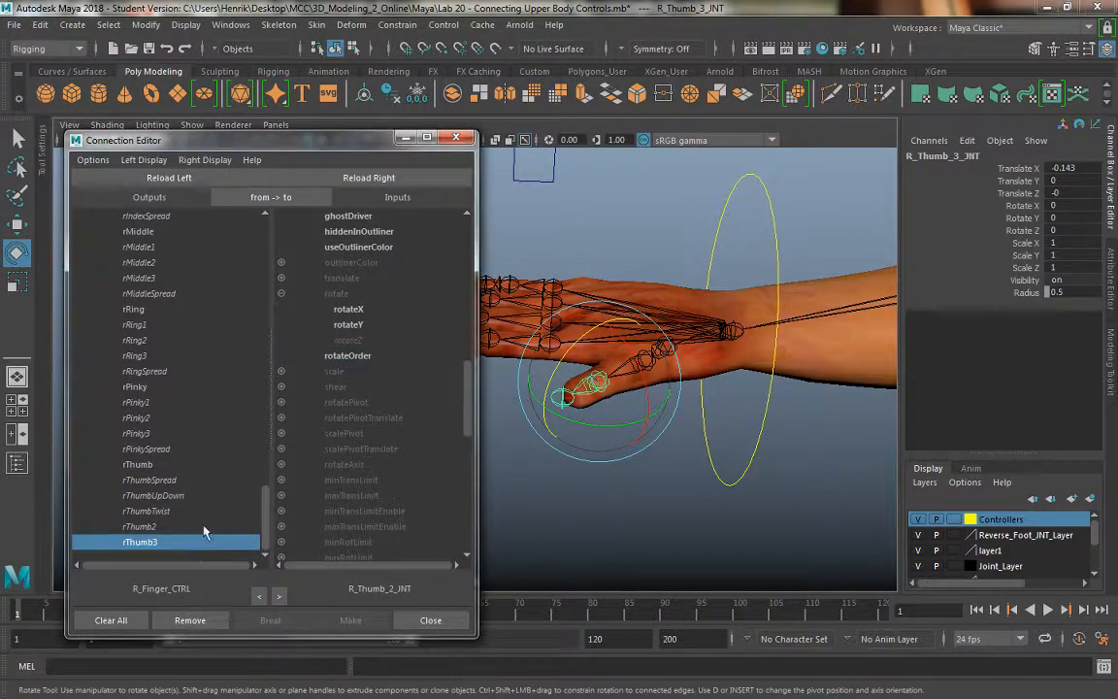
pyautogui.click(369, 178)
pyautogui.click(282, 293)
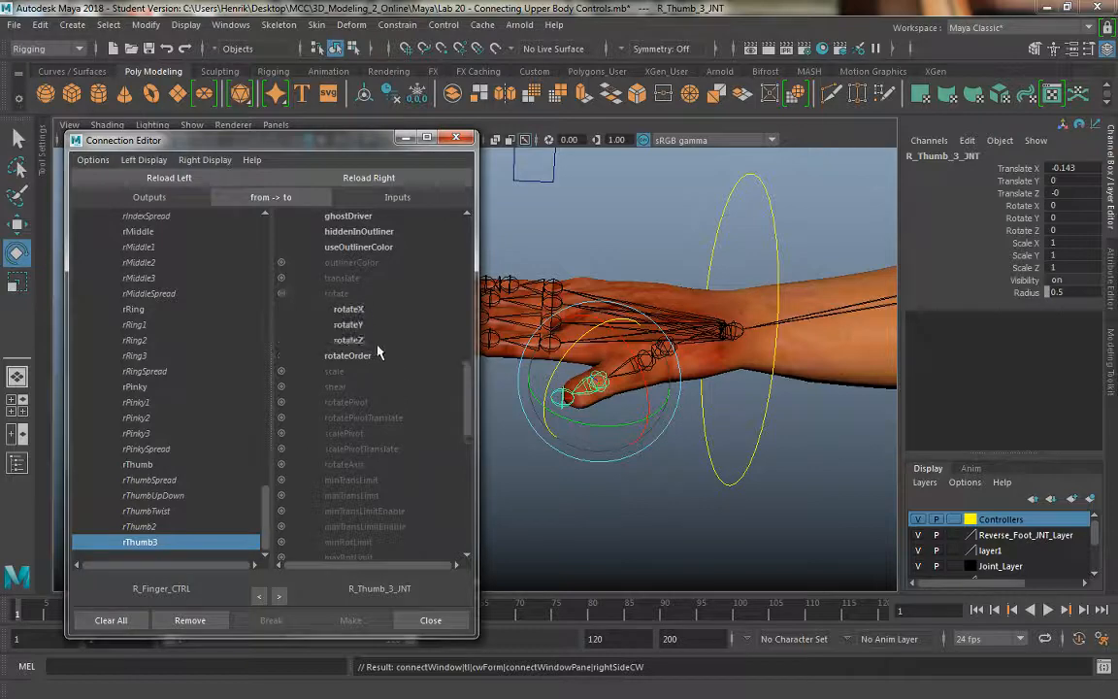
pyautogui.click(347, 340)
pyautogui.click(577, 490)
pyautogui.keyDown('alt'); pyautogui.moveTo(578, 489); pyautogui.dragTo(531, 475, button='right'); pyautogui.keyUp('alt')
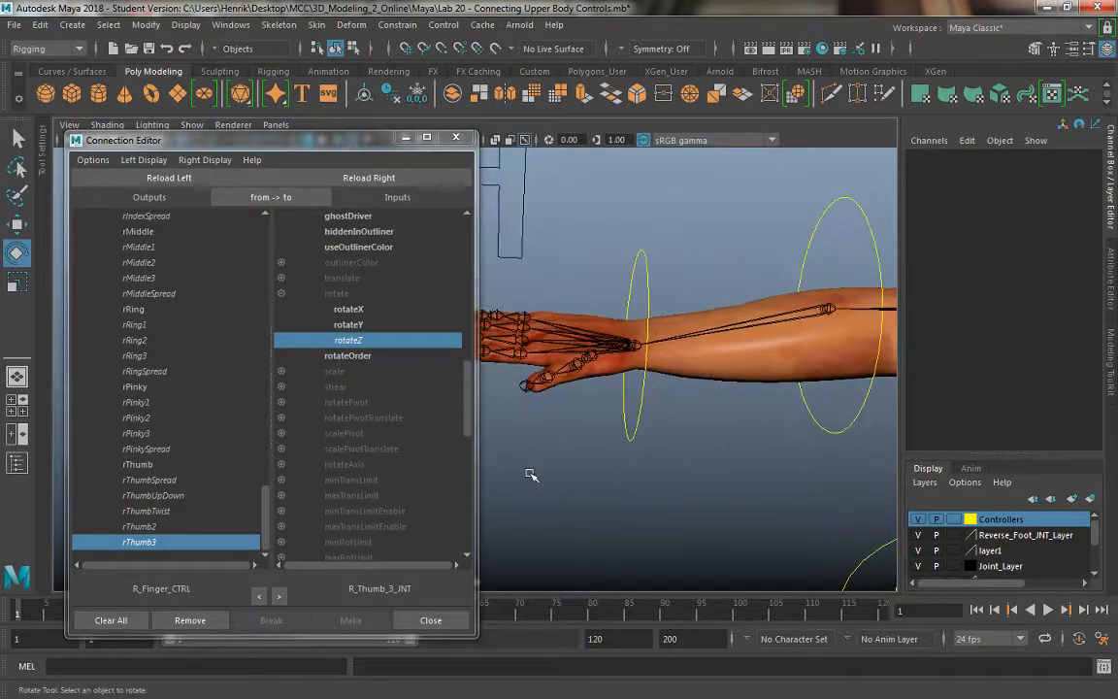
pyautogui.click(433, 619)
# Select R_Finger_CTRL, test the index finger curl by changing R Index 1, 2 and 3 together, and undo the change.
pyautogui.moveTo(476, 223); pyautogui.dragTo(552, 260)
pyautogui.keyDown('alt'); pyautogui.moveTo(553, 260); pyautogui.dragTo(555, 354, button='middle'); pyautogui.keyUp('alt')
pyautogui.keyDown('alt'); pyautogui.moveTo(598, 345); pyautogui.dragTo(660, 301); pyautogui.keyUp('alt')
pyautogui.moveTo(1023, 312); pyautogui.dragTo(1015, 330)
pyautogui.moveTo(567, 406); pyautogui.dragTo(501, 411, button='middle')
pyautogui.hotkey('ctrl', 'z')
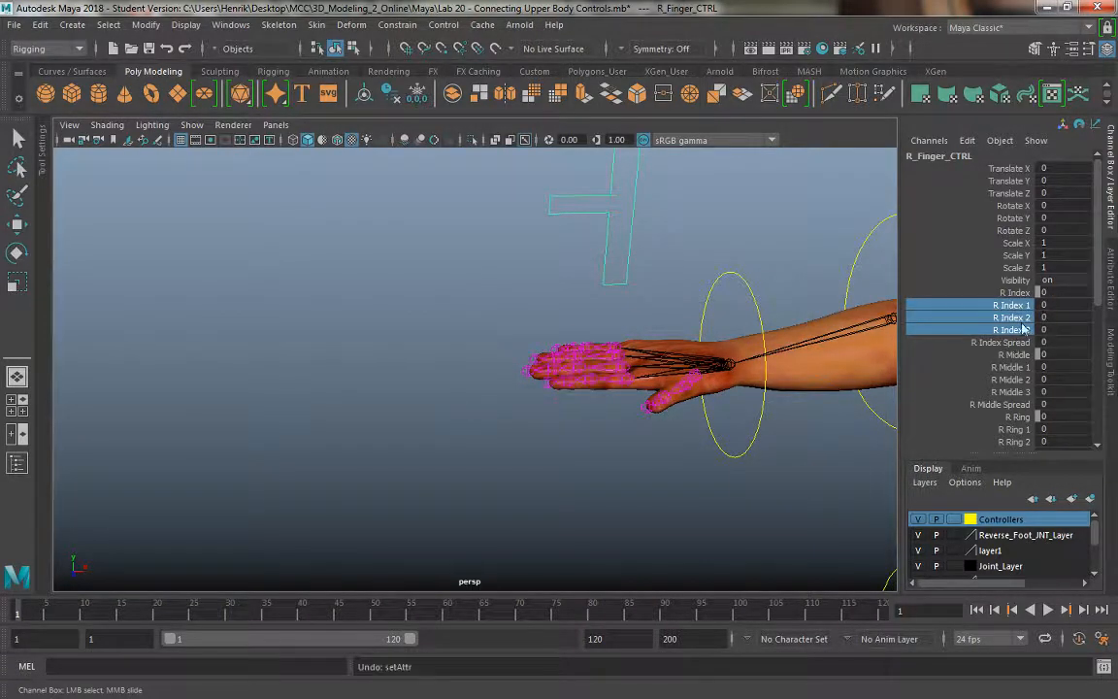
# Test R_Finger_CTRL's R Index Spread with a trial value while viewing the hand from above, and undo it.
pyautogui.click(1010, 344)
pyautogui.moveTo(679, 381); pyautogui.dragTo(594, 396, button='middle')
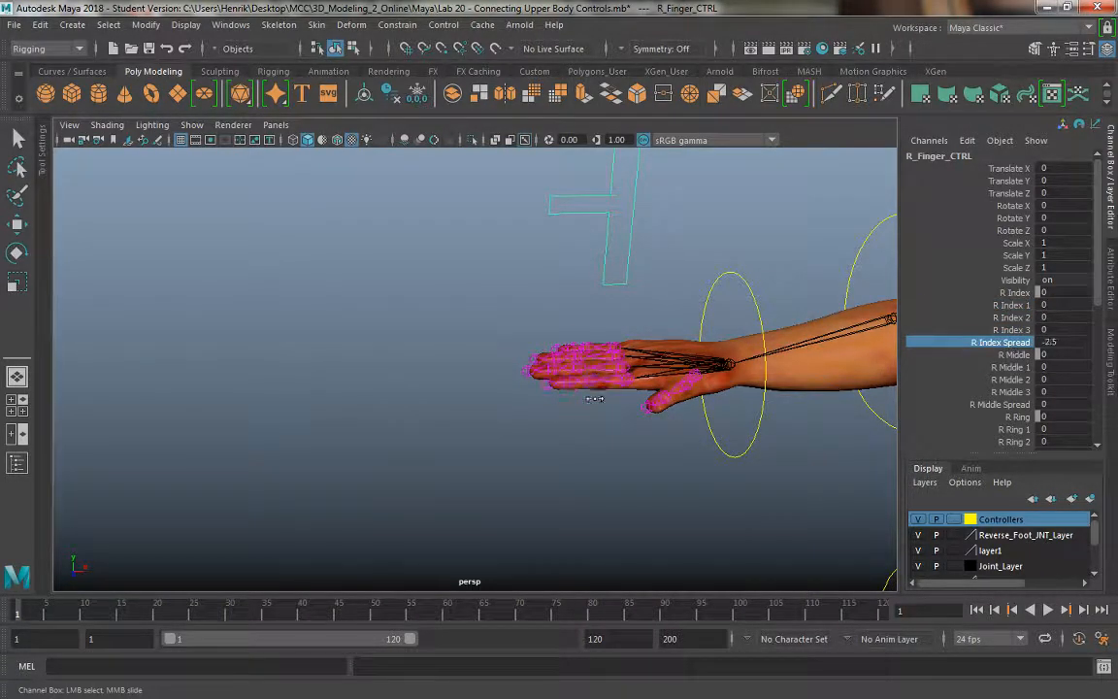
pyautogui.keyDown('alt'); pyautogui.moveTo(718, 402); pyautogui.dragTo(624, 441); pyautogui.keyUp('alt')
pyautogui.keyDown('alt'); pyautogui.moveTo(621, 381); pyautogui.dragTo(491, 281, button='middle'); pyautogui.keyUp('alt')
pyautogui.keyDown('alt'); pyautogui.moveTo(572, 408); pyautogui.dragTo(674, 440, button='right'); pyautogui.keyUp('alt')
pyautogui.hotkey('ctrl', 'z')
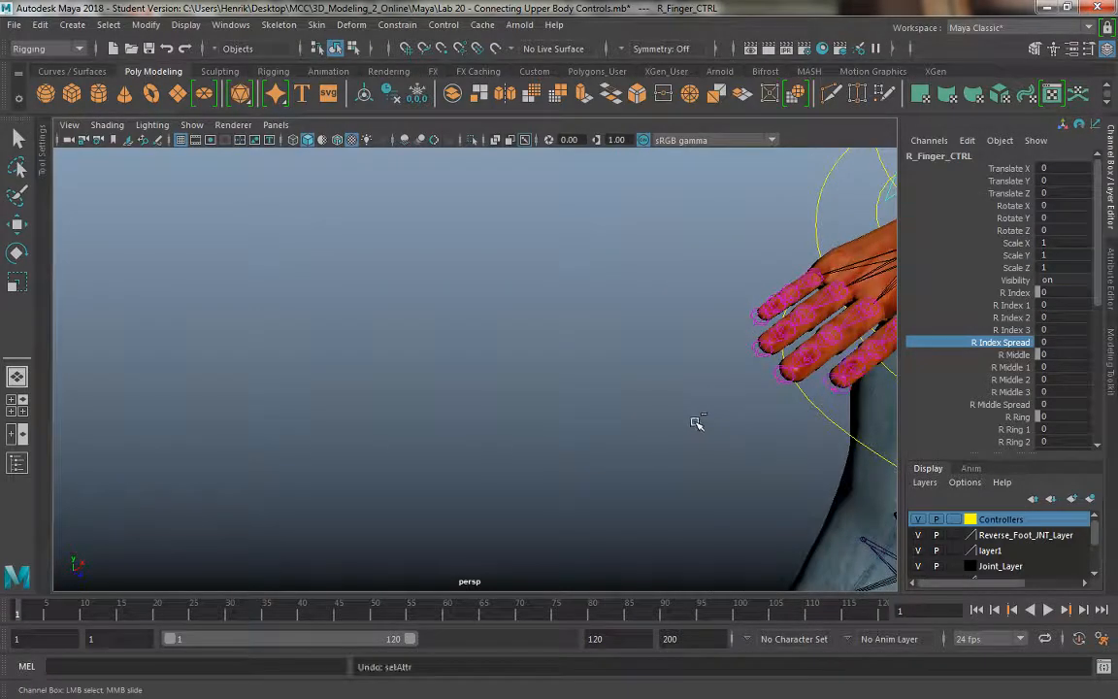
pyautogui.keyDown('alt'); pyautogui.moveTo(696, 422); pyautogui.dragTo(354, 385, button='middle'); pyautogui.keyUp('alt')
pyautogui.hotkey('ctrl', 'z')
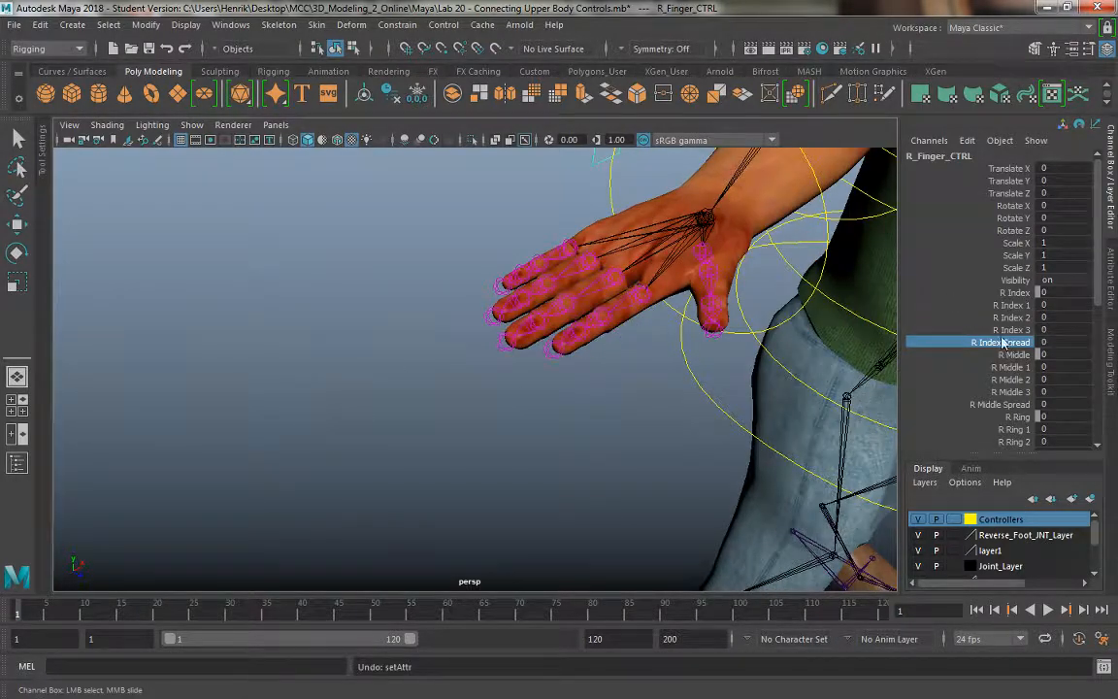
# Test the curl and spread attributes of the middle and ring fingers on R_Finger_CTRL, undoing each trial value.
pyautogui.moveTo(1014, 366); pyautogui.dragTo(1012, 391)
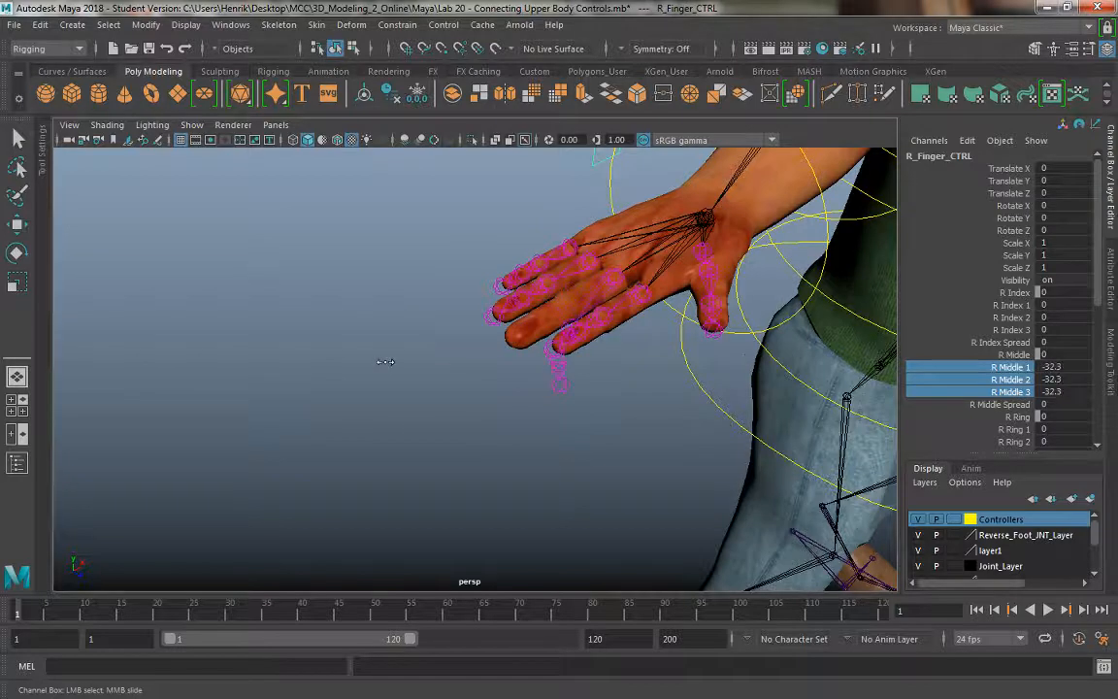
pyautogui.click(1000, 404)
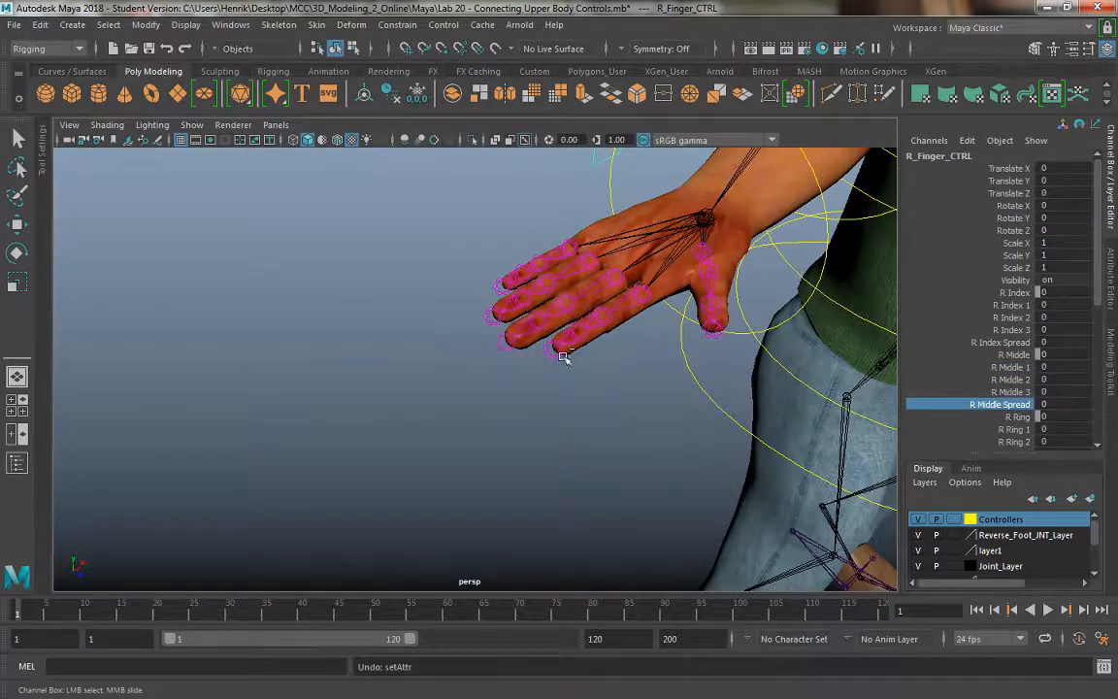
pyautogui.click(989, 430)
pyautogui.scroll(-1, 988, 435)
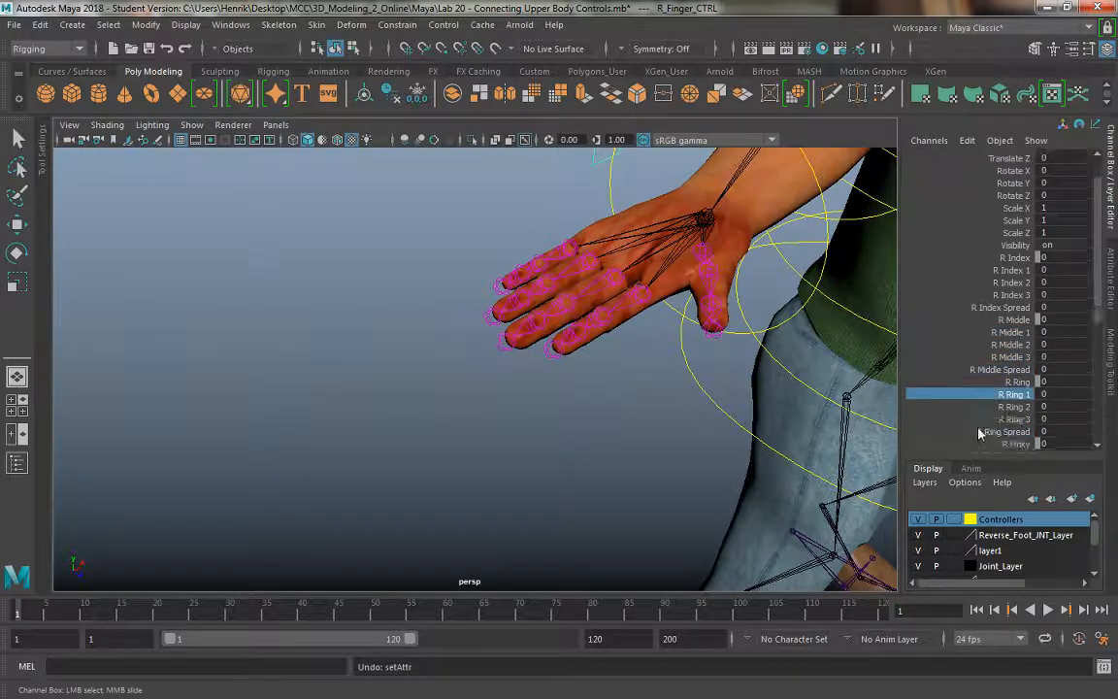
pyautogui.moveTo(1015, 396); pyautogui.dragTo(1012, 420)
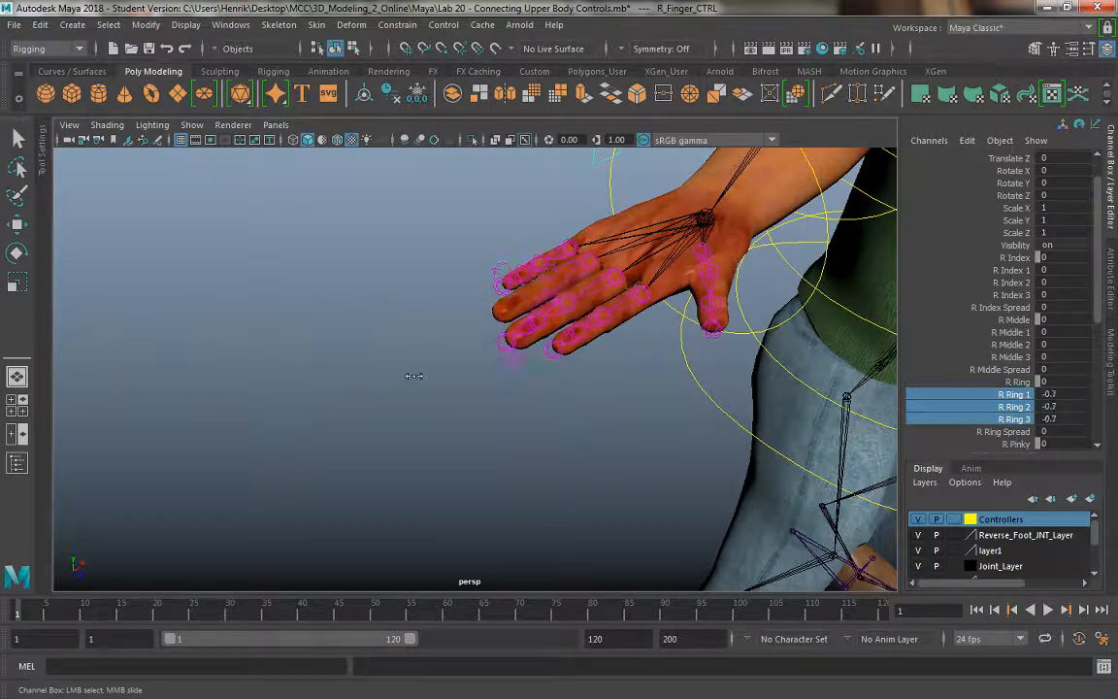
pyautogui.click(1005, 432)
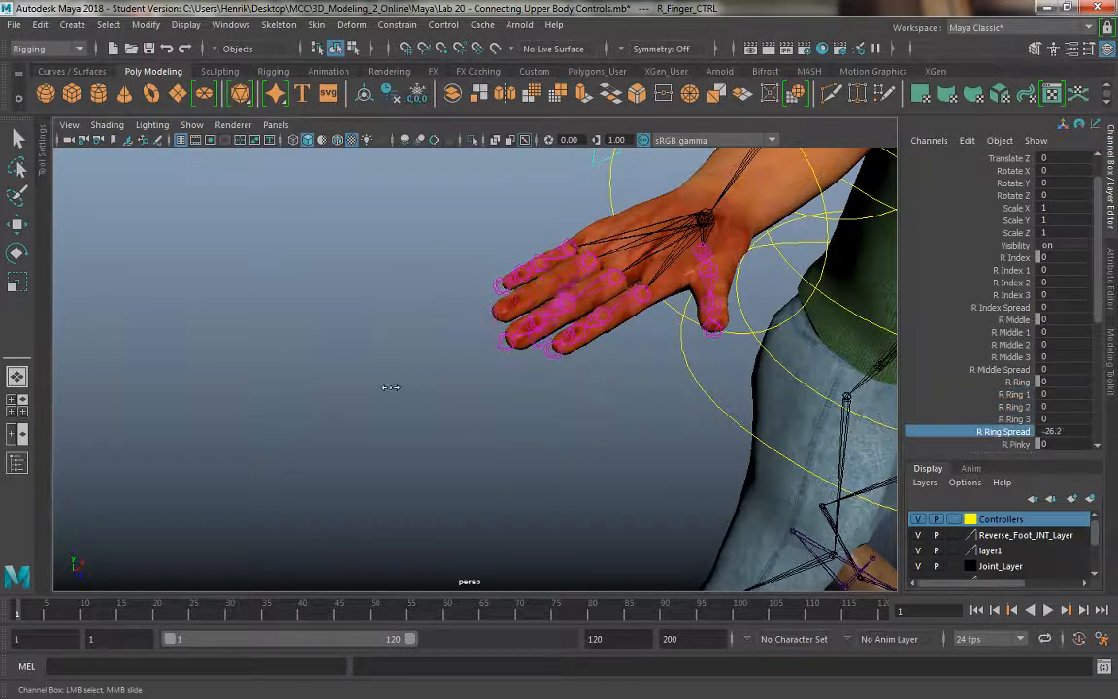
pyautogui.keyDown('alt'); pyautogui.moveTo(691, 370); pyautogui.dragTo(641, 388); pyautogui.keyUp('alt')
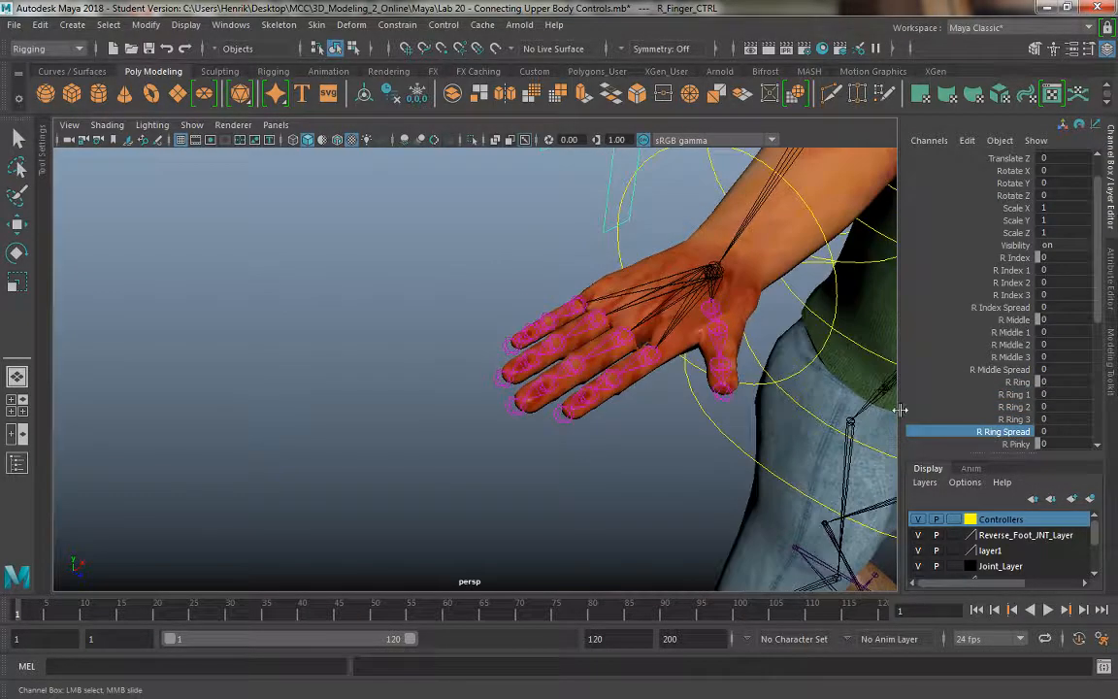
# Test the pinky curl with R Pinky 1, 2 and 3 together and its sideways motion with R Pinky Spread, undoing both.
pyautogui.scroll(-1, 1015, 402)
pyautogui.click(1010, 422)
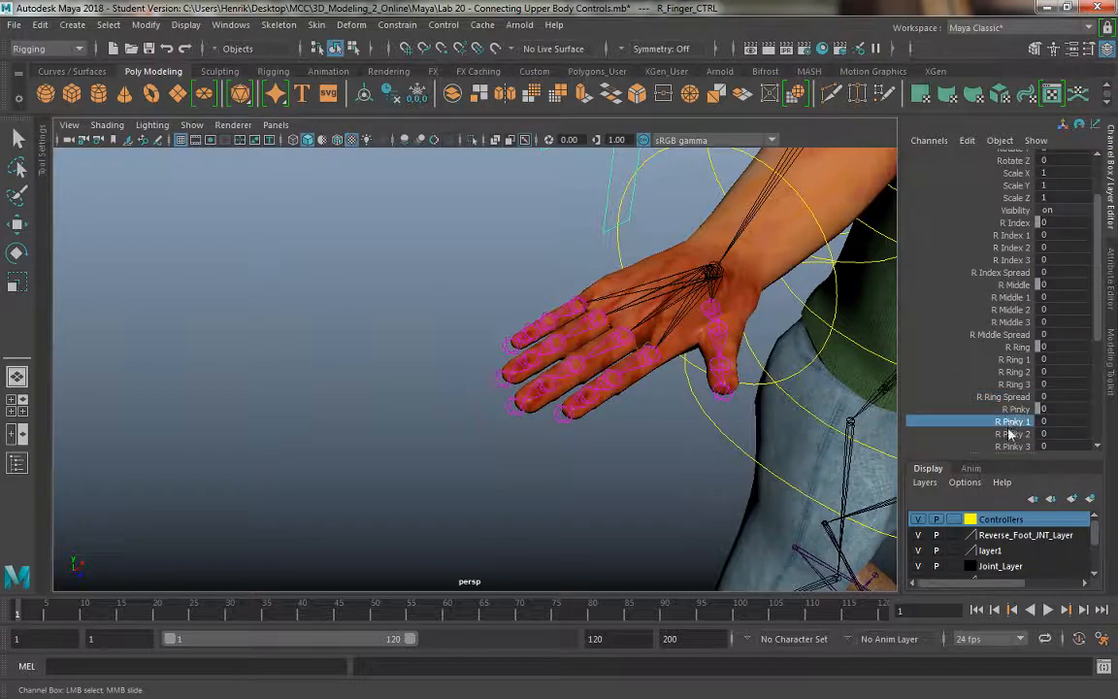
pyautogui.keyDown('shift'); pyautogui.click(1013, 447); pyautogui.keyUp('shift')
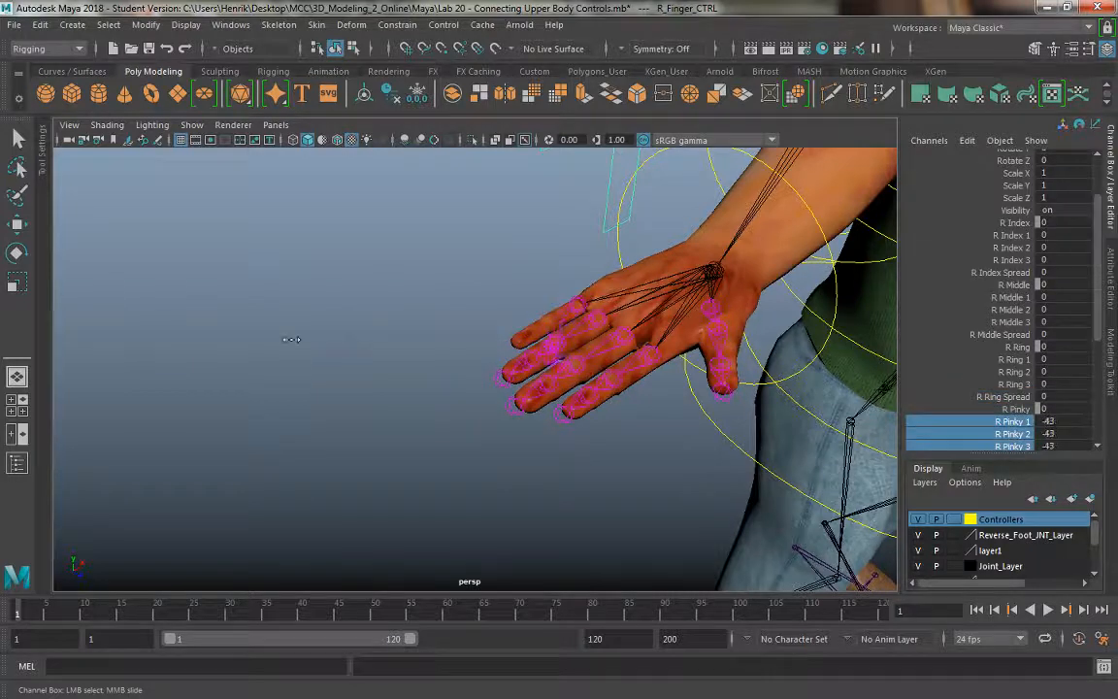
pyautogui.hotkey('ctrl', 'z')
pyautogui.scroll(-1, 972, 367)
pyautogui.click(983, 424)
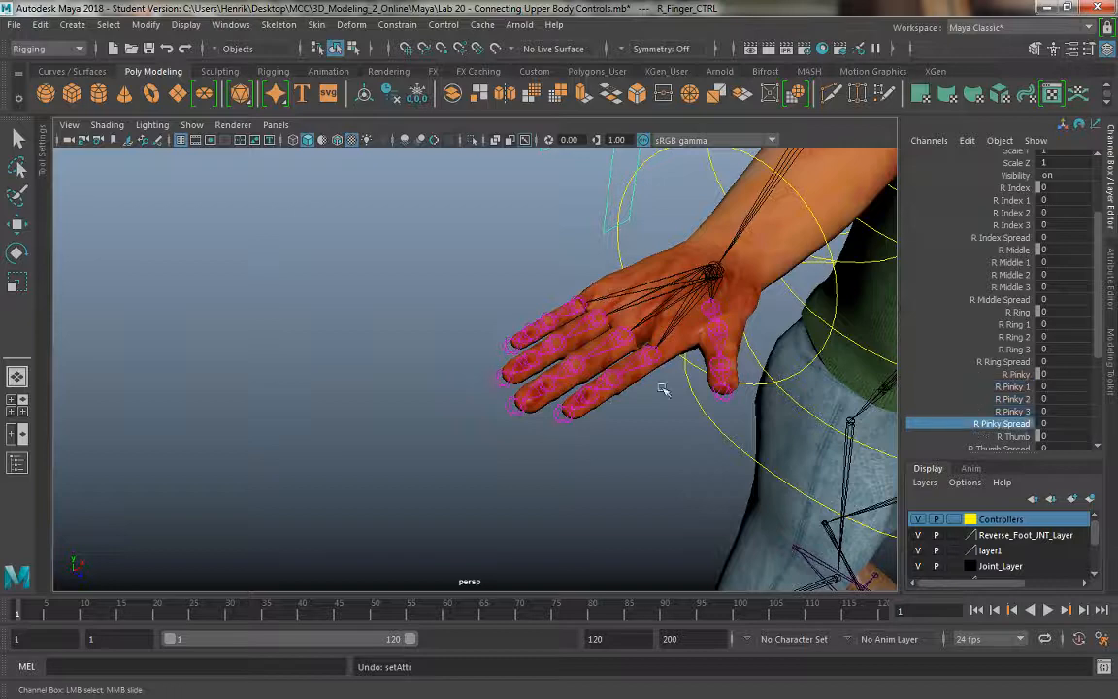
pyautogui.moveTo(664, 390); pyautogui.dragTo(524, 375, button='middle')
pyautogui.hotkey('ctrl', 'z')
# Test R_Finger_CTRL's R Thumb Spread, R Thumb Up Down and R Thumb Twist with trial values, undoing each one.
pyautogui.keyDown('alt'); pyautogui.moveTo(688, 433); pyautogui.dragTo(619, 428, button='middle'); pyautogui.keyUp('alt')
pyautogui.keyDown('alt'); pyautogui.moveTo(619, 428); pyautogui.dragTo(564, 416); pyautogui.keyUp('alt')
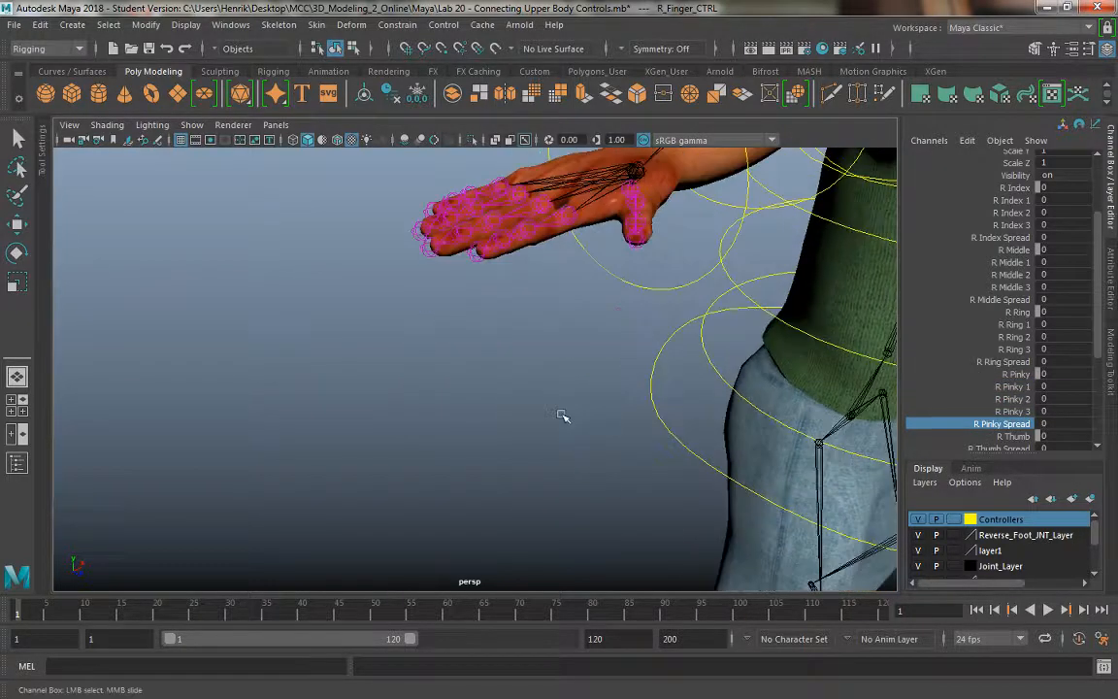
pyautogui.scroll(-1, 1006, 423)
pyautogui.click(1003, 416)
pyautogui.moveTo(638, 360); pyautogui.dragTo(450, 367, button='middle')
pyautogui.hotkey('ctrl', 'z')
pyautogui.click(991, 426)
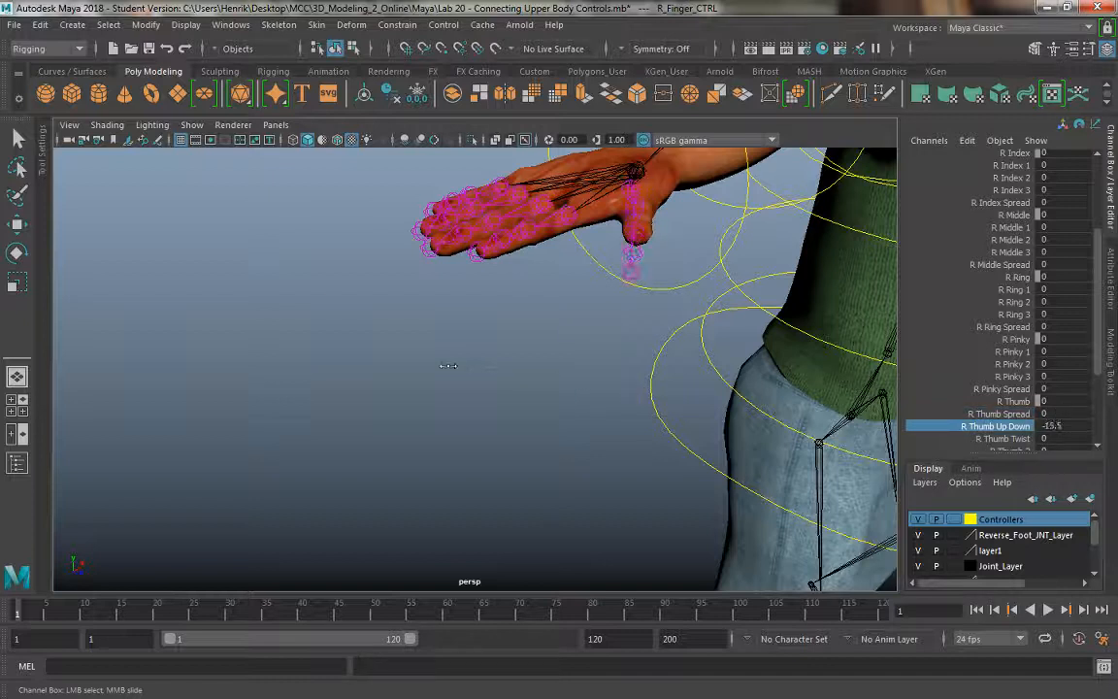
pyautogui.hotkey('ctrl', 'z')
pyautogui.click(1001, 441)
pyautogui.moveTo(754, 390); pyautogui.dragTo(873, 410, button='middle')
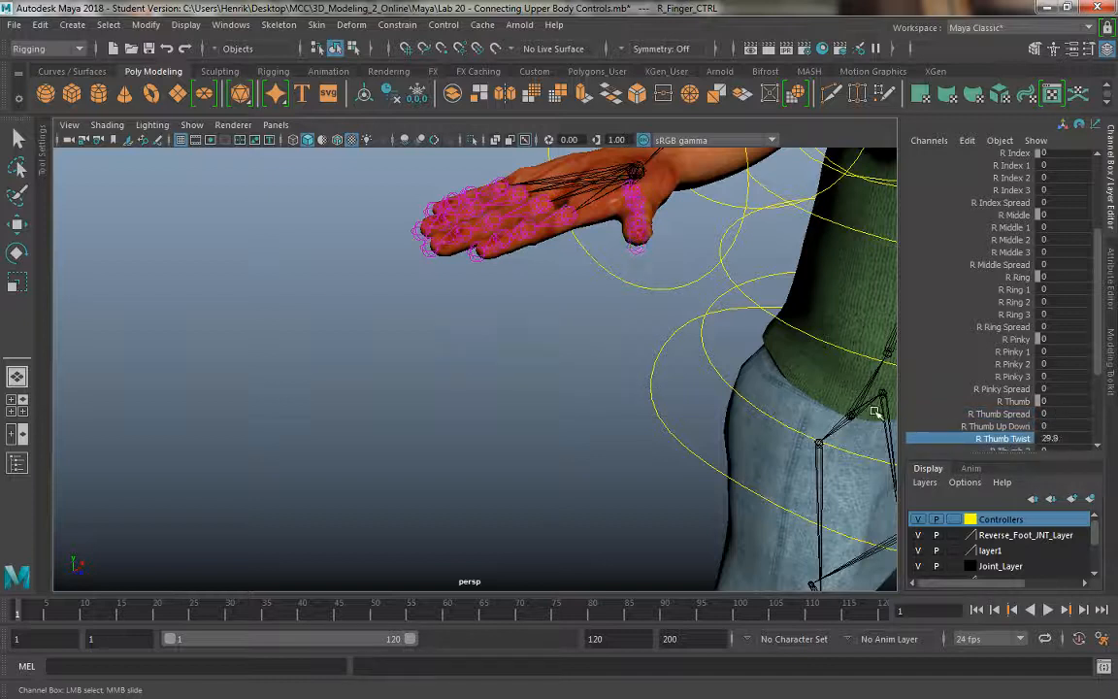
pyautogui.hotkey('ctrl', 'z')
# Test the thumb bend attributes R Thumb 2 and R Thumb 3 with trial values, undoing each one.
pyautogui.scroll(-1, 984, 412)
pyautogui.click(984, 415)
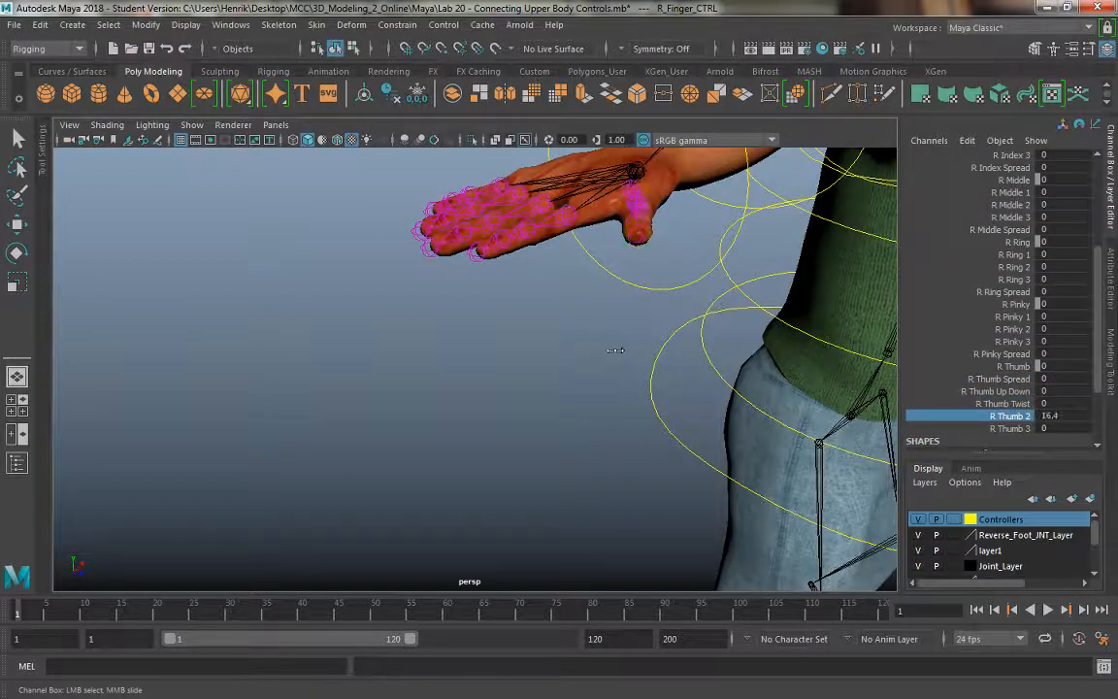
pyautogui.click(984, 428)
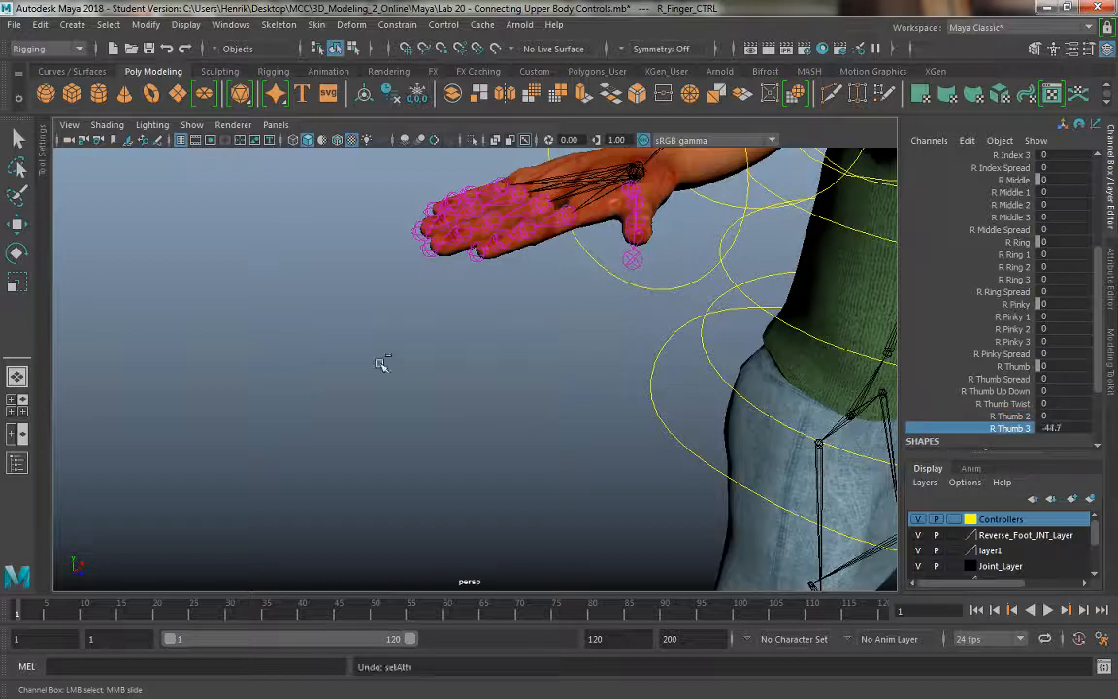
# Parent R_Finger_CTRL to the wrist control L_Wrist_CTRL1 on the same arm.
pyautogui.keyDown('alt'); pyautogui.moveTo(382, 367); pyautogui.dragTo(419, 337); pyautogui.keyUp('alt')
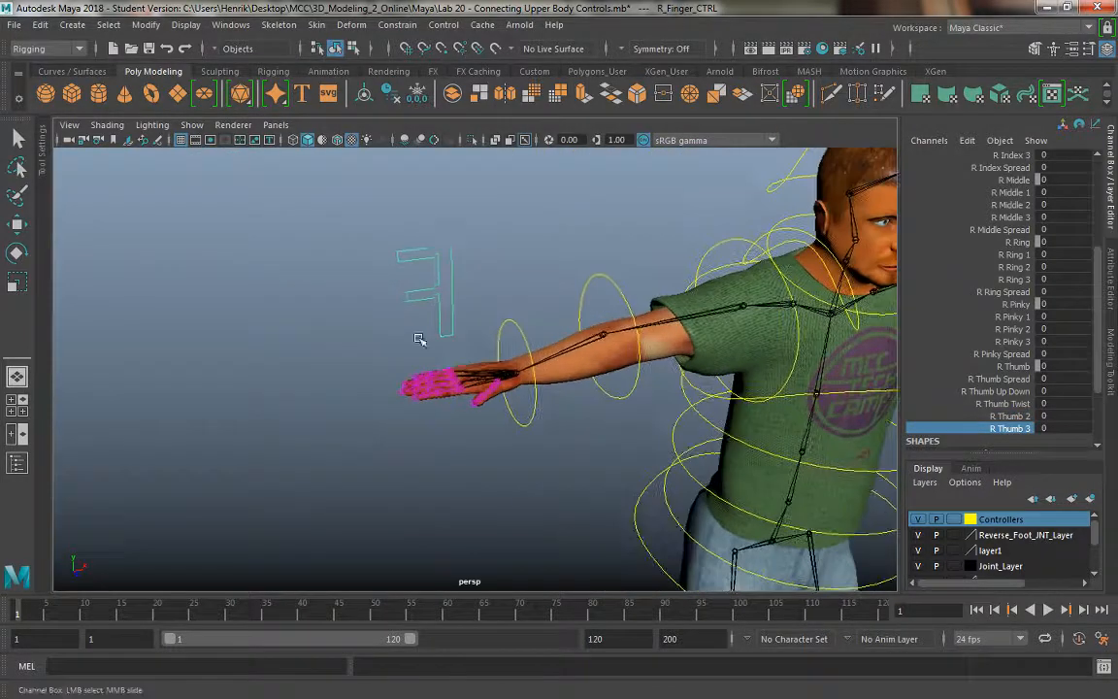
pyautogui.keyDown('alt'); pyautogui.moveTo(486, 292); pyautogui.dragTo(456, 292); pyautogui.keyUp('alt')
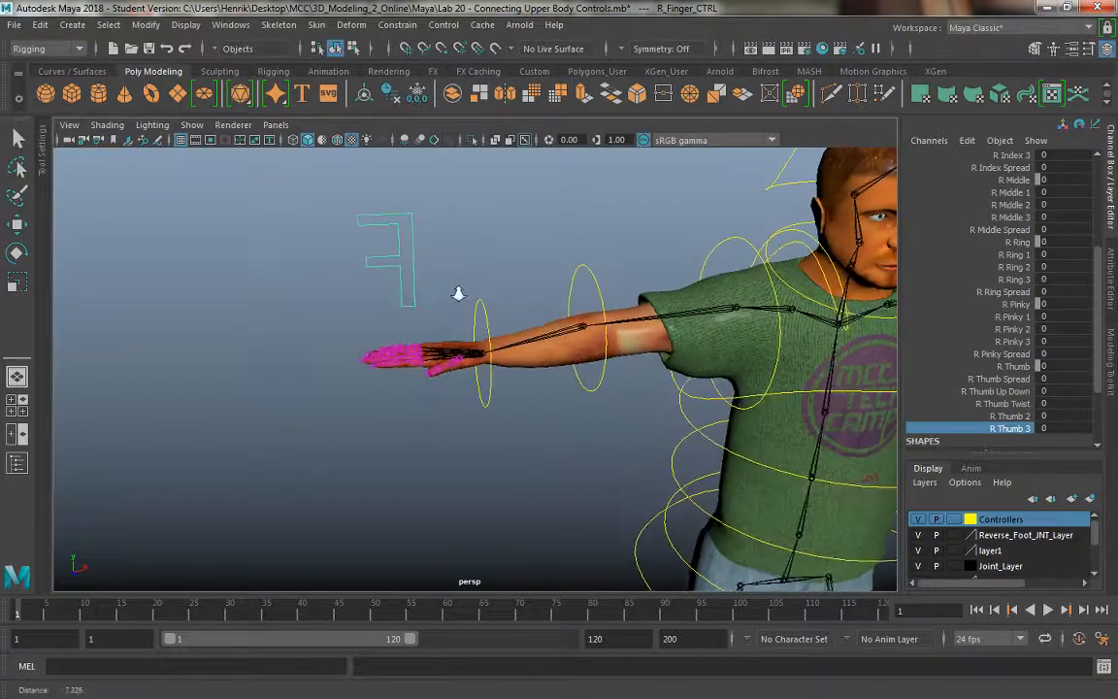
pyautogui.scroll(3, 451, 295)
pyautogui.keyDown('shift'); pyautogui.click(493, 277); pyautogui.keyUp('shift')
pyautogui.press('e')
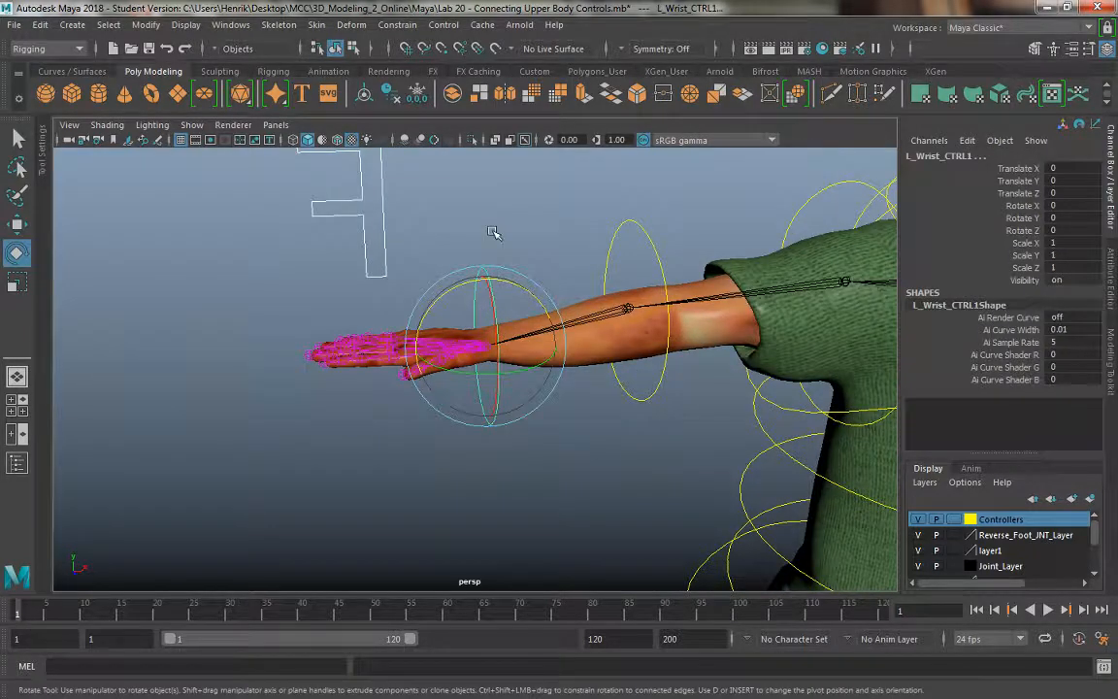
pyautogui.press('p')
# Test the parenting by rotating the wrist control L_Wrist_CTRL1, undo the rotation, and clear the selection.
pyautogui.click(513, 280)
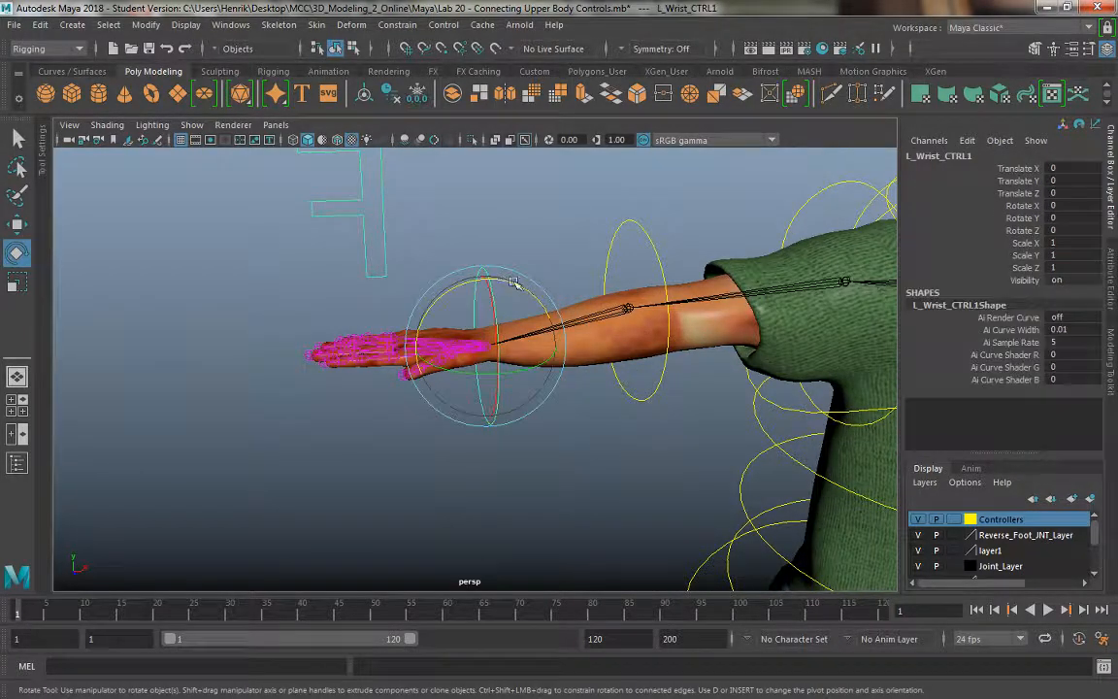
pyautogui.moveTo(508, 285); pyautogui.dragTo(420, 317)
pyautogui.hotkey('ctrl', 'z')
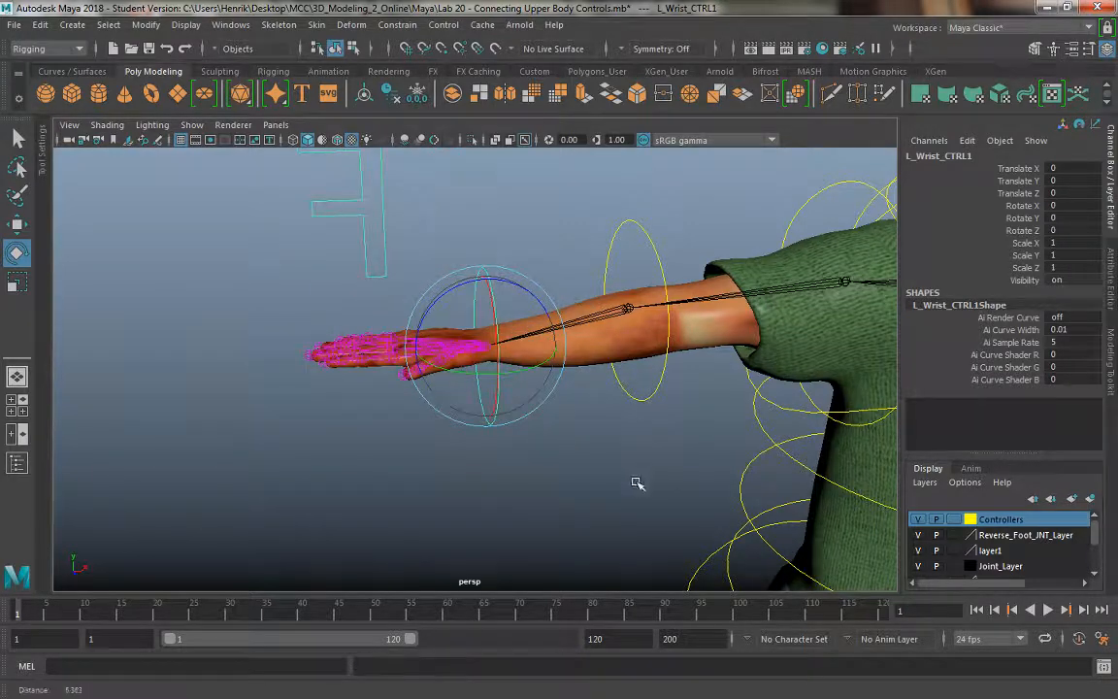
pyautogui.keyDown('alt'); pyautogui.moveTo(637, 484); pyautogui.dragTo(477, 270, button='right'); pyautogui.keyUp('alt')
pyautogui.click(478, 225)
pyautogui.keyDown('alt'); pyautogui.moveTo(539, 427); pyautogui.dragTo(462, 401); pyautogui.keyUp('alt')
pyautogui.keyDown('alt'); pyautogui.moveTo(463, 402); pyautogui.dragTo(384, 339, button='right'); pyautogui.keyUp('alt')
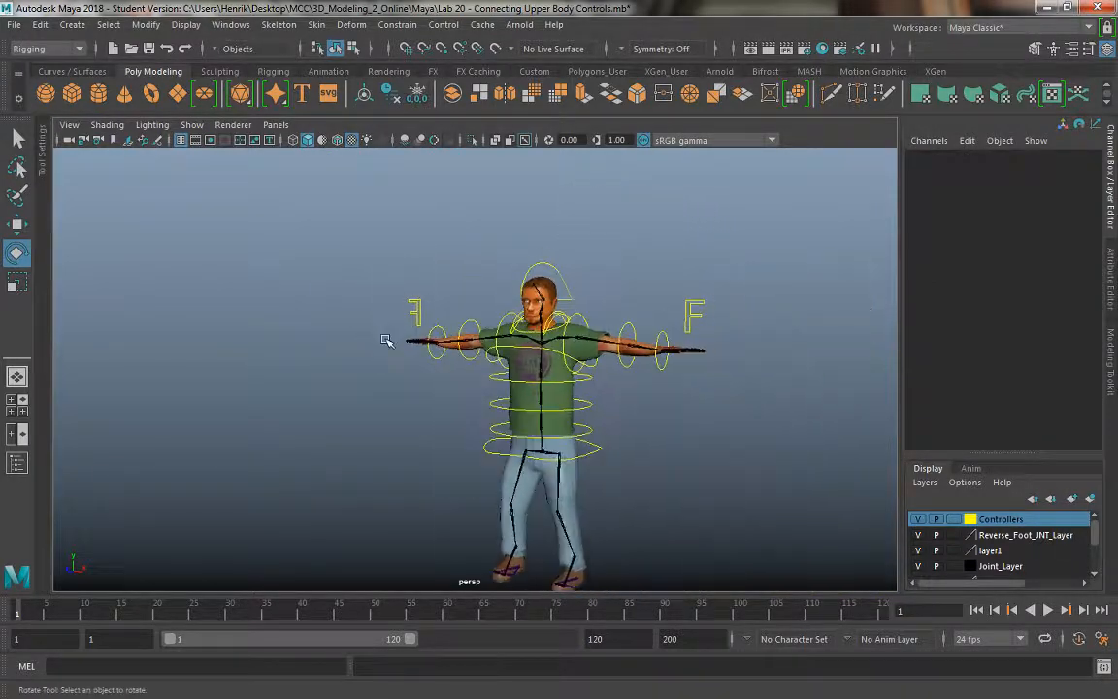
pyautogui.keyDown('alt'); pyautogui.moveTo(432, 400); pyautogui.dragTo(403, 359, button='middle'); pyautogui.keyUp('alt')
pyautogui.keyDown('alt'); pyautogui.moveTo(394, 356); pyautogui.dragTo(422, 357); pyautogui.keyUp('alt')
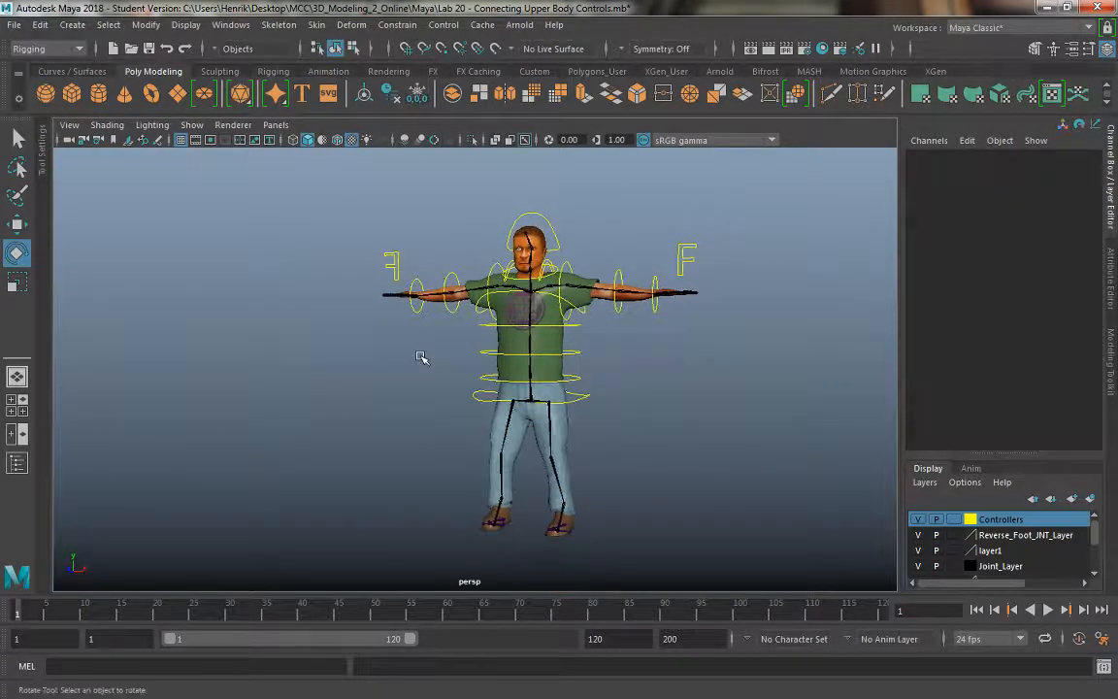
pyautogui.keyDown('alt'); pyautogui.moveTo(420, 358); pyautogui.dragTo(358, 353, button='middle'); pyautogui.keyUp('alt')
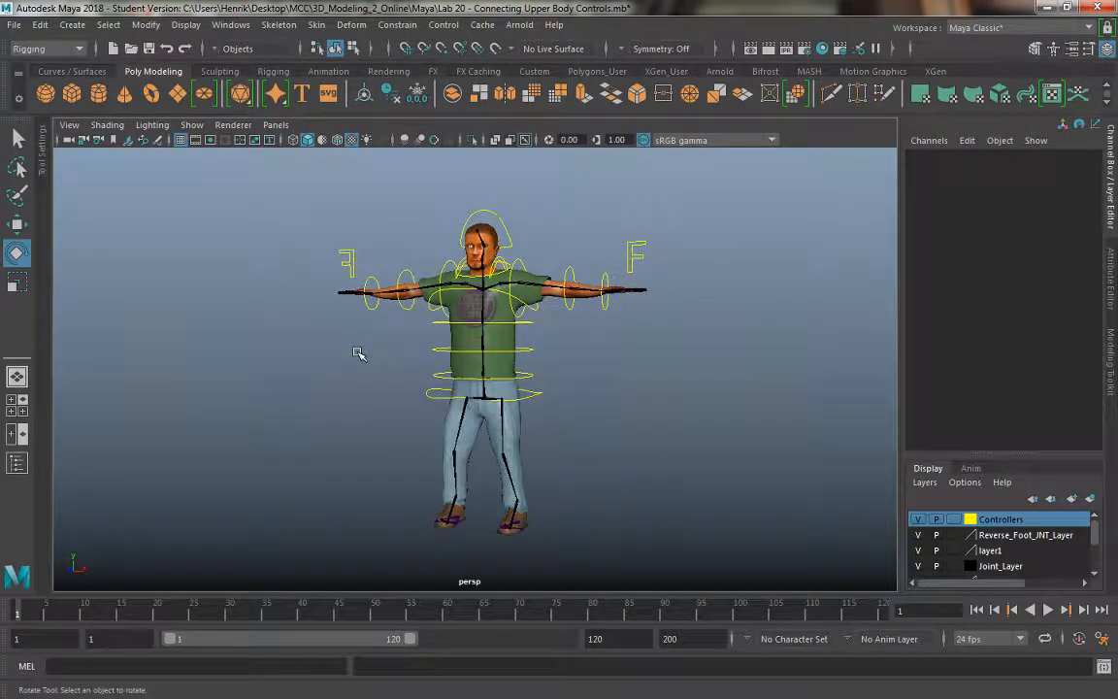